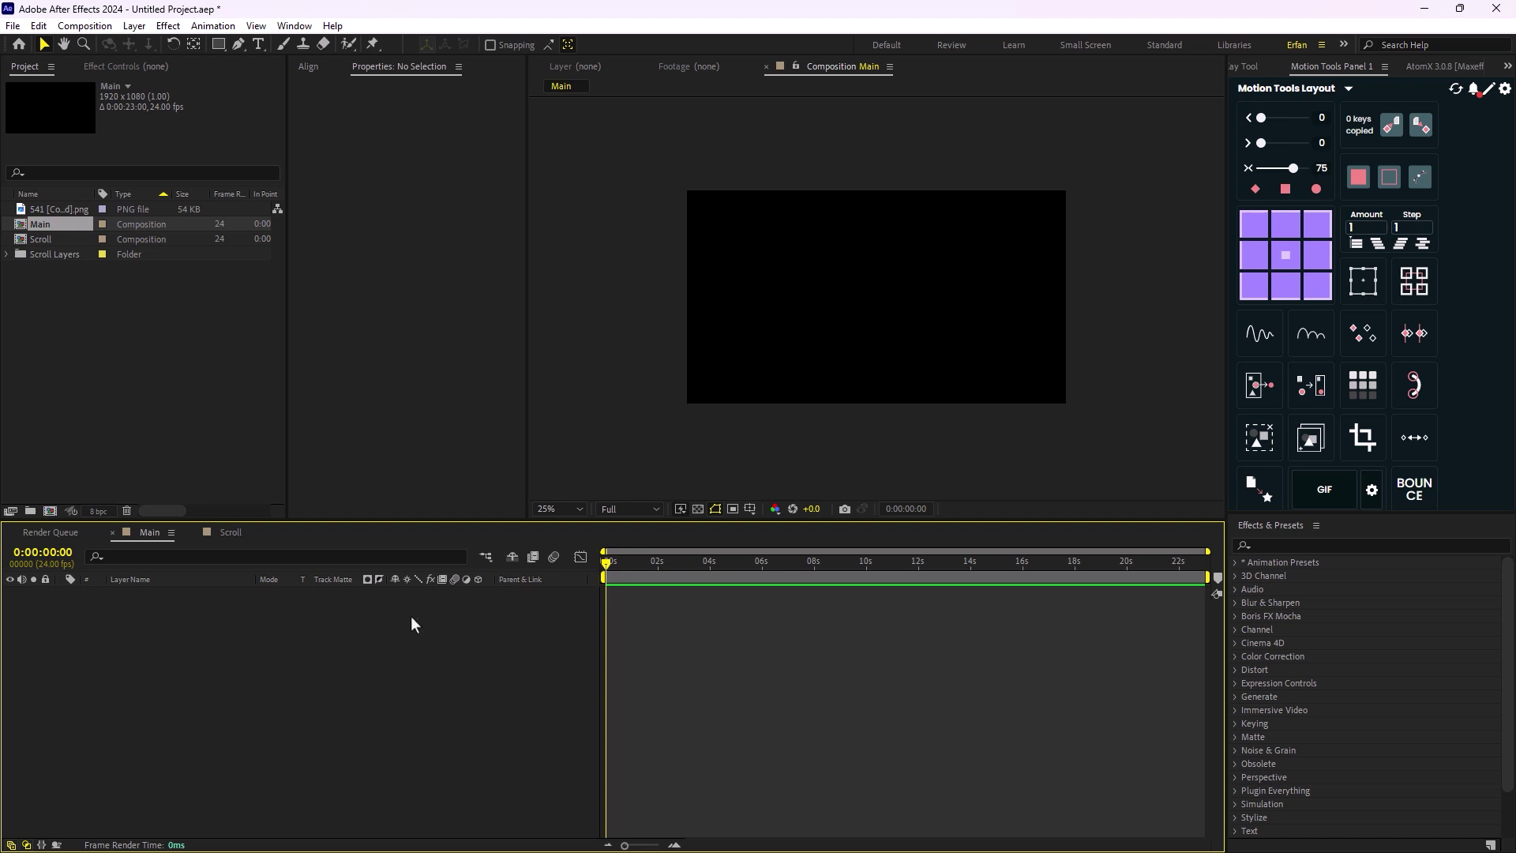
# - Examine the Main and Scroll compositions and the 541 [Converted].png footage
pyautogui.click(270, 448)
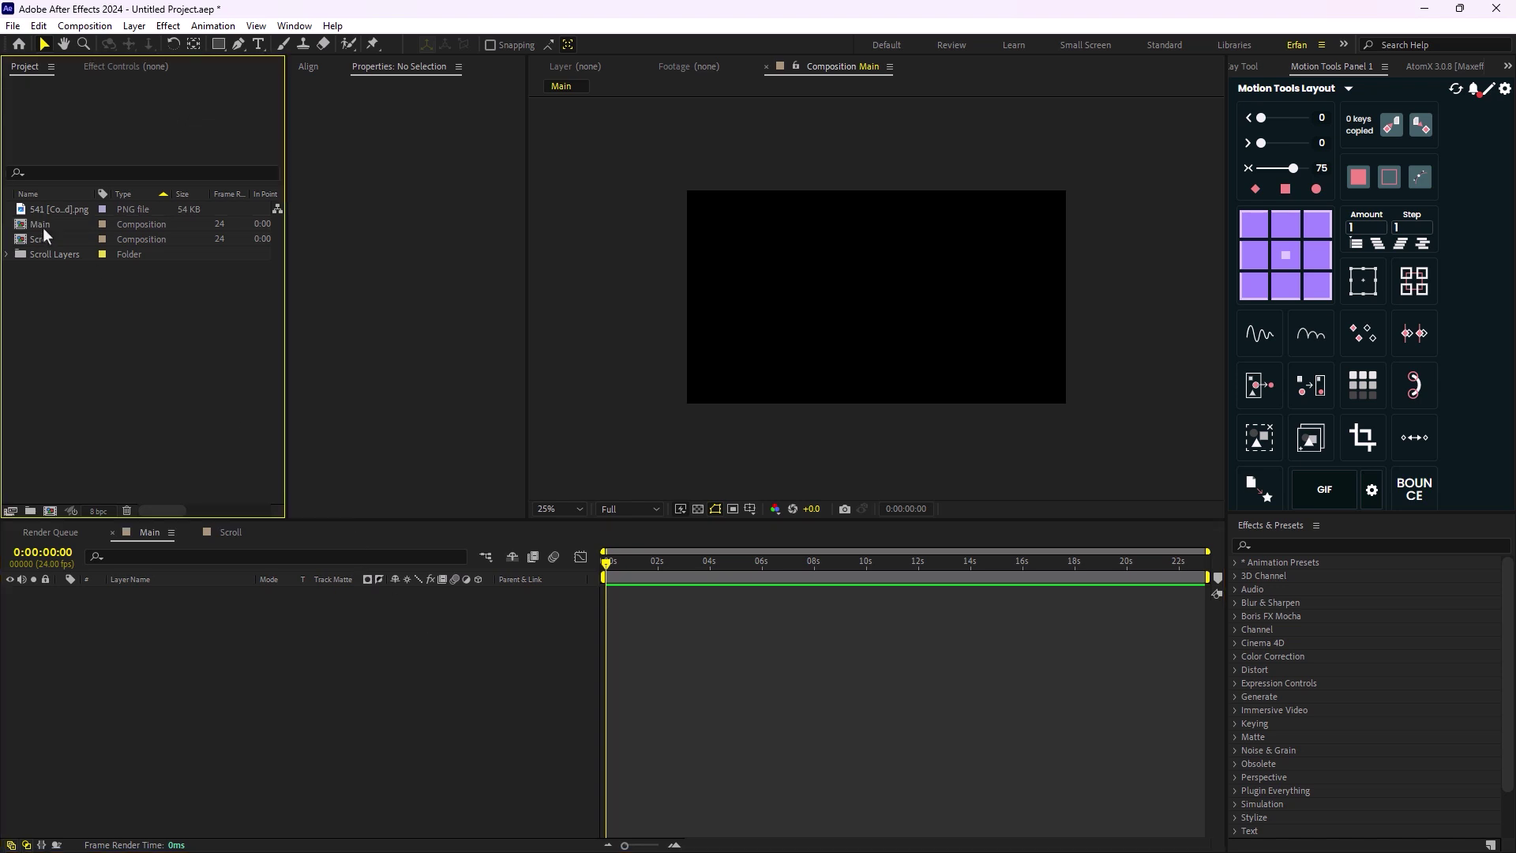
pyautogui.doubleClick(42, 228)
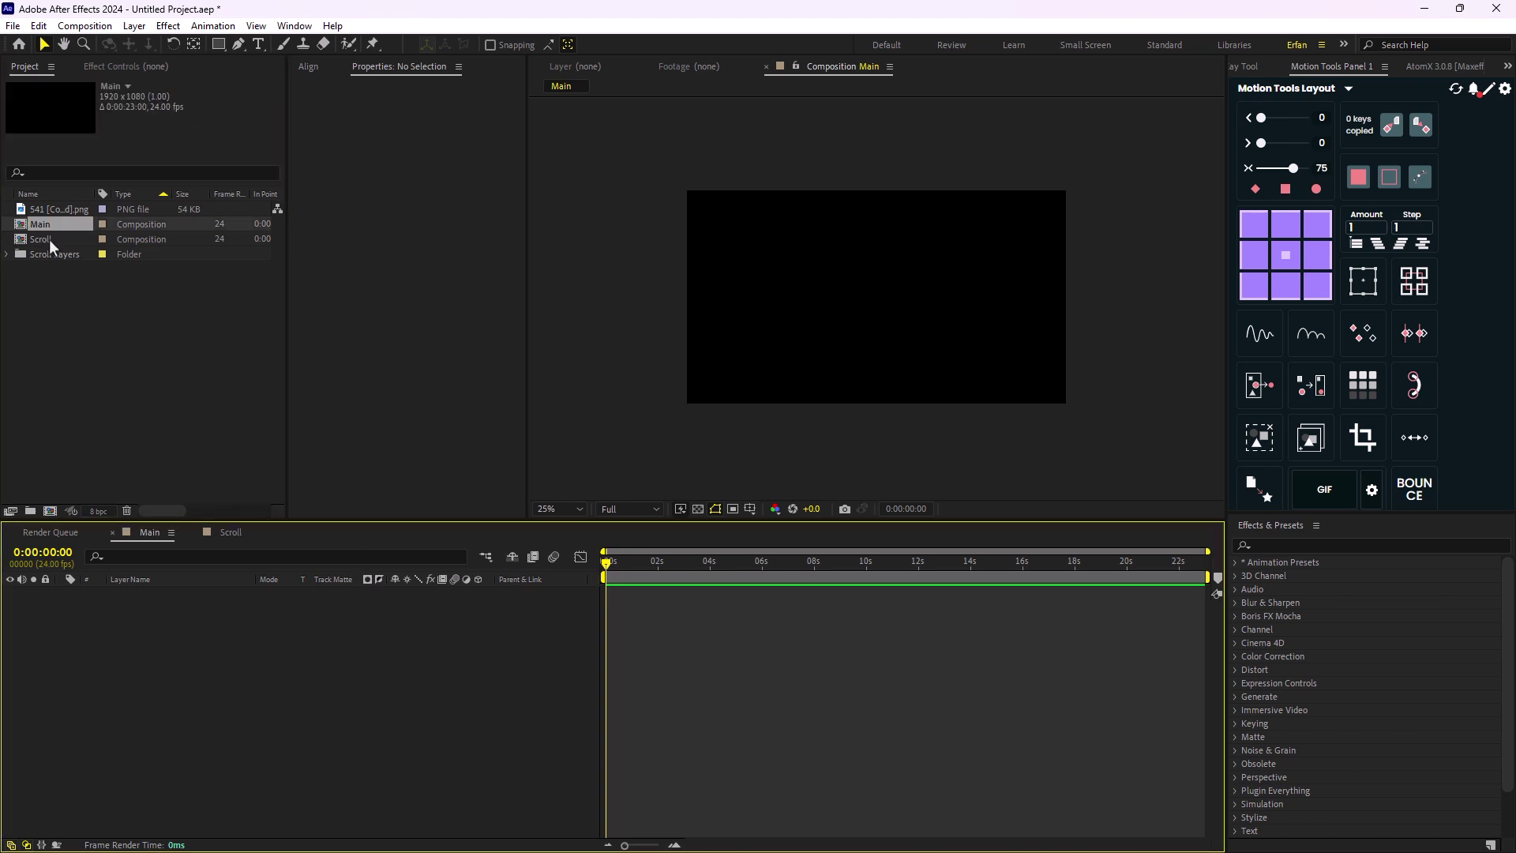
pyautogui.doubleClick(41, 239)
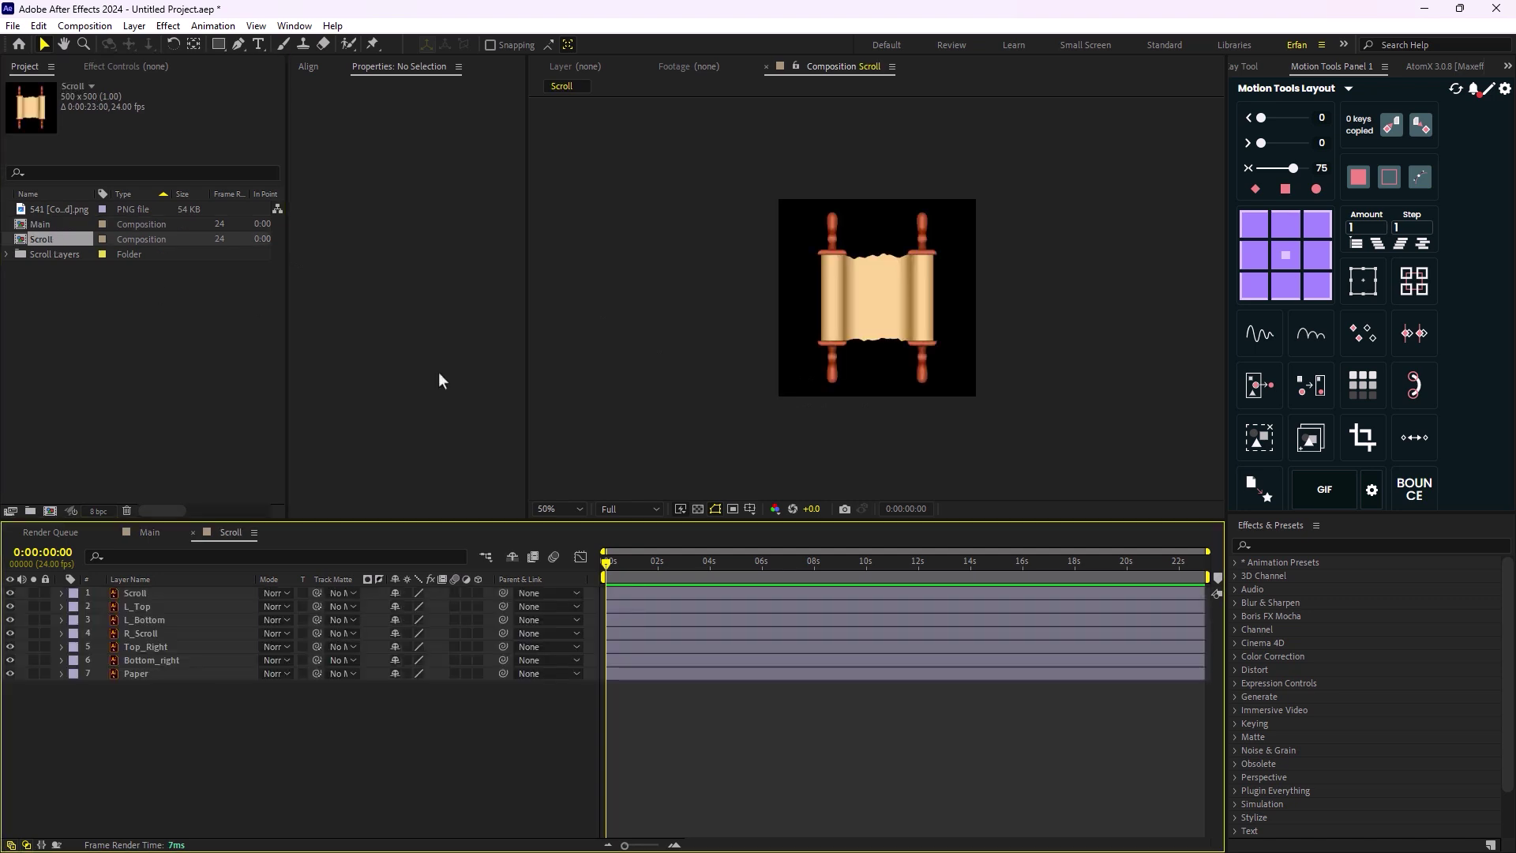
pyautogui.doubleClick(39, 224)
pyautogui.doubleClick(41, 208)
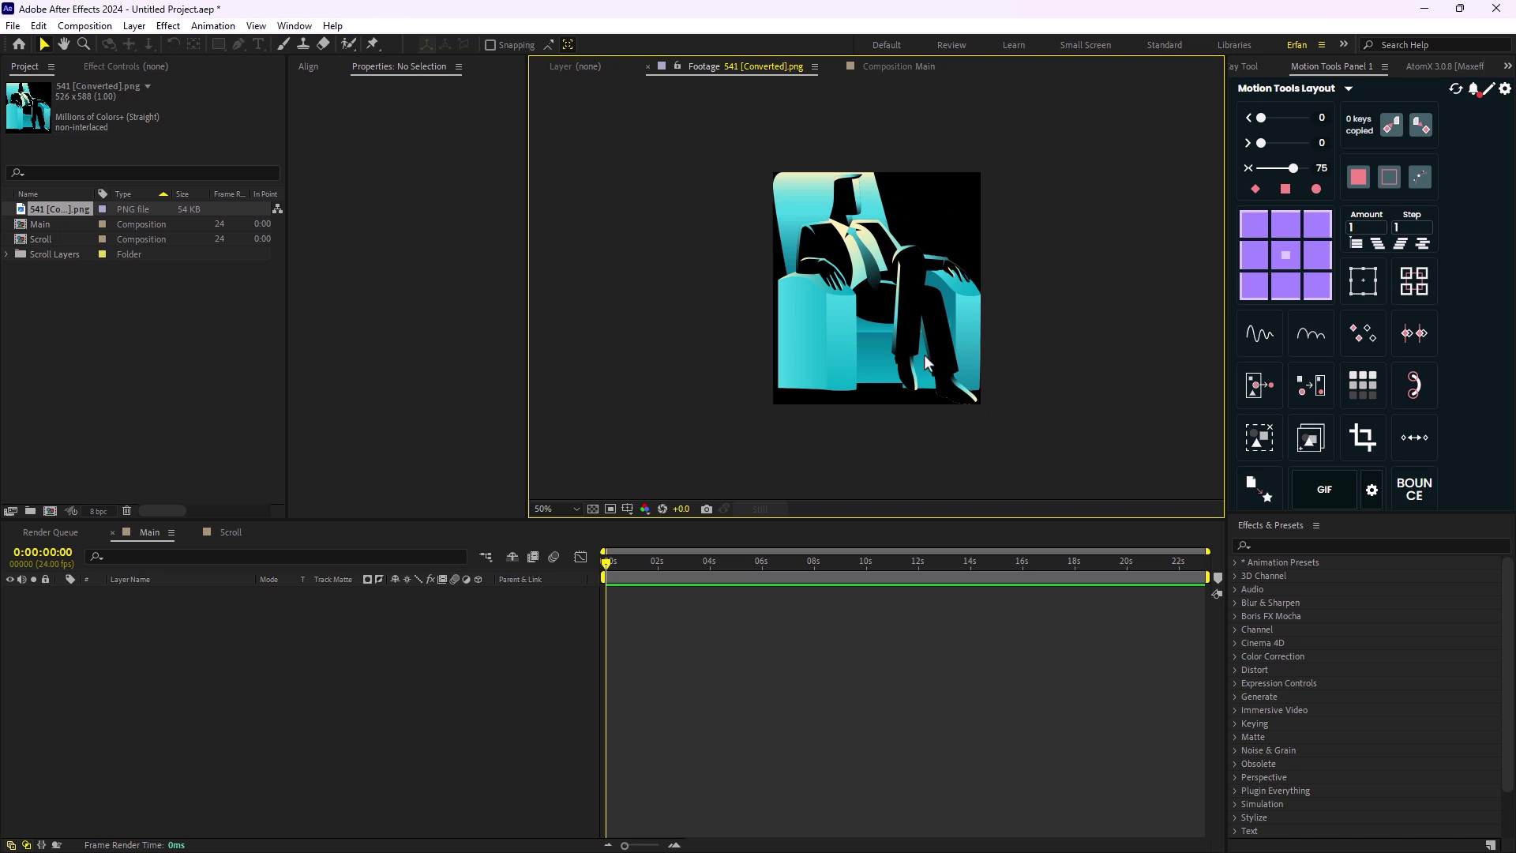
# - Open the Scroll composition and parent the Top_Right and Bottom_right handle layers to R_Scroll
pyautogui.doubleClick(46, 240)
pyautogui.scroll(2, 891, 334)
pyautogui.scroll(-2, 891, 335)
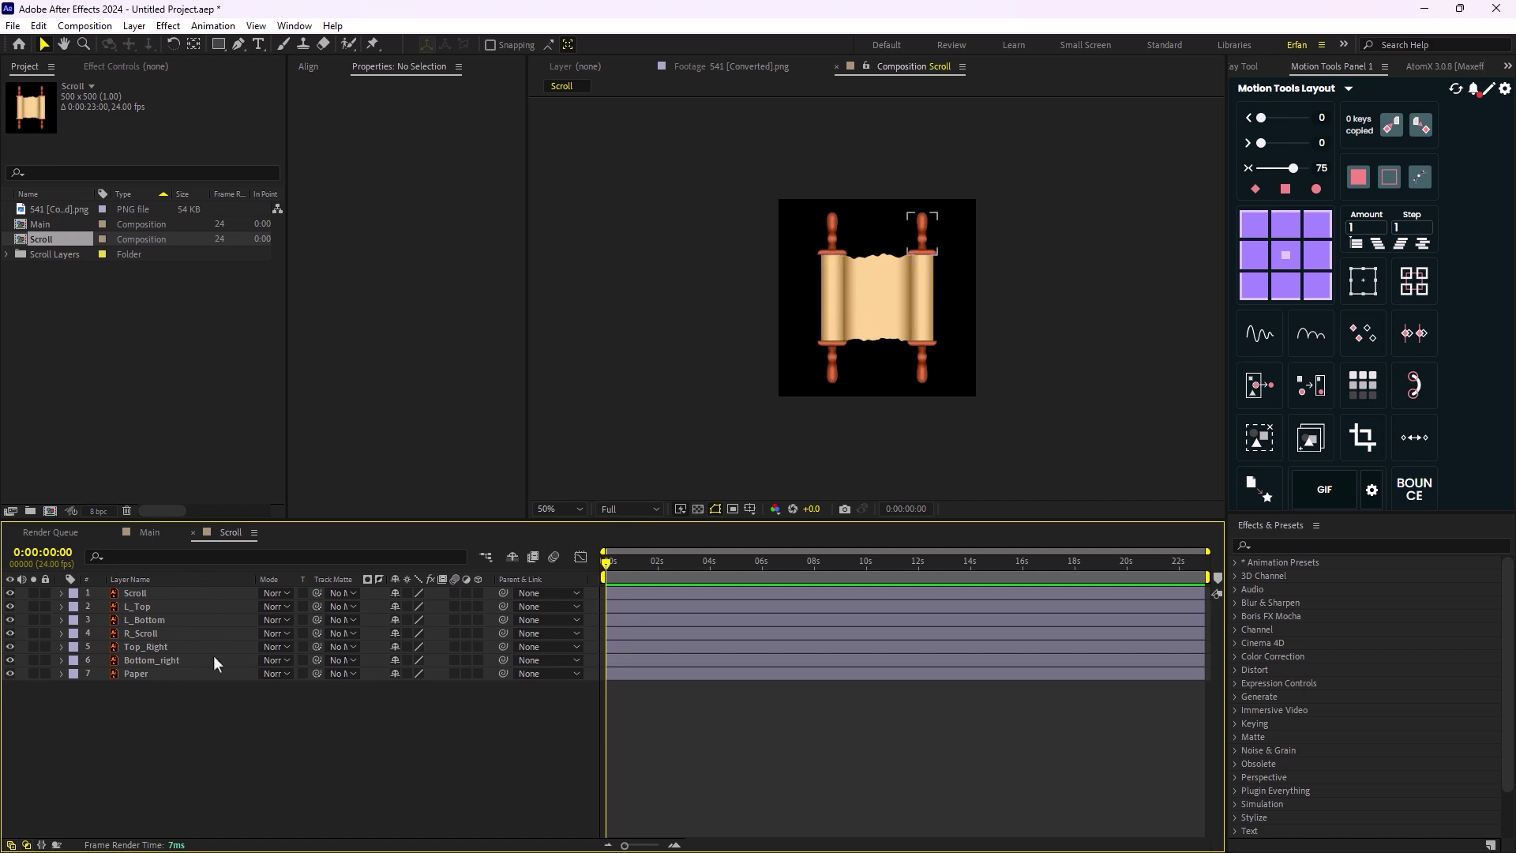
pyautogui.scroll(2, 815, 352)
pyautogui.click(851, 173)
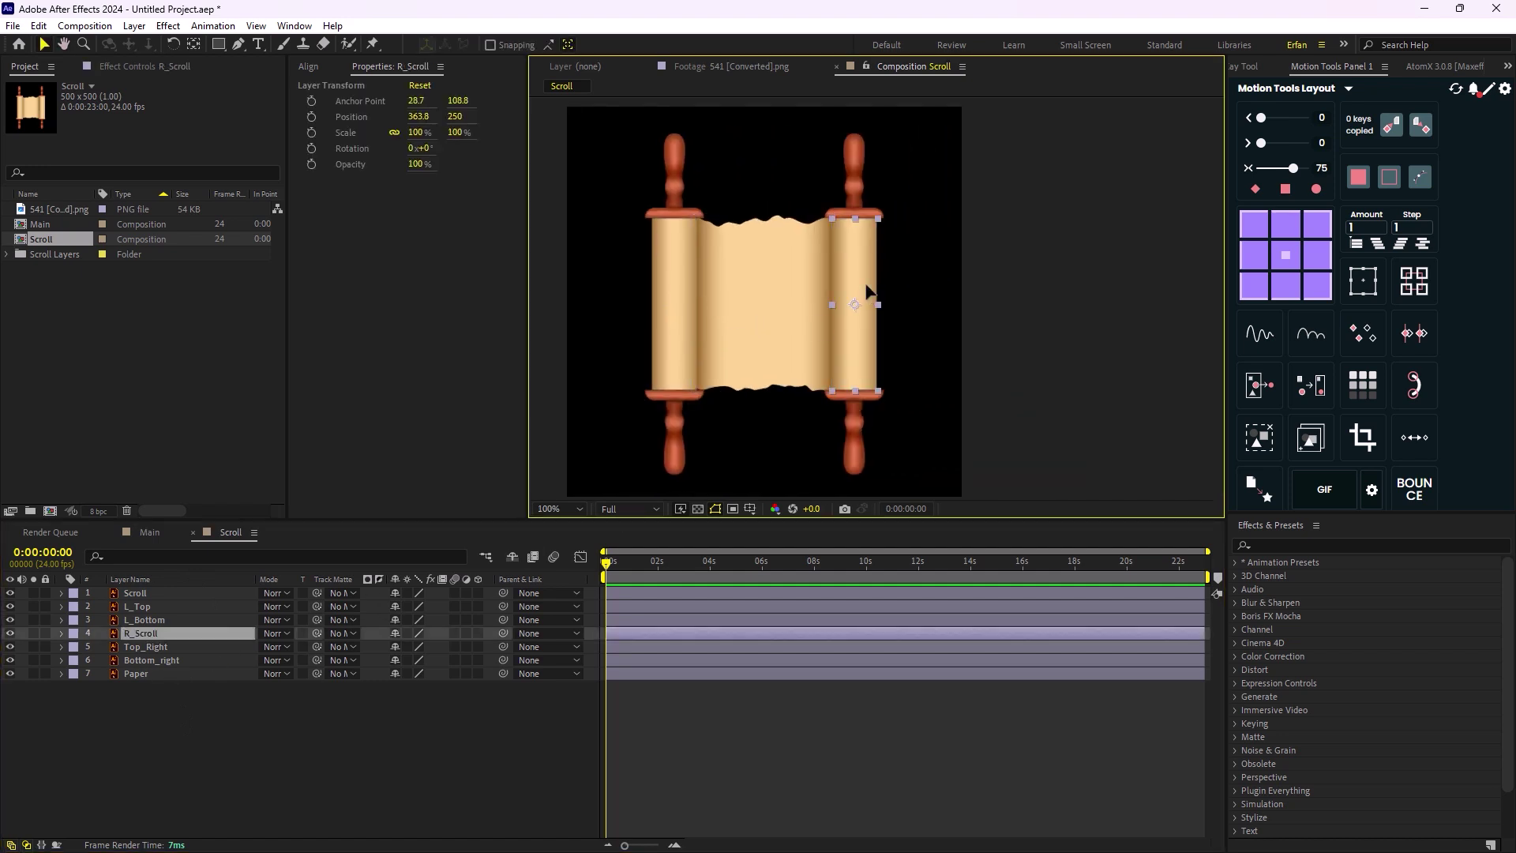
pyautogui.keyDown('shift'); pyautogui.click(861, 433); pyautogui.keyUp('shift')
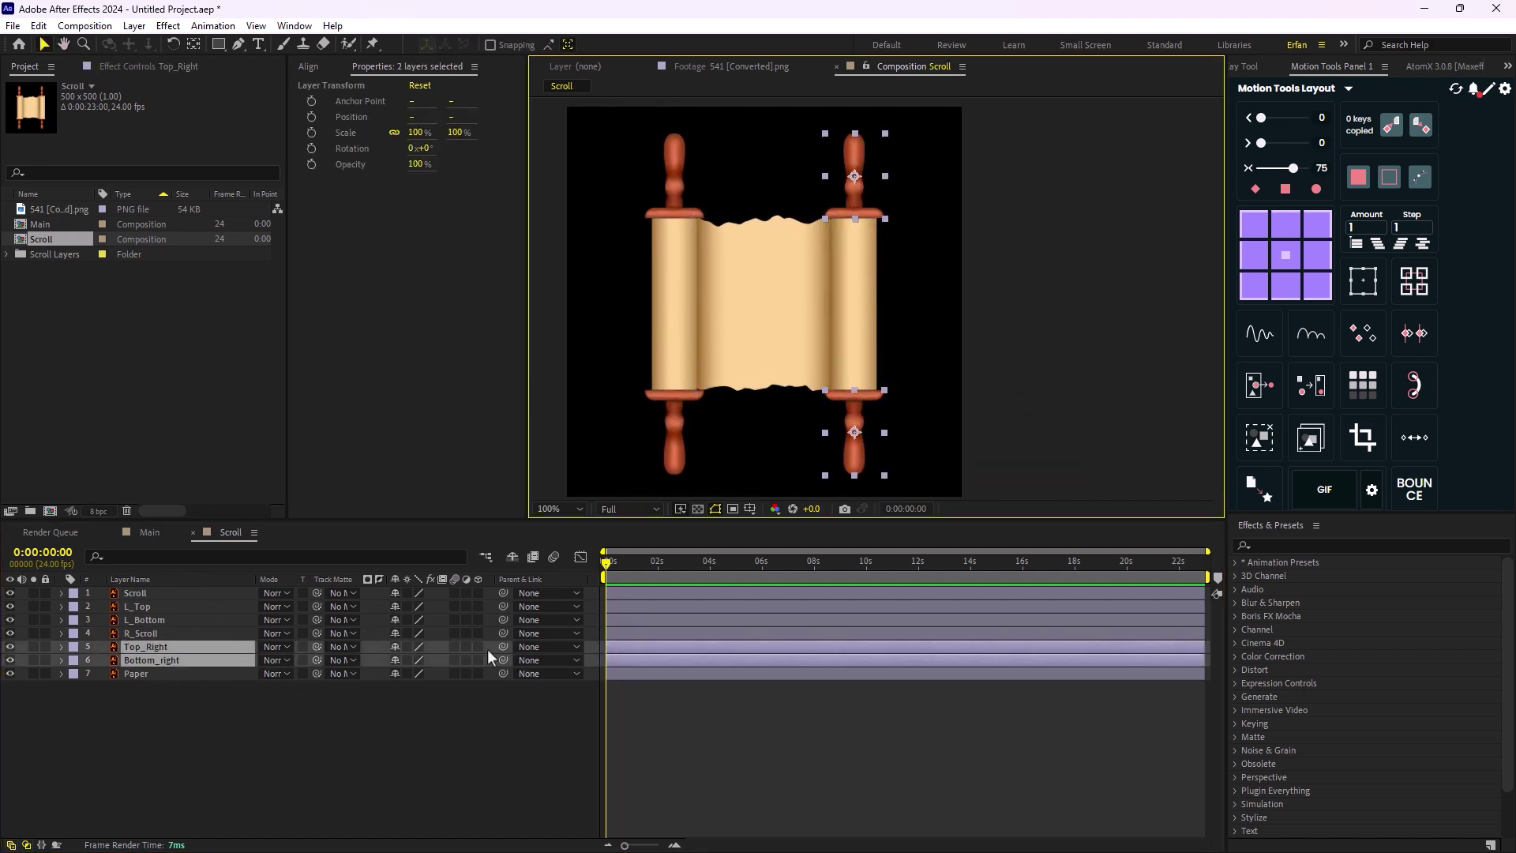
pyautogui.moveTo(506, 649); pyautogui.dragTo(172, 632)
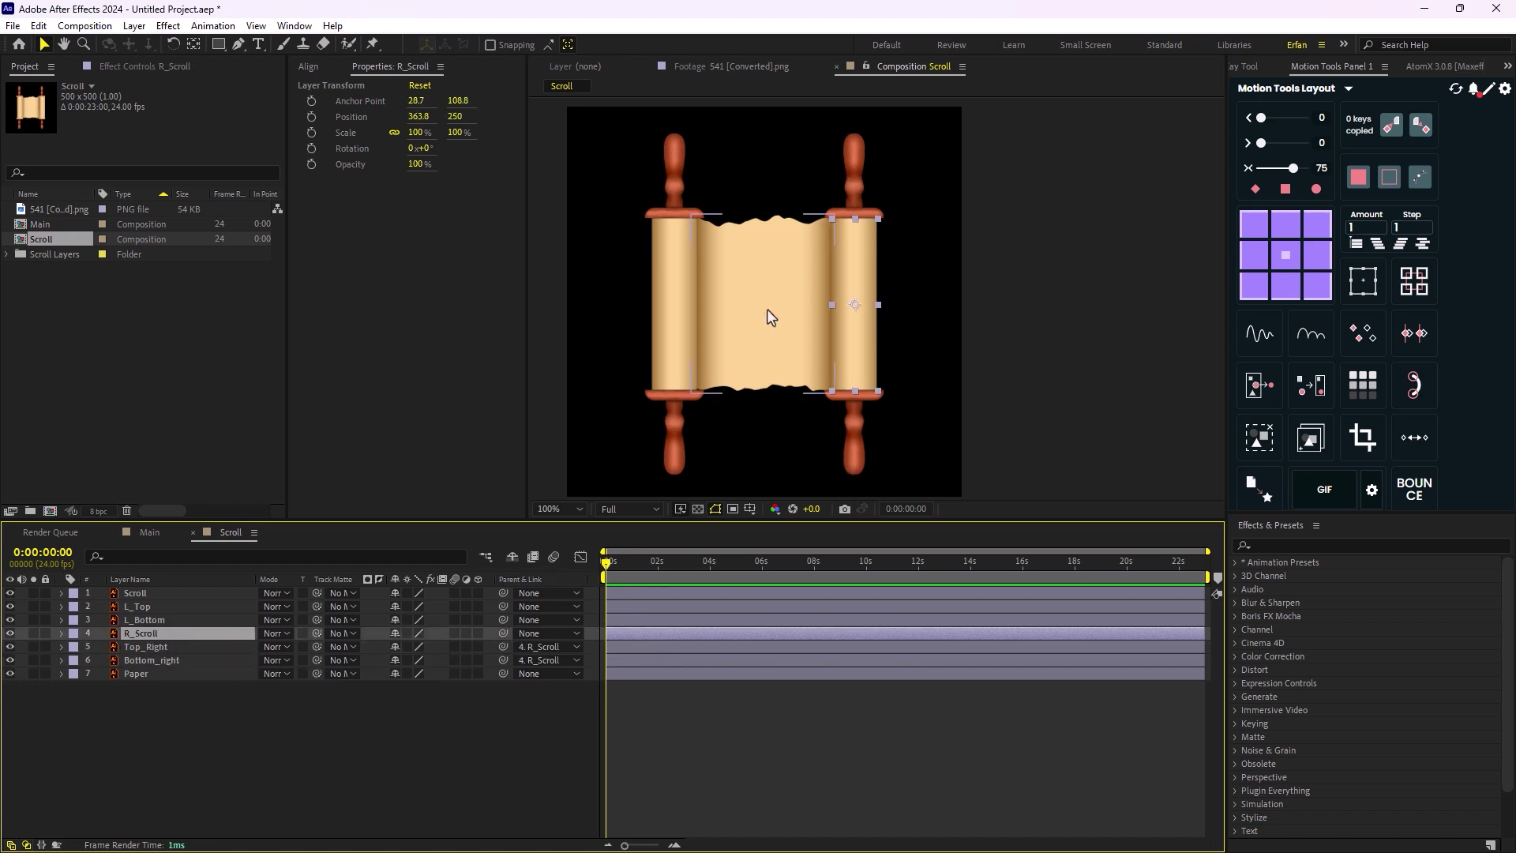
# - Parent the L_Top and L_Bottom handle layers to the Scroll layer
pyautogui.click(663, 225)
pyautogui.moveTo(677, 440); pyautogui.dragTo(693, 376)
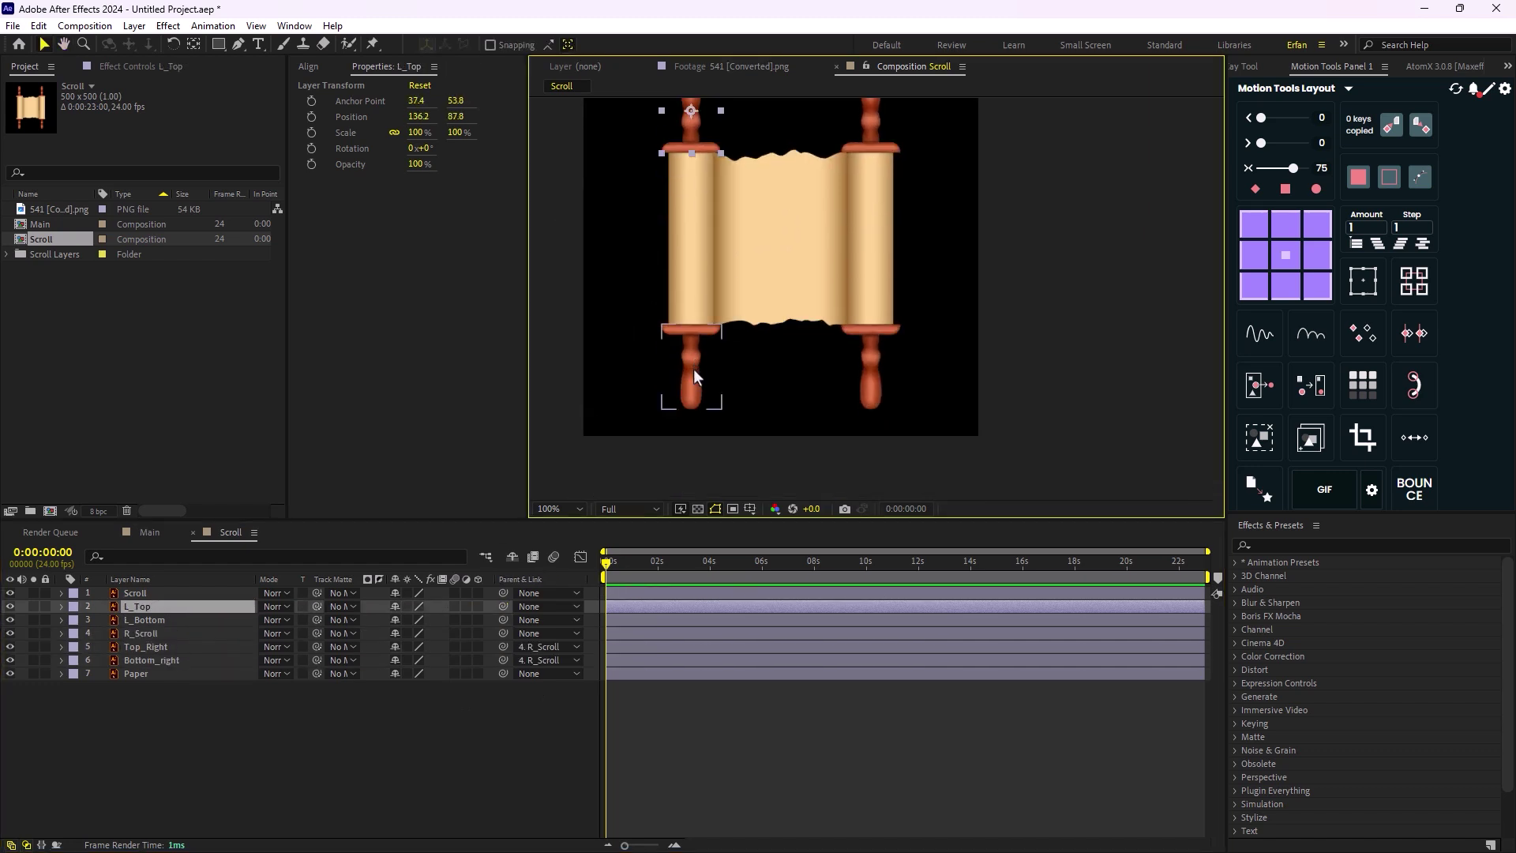
pyautogui.keyDown('shift'); pyautogui.click(693, 370); pyautogui.keyUp('shift')
pyautogui.moveTo(502, 610); pyautogui.dragTo(158, 597)
# - Try moving the left and right rollers to check that their handles follow
pyautogui.moveTo(620, 247); pyautogui.dragTo(650, 355)
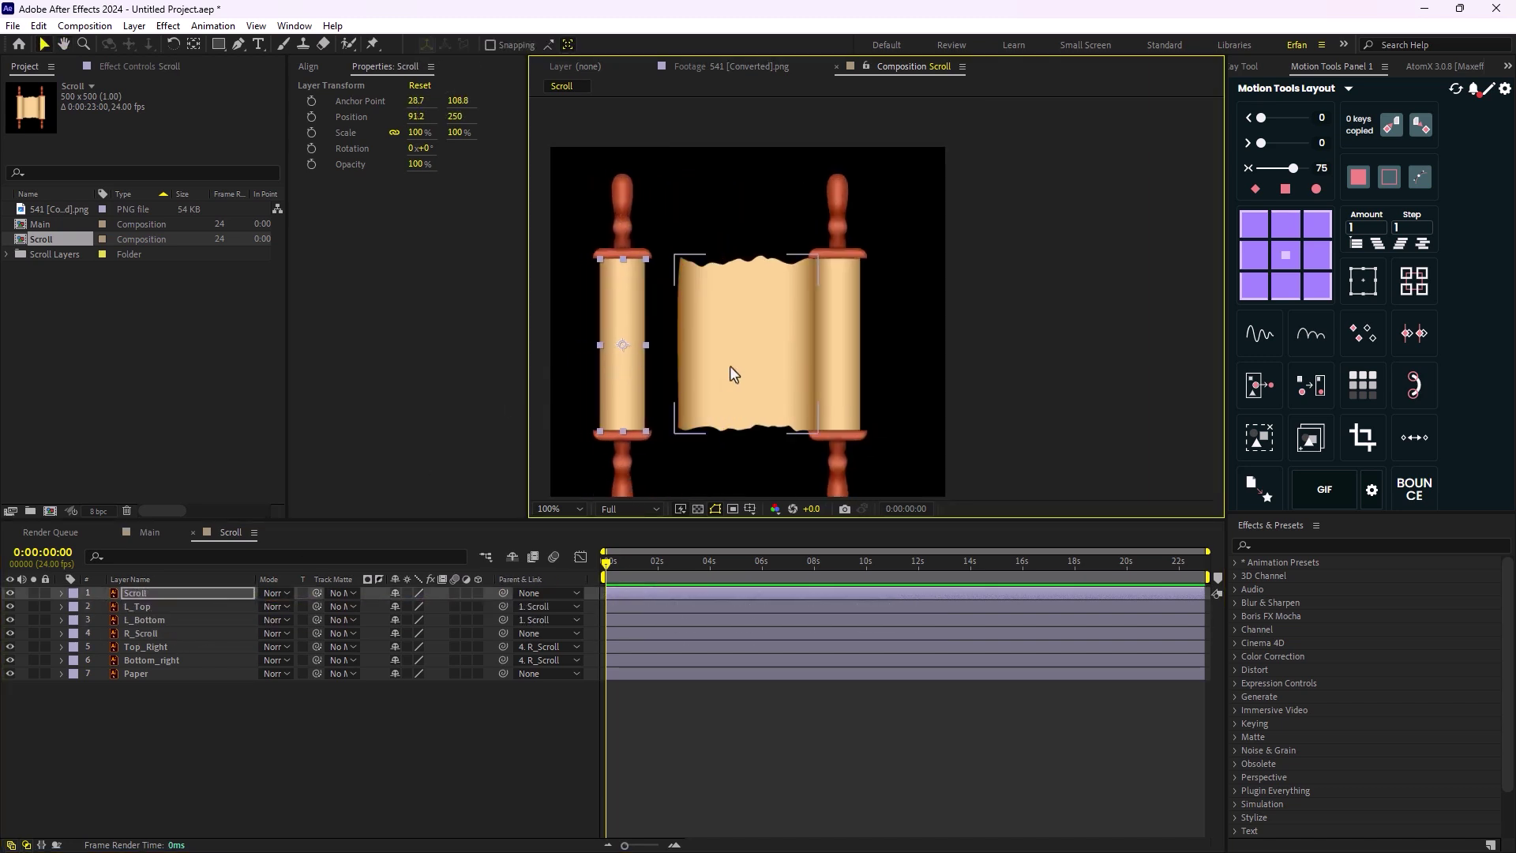
pyautogui.click(841, 359)
pyautogui.moveTo(845, 346)
pyautogui.mouseDown()
pyautogui.moveTo(908, 352)
pyautogui.moveTo(845, 348)
pyautogui.mouseUp()
pyautogui.scroll(3, 750, 263)
pyautogui.scroll(-3, 866, 259)
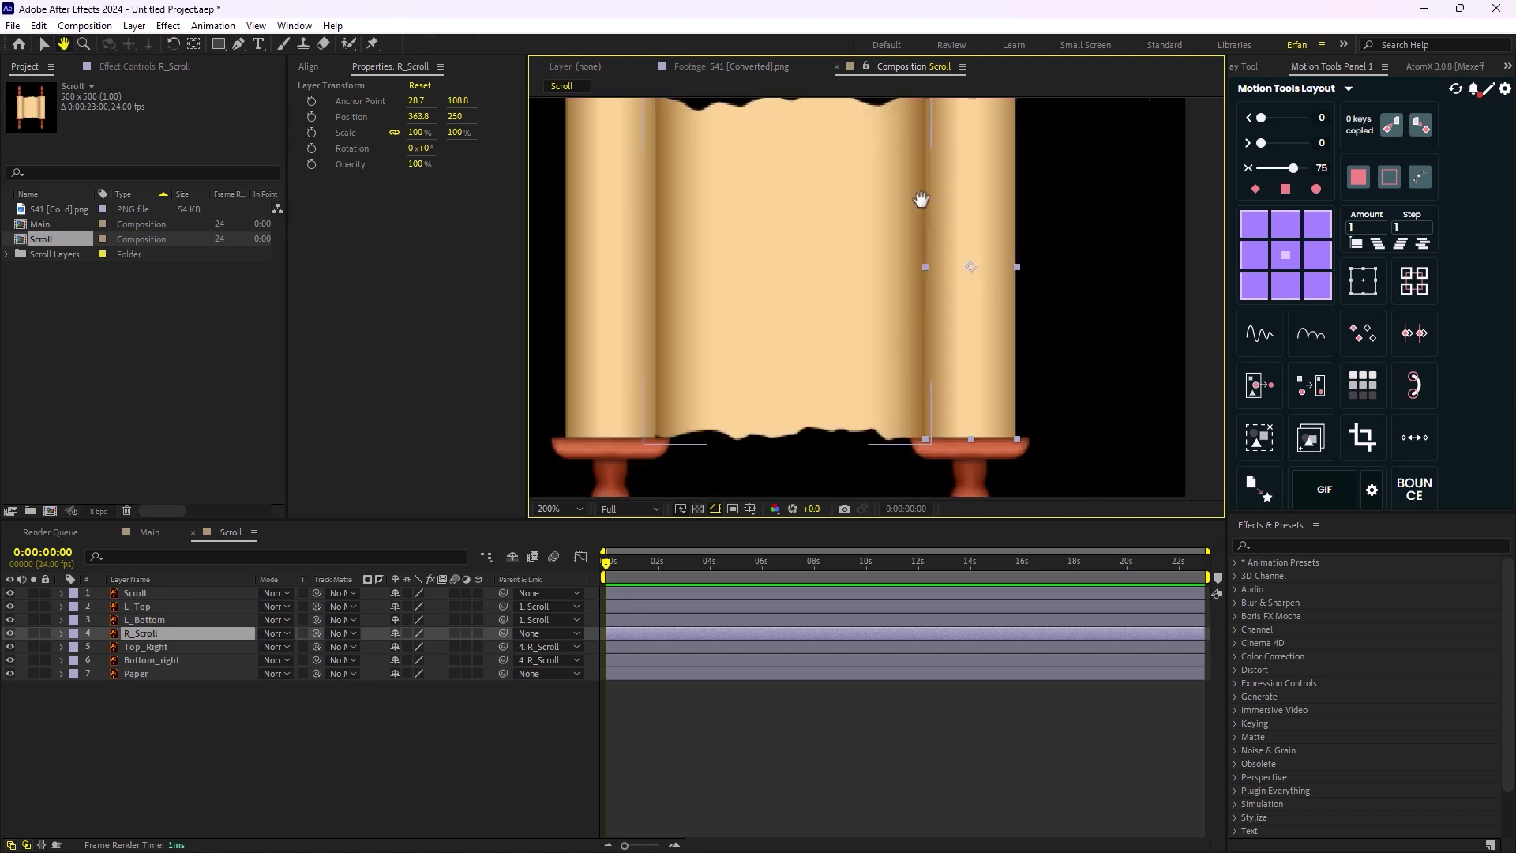
pyautogui.scroll(-2, 859, 271)
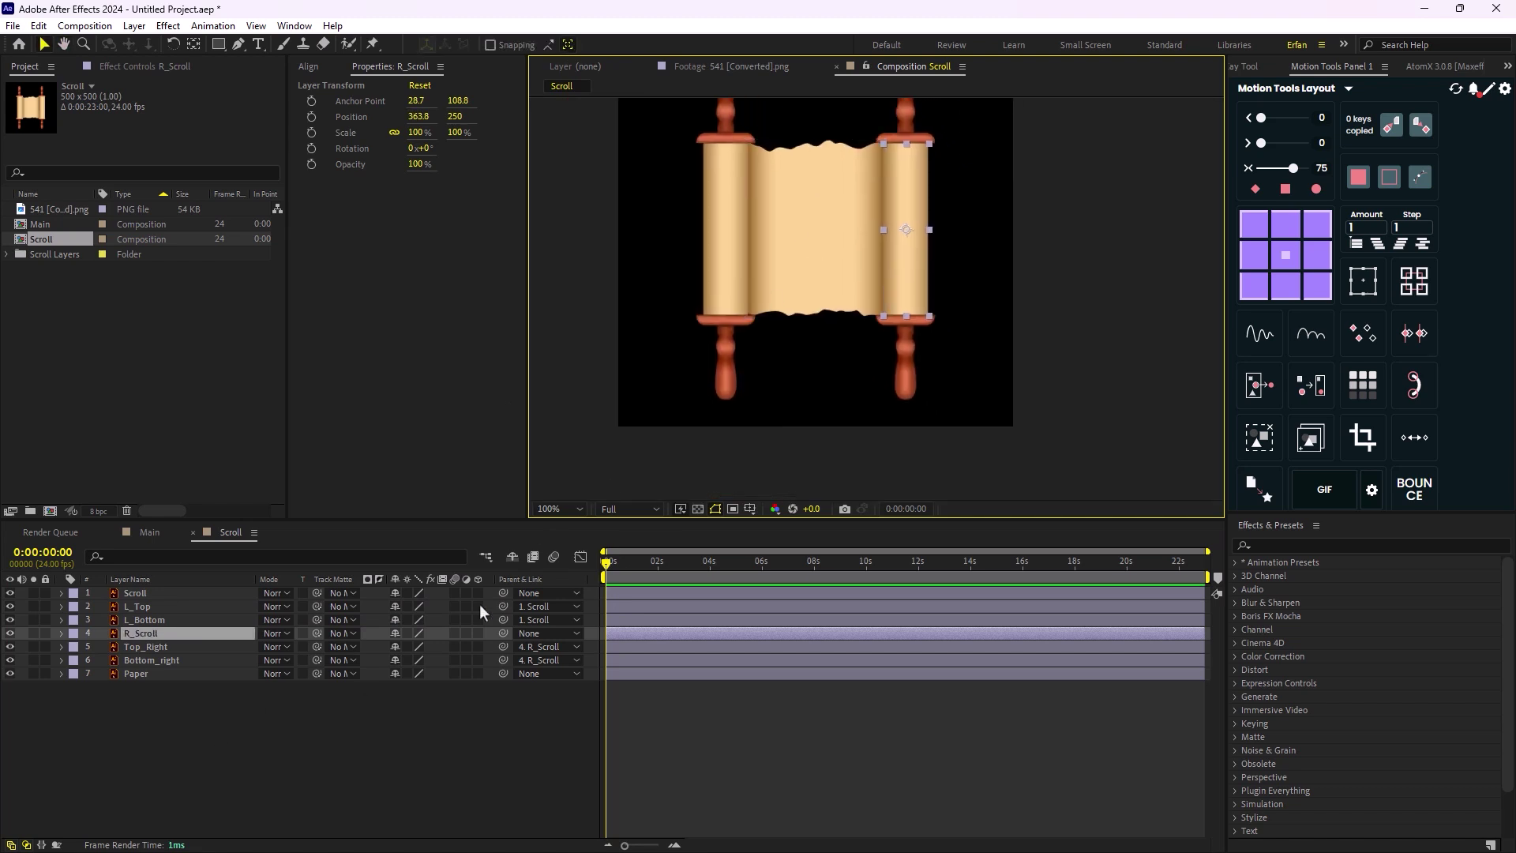
# - Solo the Paper layer and draw a rectangular mask enclosing the whole sheet
pyautogui.click(219, 722)
pyautogui.click(166, 674)
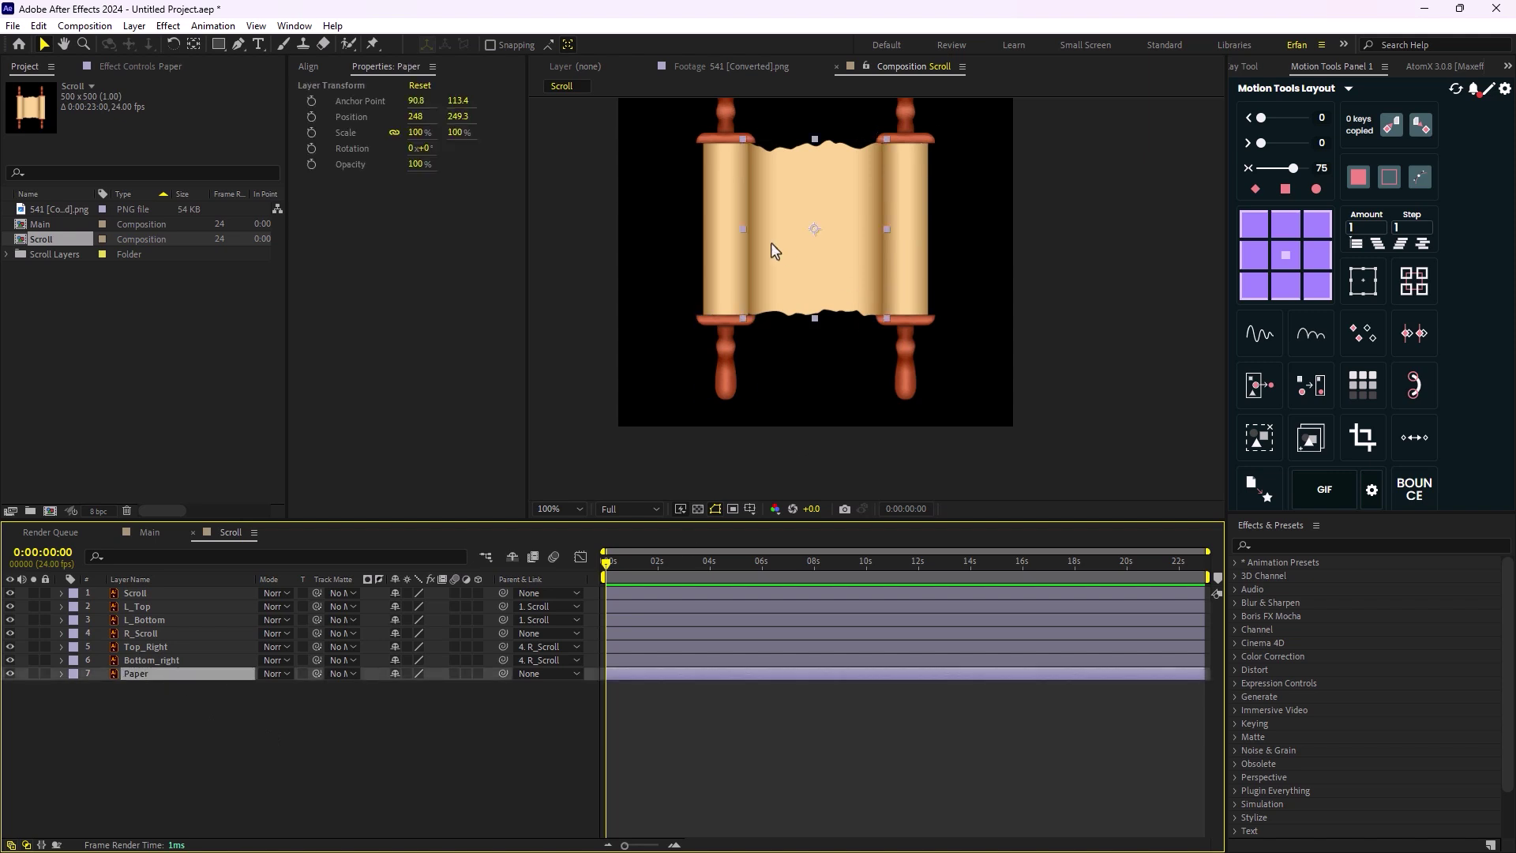
pyautogui.click(33, 674)
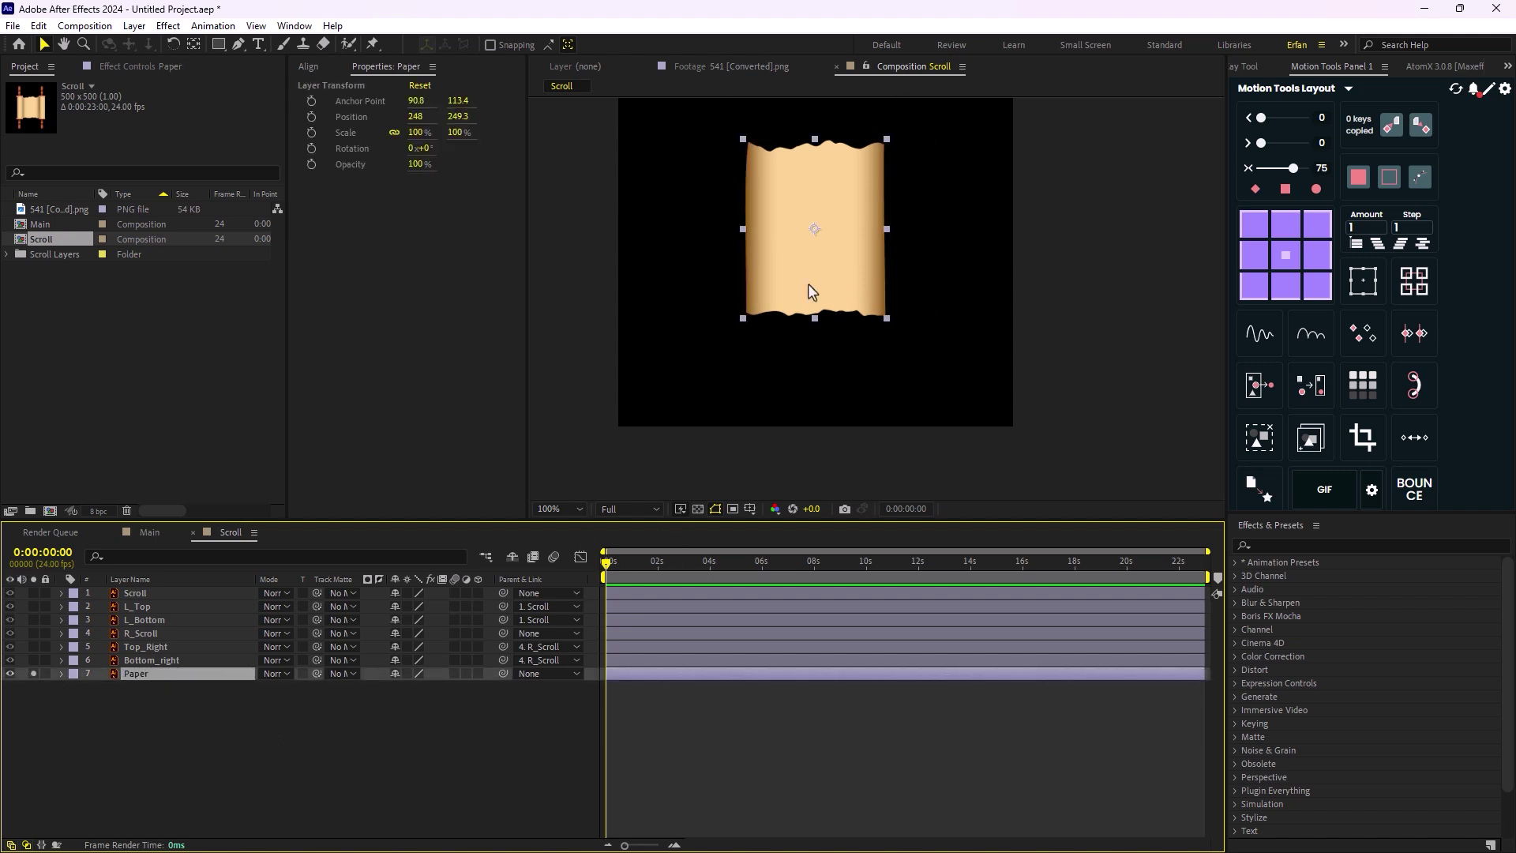
pyautogui.scroll(2, 808, 283)
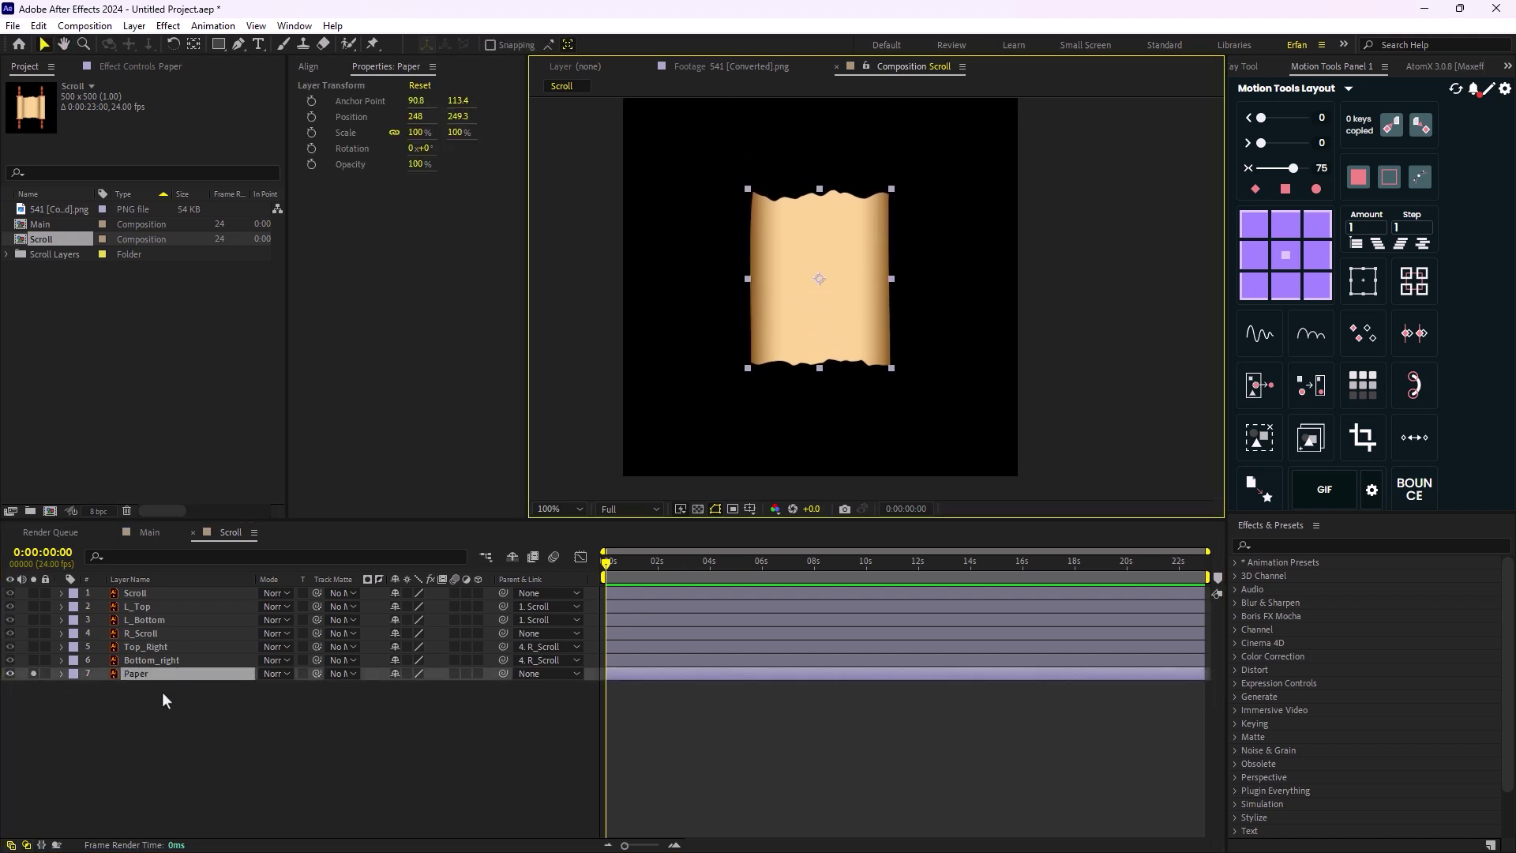
pyautogui.click(223, 44)
pyautogui.moveTo(725, 169); pyautogui.dragTo(923, 394)
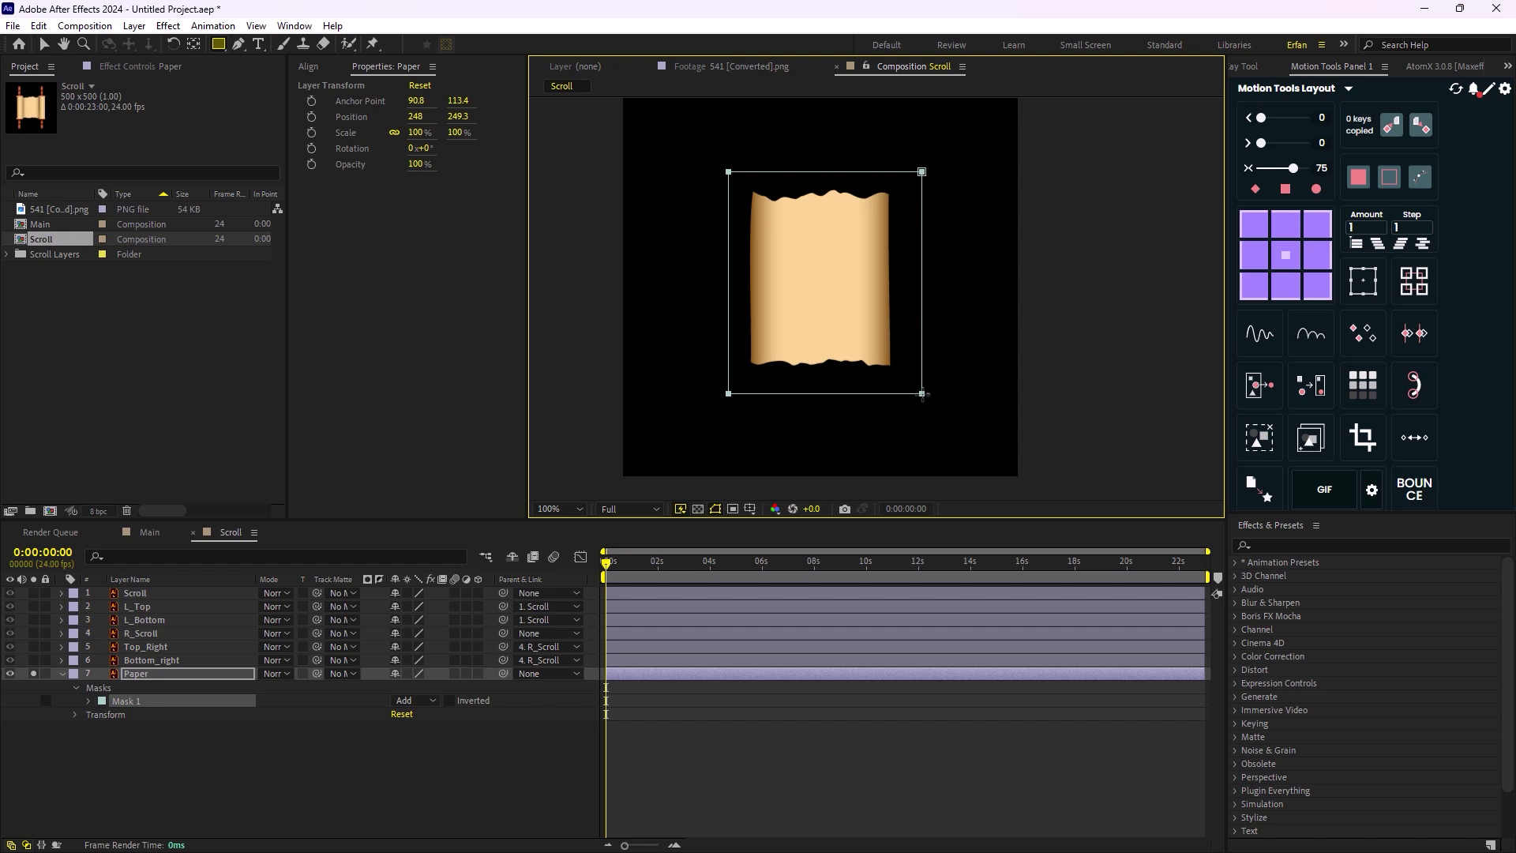
# - Keyframe the Paper layer's Mask Path at 0:00:00:00 and again at 0:00:01:00
pyautogui.click(158, 676)
pyautogui.click(88, 701)
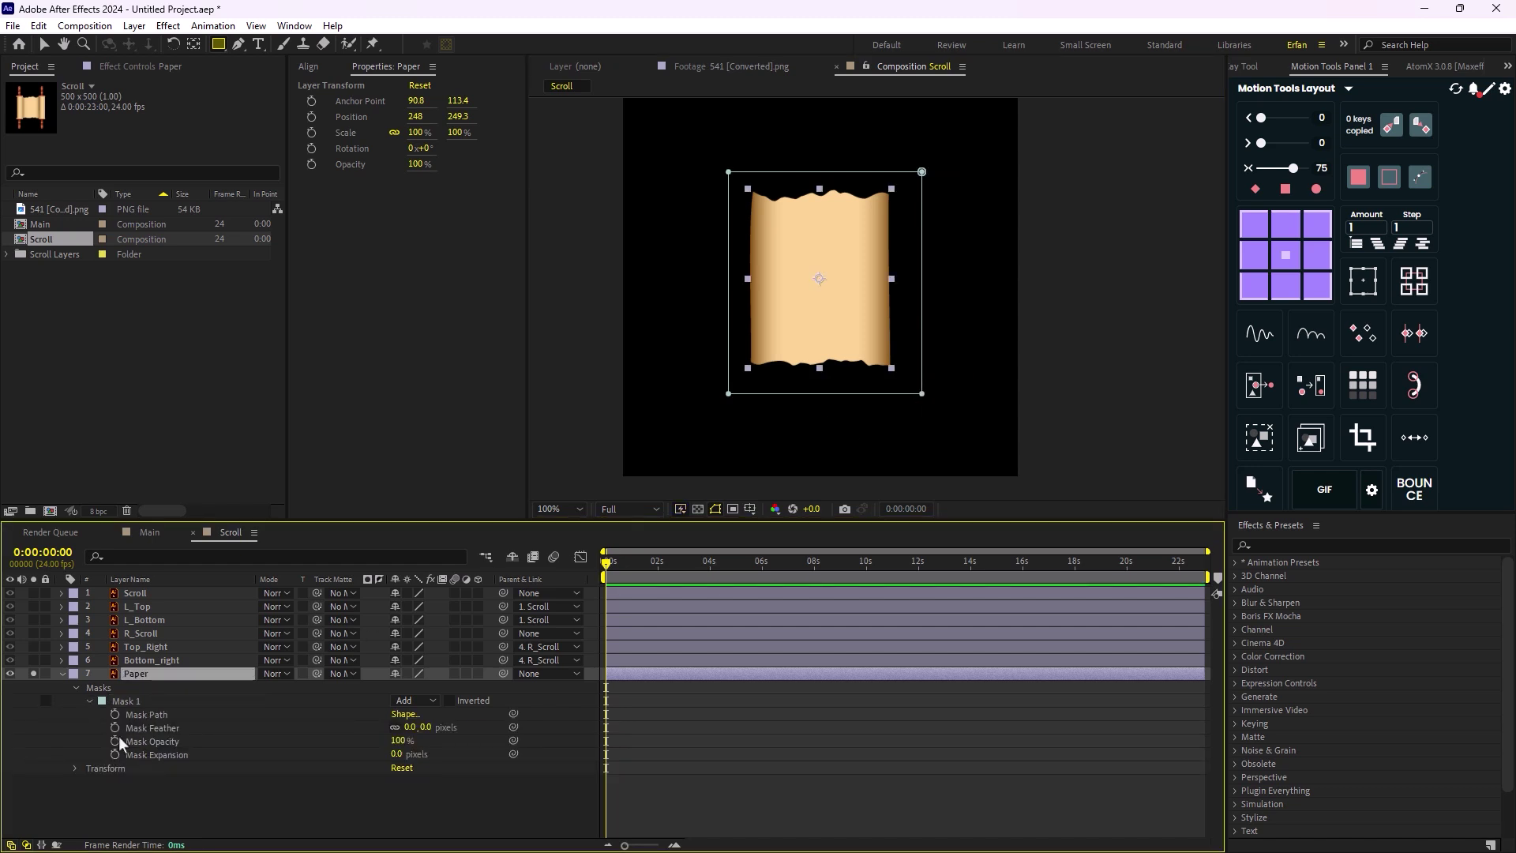
pyautogui.click(147, 714)
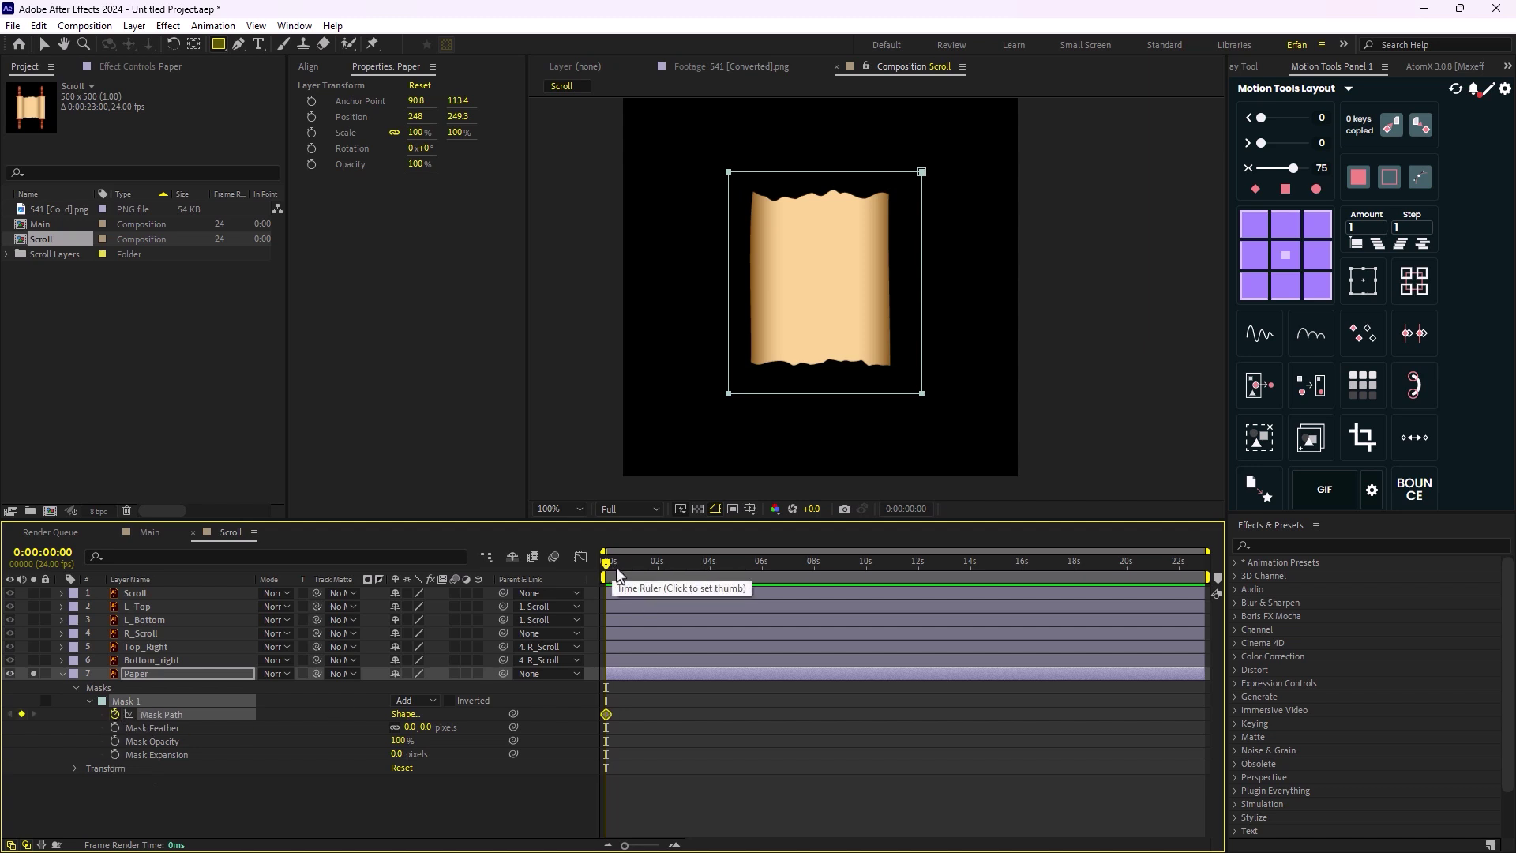
pyautogui.moveTo(642, 846); pyautogui.dragTo(651, 846)
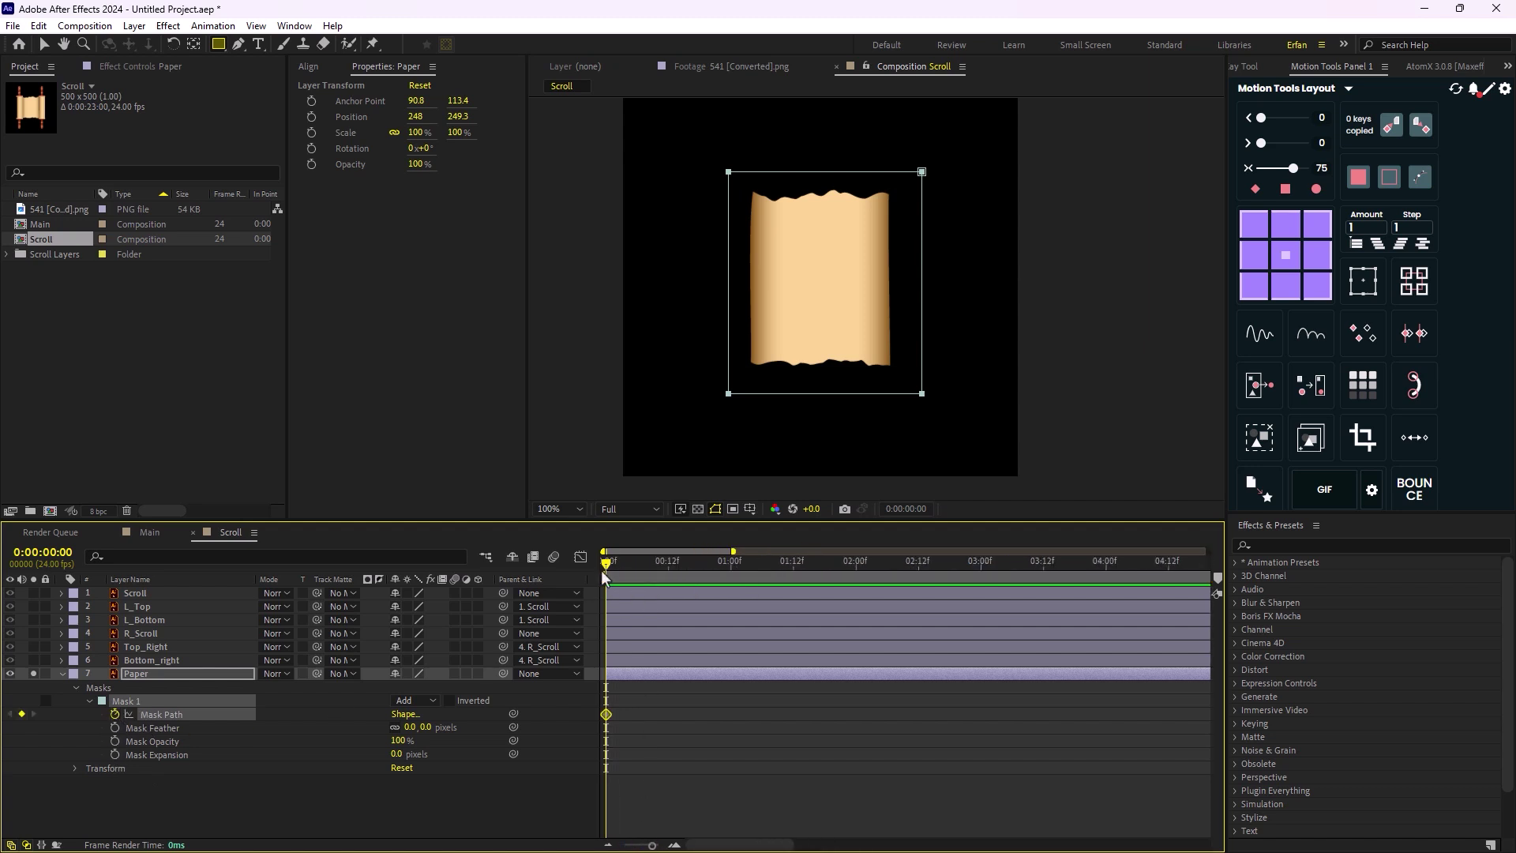
pyautogui.click(726, 562)
pyautogui.press('pagedown')
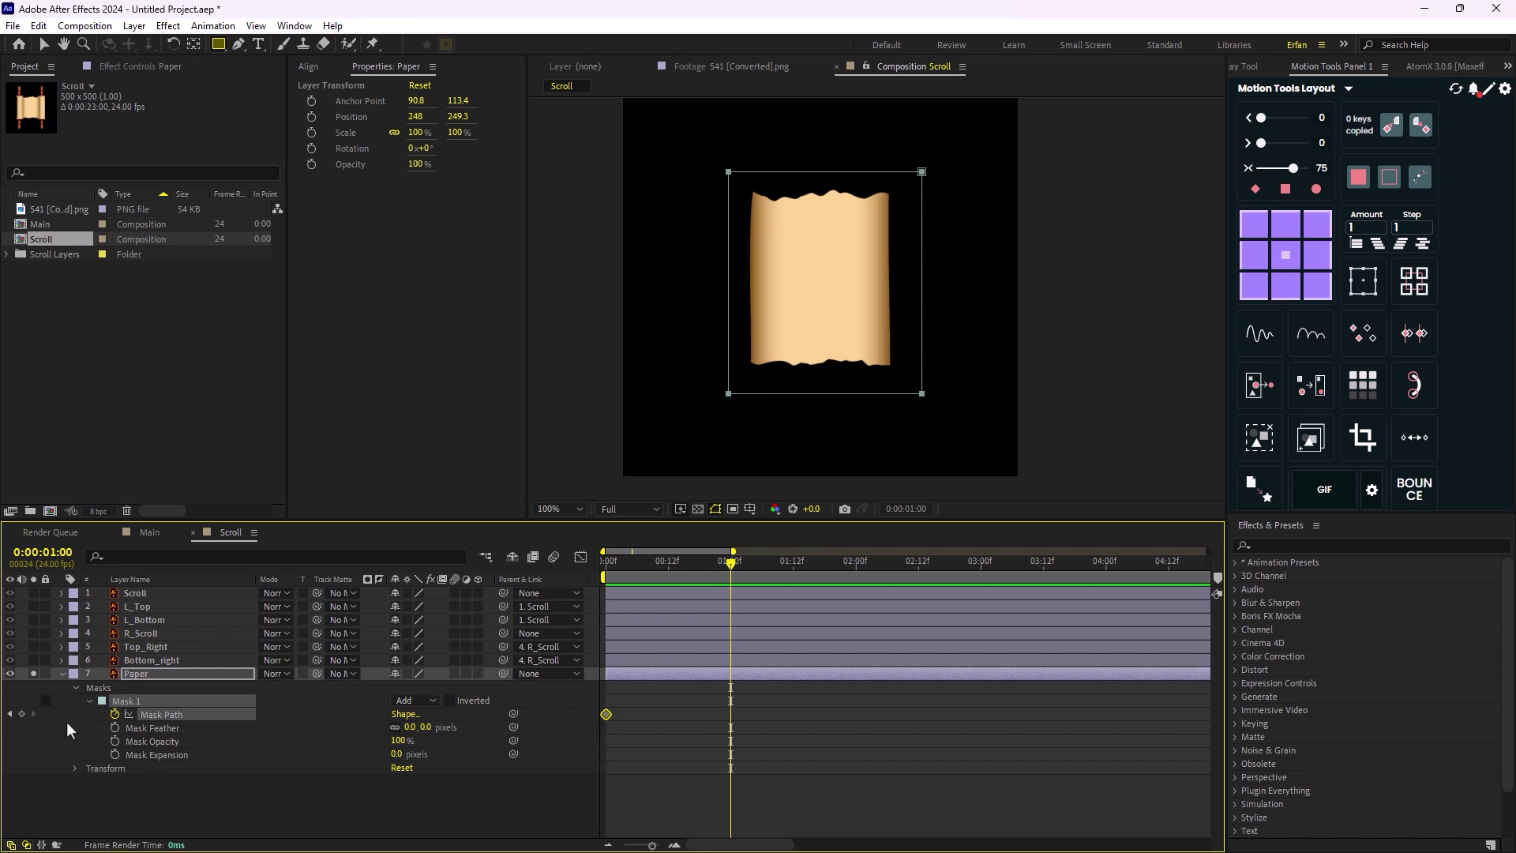
pyautogui.click(22, 714)
# - At the first frame, collapse the Paper mask horizontally into a thin vertical line near the sheet's middle
pyautogui.press('Home')
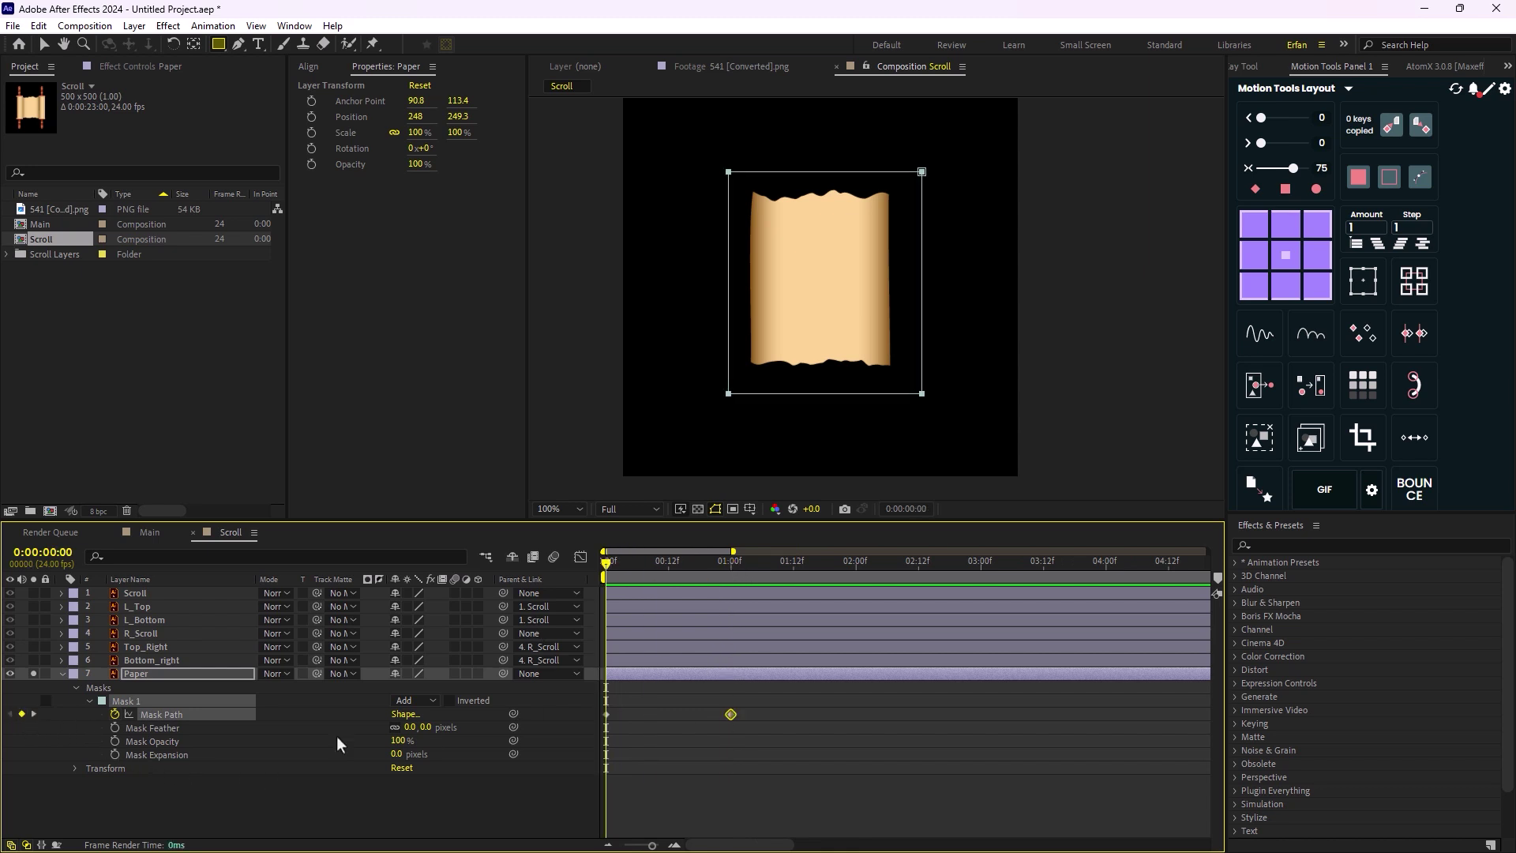
pyautogui.click(609, 714)
pyautogui.press('v')
pyautogui.moveTo(951, 150); pyautogui.dragTo(908, 466)
pyautogui.moveTo(924, 397); pyautogui.dragTo(839, 404)
pyautogui.moveTo(694, 147); pyautogui.dragTo(836, 392)
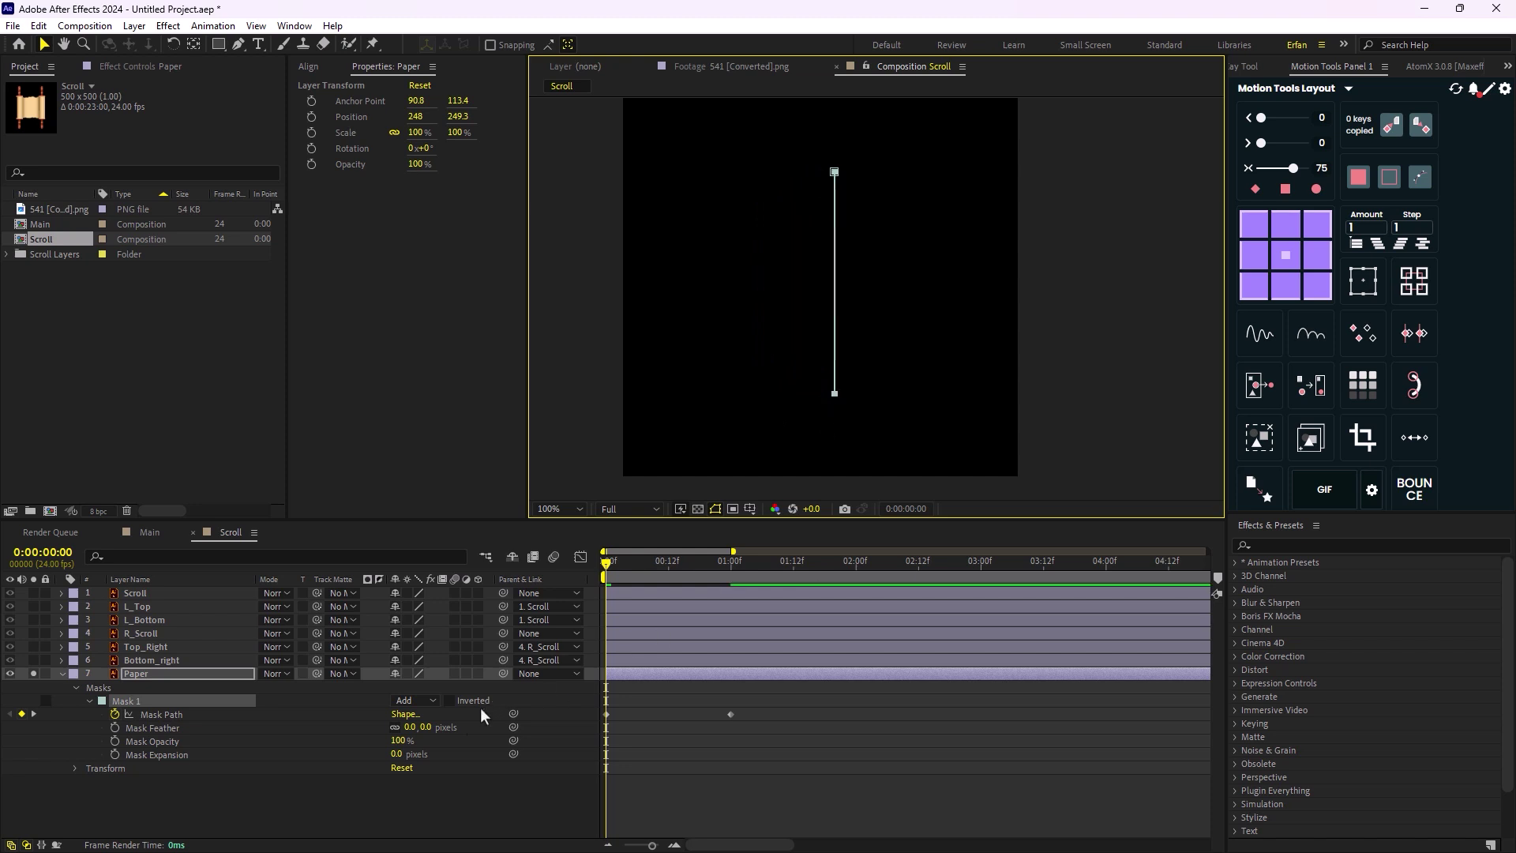
pyautogui.click(453, 806)
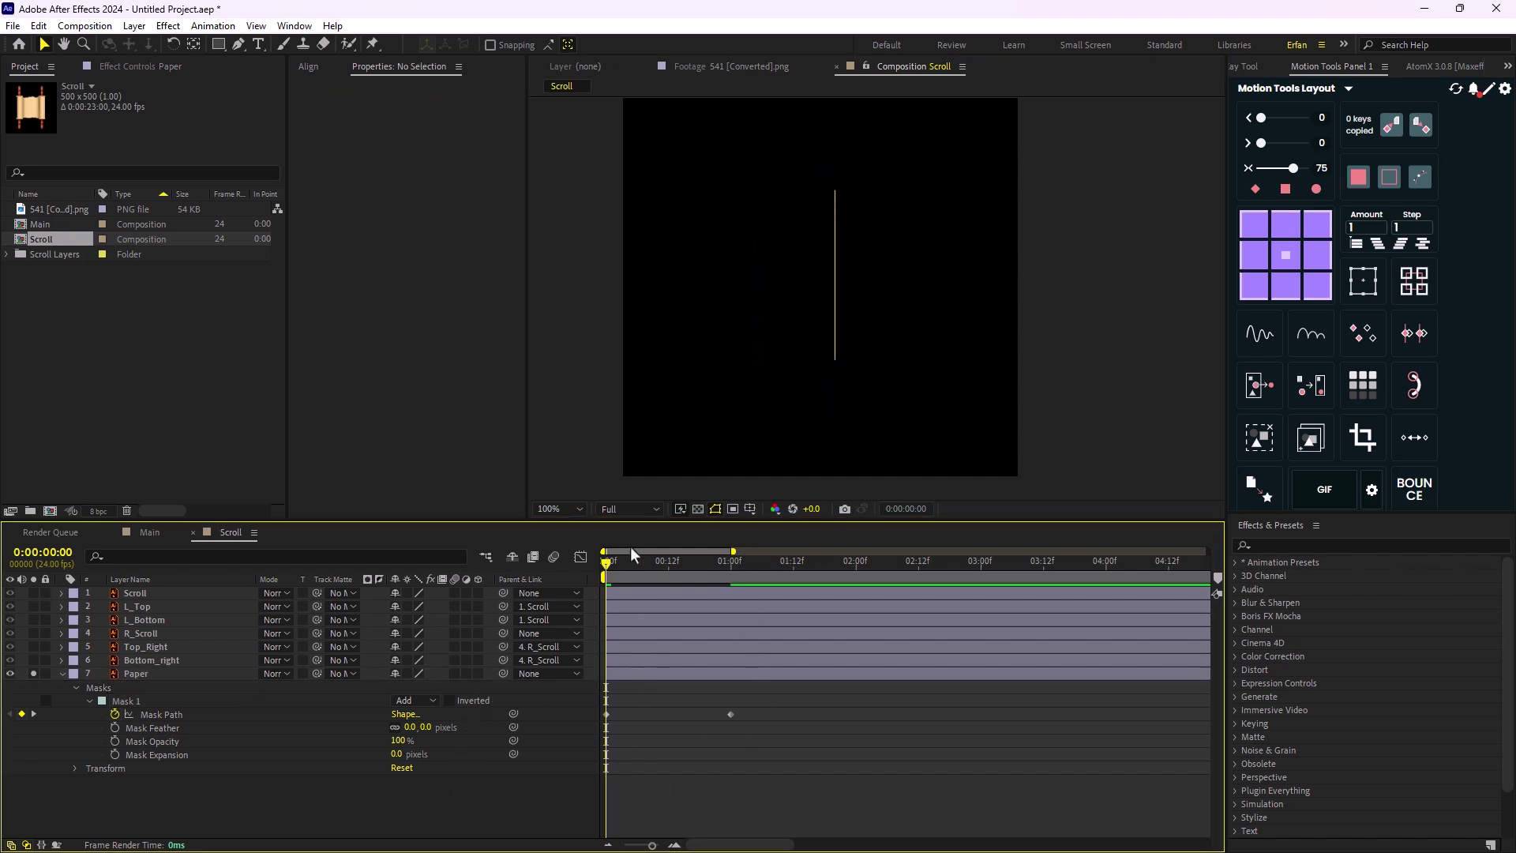
# - Turn off solo on Paper and nudge its collapsed mask path 13 pixels left at the first frame
pyautogui.moveTo(631, 552); pyautogui.dragTo(632, 685)
pyautogui.click(35, 673)
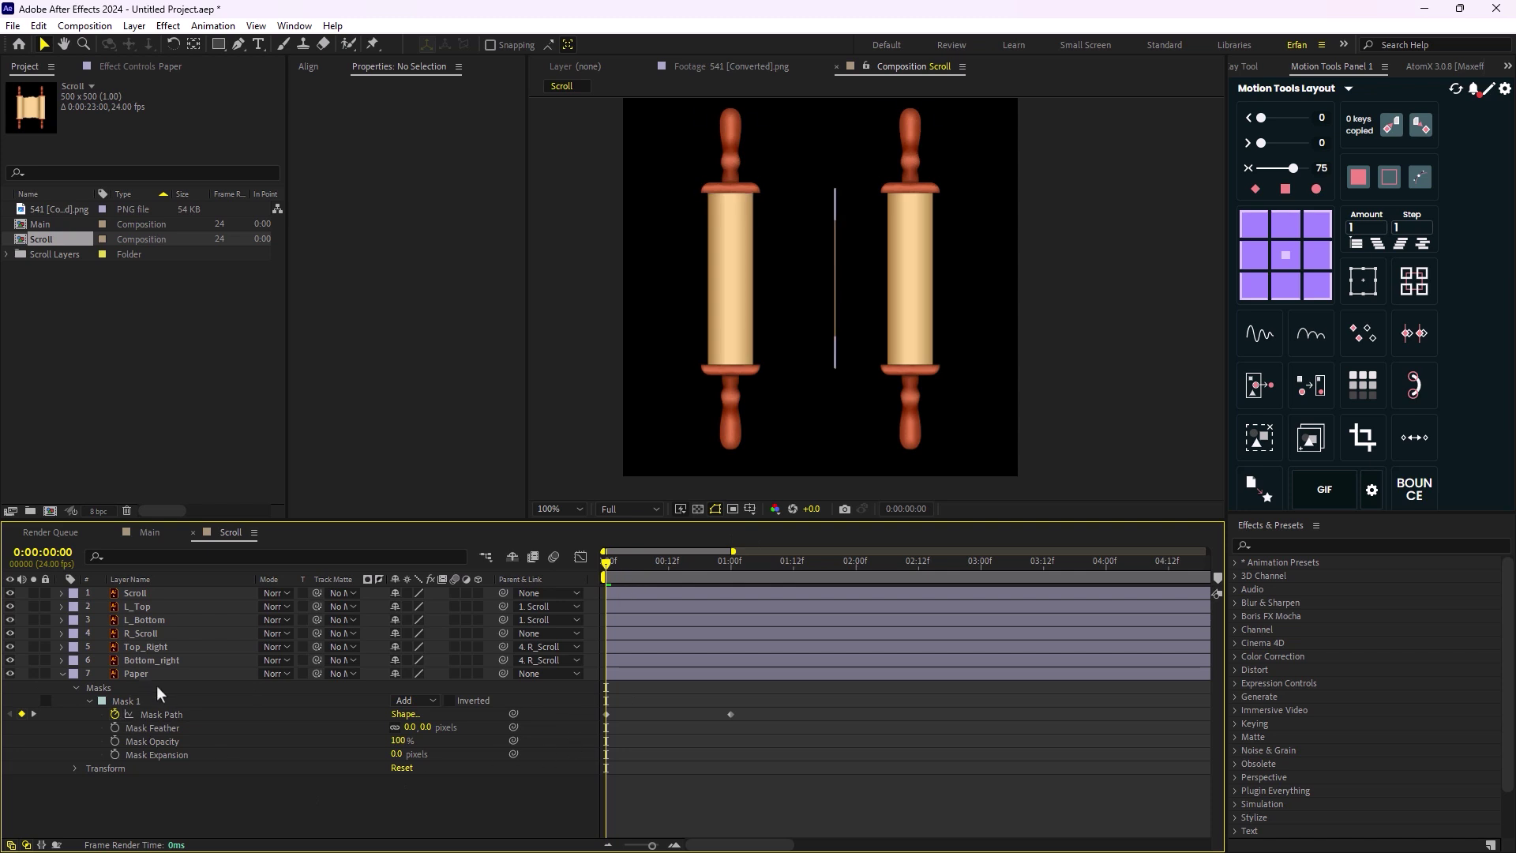
pyautogui.click(168, 713)
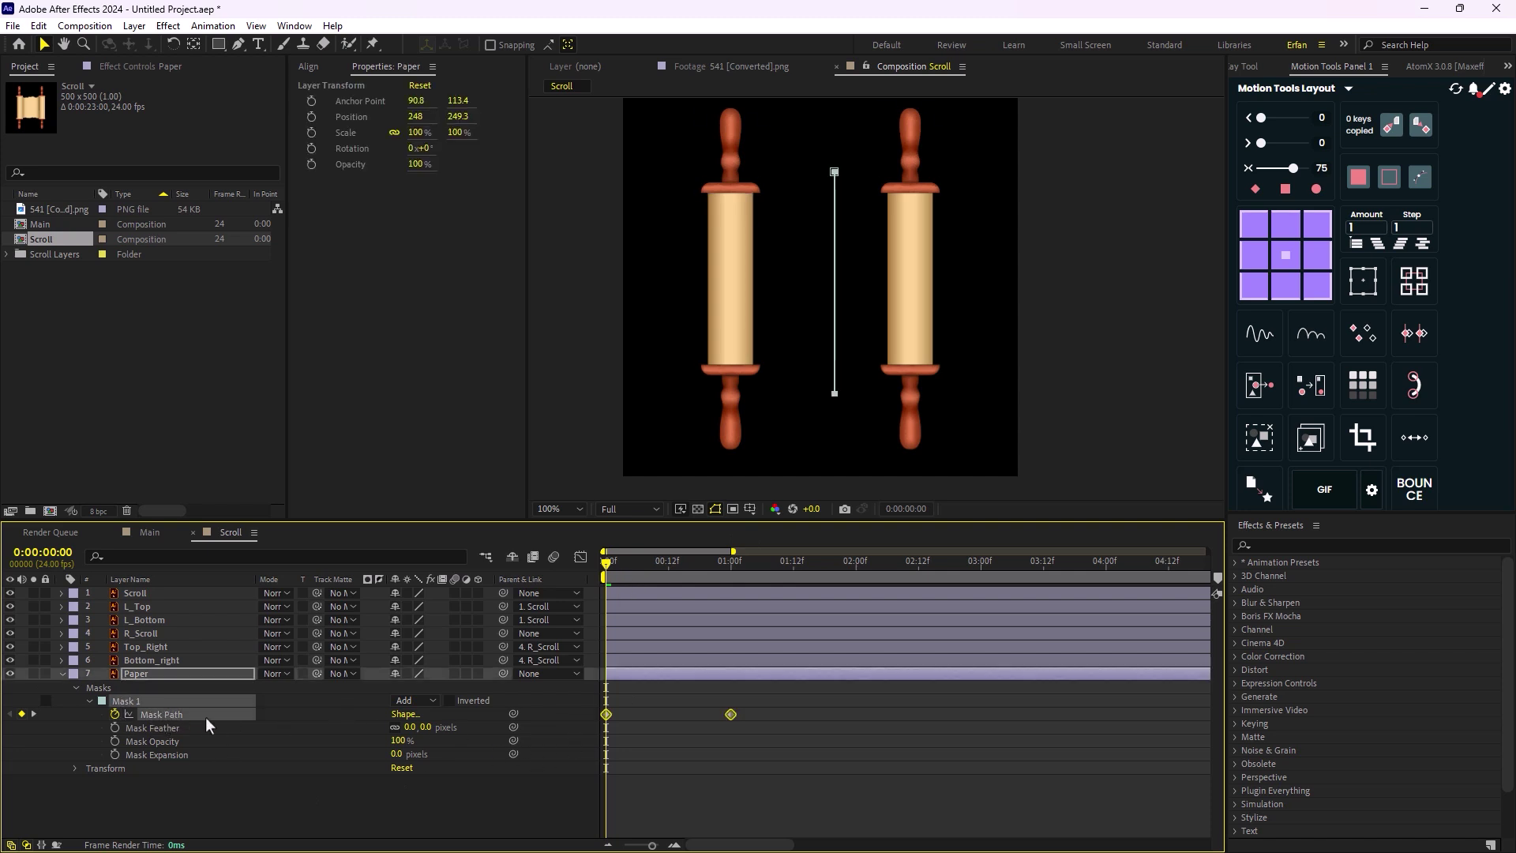
pyautogui.hotkey('shift', 'Left')
pyautogui.press('Left')
pyautogui.press('Left')
pyautogui.press('Left')
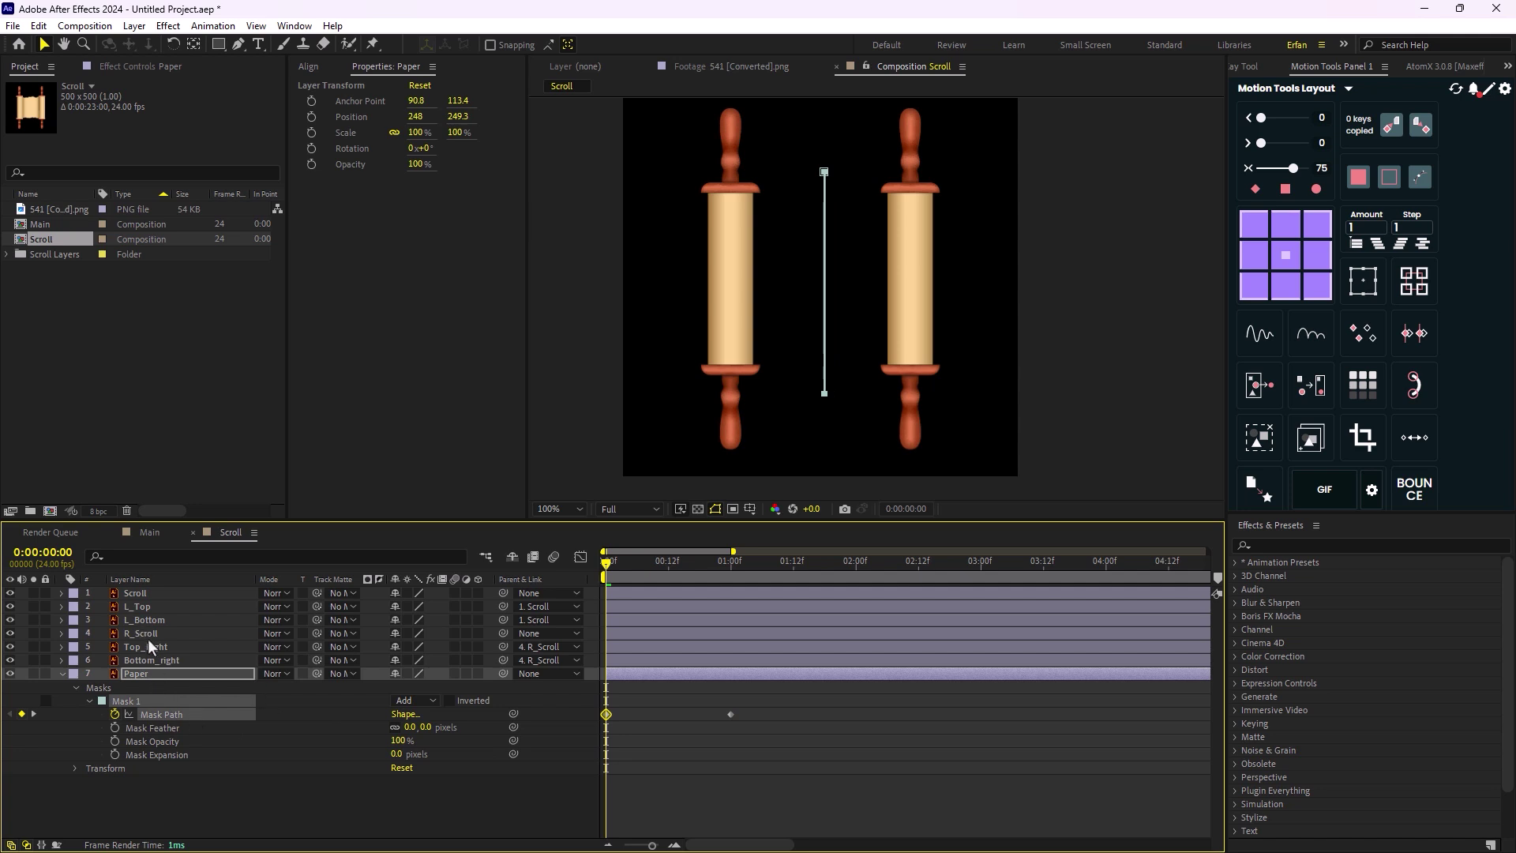
# - Keyframe Position on the Scroll and R_Scroll layers at 0:00:00:00 and 0:00:01:00
pyautogui.click(149, 595)
pyautogui.keyDown('ctrl'); pyautogui.click(167, 633); pyautogui.keyUp('ctrl')
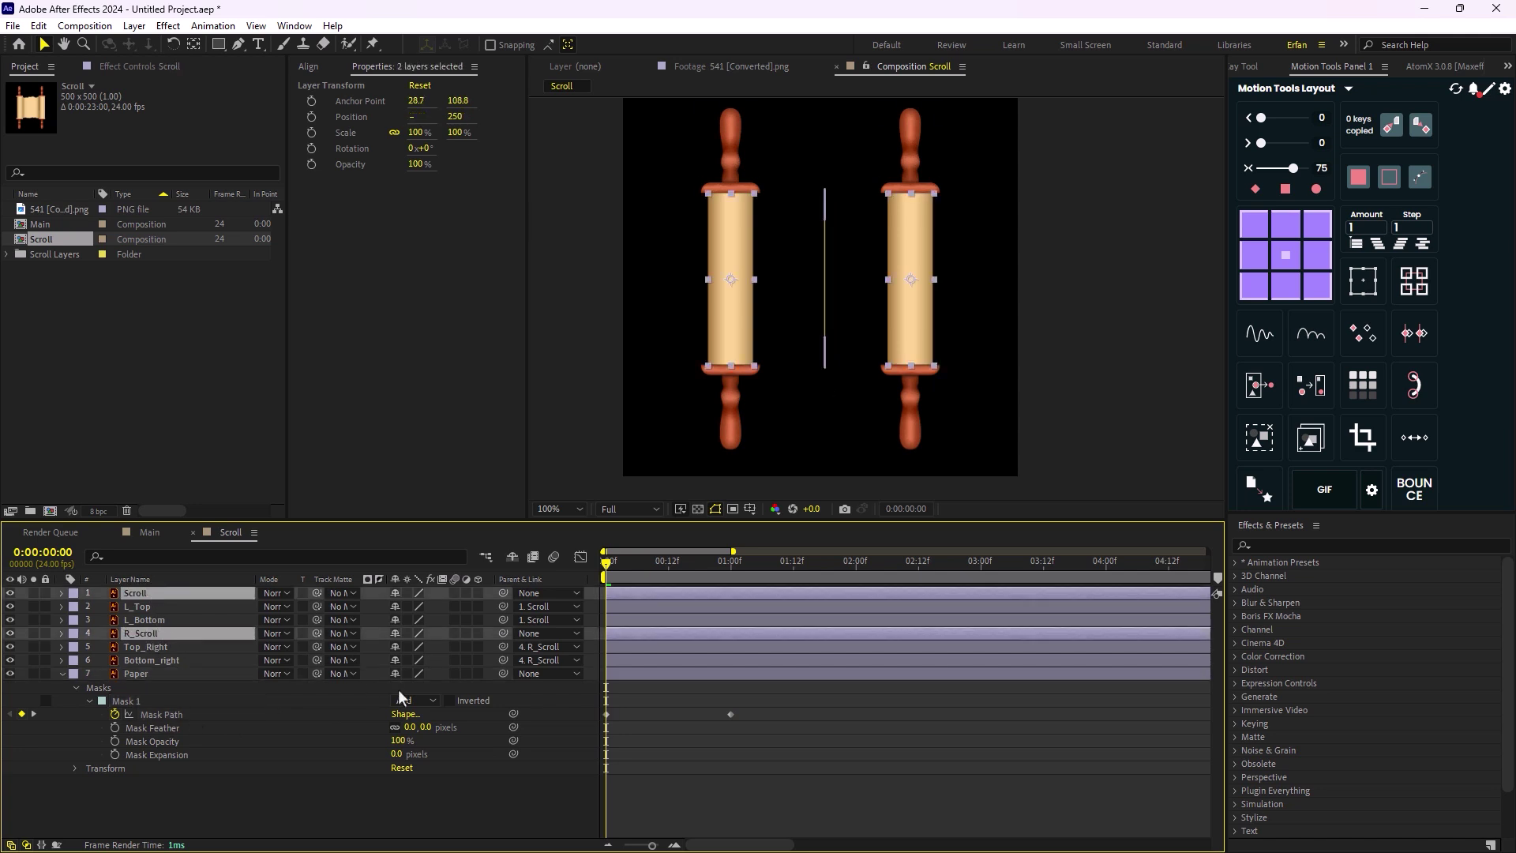
pyautogui.press('p')
pyautogui.click(101, 607)
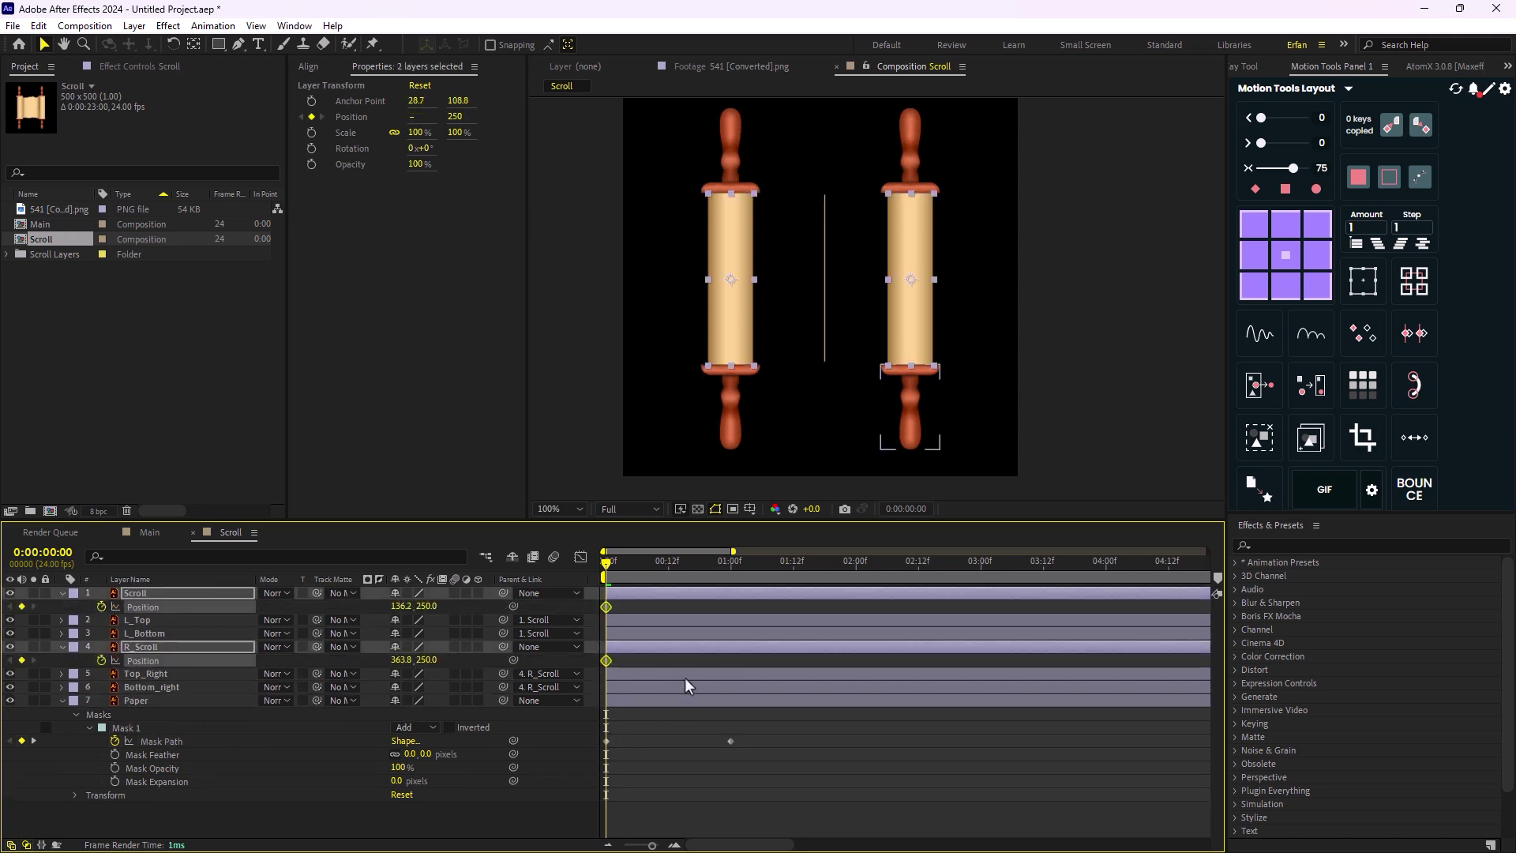
pyautogui.moveTo(606, 567); pyautogui.dragTo(731, 563)
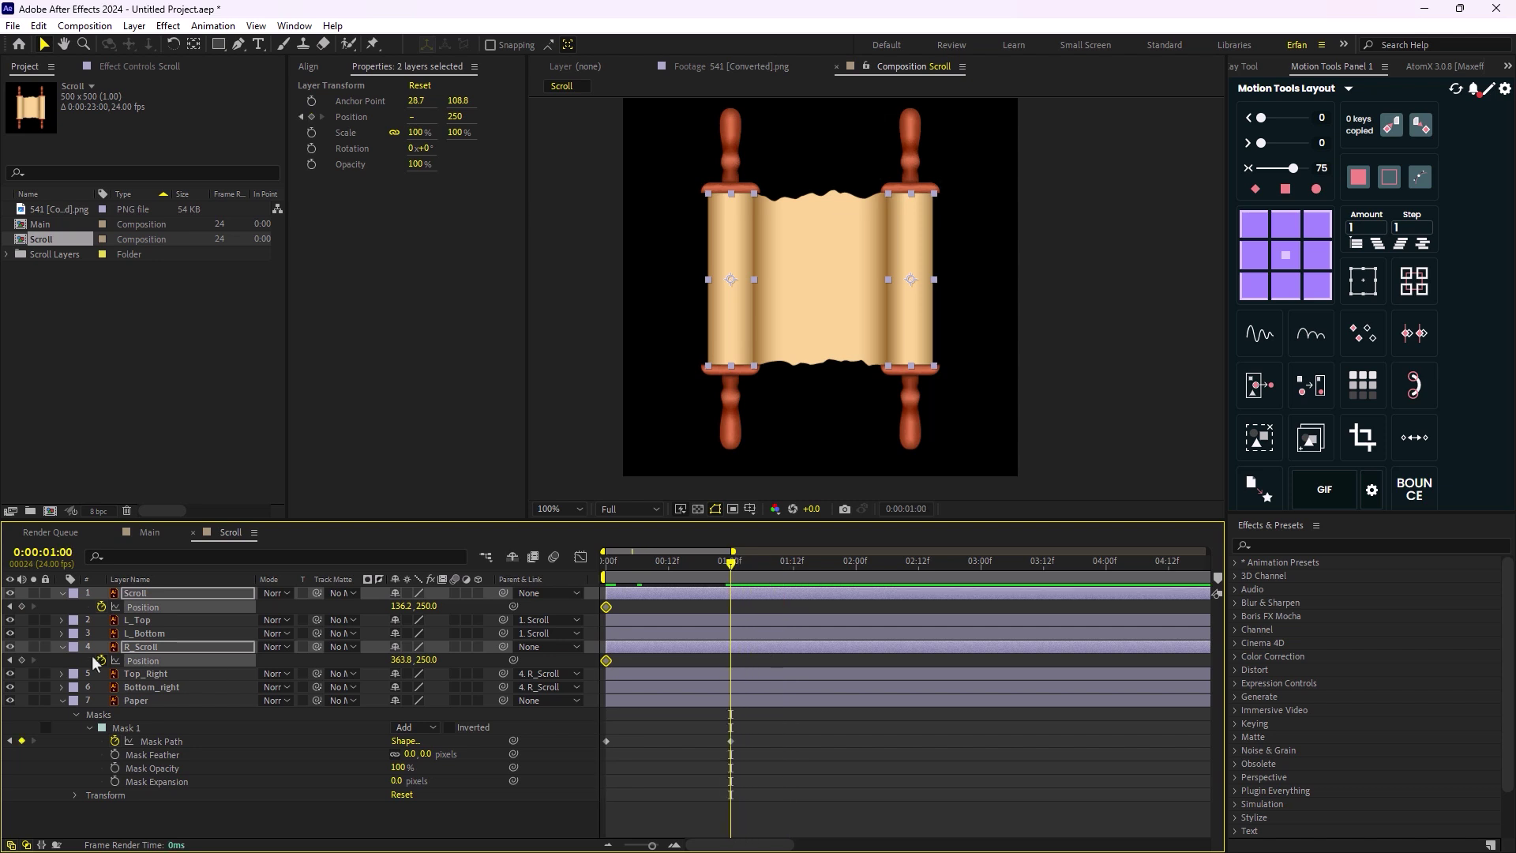
pyautogui.click(22, 606)
# - At the first frame, bring the rollers together by moving Scroll to about X 237.2 and R_Scroll to about X 288.8
pyautogui.press('Home')
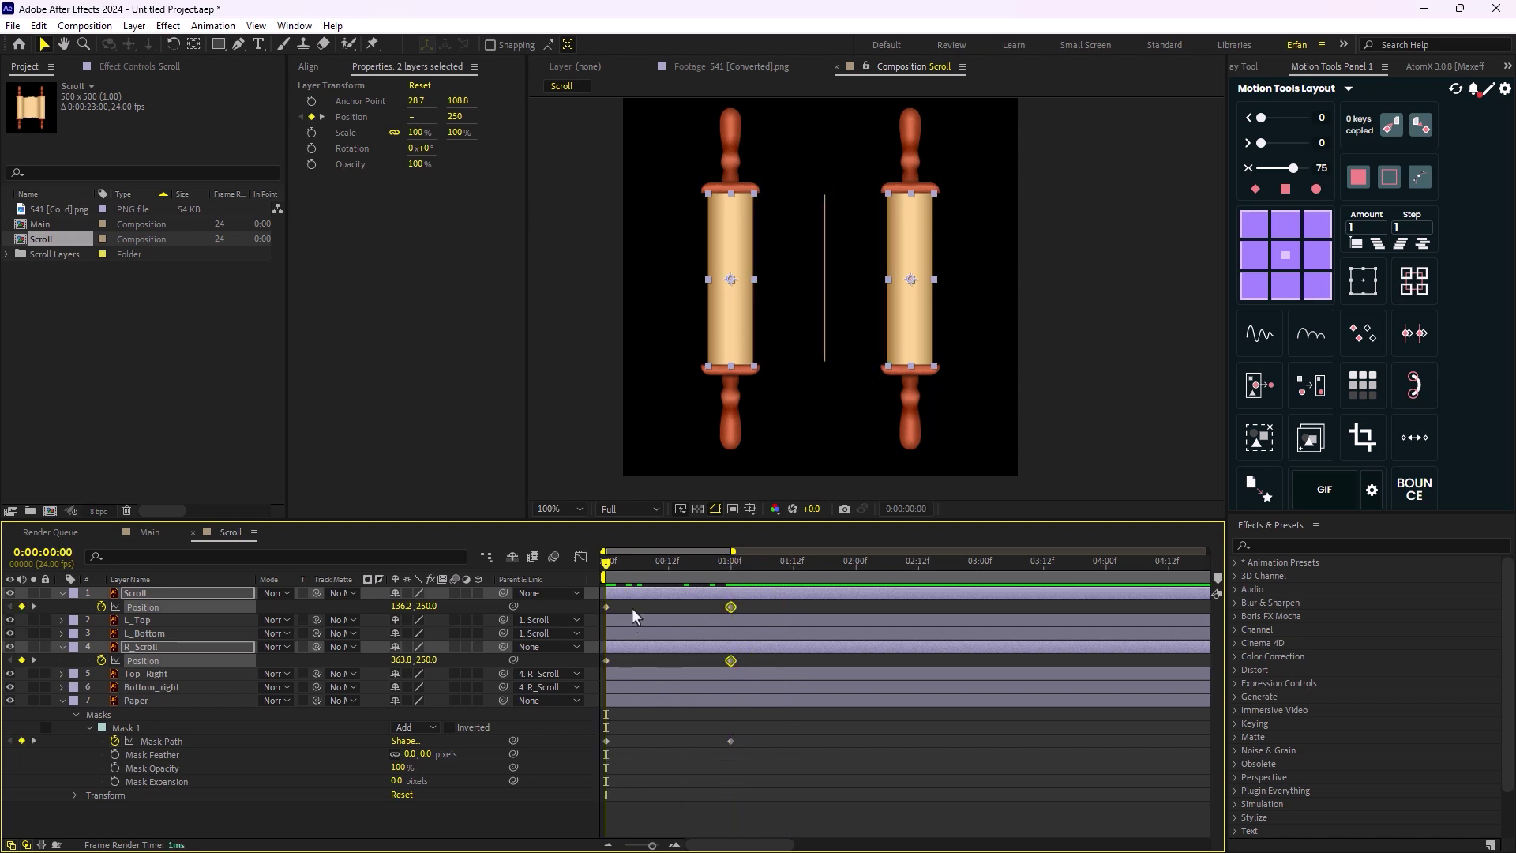
pyautogui.click(632, 605)
pyautogui.moveTo(615, 628); pyautogui.dragTo(600, 600)
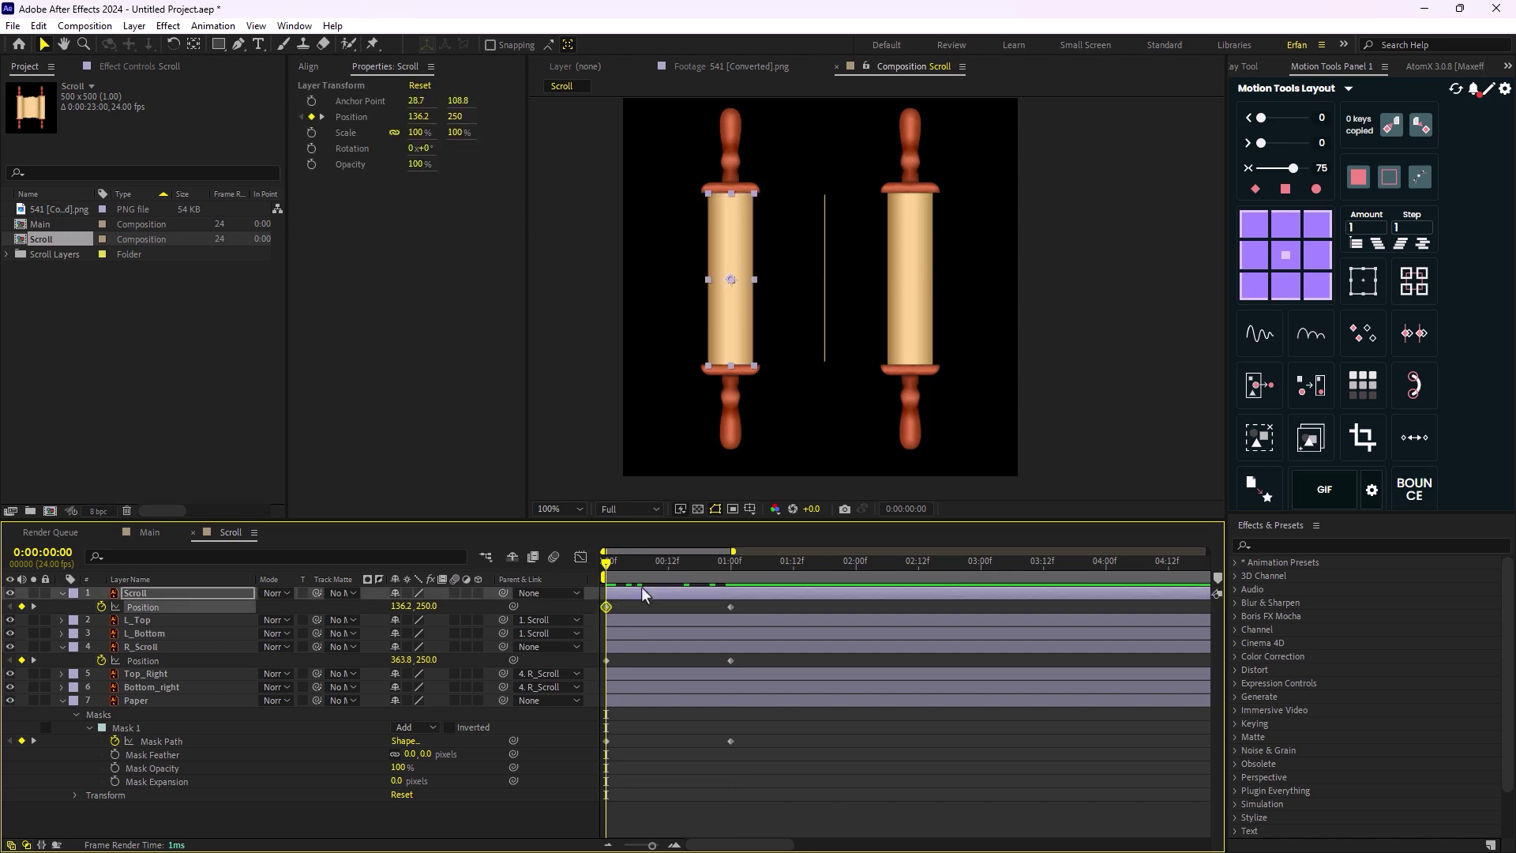
pyautogui.moveTo(732, 283); pyautogui.dragTo(812, 298)
pyautogui.click(606, 662)
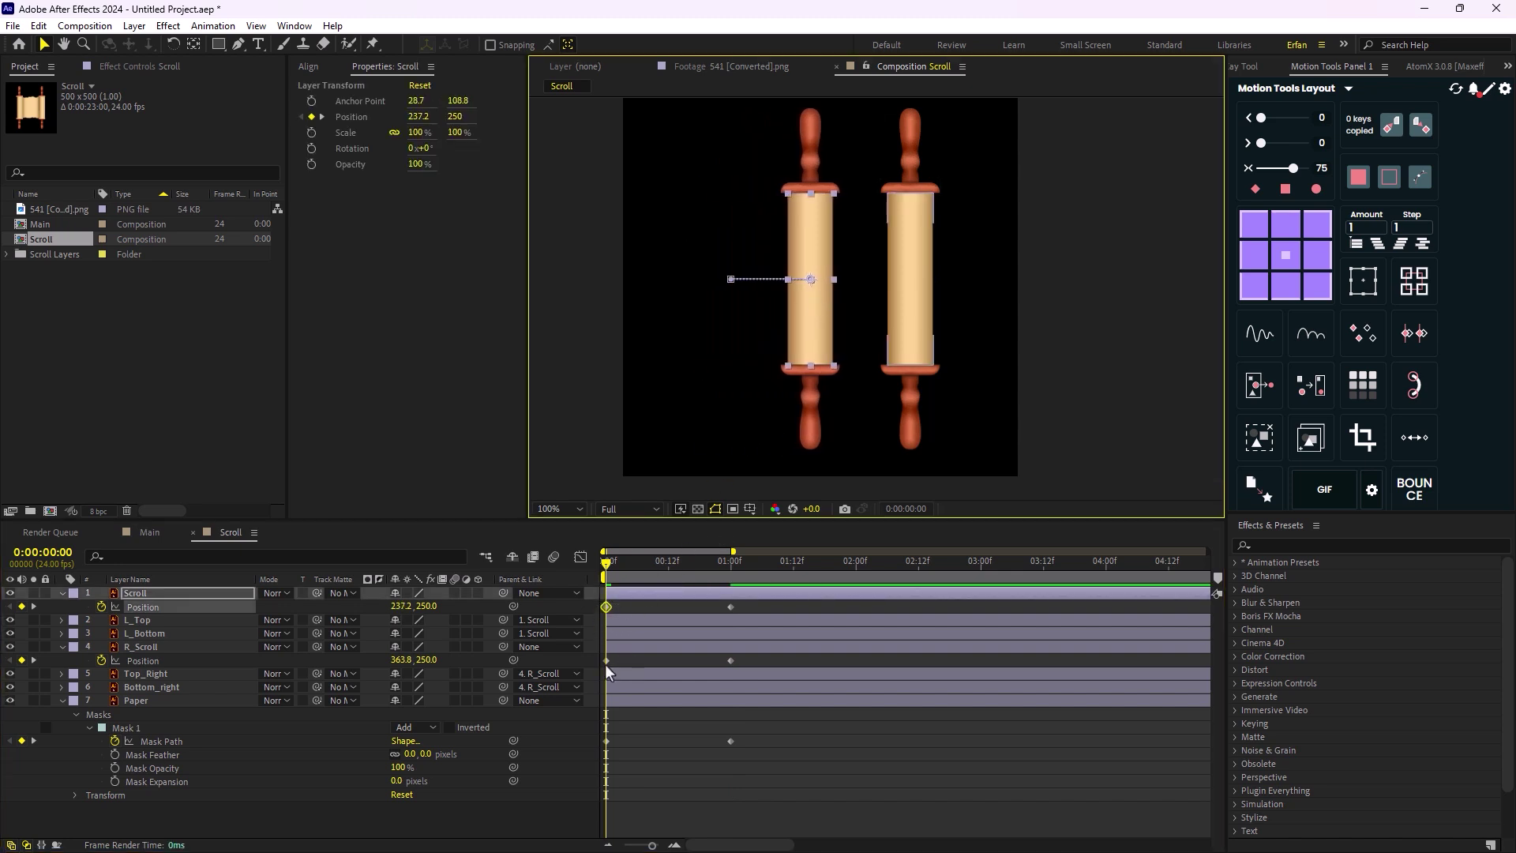
pyautogui.moveTo(911, 279); pyautogui.dragTo(853, 282)
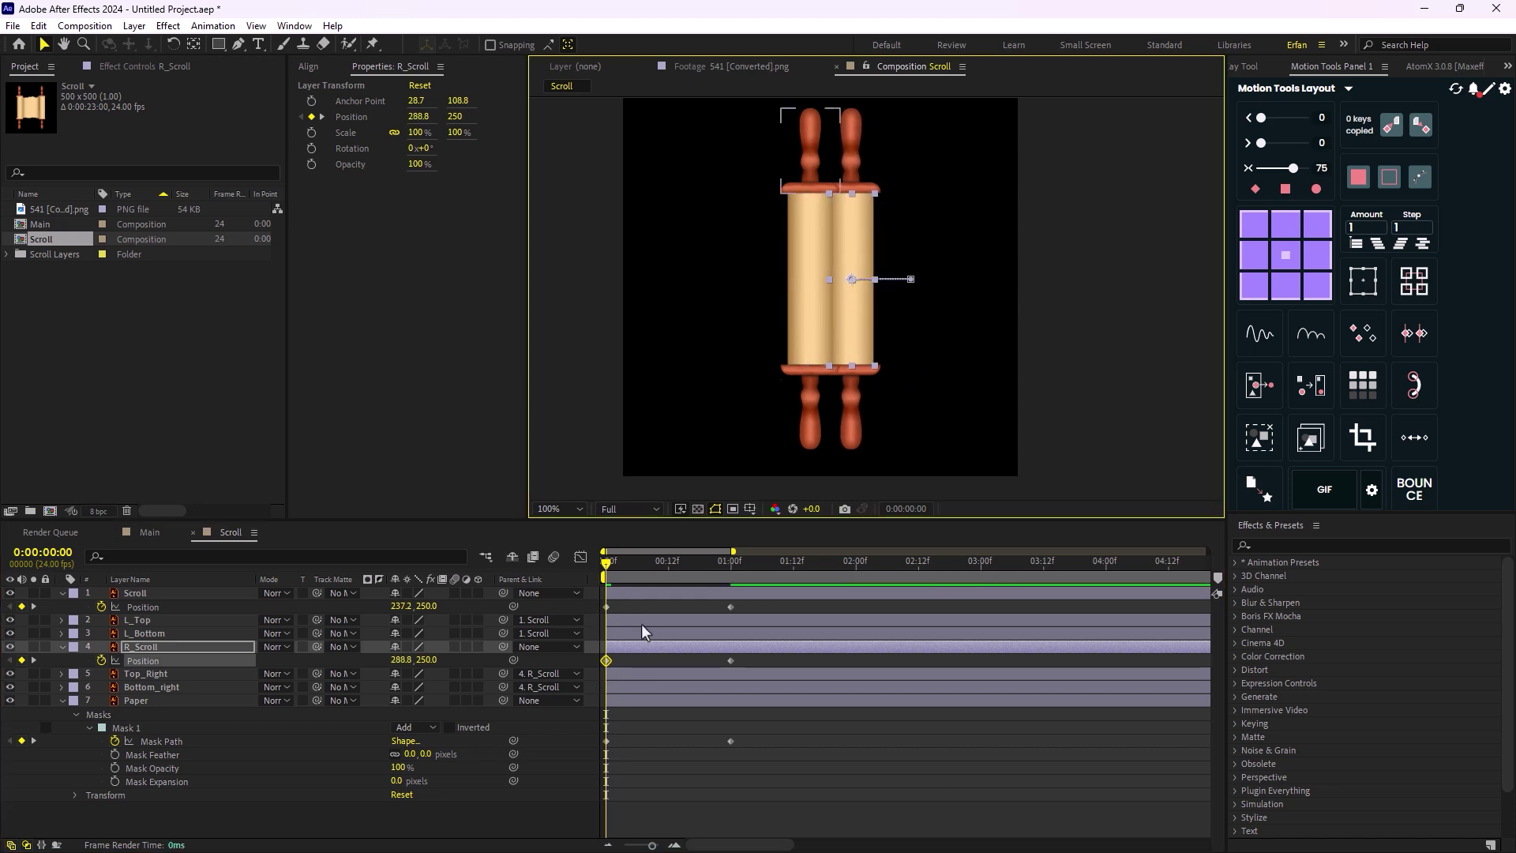
# - At 0:00:00:04, add Position keyframes on Scroll and R_Scroll and a Mask Path keyframe on Paper
pyautogui.click(611, 562)
pyautogui.moveTo(613, 564); pyautogui.dragTo(629, 567)
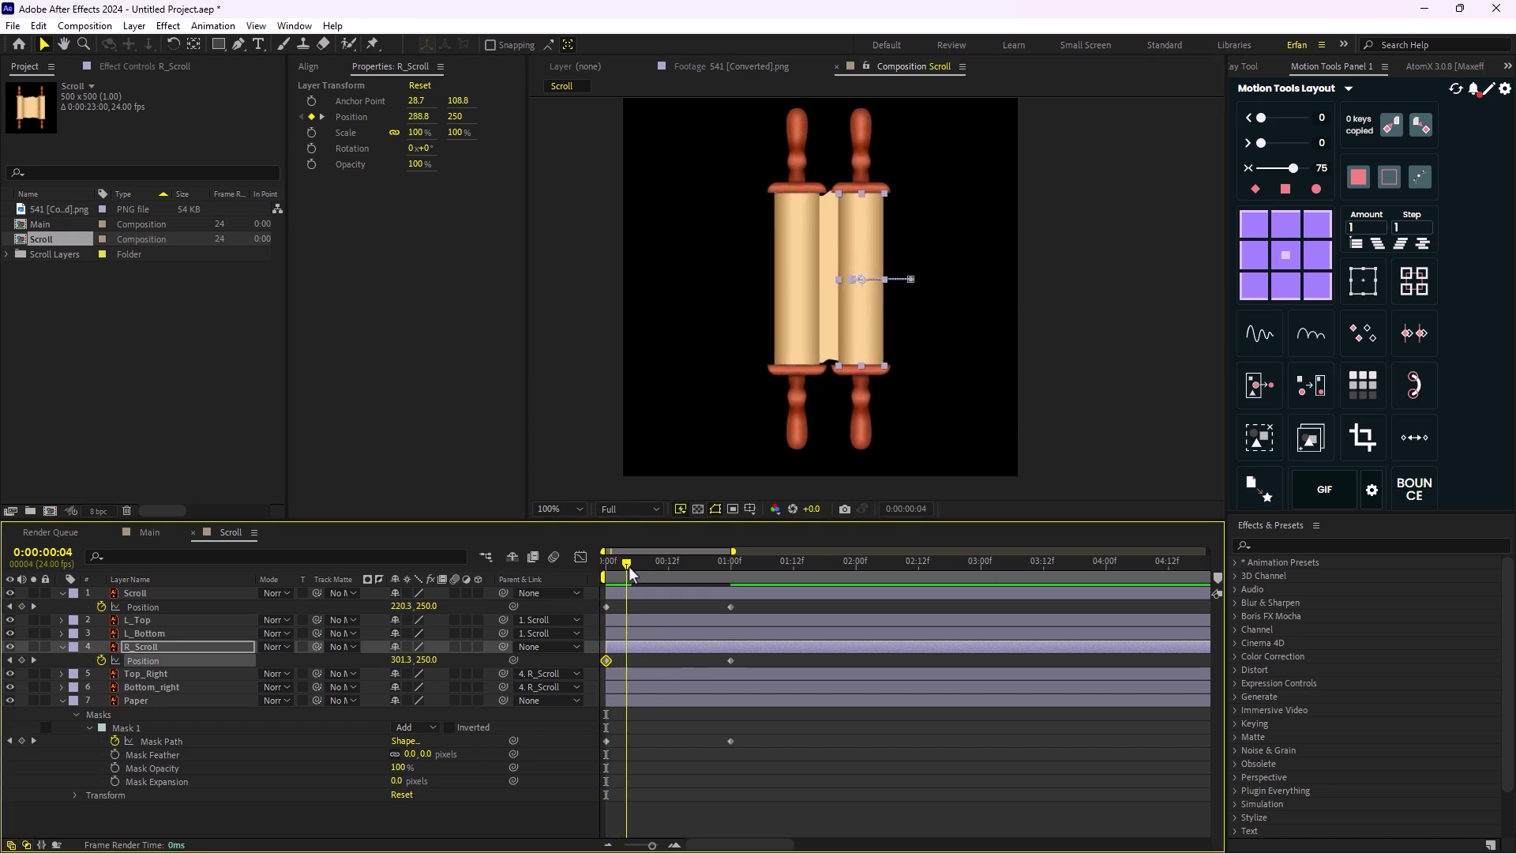
pyautogui.click(21, 606)
pyautogui.click(21, 660)
pyautogui.click(22, 741)
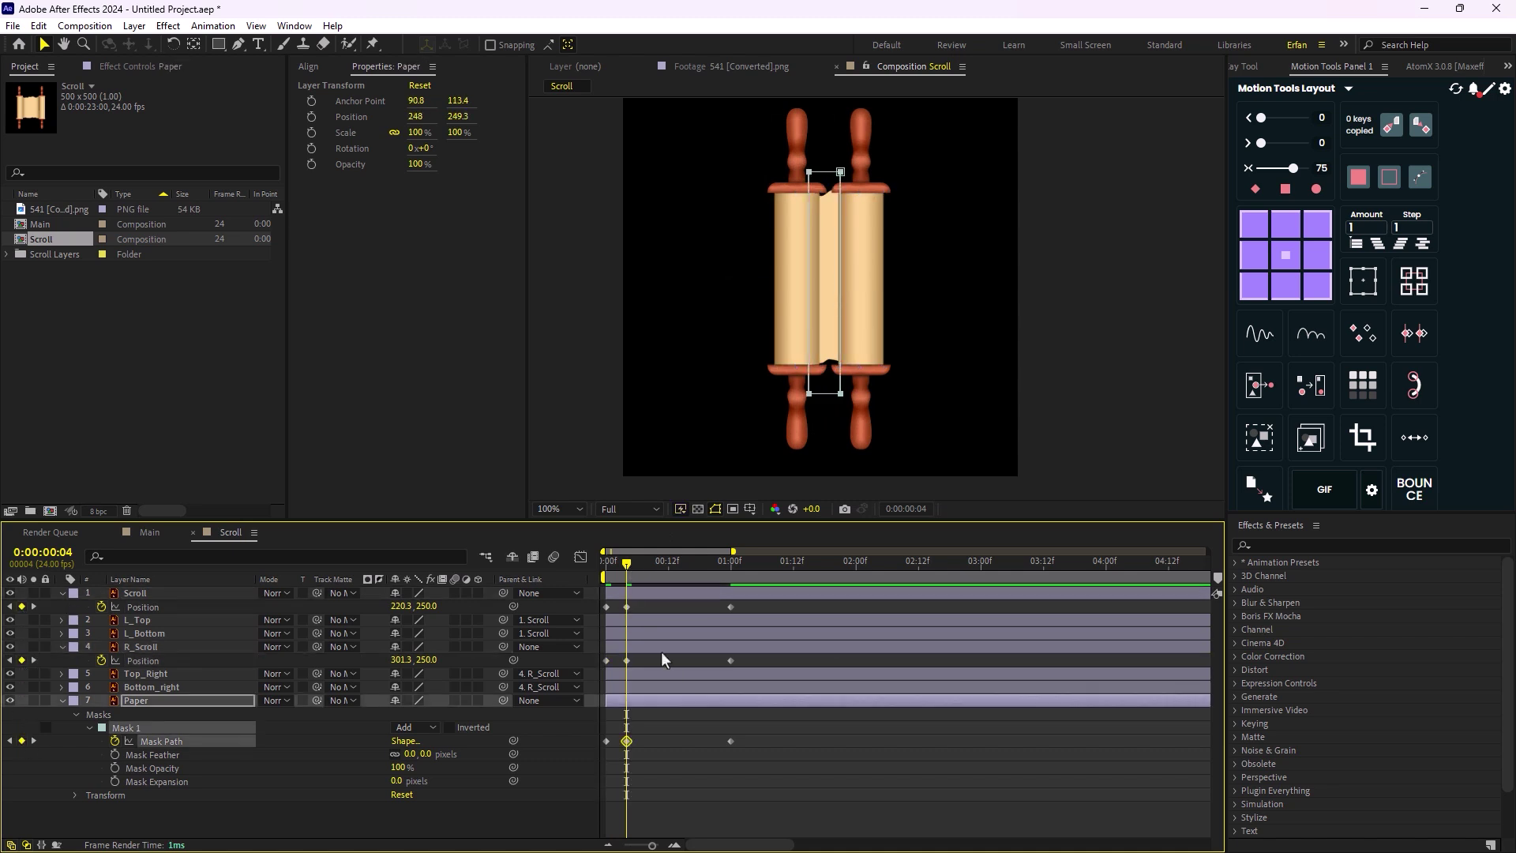
# - Replace the first-frame keyframes on Scroll, R_Scroll and Paper with those from 0:00:00:04, and preview the opening animation
pyautogui.moveTo(618, 600); pyautogui.dragTo(593, 742)
pyautogui.press('Delete')
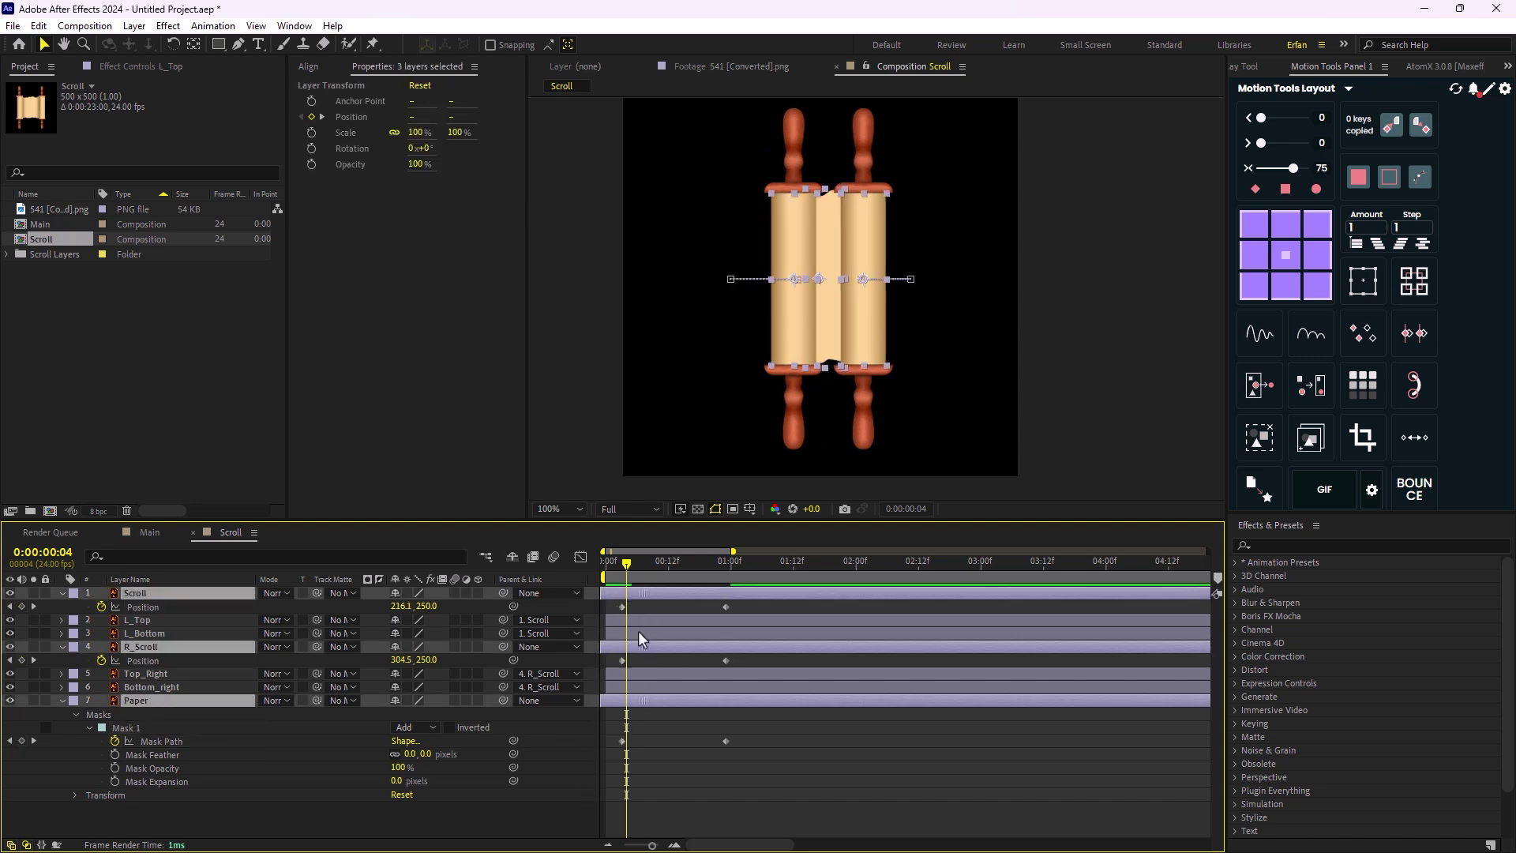
pyautogui.moveTo(657, 603); pyautogui.dragTo(606, 624)
pyautogui.press('Home')
pyautogui.press('space')
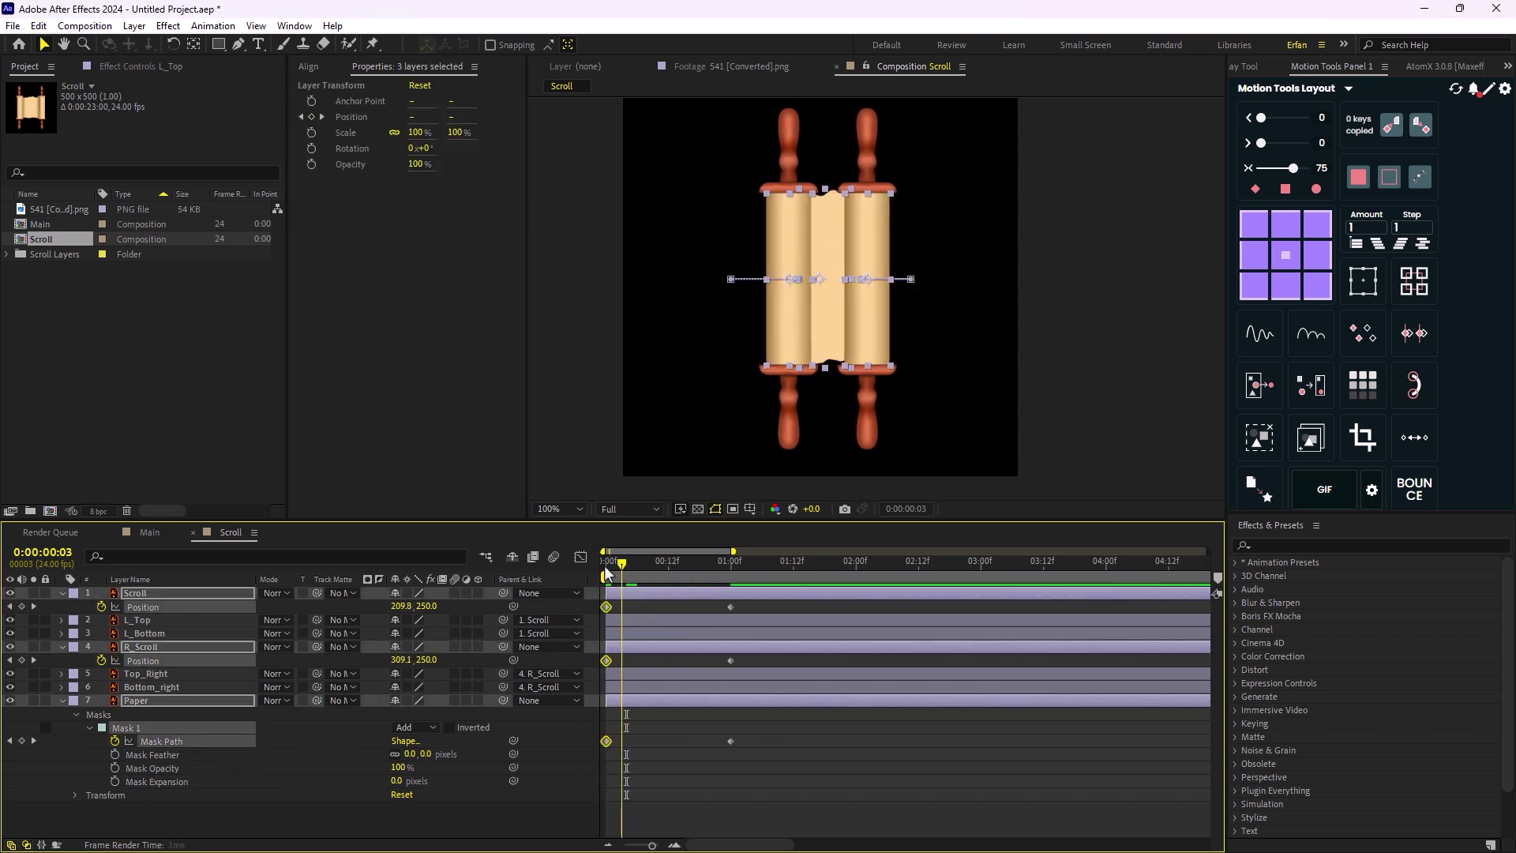
pyautogui.press('space')
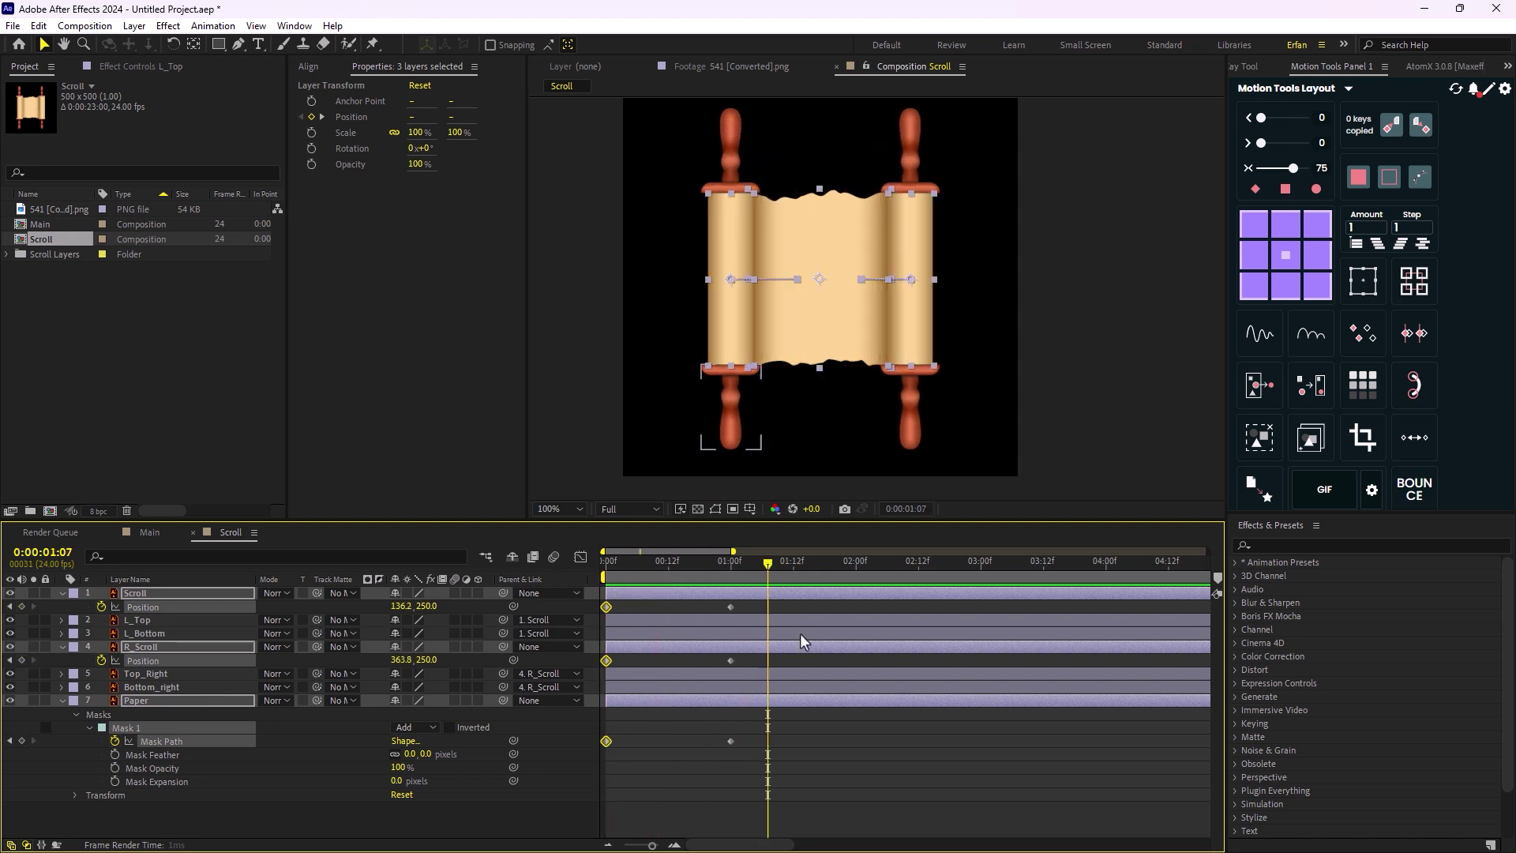
# - Apply Easy Ease to all Position and Mask Path keyframes on Scroll, R_Scroll and Paper
pyautogui.click(750, 641)
pyautogui.moveTo(769, 573); pyautogui.dragTo(600, 770)
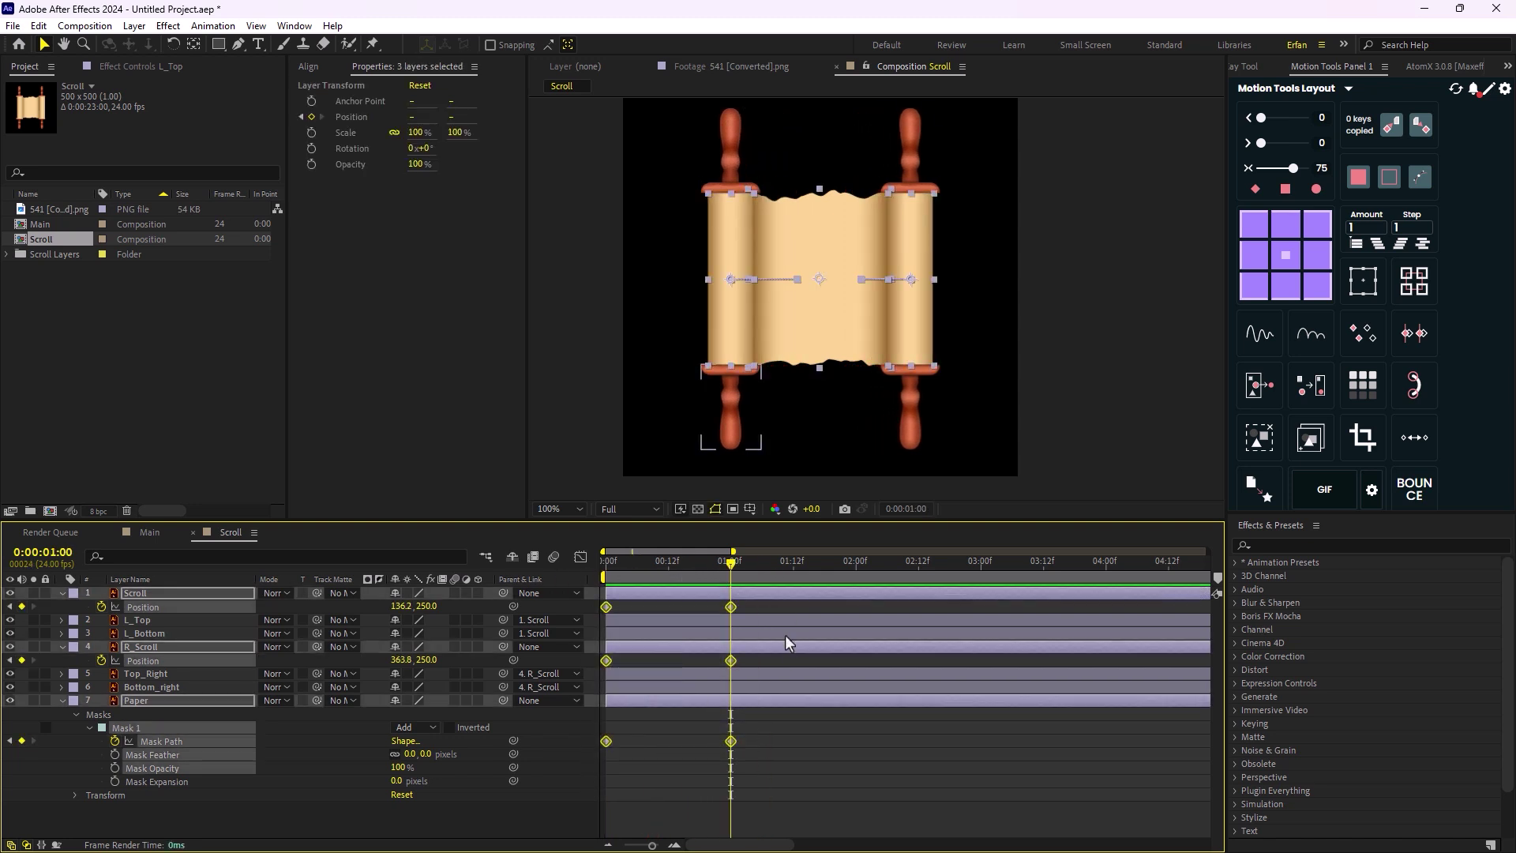
pyautogui.click(769, 608)
pyautogui.moveTo(764, 605); pyautogui.dragTo(594, 784)
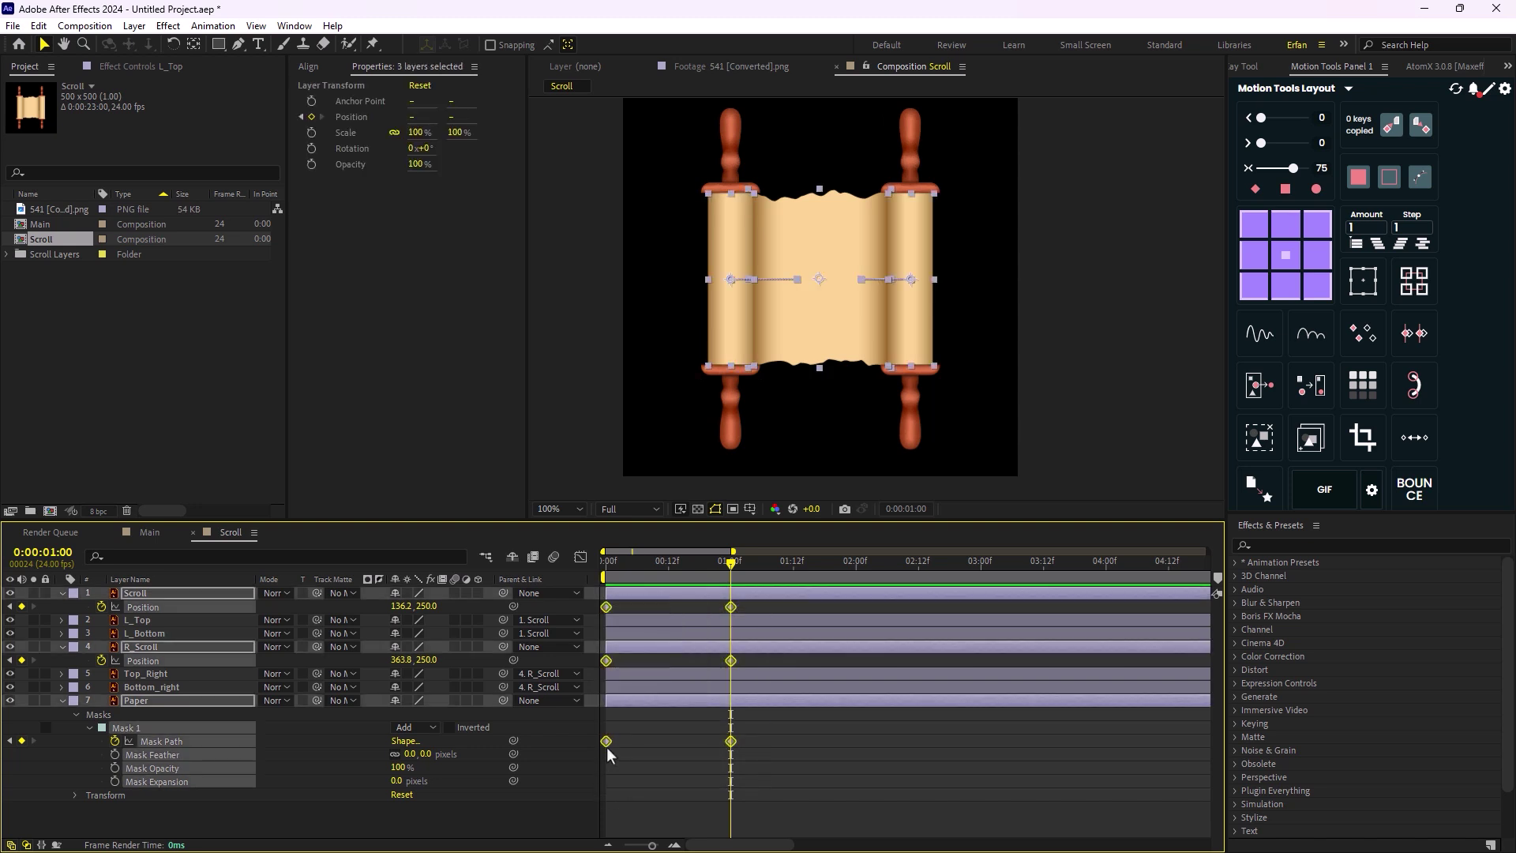
pyautogui.rightClick(608, 751)
pyautogui.moveTo(685, 735)
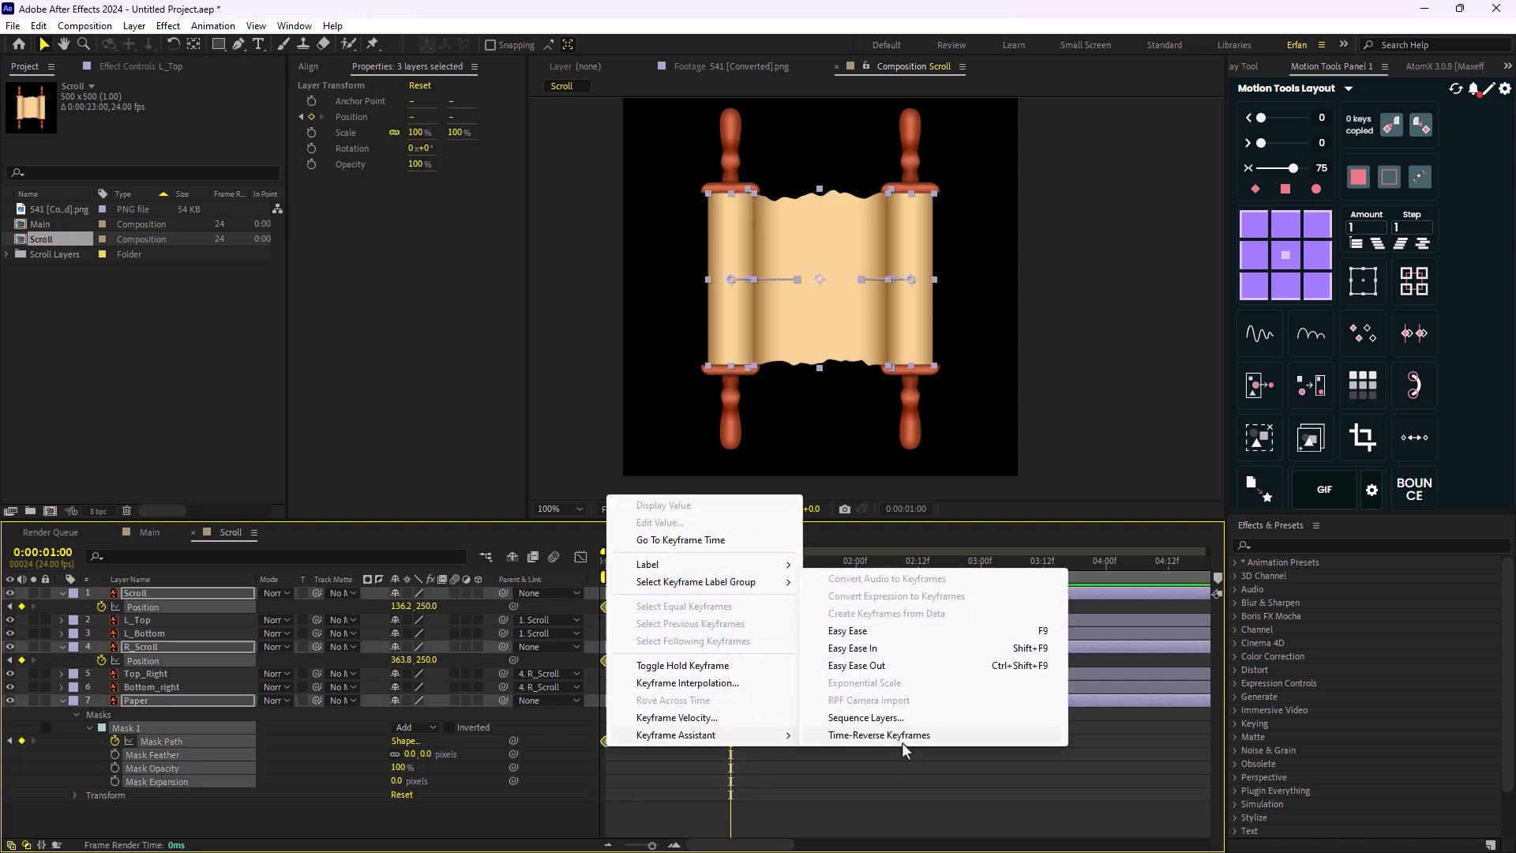
pyautogui.click(852, 631)
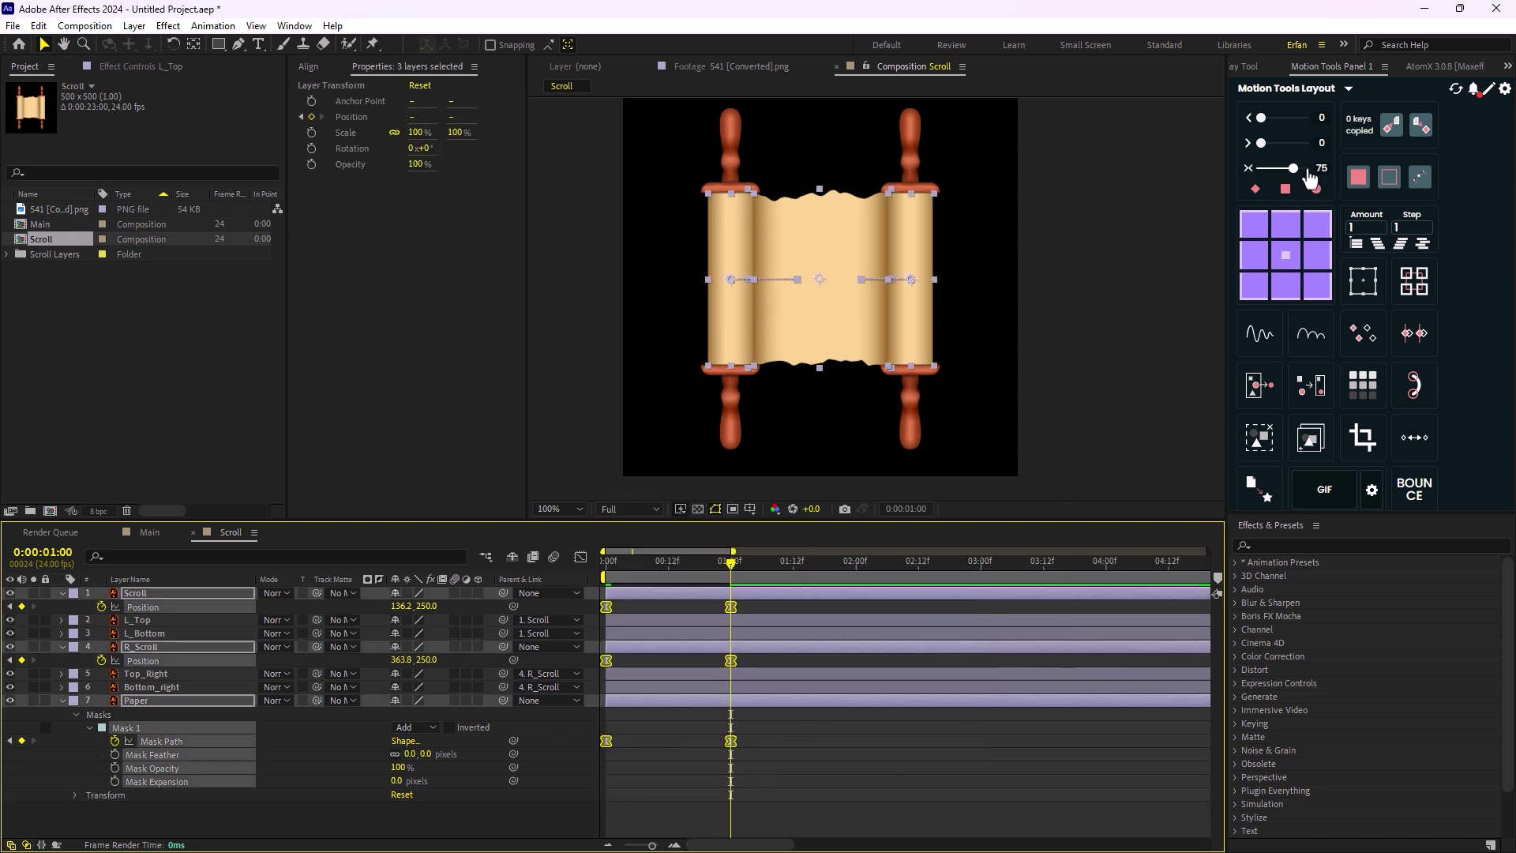
# - Set the Motion Tools combined ease value to 67 for the selected keyframes and preview the animation from the first frame
pyautogui.click(1398, 202)
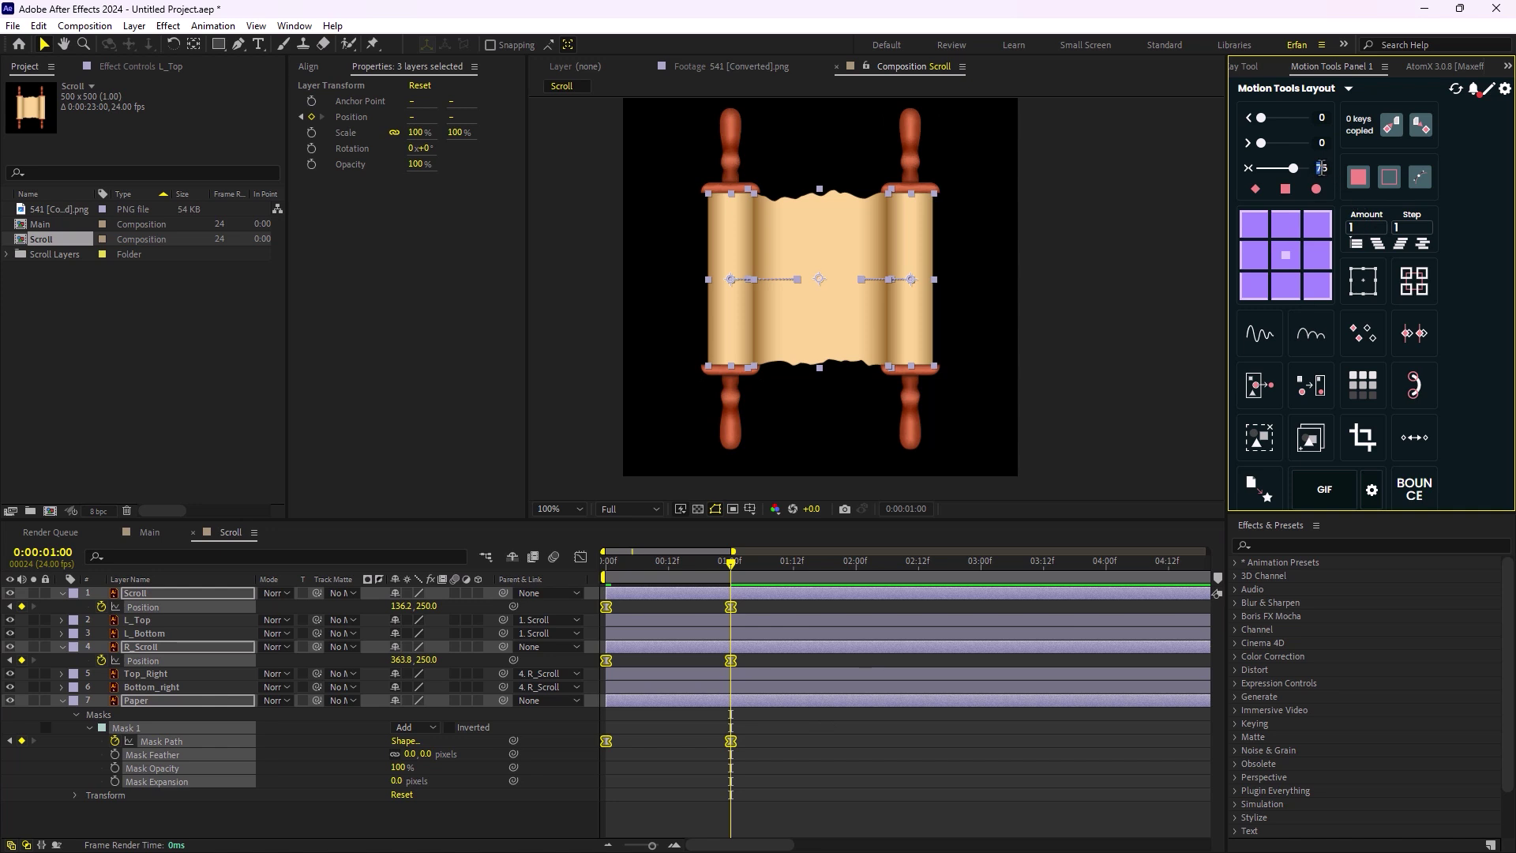
pyautogui.moveTo(1321, 169); pyautogui.dragTo(1316, 169)
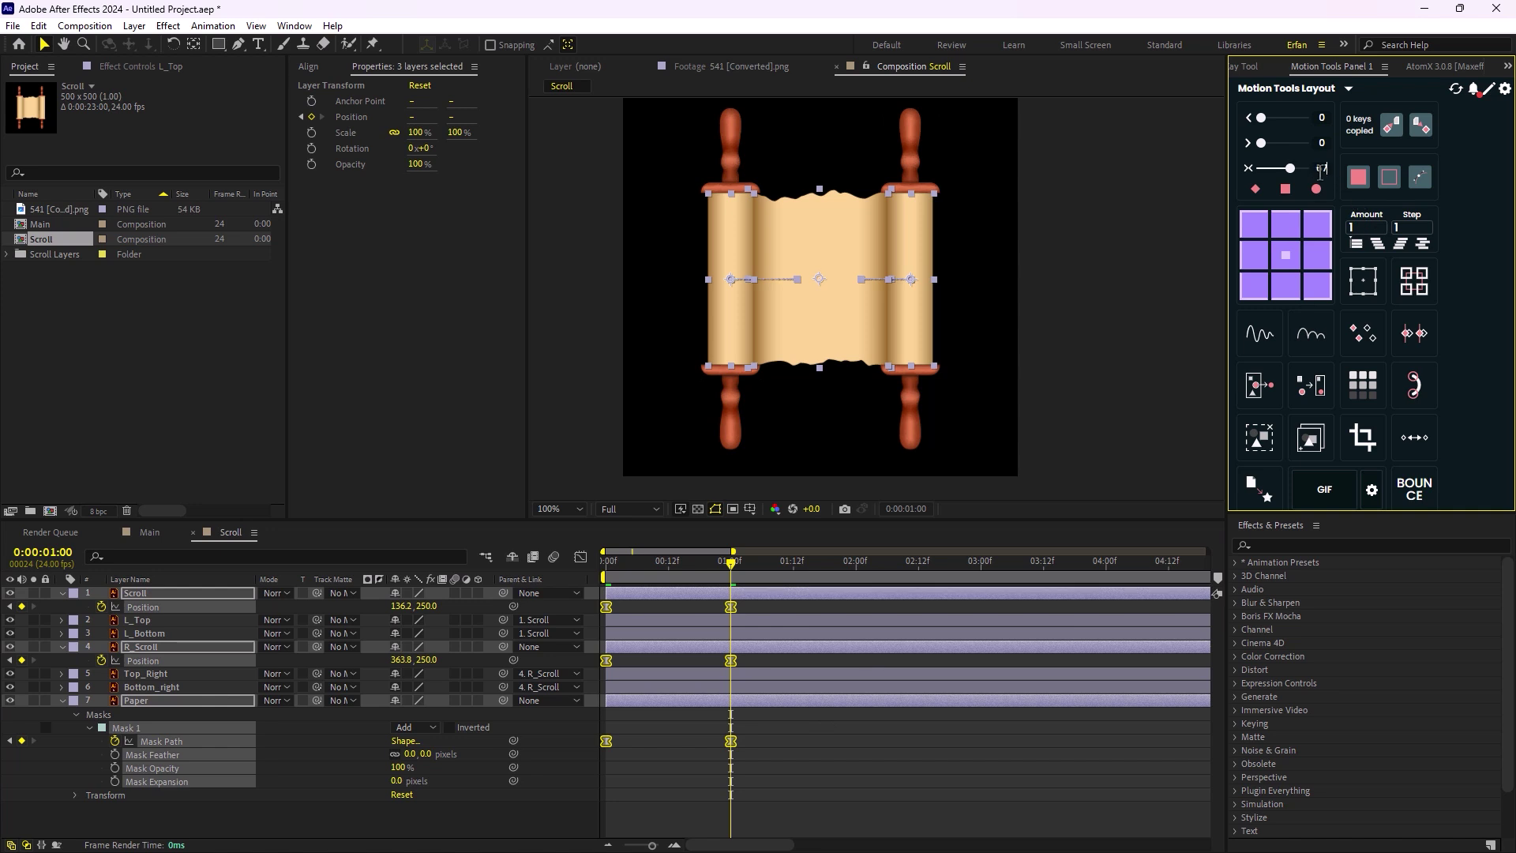
pyautogui.click(622, 790)
pyautogui.press('Home')
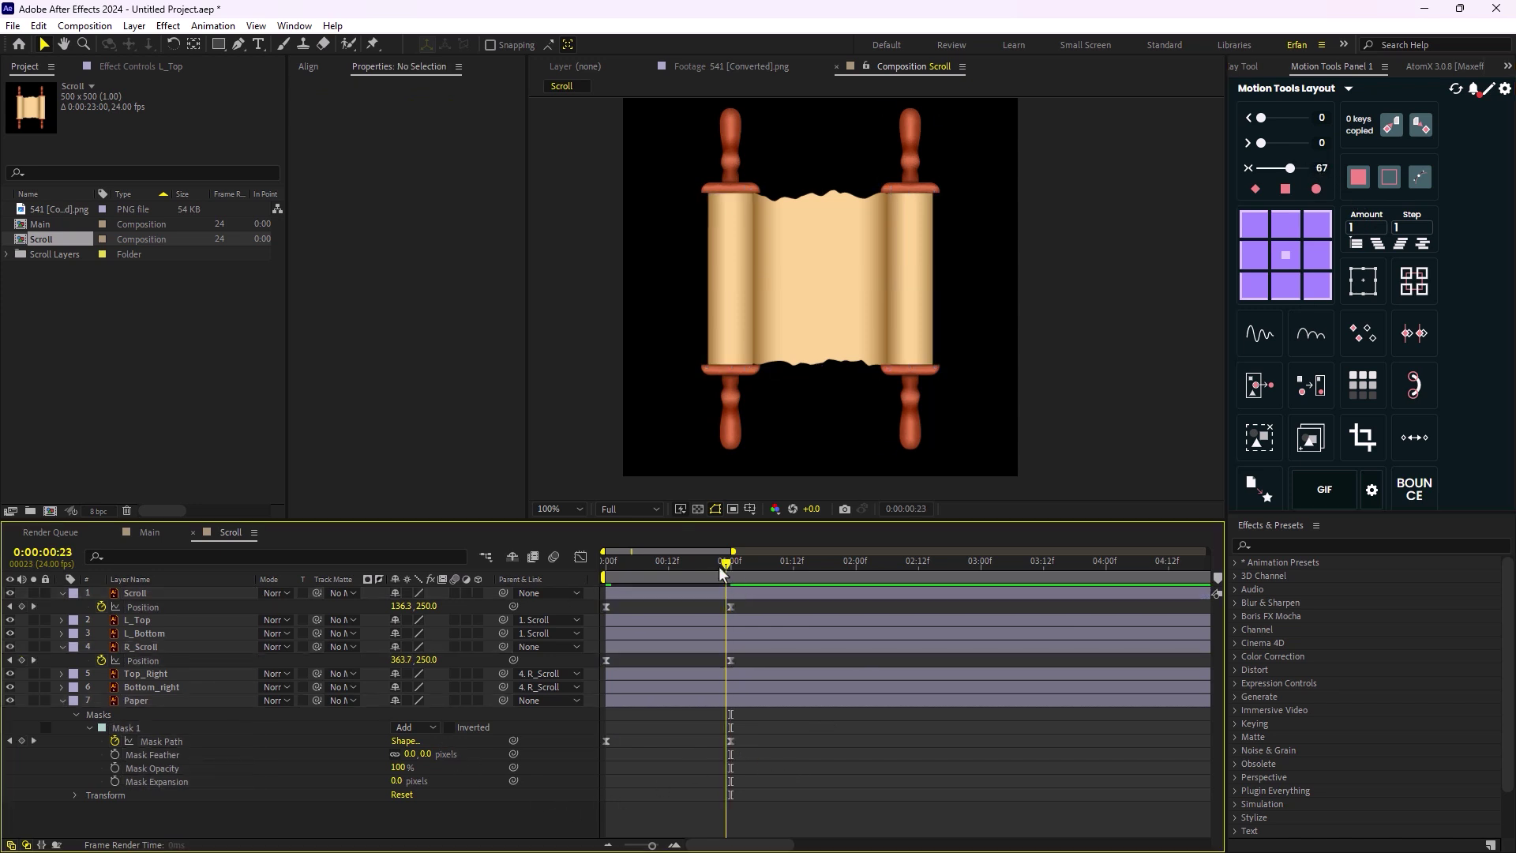
pyautogui.press('space')
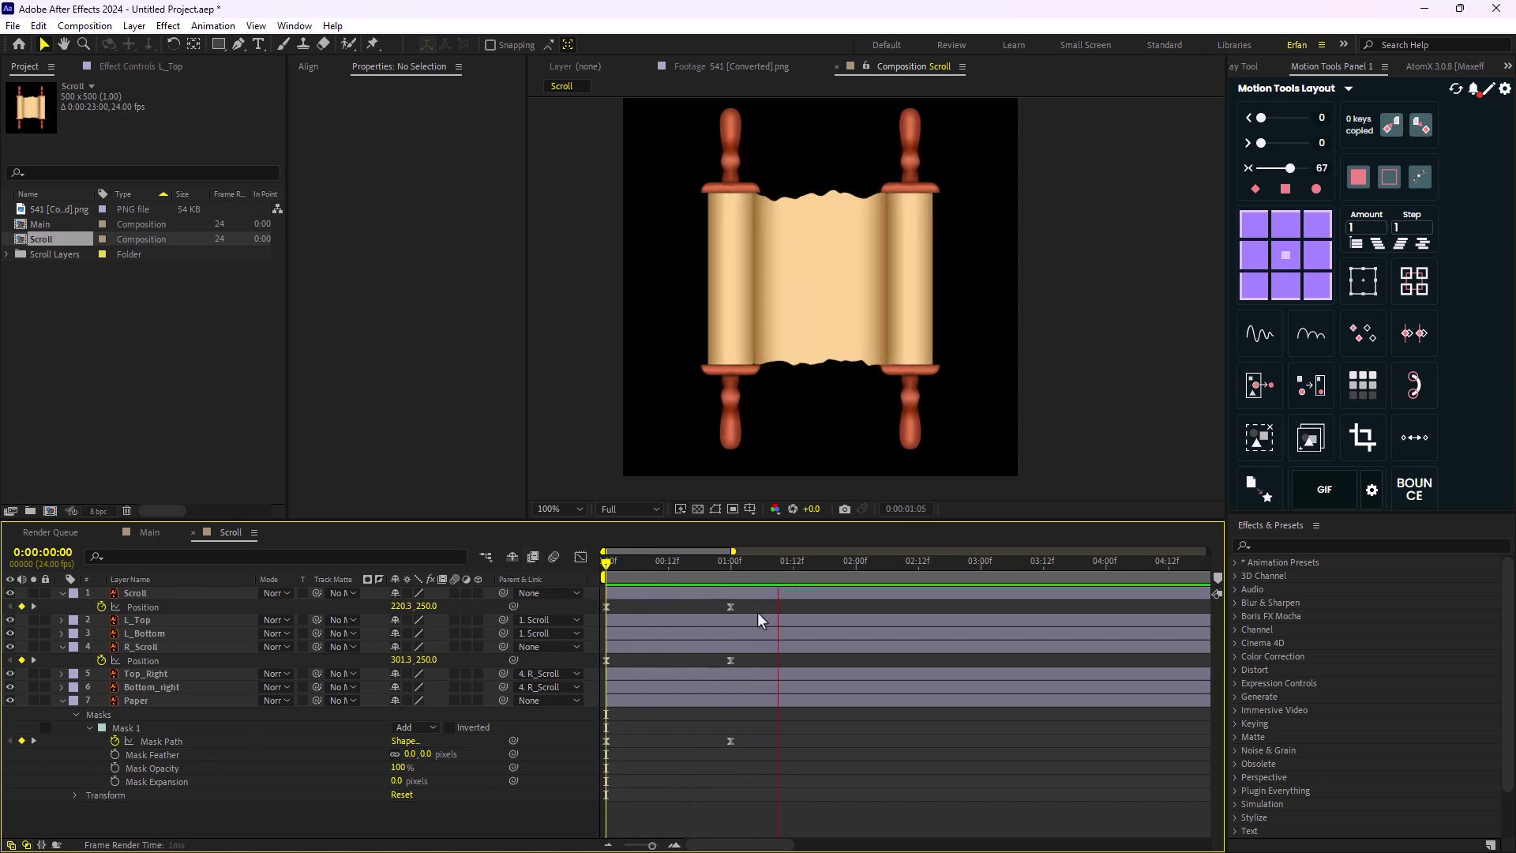
pyautogui.press('space')
pyautogui.moveTo(731, 557); pyautogui.dragTo(987, 573)
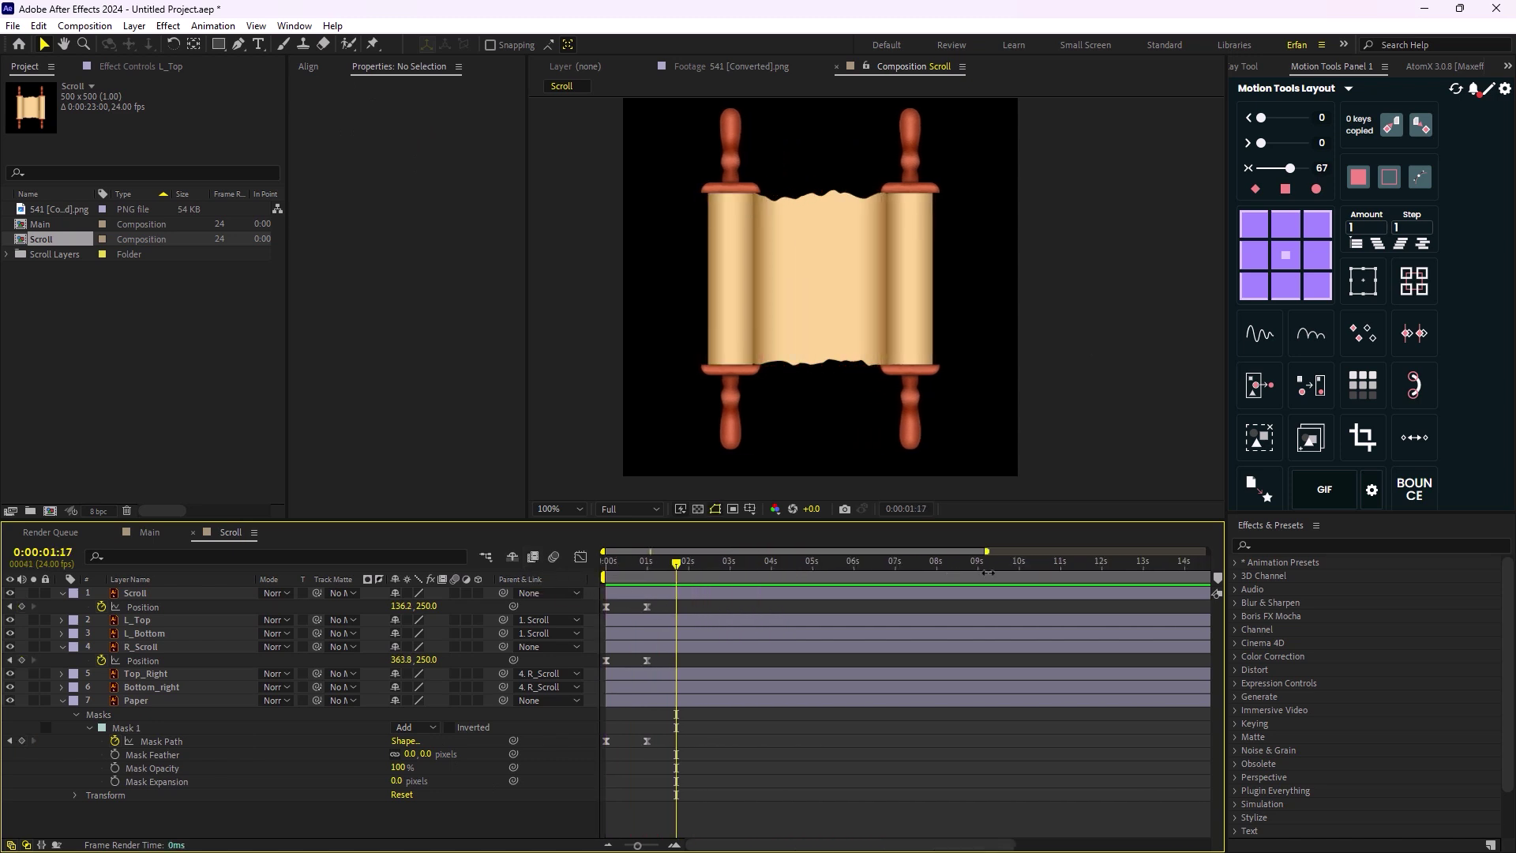
pyautogui.moveTo(675, 571); pyautogui.dragTo(570, 562)
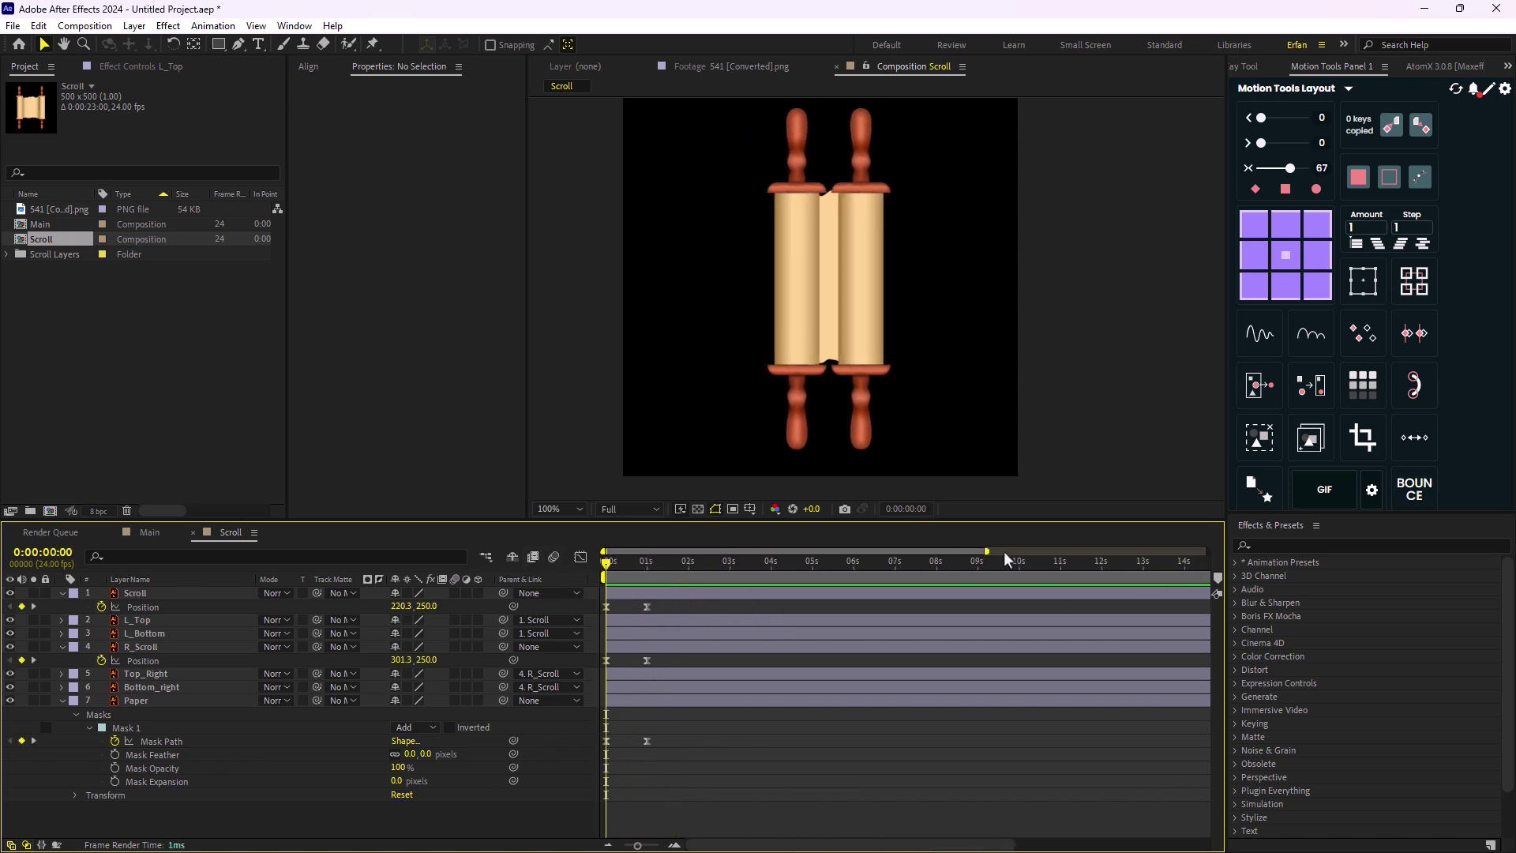
pyautogui.moveTo(988, 551); pyautogui.dragTo(1179, 553)
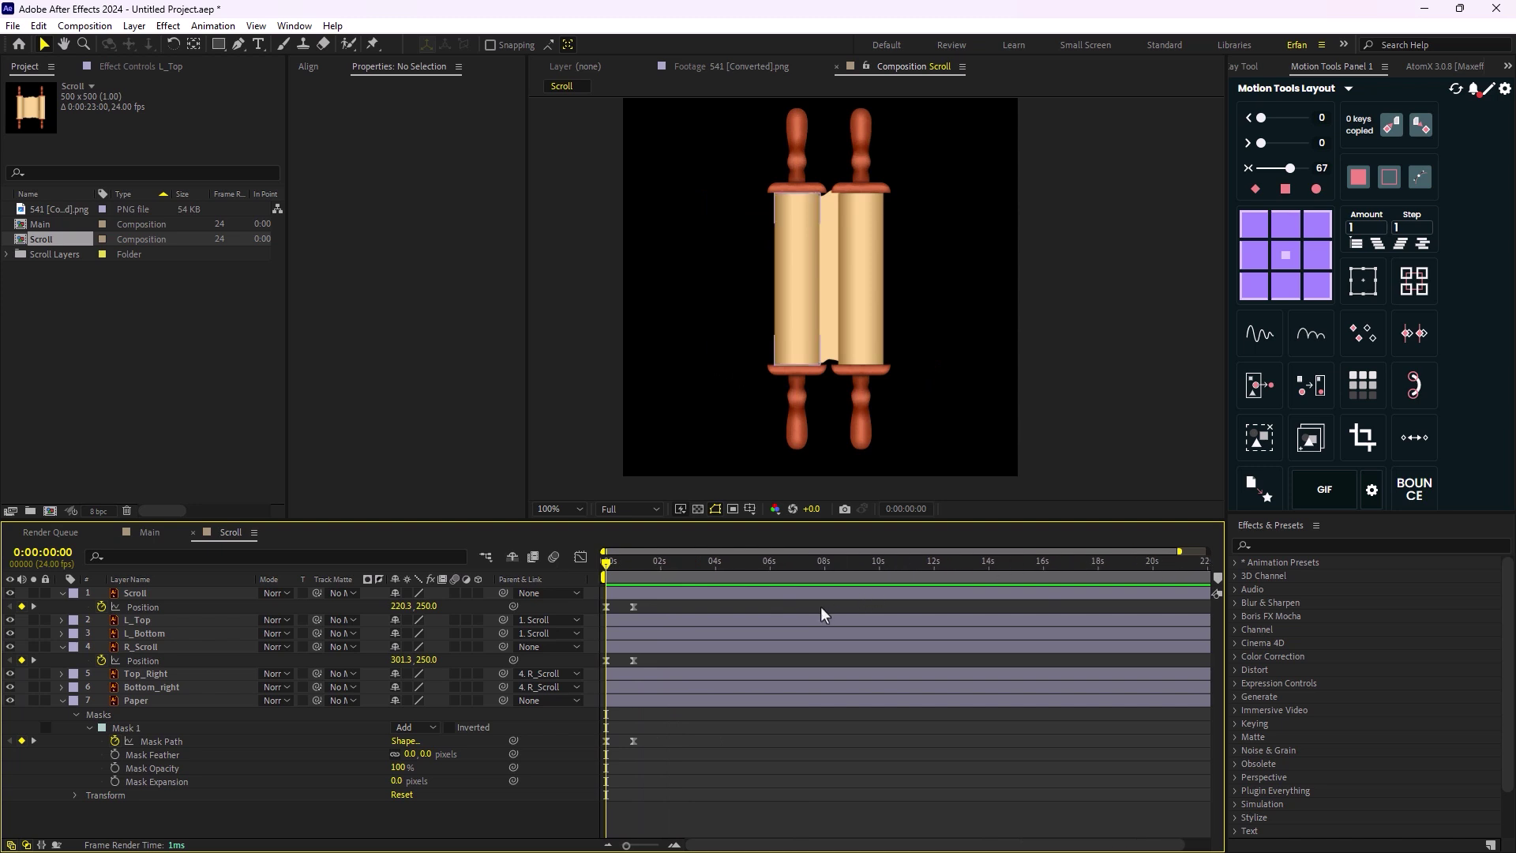
pyautogui.scroll(2, 740, 237)
pyautogui.hscroll(2, 800, 206)
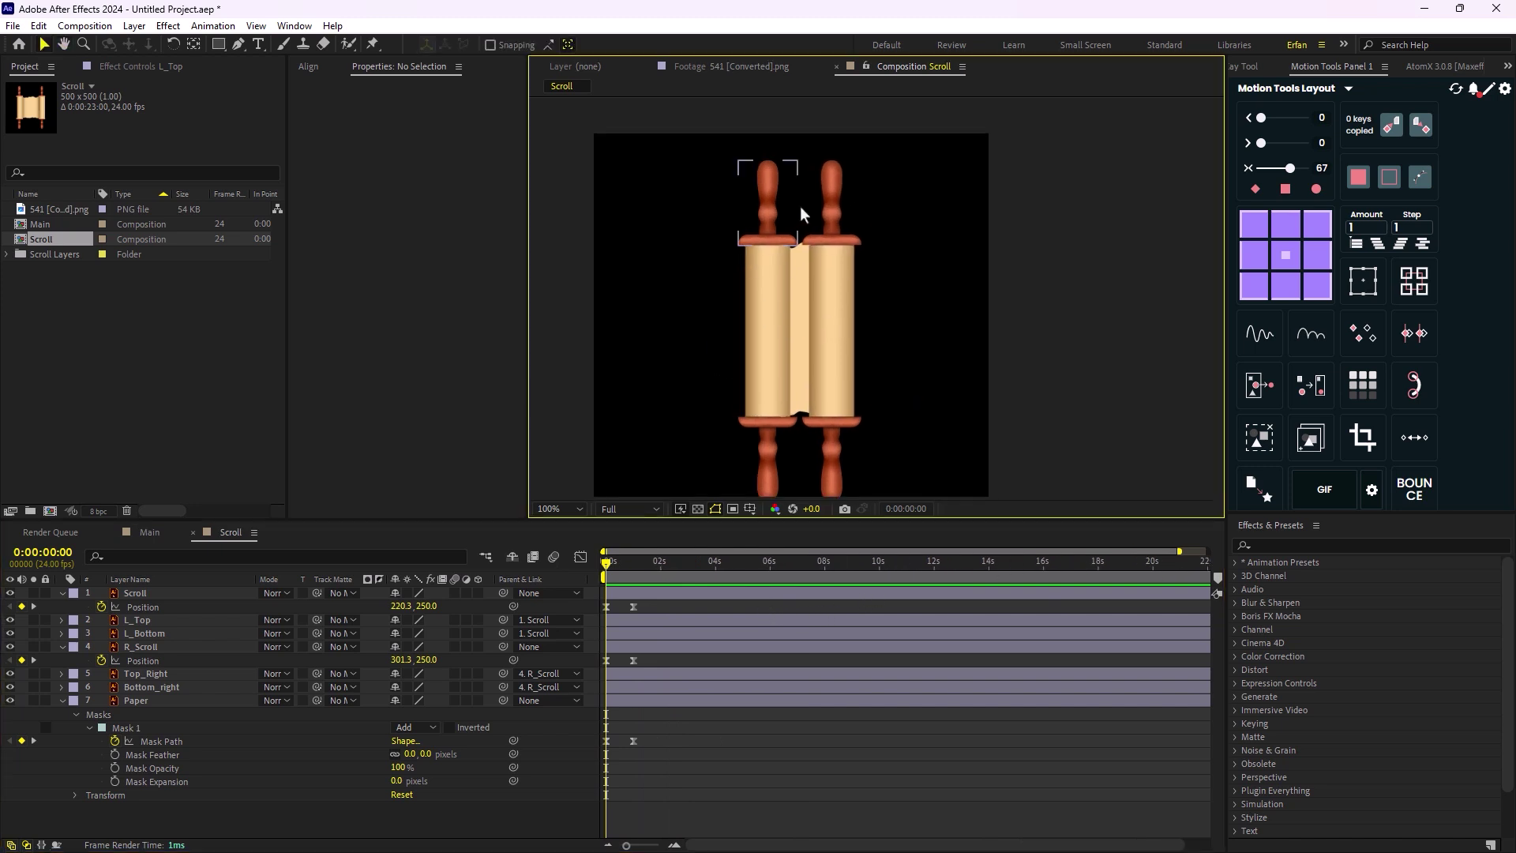
pyautogui.scroll(-2, 722, 419)
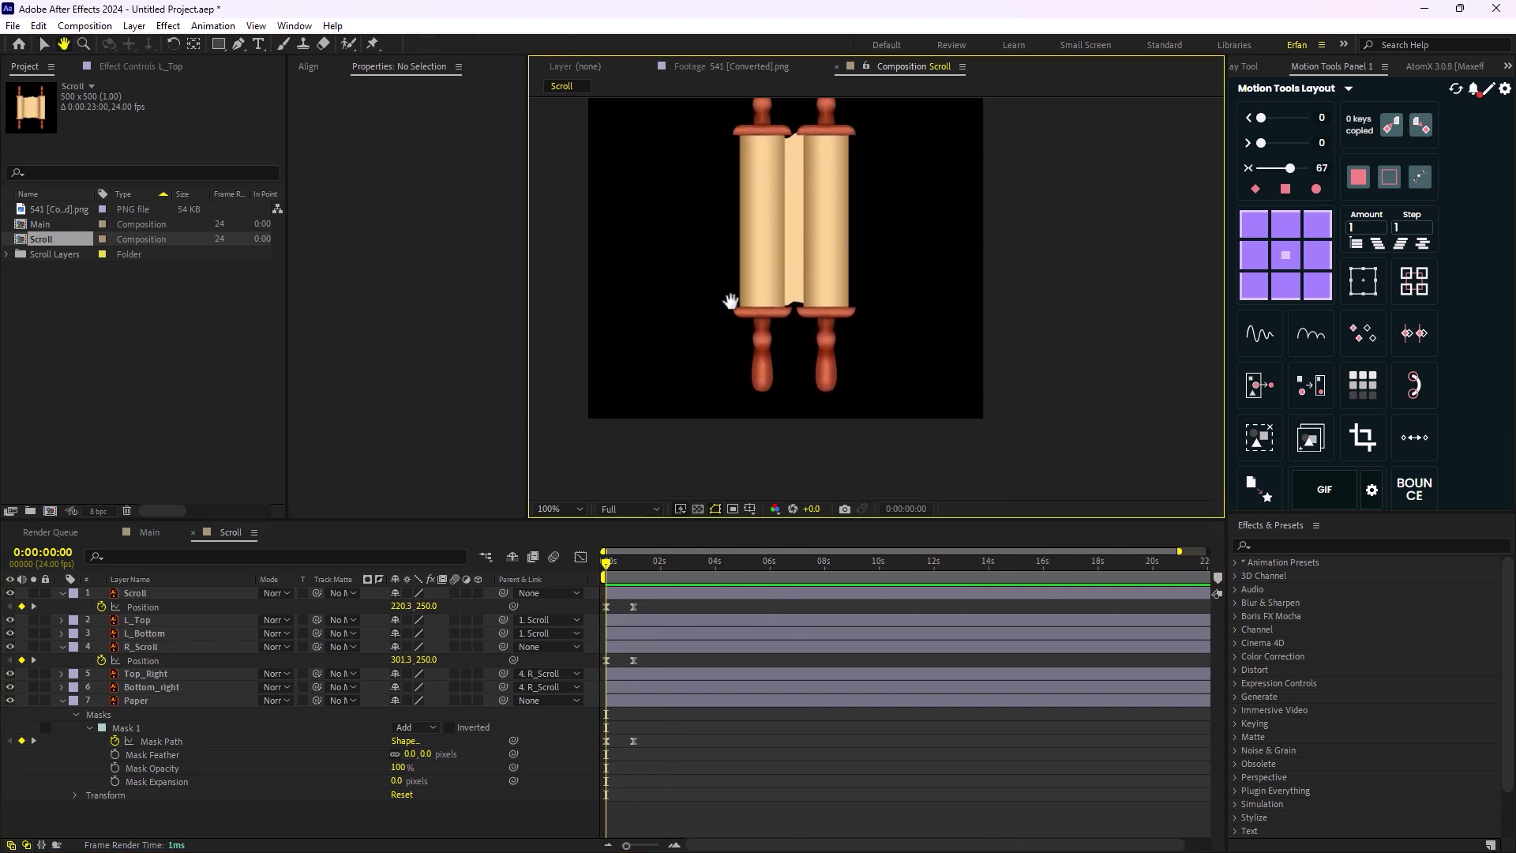
pyautogui.scroll(1, 714, 342)
pyautogui.hscroll(1, 790, 376)
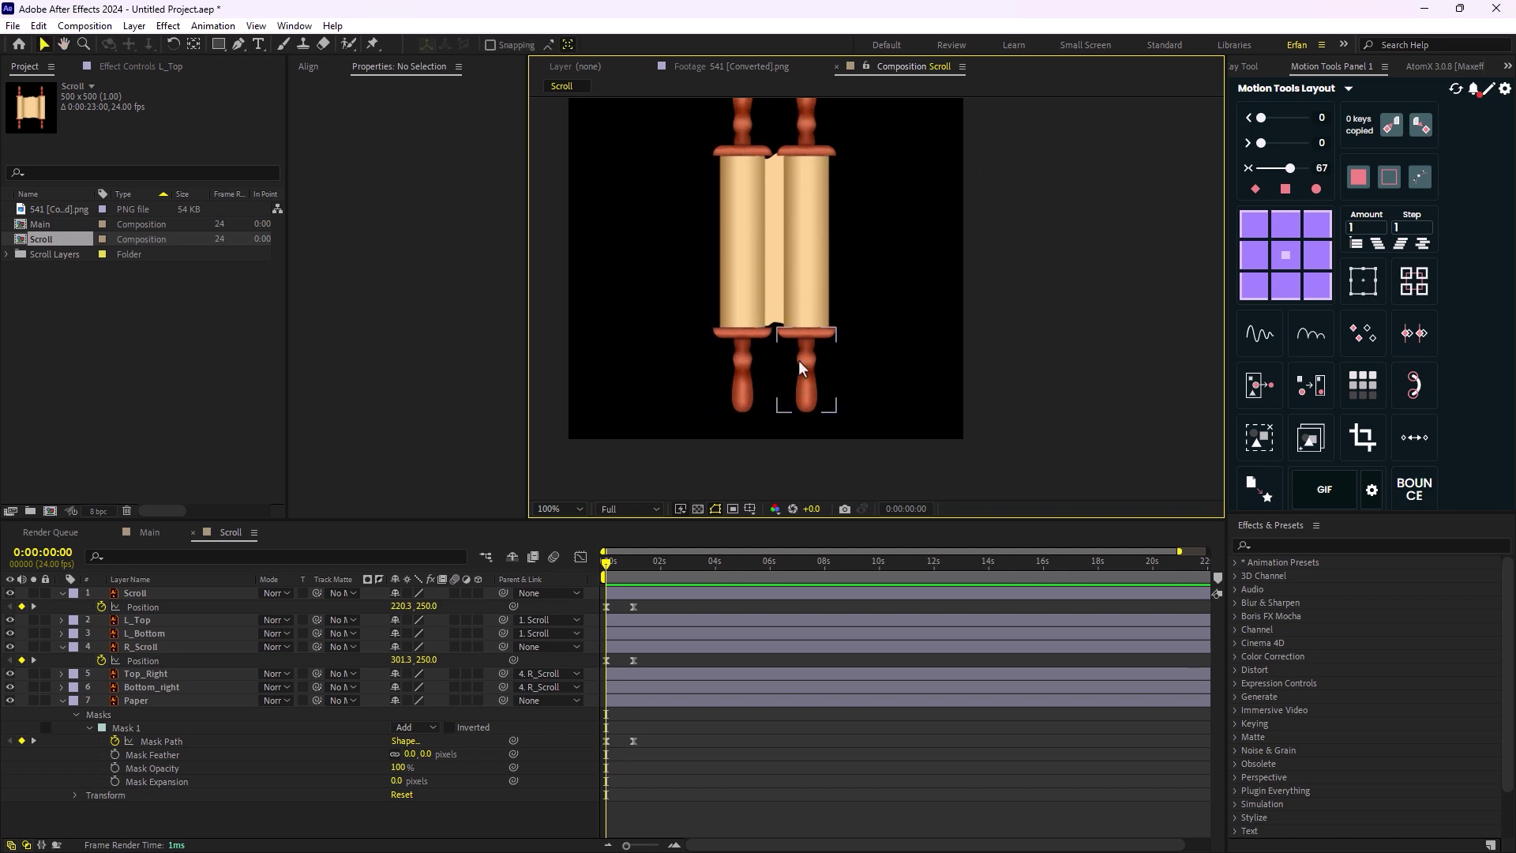
pyautogui.scroll(3, 790, 316)
pyautogui.hscroll(1, 790, 316)
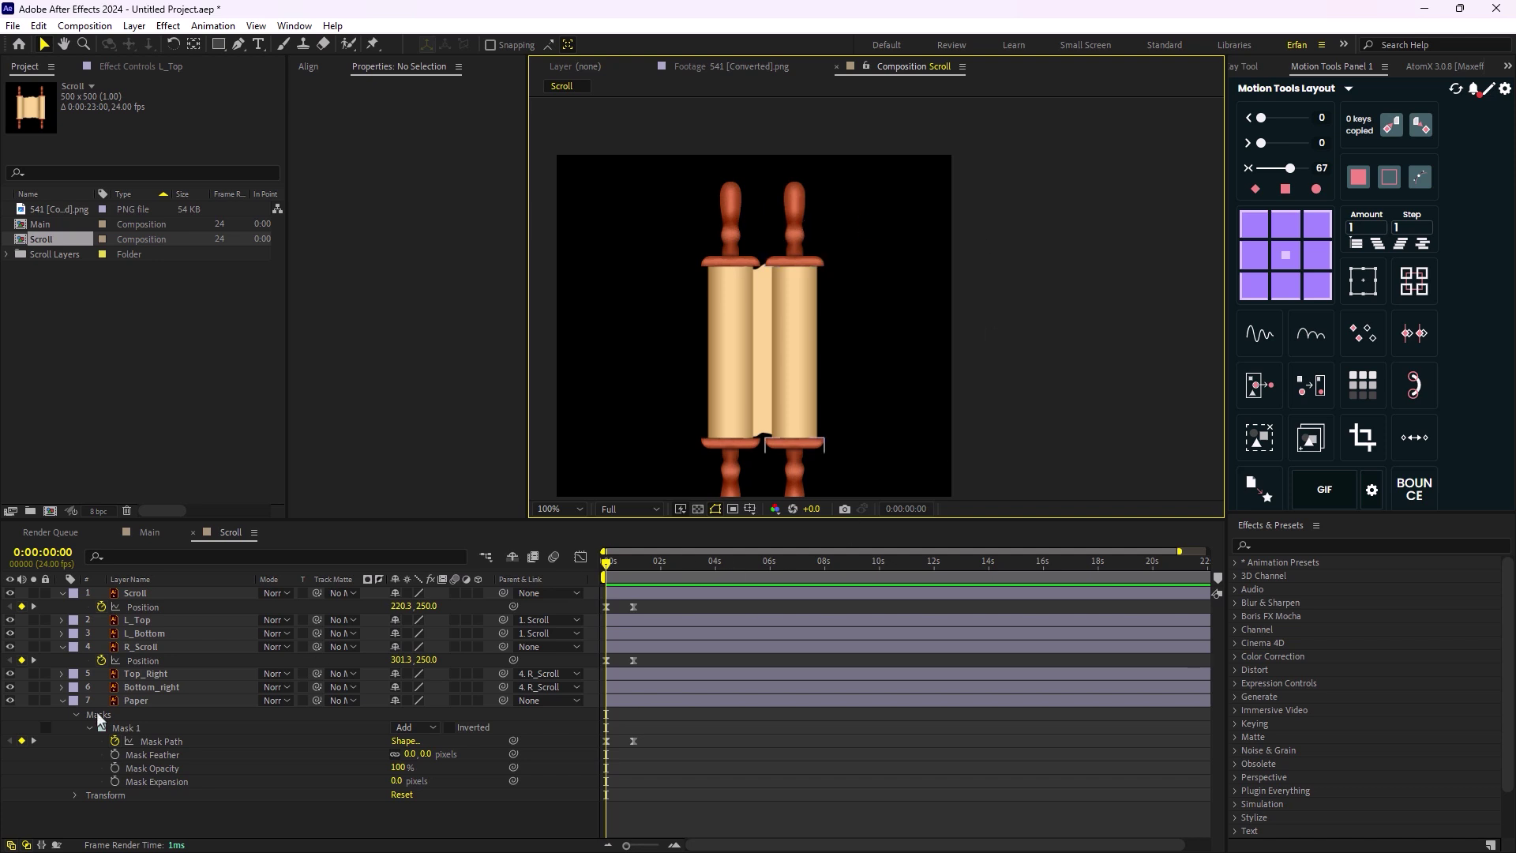
# - Collapse the open properties of all layers in the Scroll composition and clear the selection
pyautogui.hotkey('ctrl', 'a')
pyautogui.press('u')
pyautogui.click(229, 809)
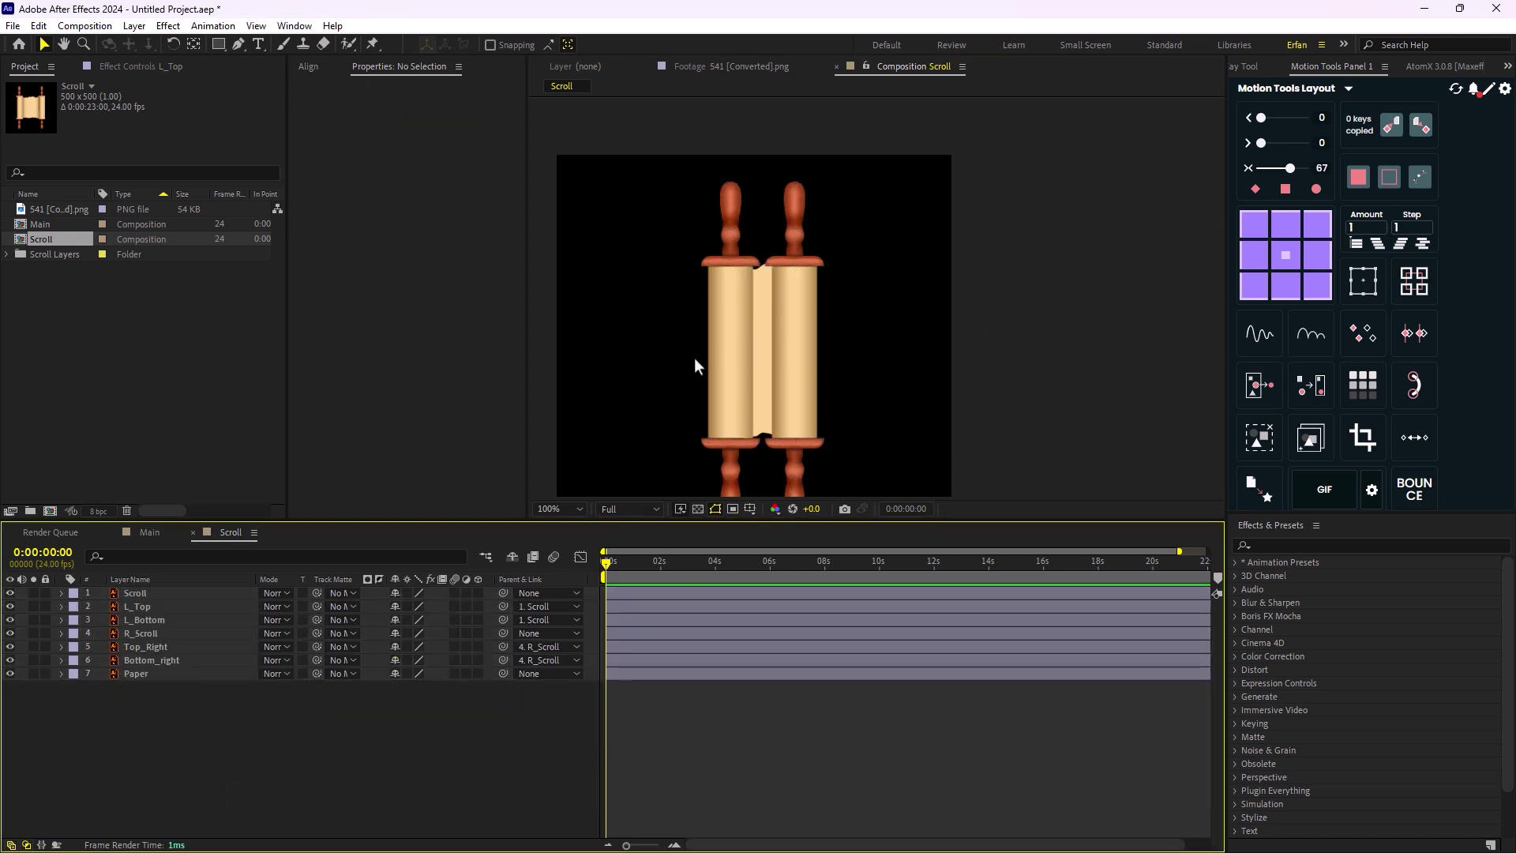
# - Apply the Tint effect to the Top_Right handle layer
pyautogui.press(',')
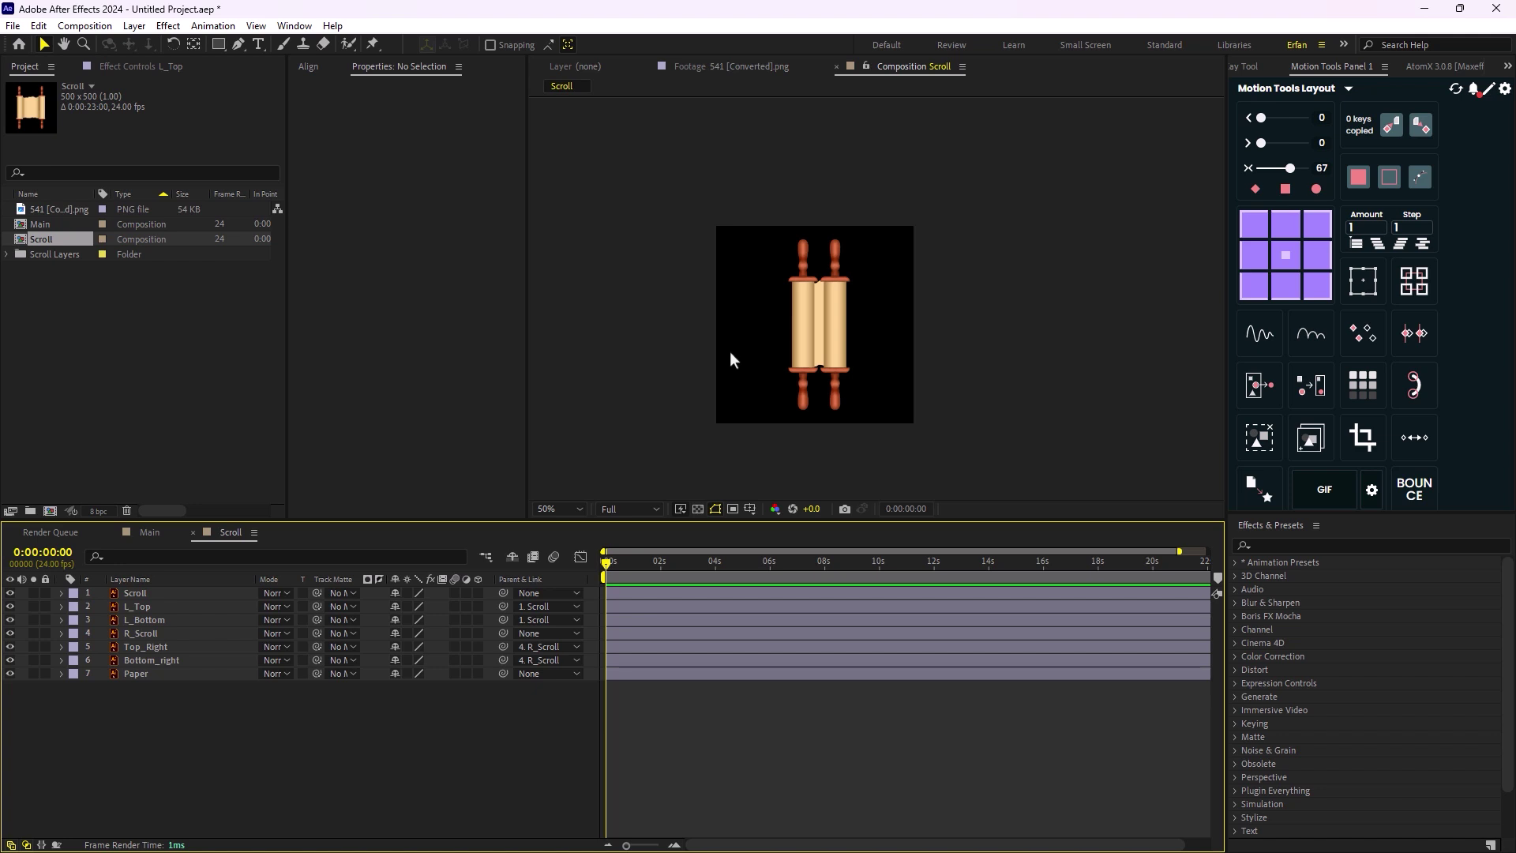
pyautogui.scroll(2, 893, 301)
pyautogui.click(793, 226)
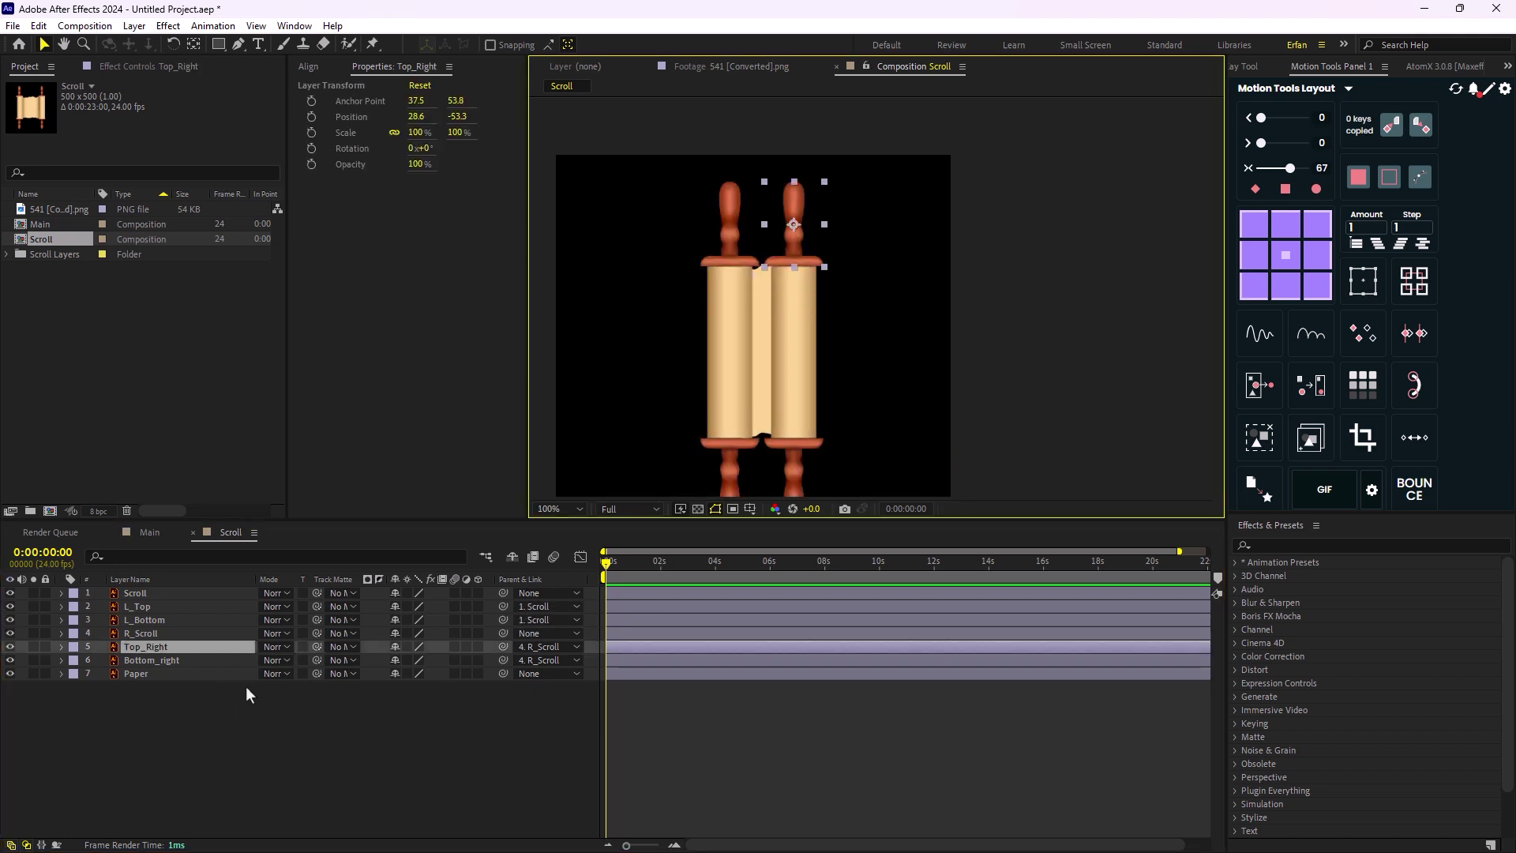
pyautogui.hotkey('ctrl', 'space')
pyautogui.write('tint')
pyautogui.press('Return')
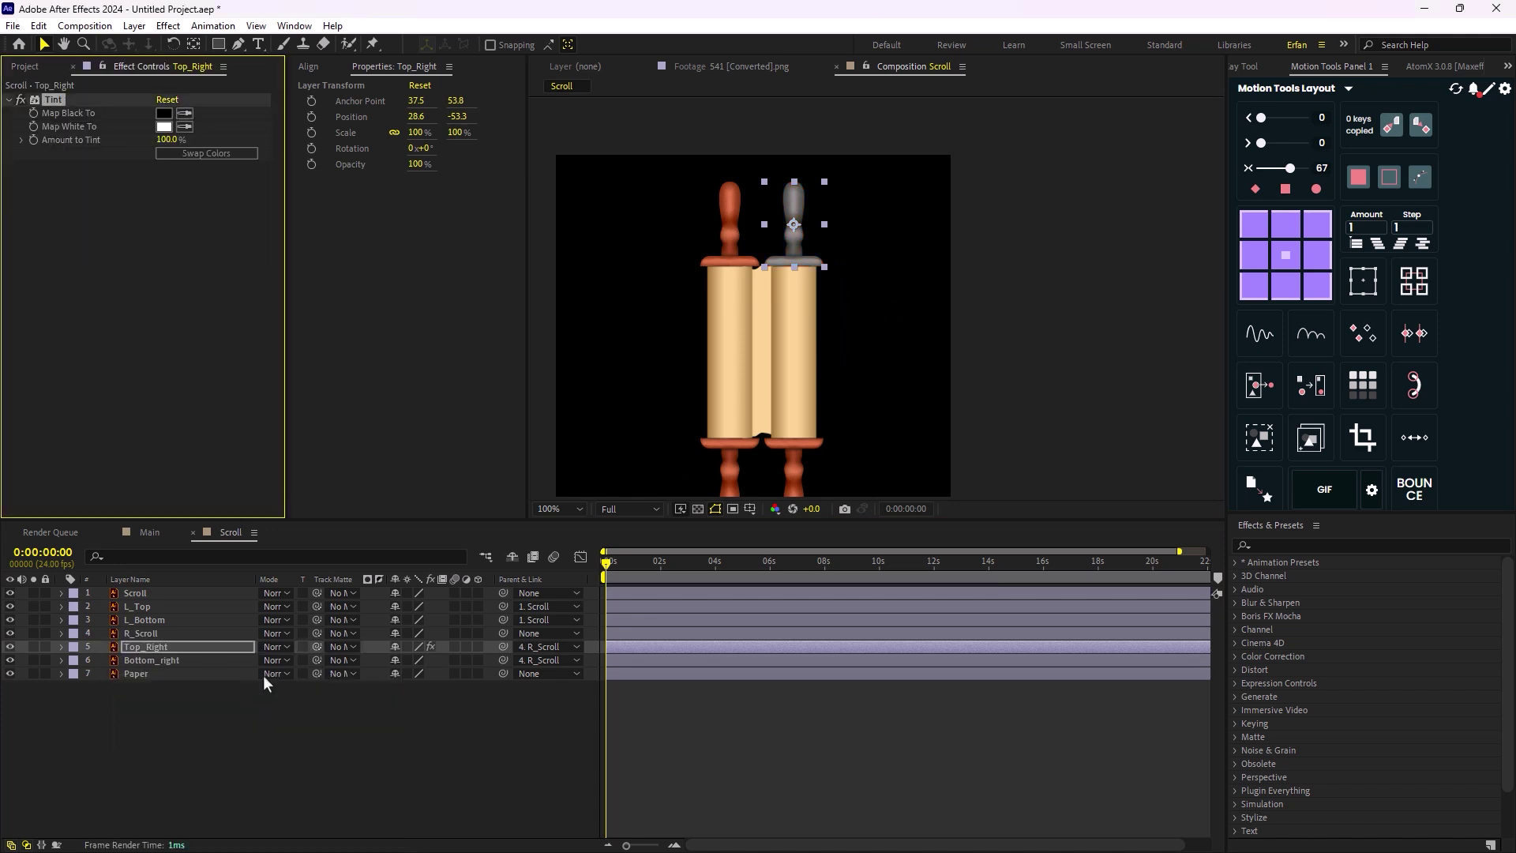
# - Set the Tint effect's Map Black To colour on Top_Right to a dark blue
pyautogui.click(163, 113)
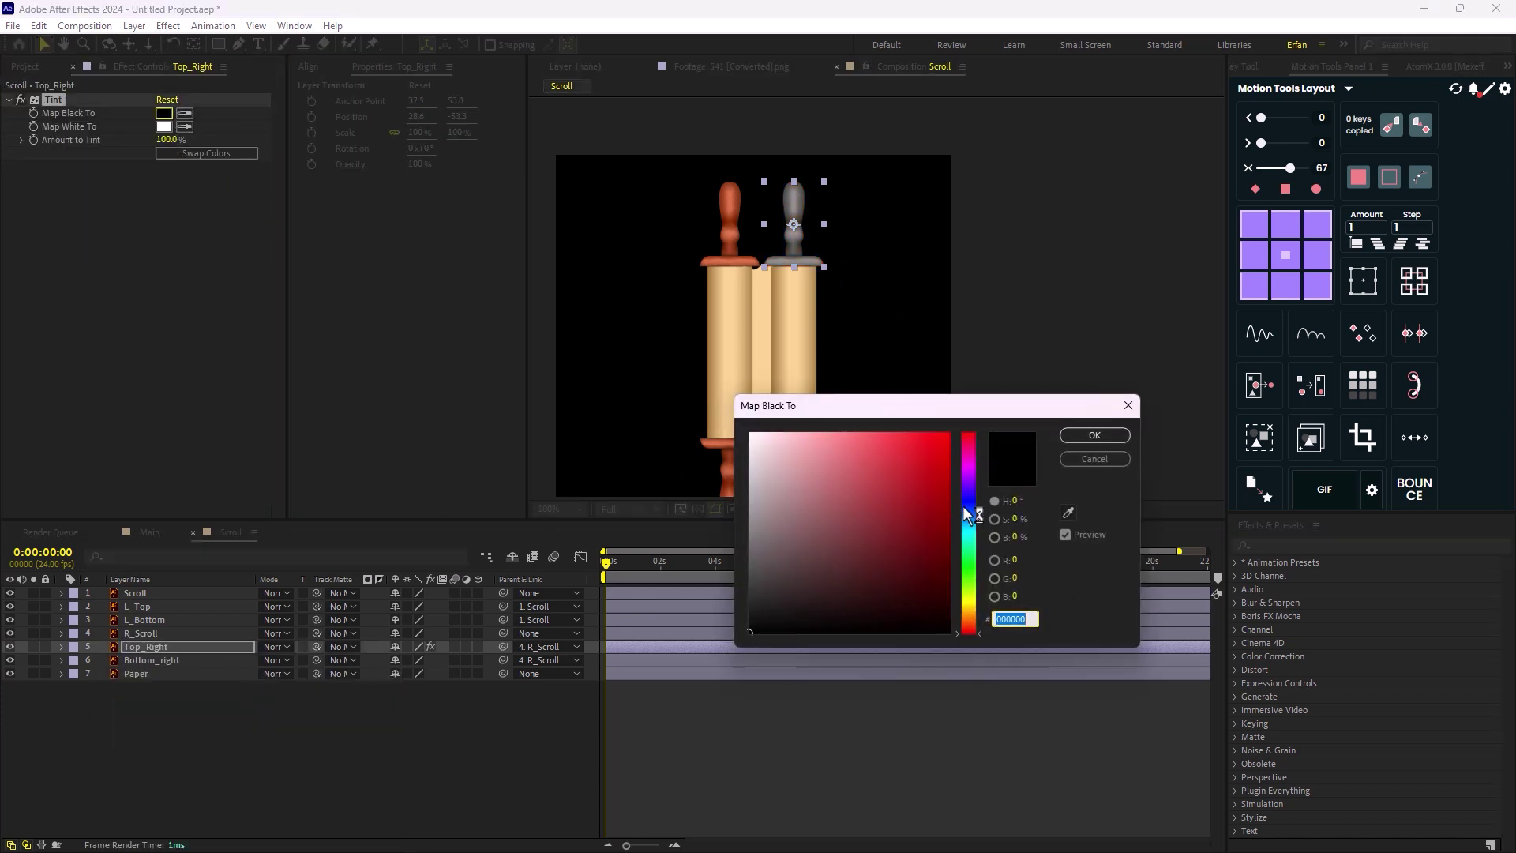
pyautogui.click(963, 514)
pyautogui.click(929, 496)
pyautogui.click(1095, 435)
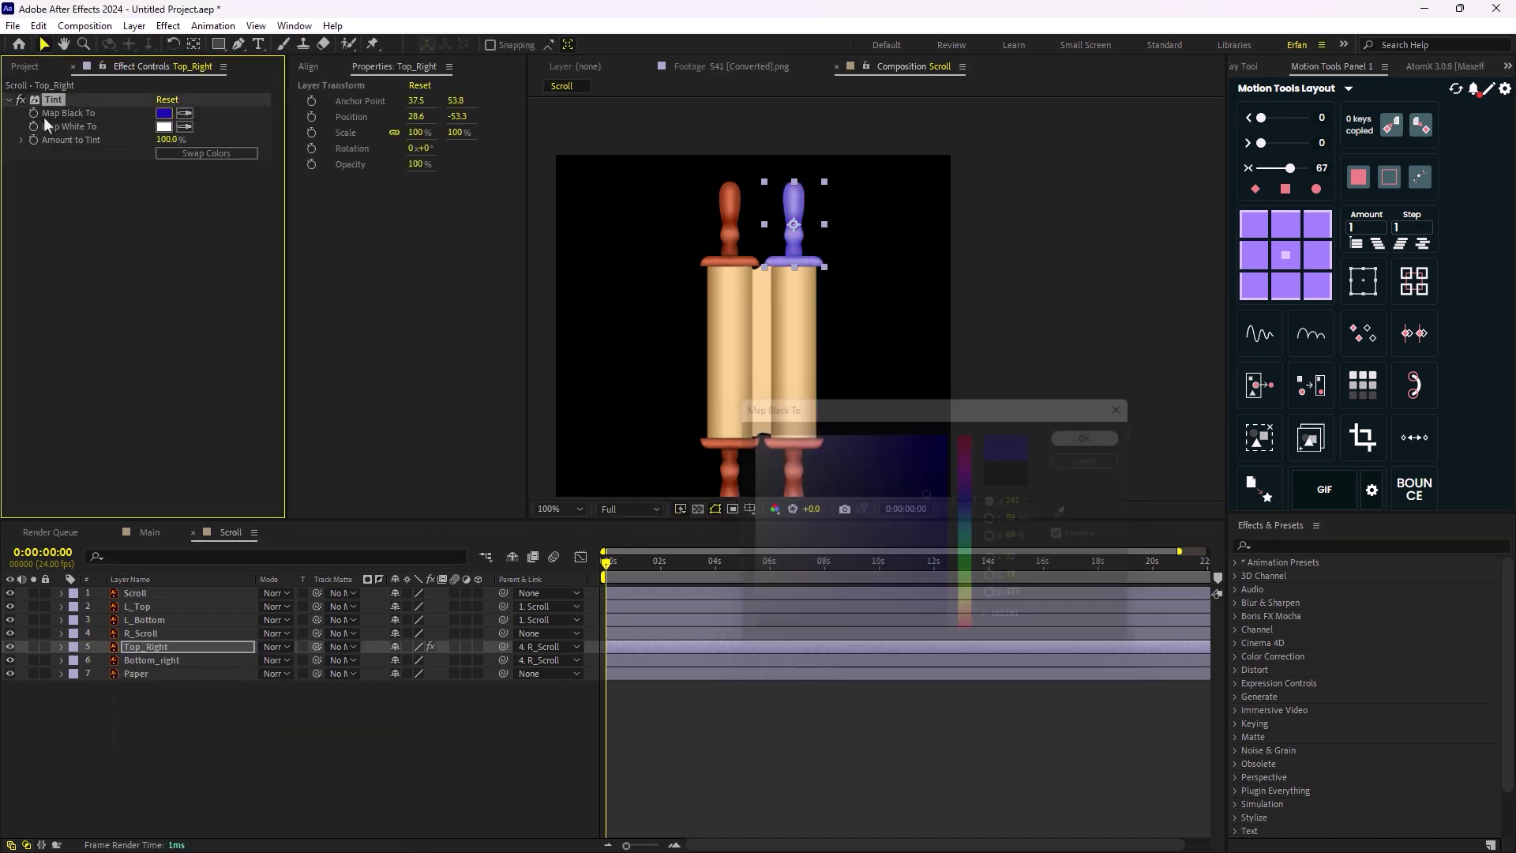
# - Set the Tint effect's Map White To colour on Top_Right to a medium purple
pyautogui.click(163, 126)
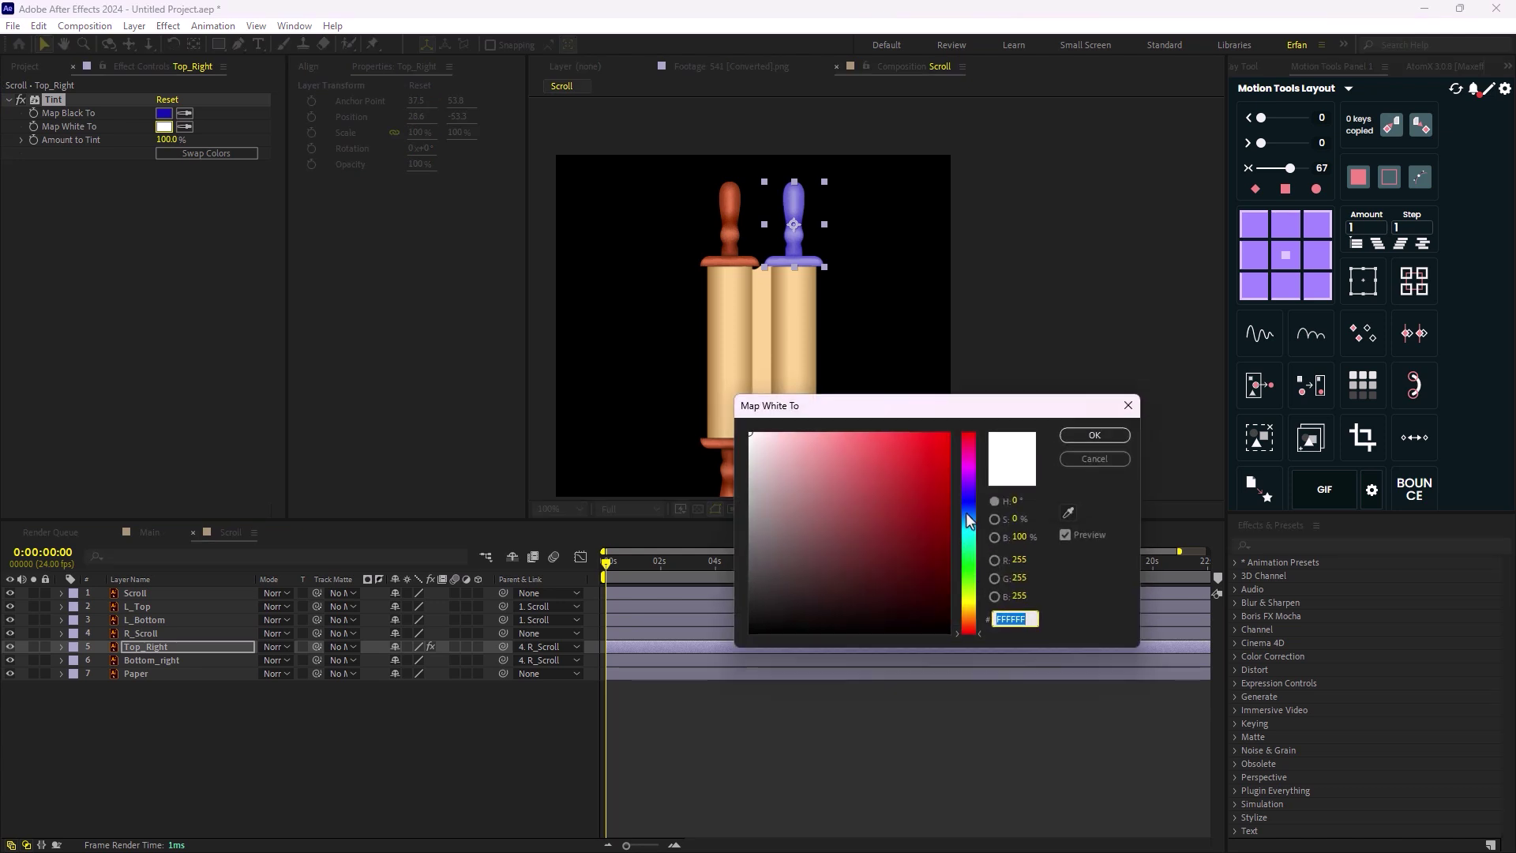
pyautogui.click(967, 514)
pyautogui.click(967, 496)
pyautogui.click(929, 513)
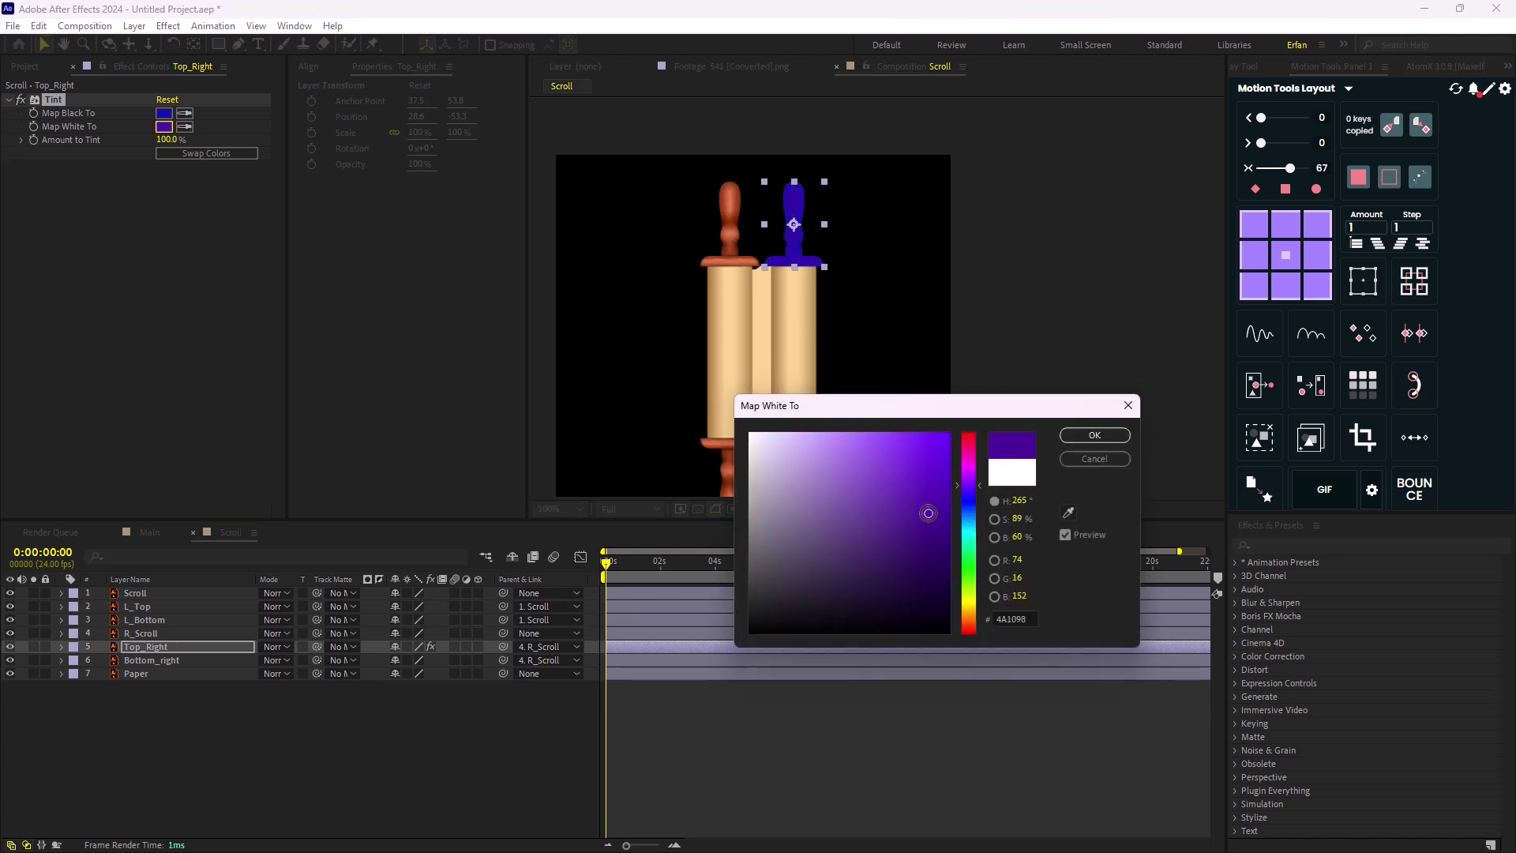
pyautogui.moveTo(928, 514)
pyautogui.mouseDown()
pyautogui.moveTo(917, 476)
pyautogui.moveTo(935, 463)
pyautogui.moveTo(922, 482)
pyautogui.moveTo(890, 460)
pyautogui.mouseUp()
pyautogui.click(1088, 439)
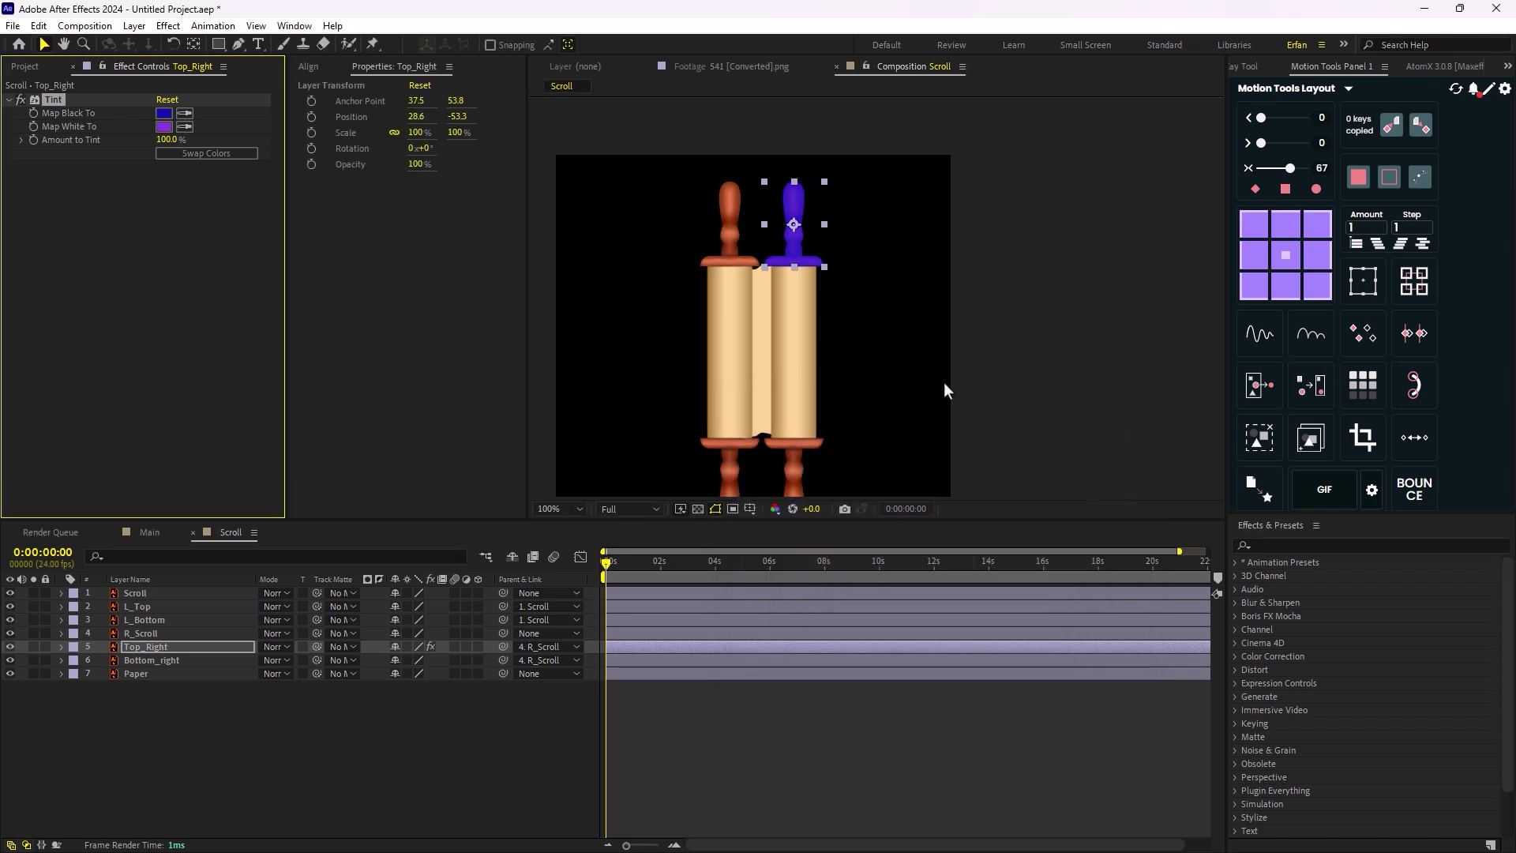
# - Try the Deep Glow effect on the Top_Right layer and remove it
pyautogui.scroll(3, 944, 382)
pyautogui.scroll(-1, 631, 273)
pyautogui.click(750, 657)
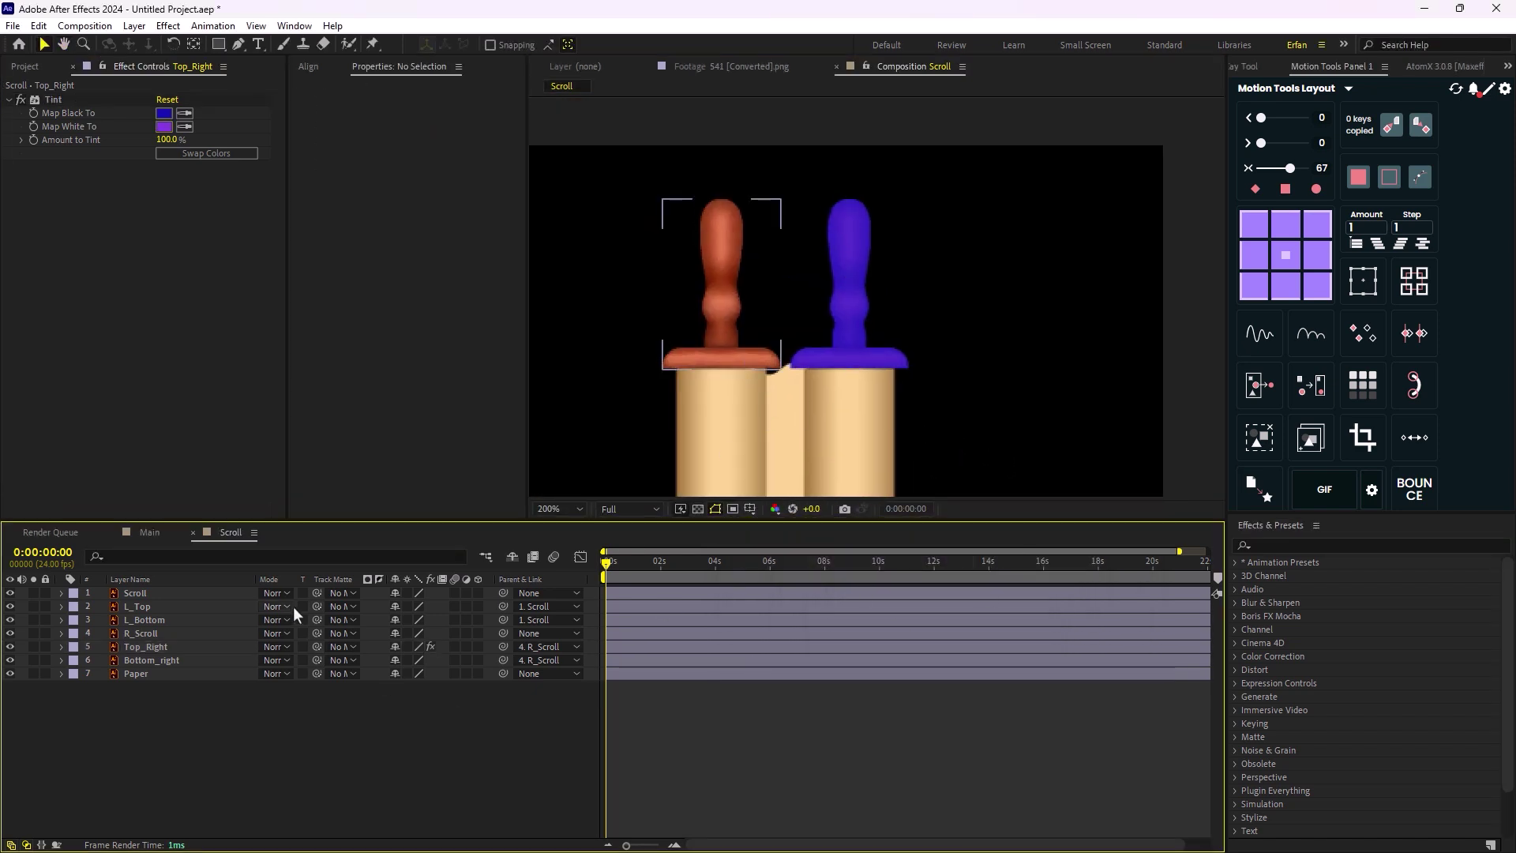
pyautogui.click(825, 313)
pyautogui.hotkey('ctrl', 'space')
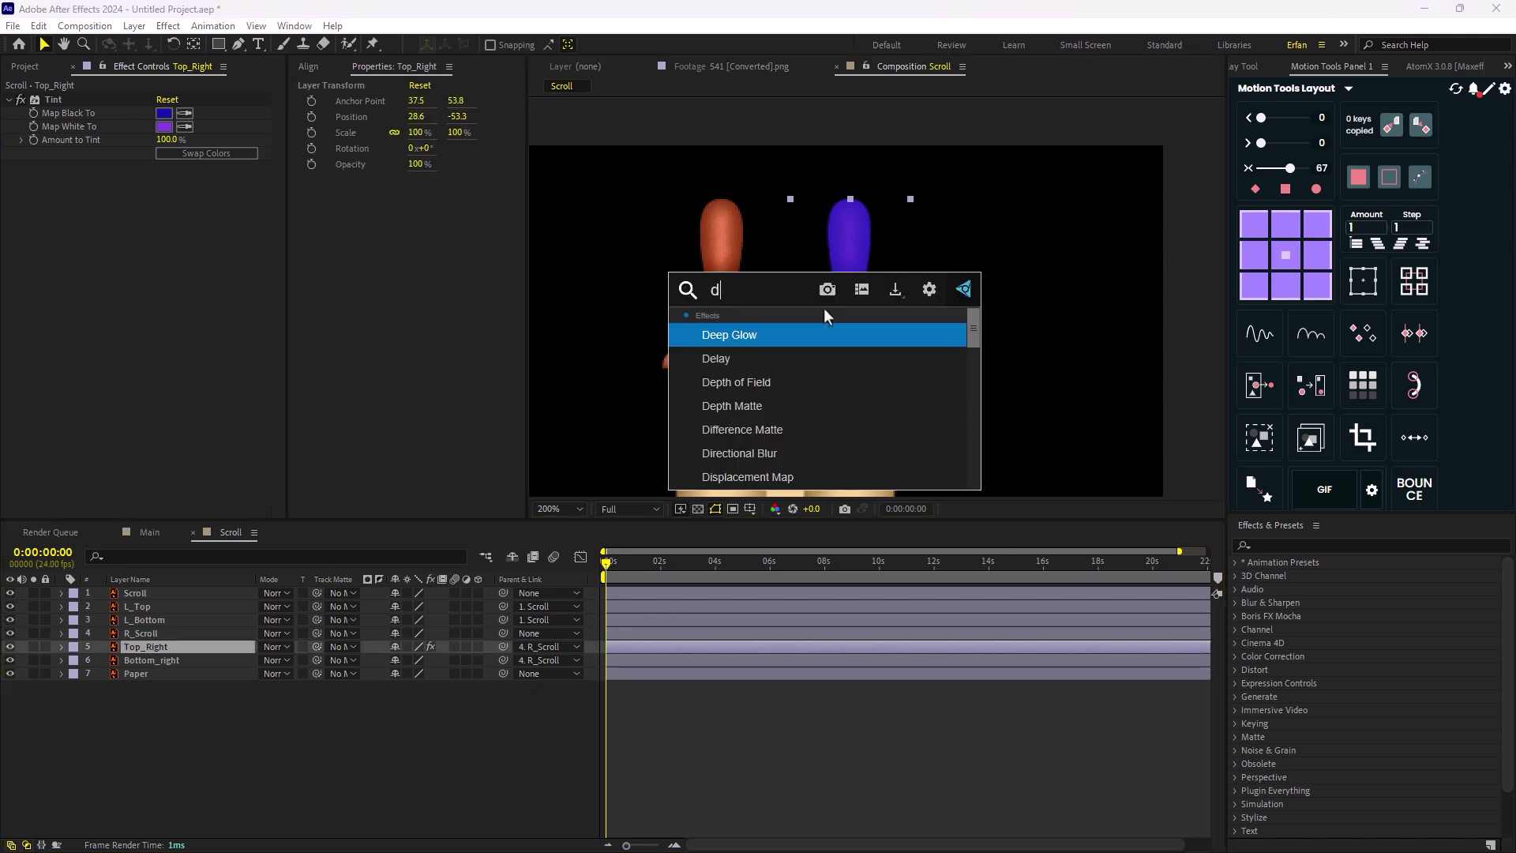
pyautogui.write('deep')
pyautogui.press('Return')
pyautogui.scroll(-2, 872, 330)
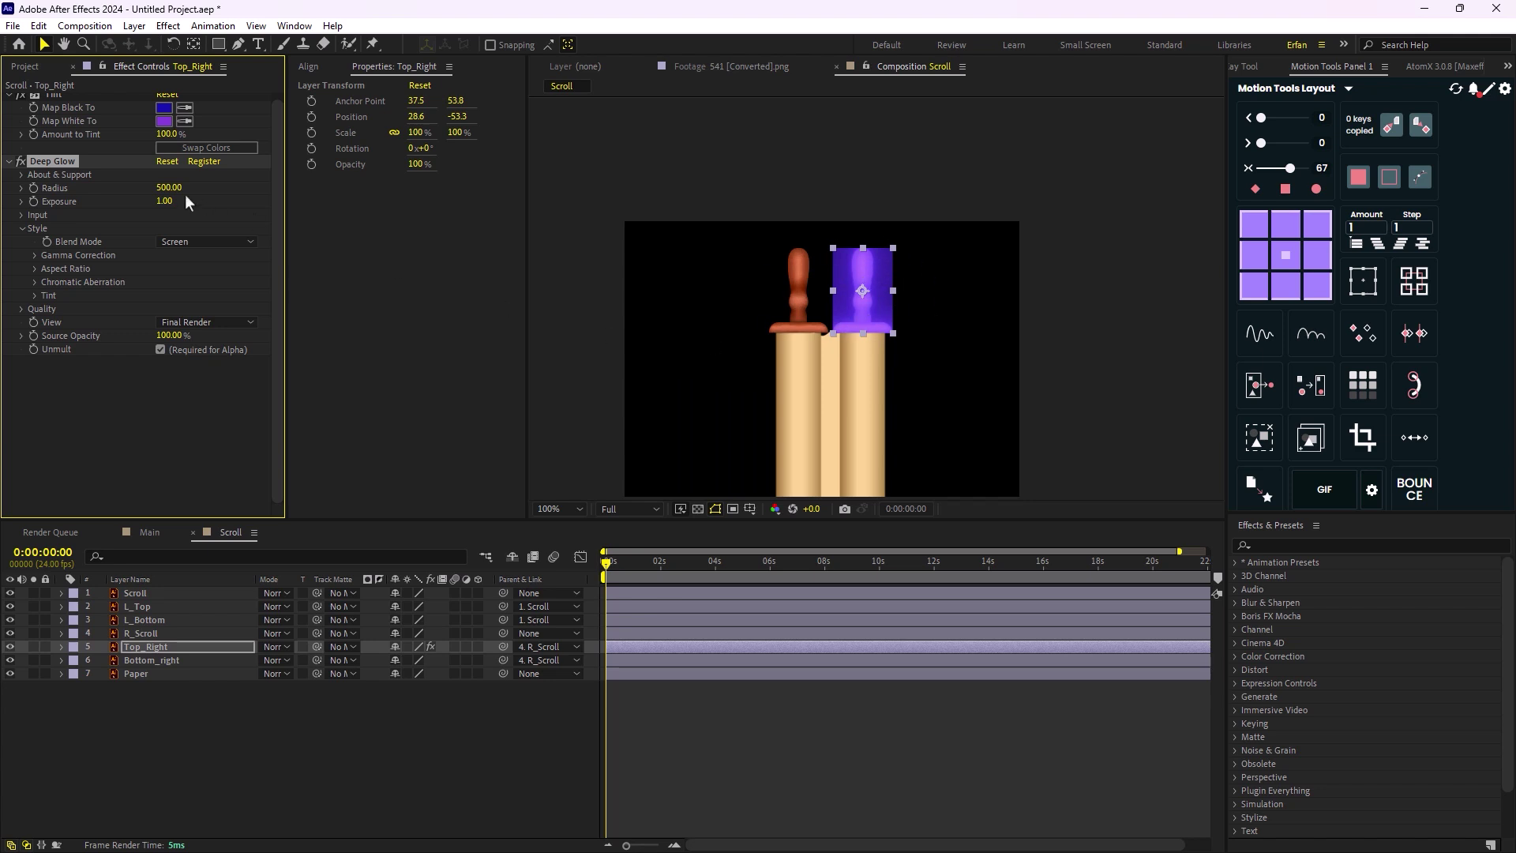
pyautogui.press('Delete')
# - Apply Drop Shadow to the Top_Right layer and set the shadow's Opacity to 100%
pyautogui.scroll(2, 876, 297)
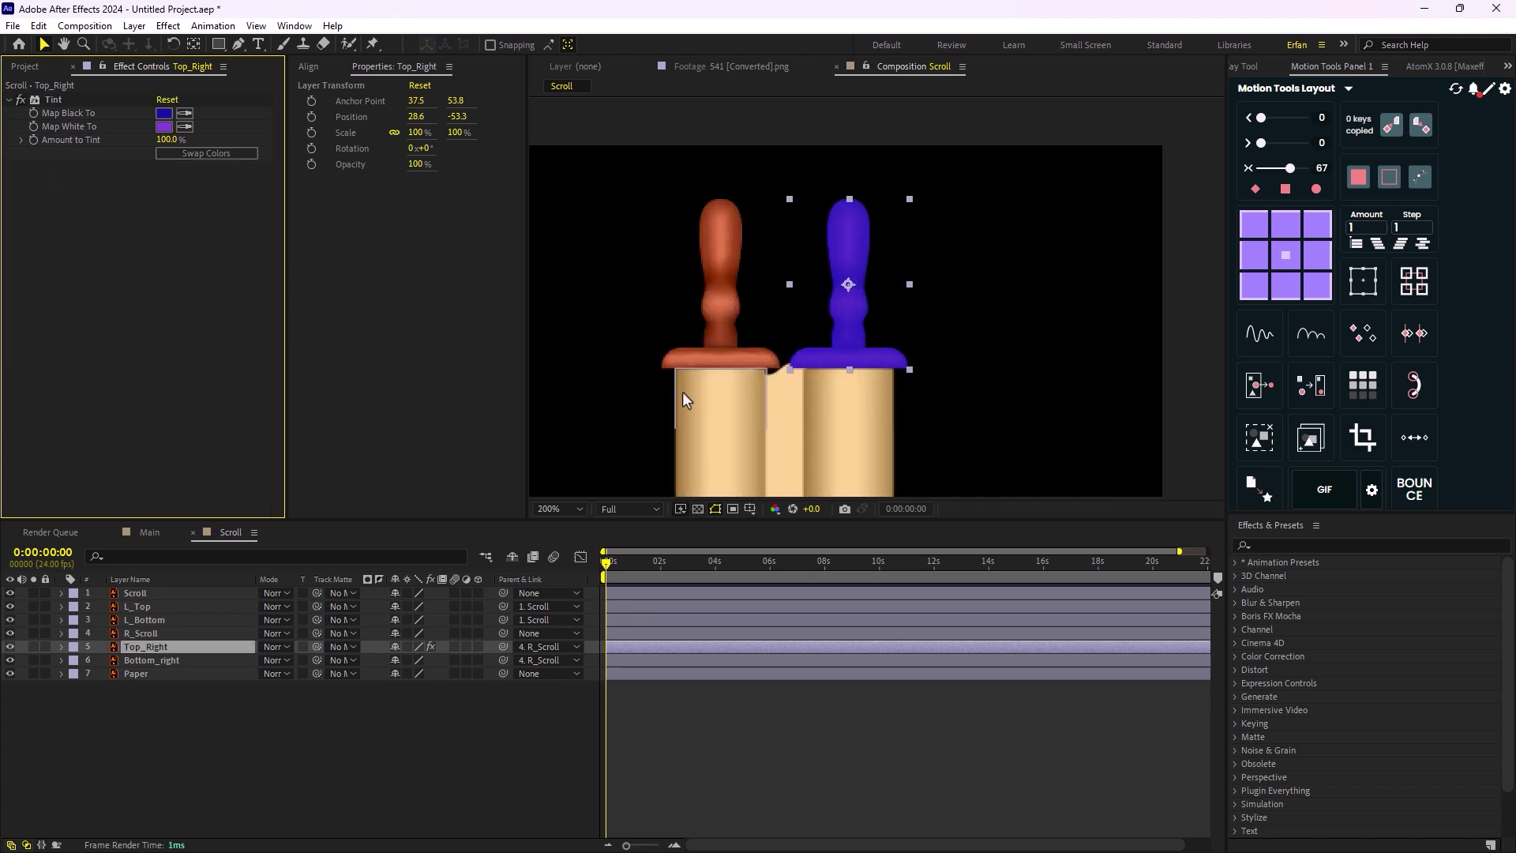
pyautogui.hotkey('ctrl', 'space')
pyautogui.write('drop')
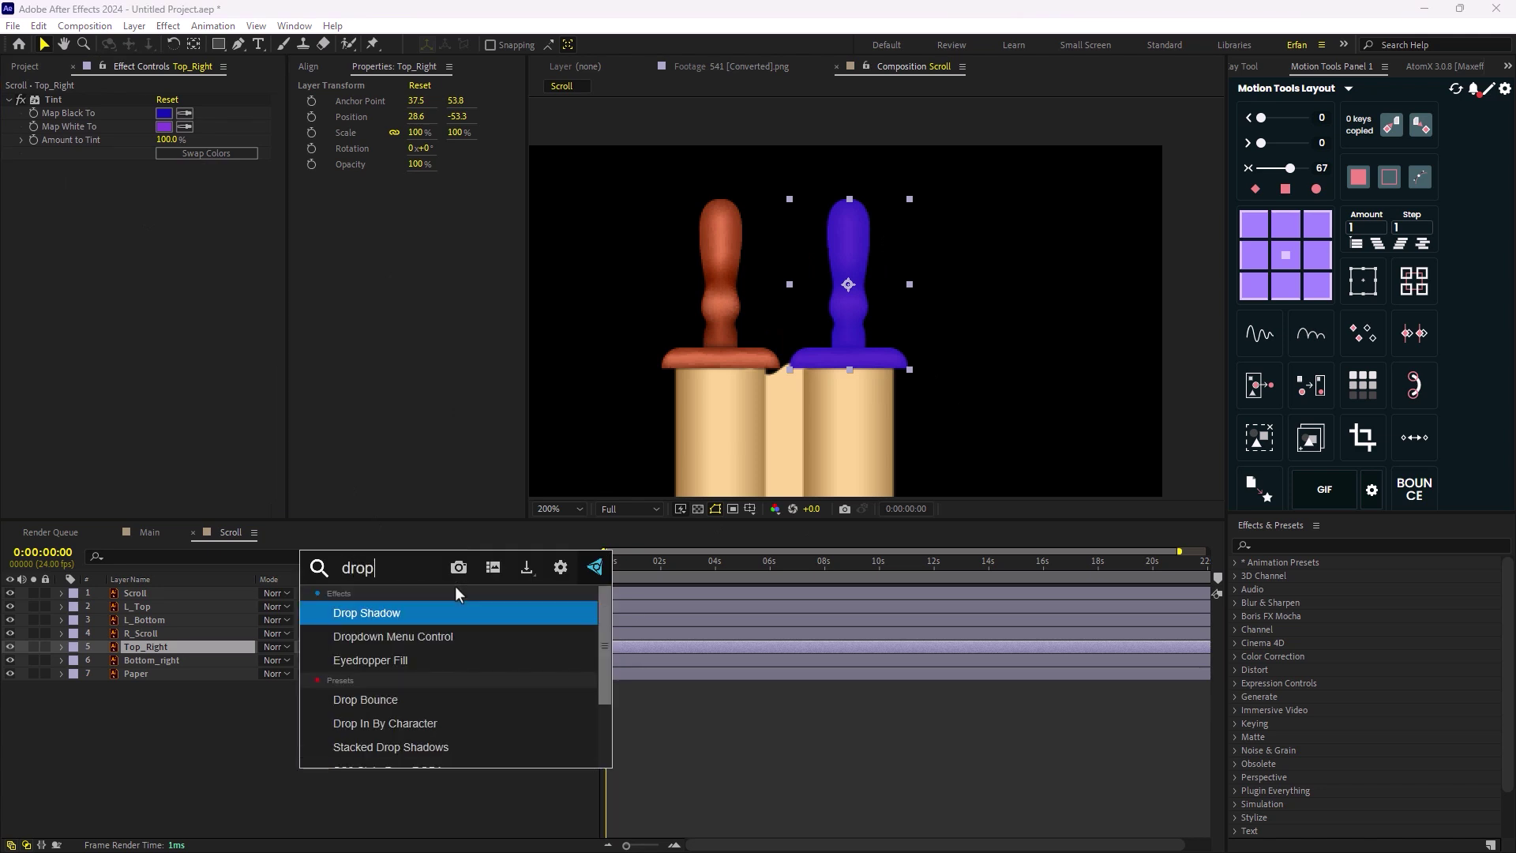
pyautogui.press('Return')
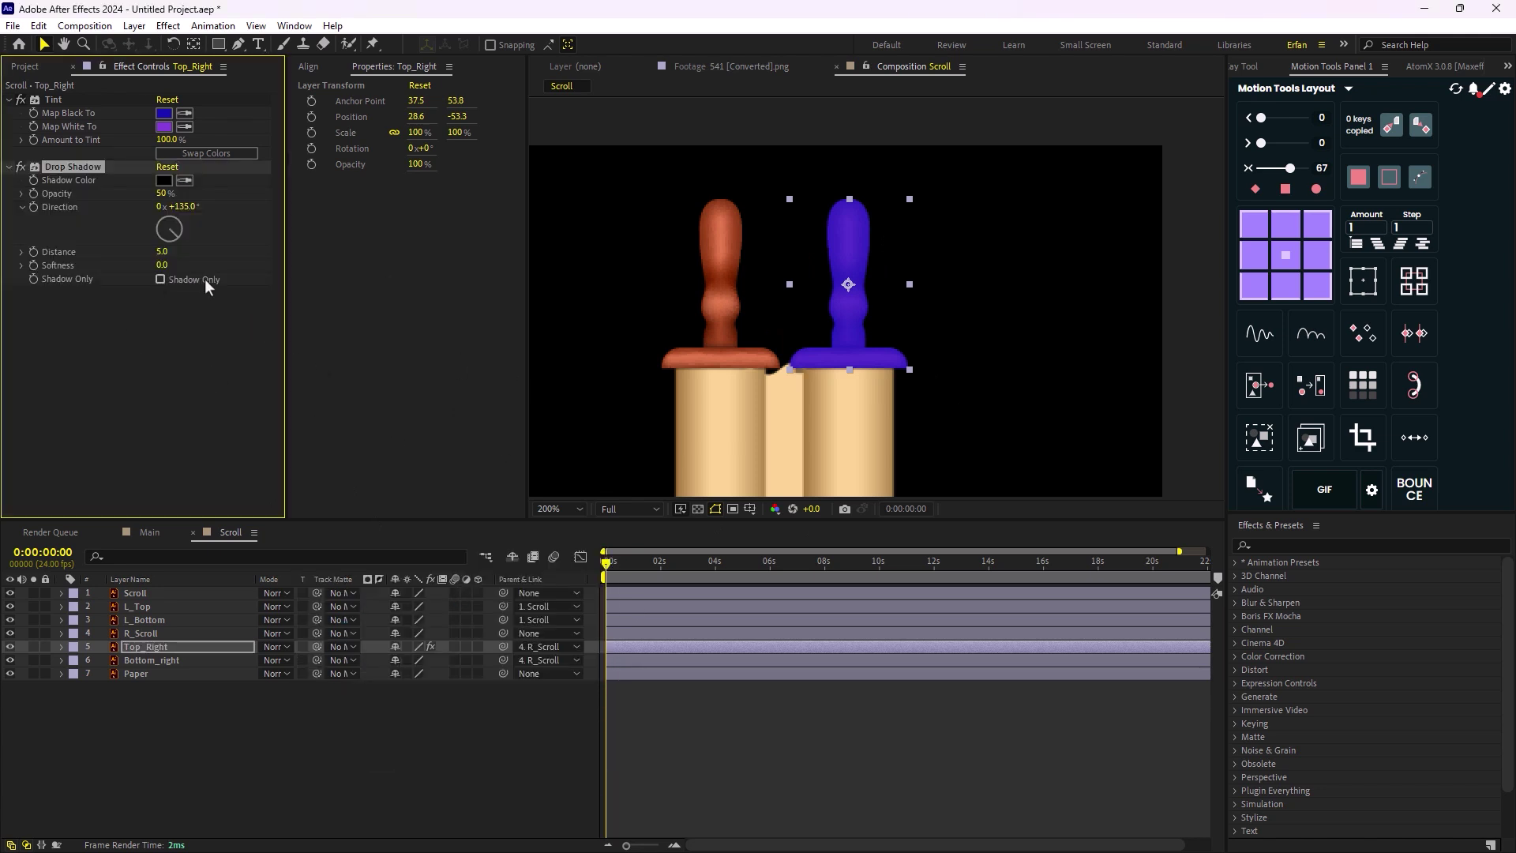
pyautogui.moveTo(160, 197); pyautogui.dragTo(206, 197)
# - Set the Drop Shadow's Shadow Color on Top_Right to the light purple B8A8FF
pyautogui.click(164, 180)
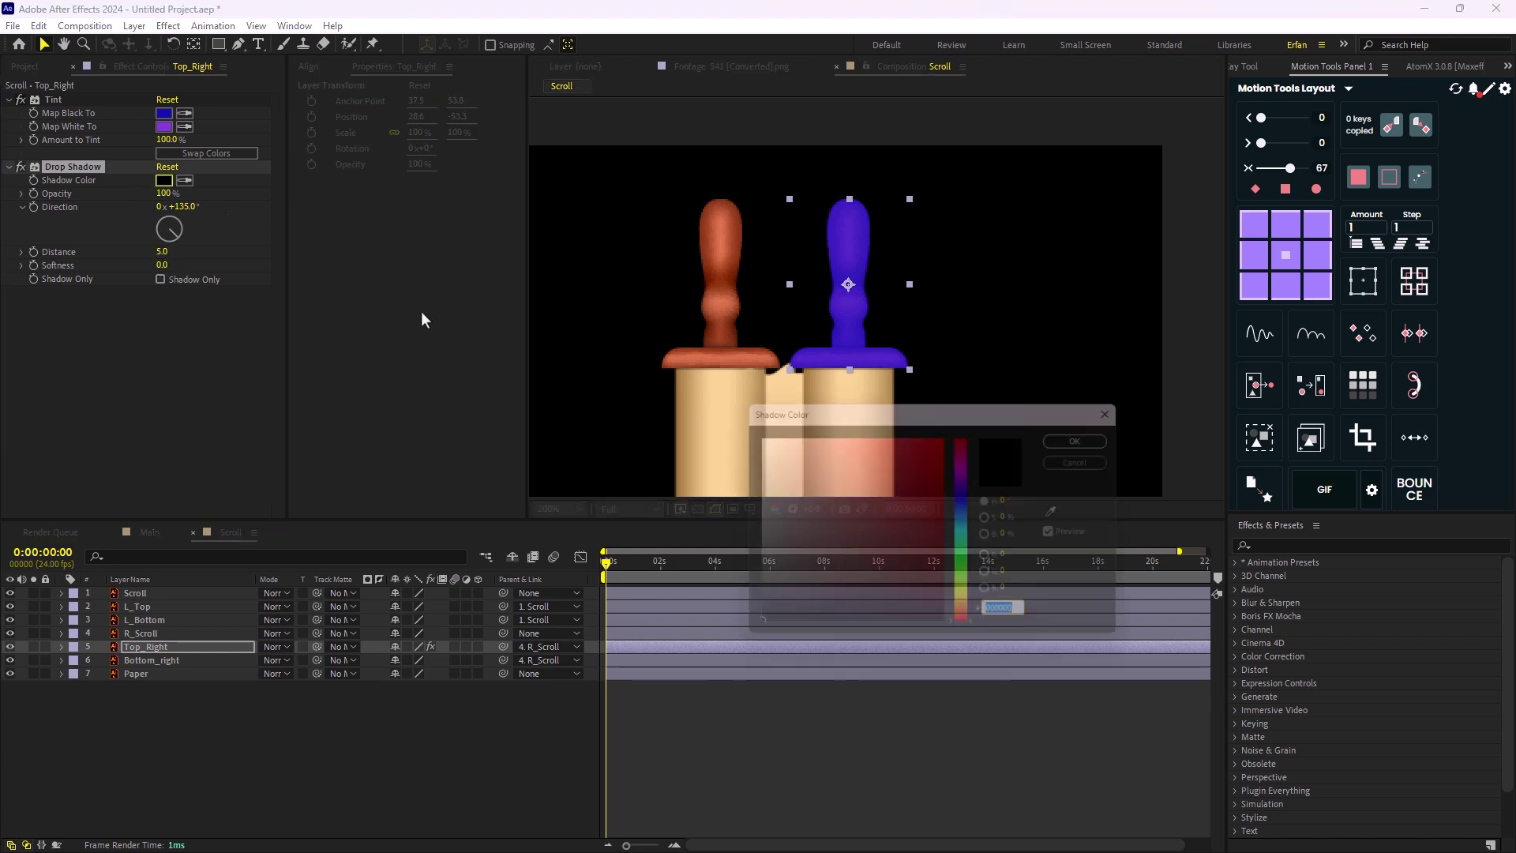
pyautogui.moveTo(969, 515); pyautogui.dragTo(968, 493)
pyautogui.moveTo(908, 470); pyautogui.dragTo(817, 433)
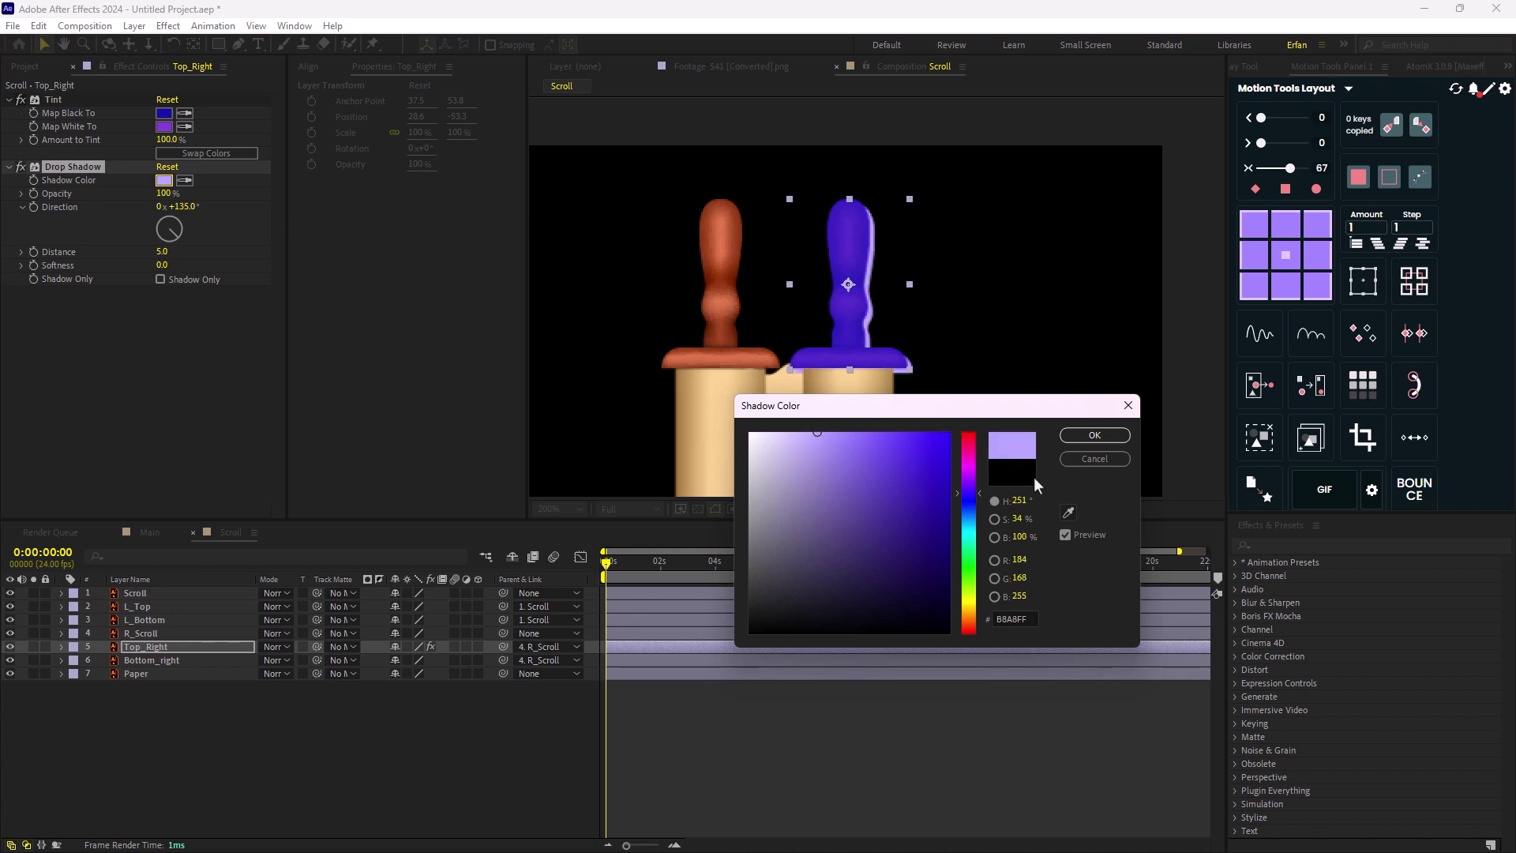
pyautogui.click(1092, 436)
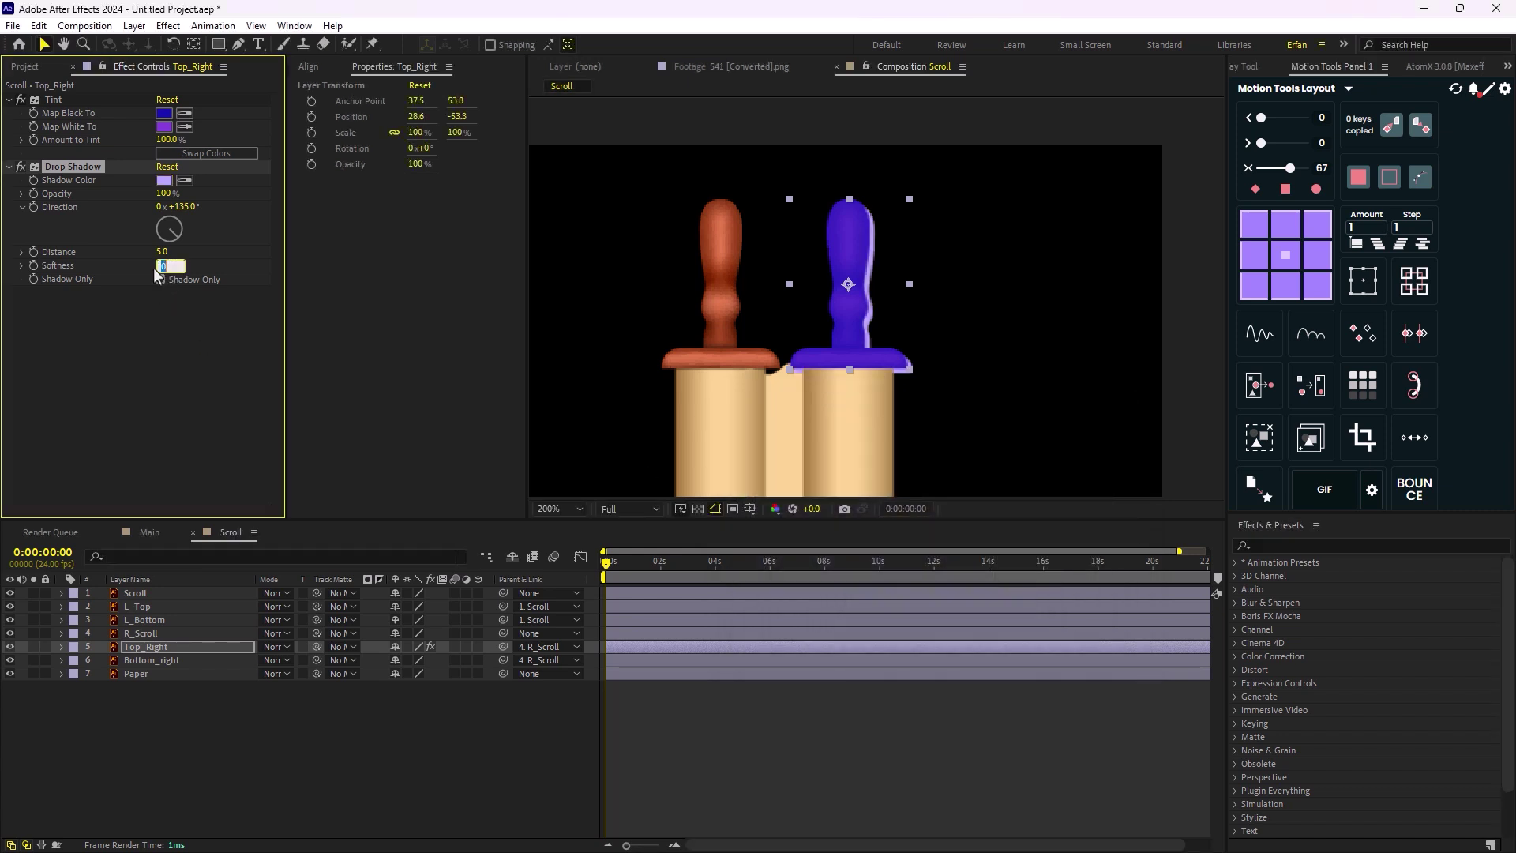
# - Set the Softness of the Drop Shadow on Top_Right to 150
pyautogui.click(155, 267)
pyautogui.write('150')
pyautogui.press('Return')
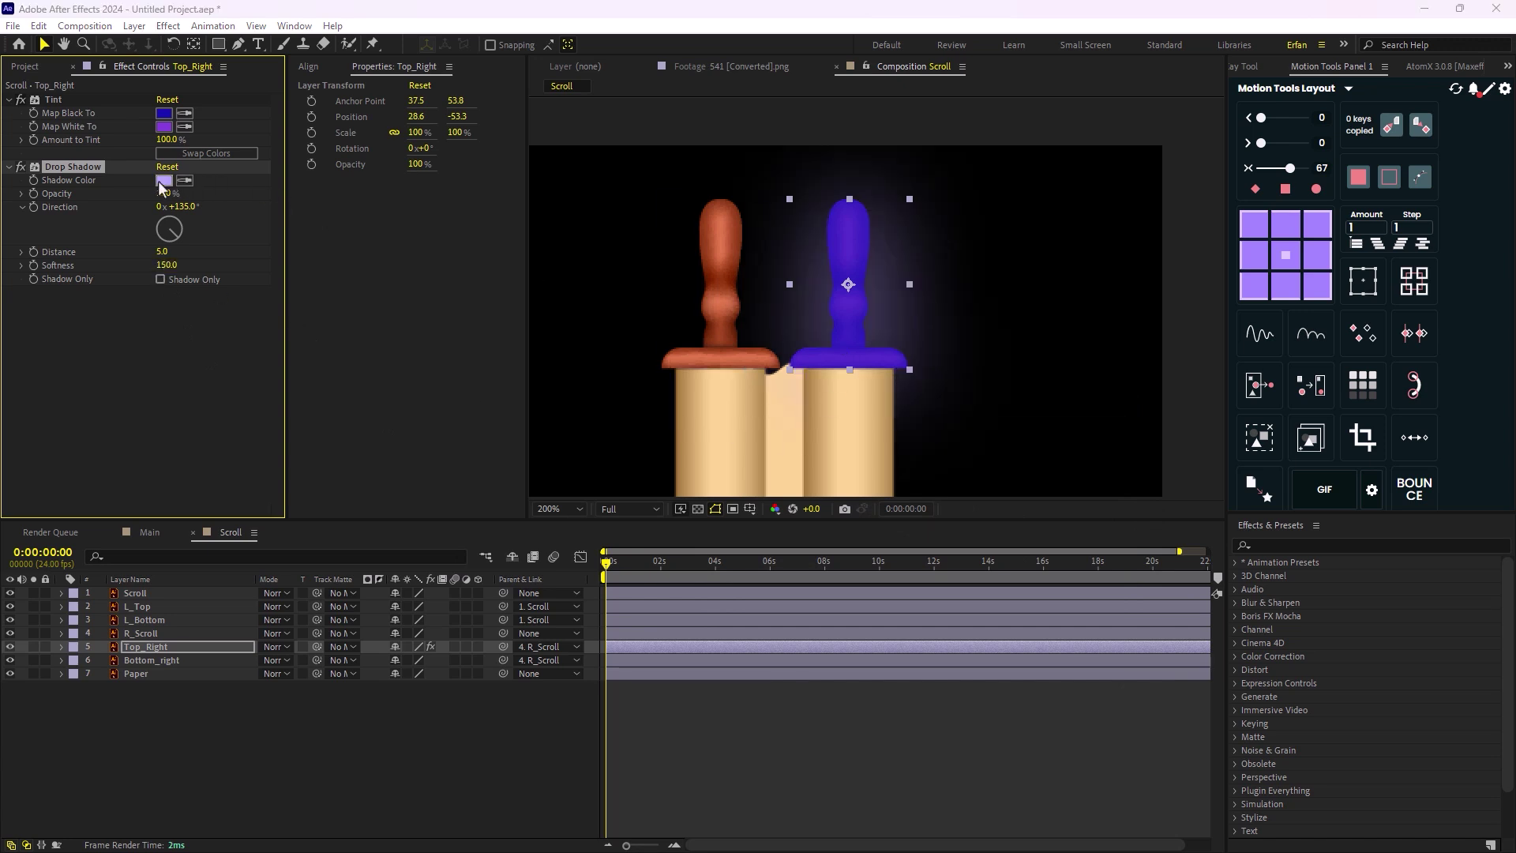
# - Change the Drop Shadow's Shadow Color on Top_Right to the deep violet 4A19C4
pyautogui.click(164, 180)
pyautogui.moveTo(932, 499)
pyautogui.mouseDown()
pyautogui.moveTo(967, 482)
pyautogui.moveTo(967, 499)
pyautogui.moveTo(924, 478)
pyautogui.mouseUp()
pyautogui.click(1093, 435)
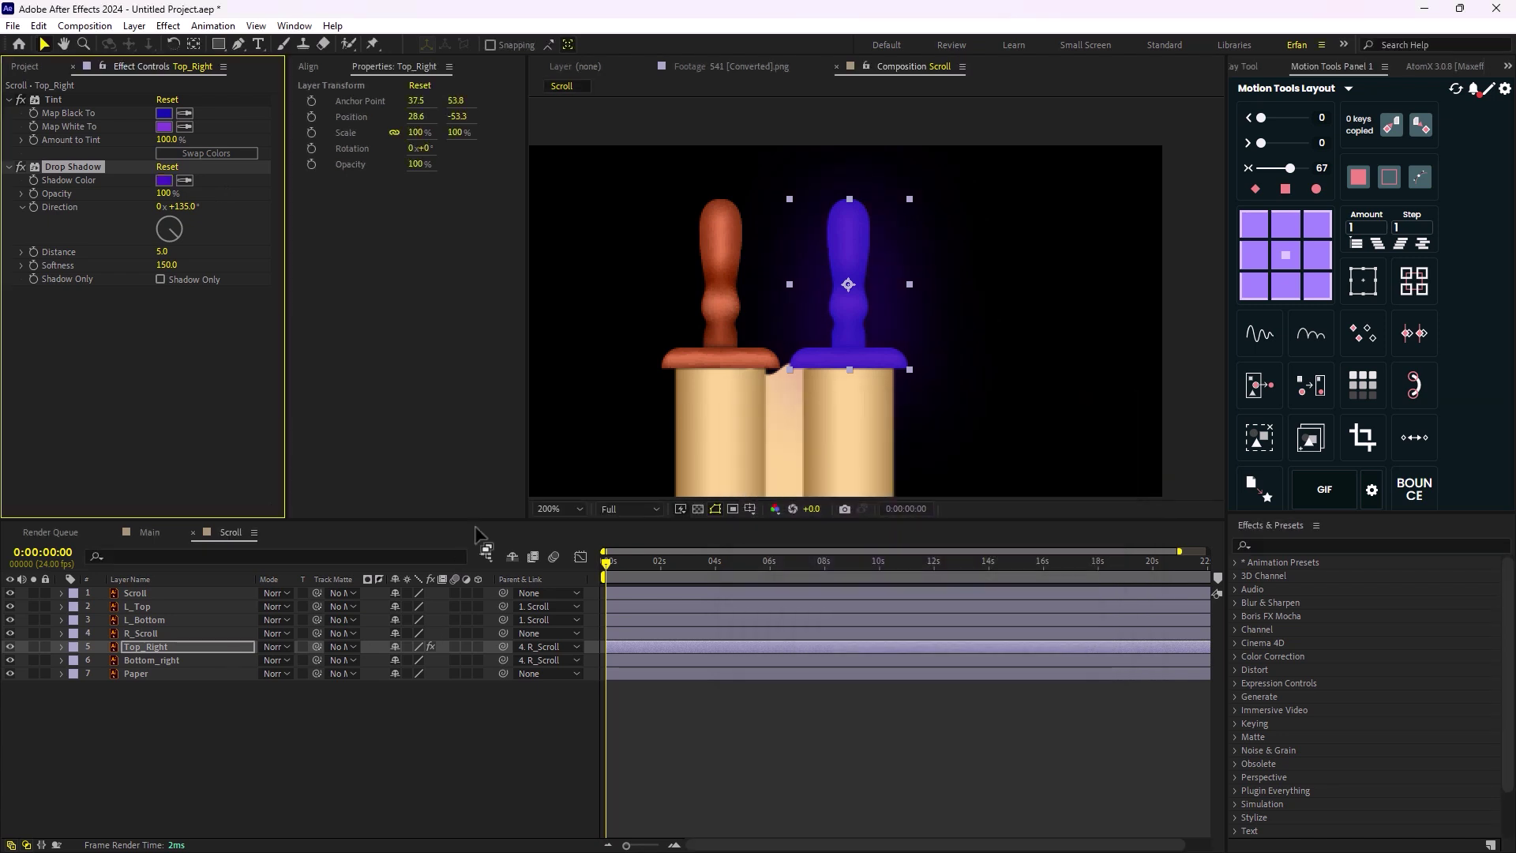
# - Duplicate the Drop Shadow on Top_Right, setting the copy's Softness to 250 and its Shadow Color to a bluer violet
pyautogui.click(58, 169)
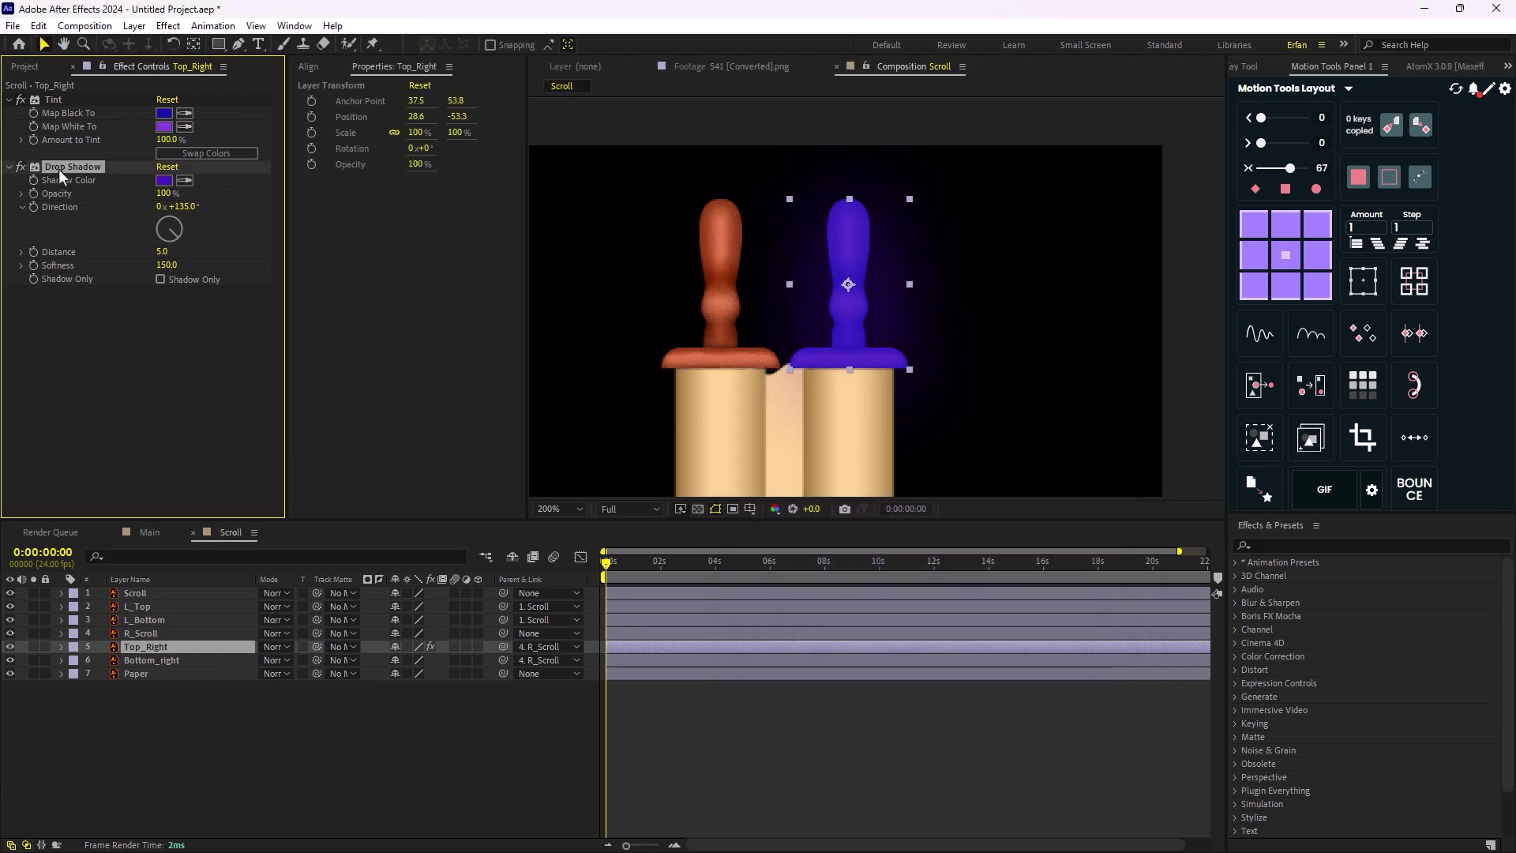
pyautogui.hotkey('ctrl', 'd')
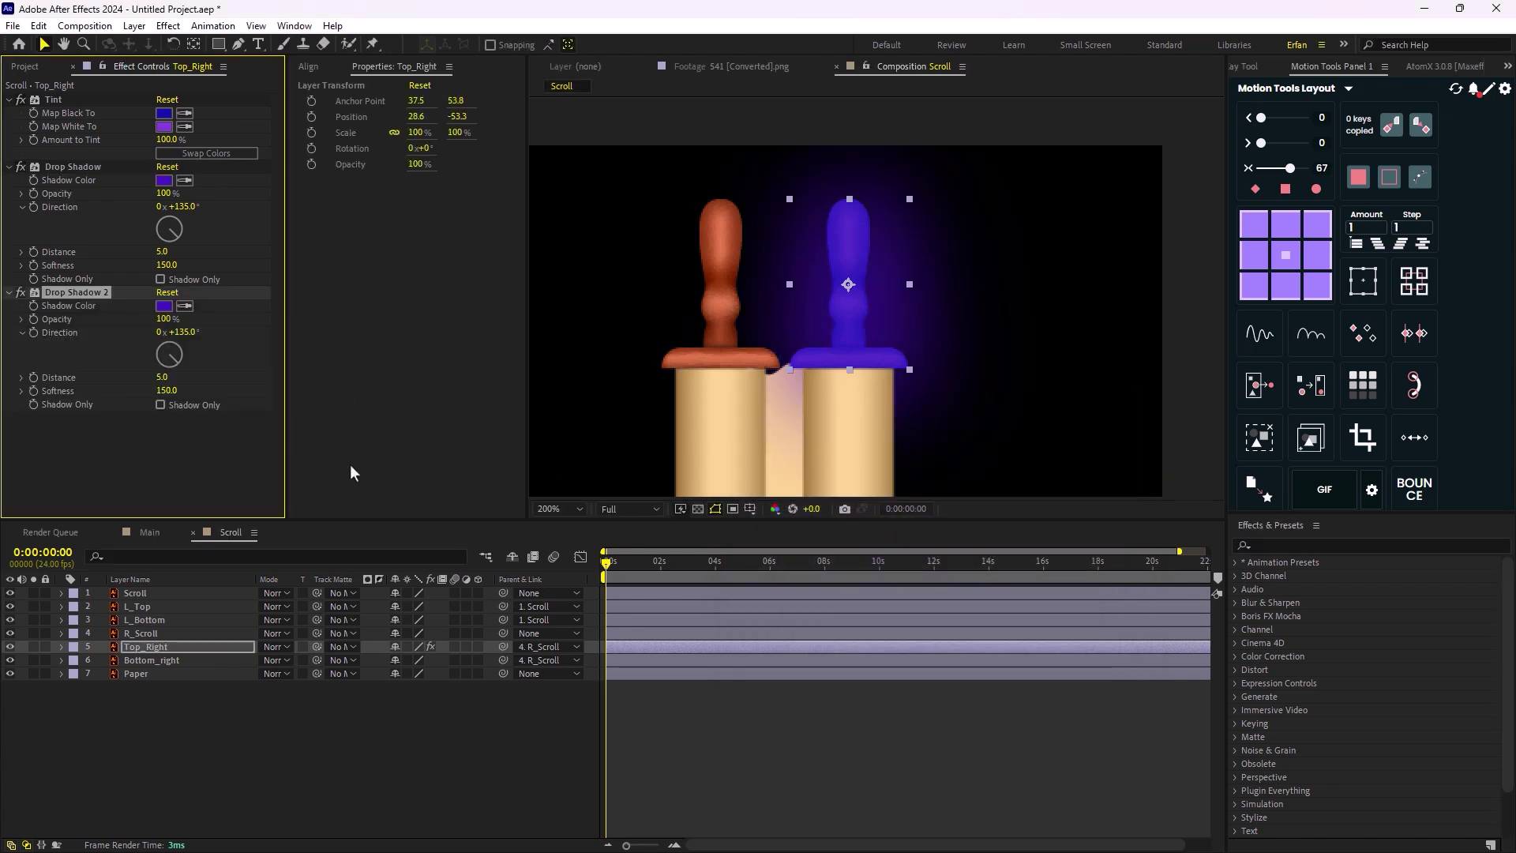
pyautogui.click(169, 392)
pyautogui.click(164, 307)
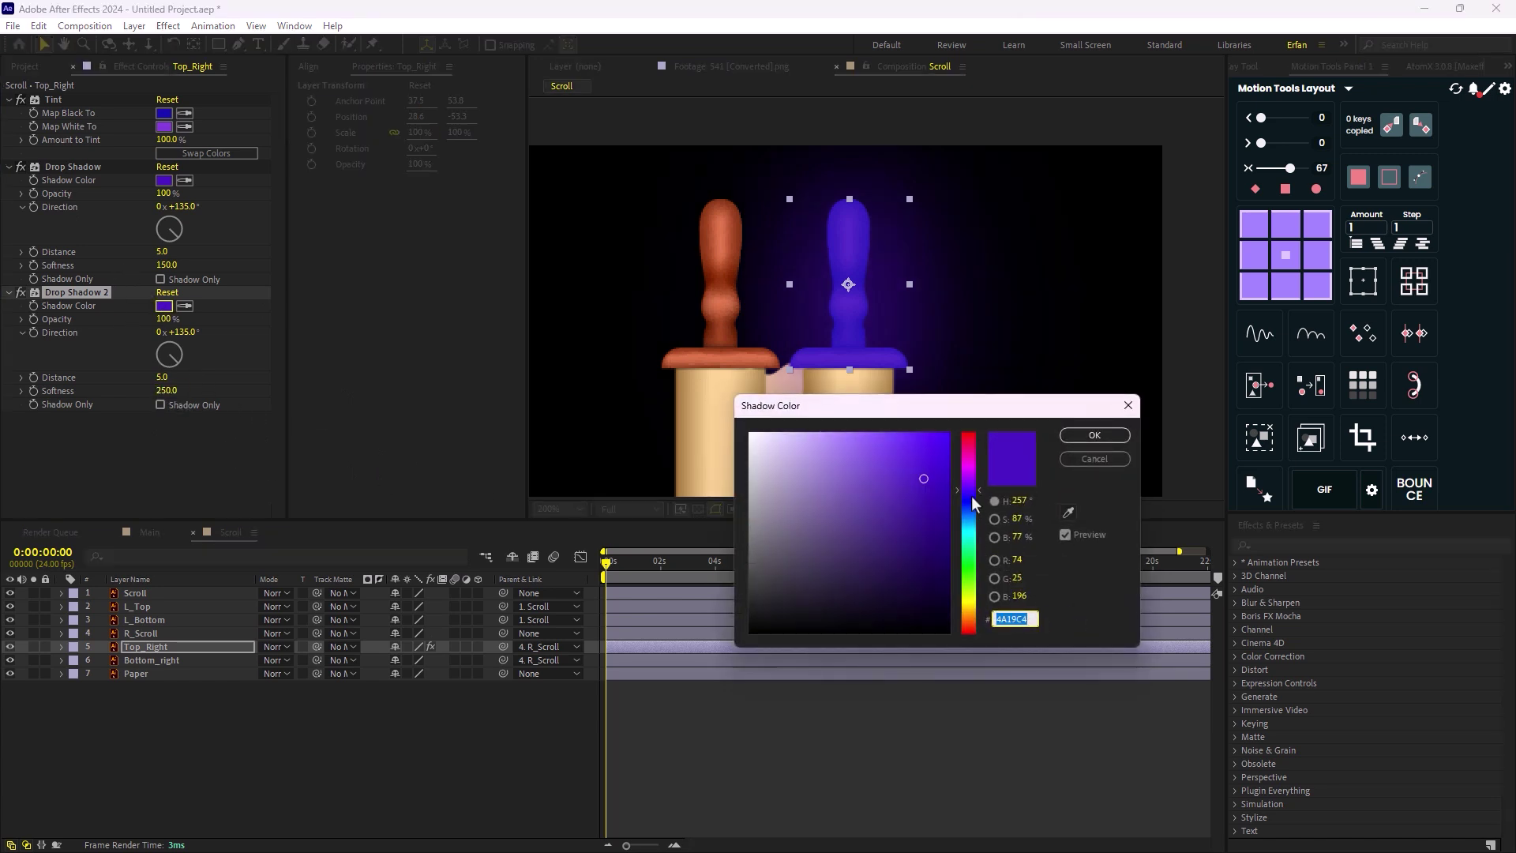
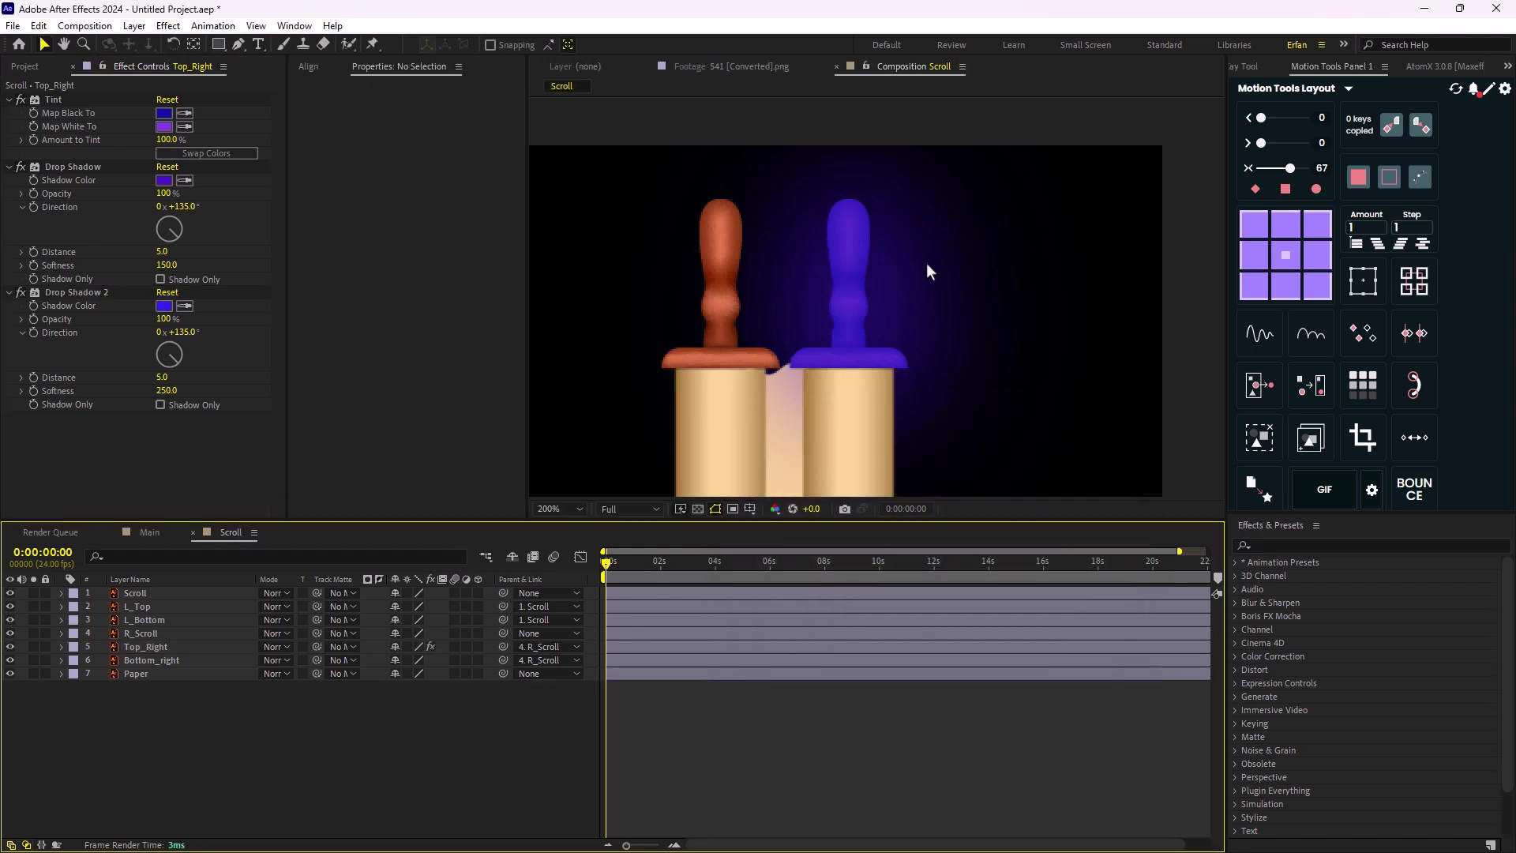
pyautogui.scroll(-2, 874, 353)
pyautogui.scroll(2, 888, 376)
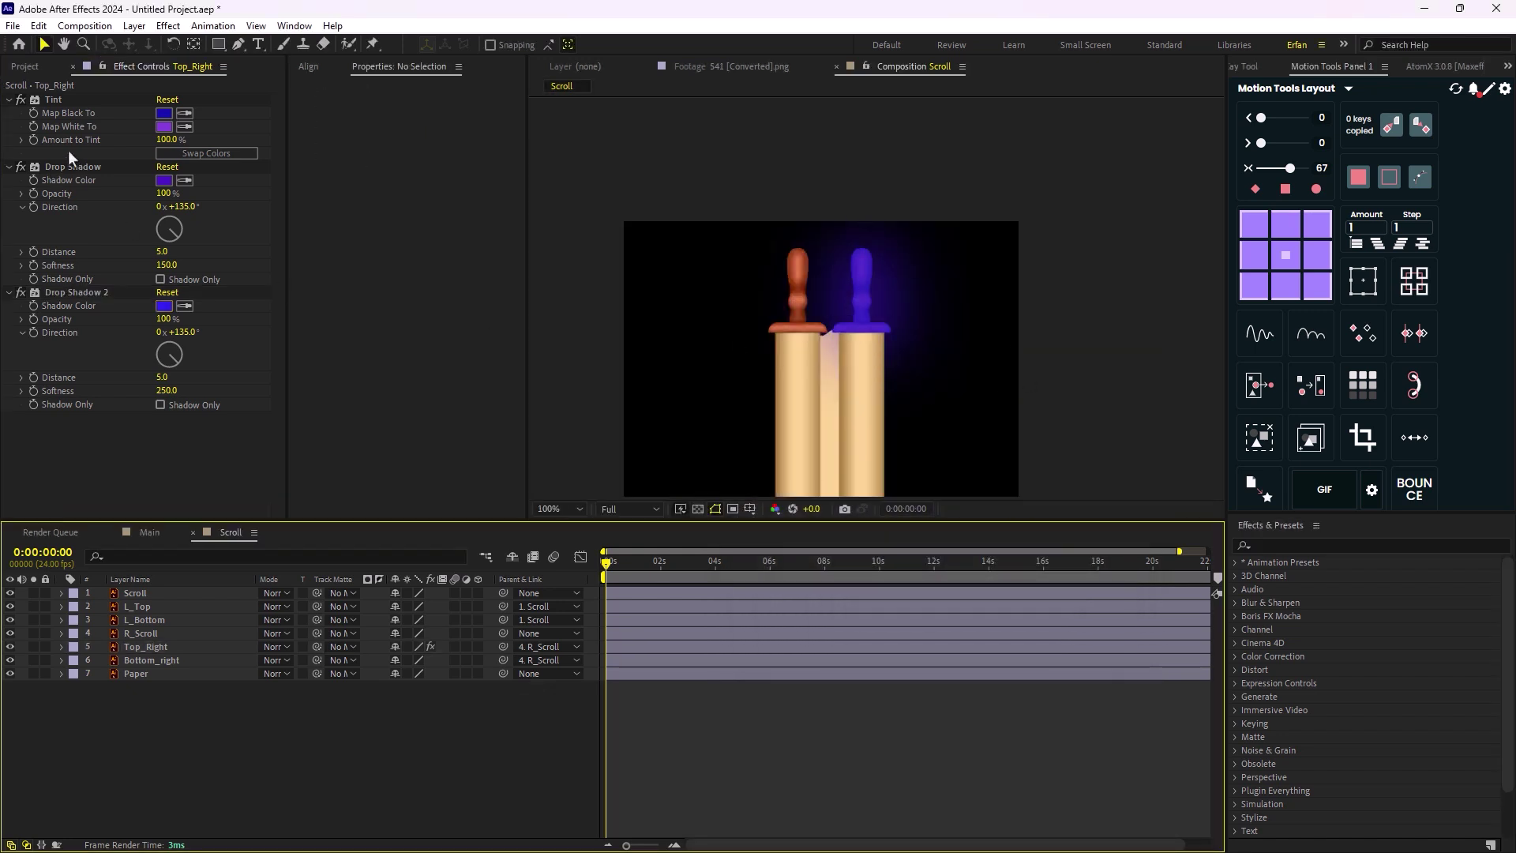
pyautogui.scroll(2, 890, 353)
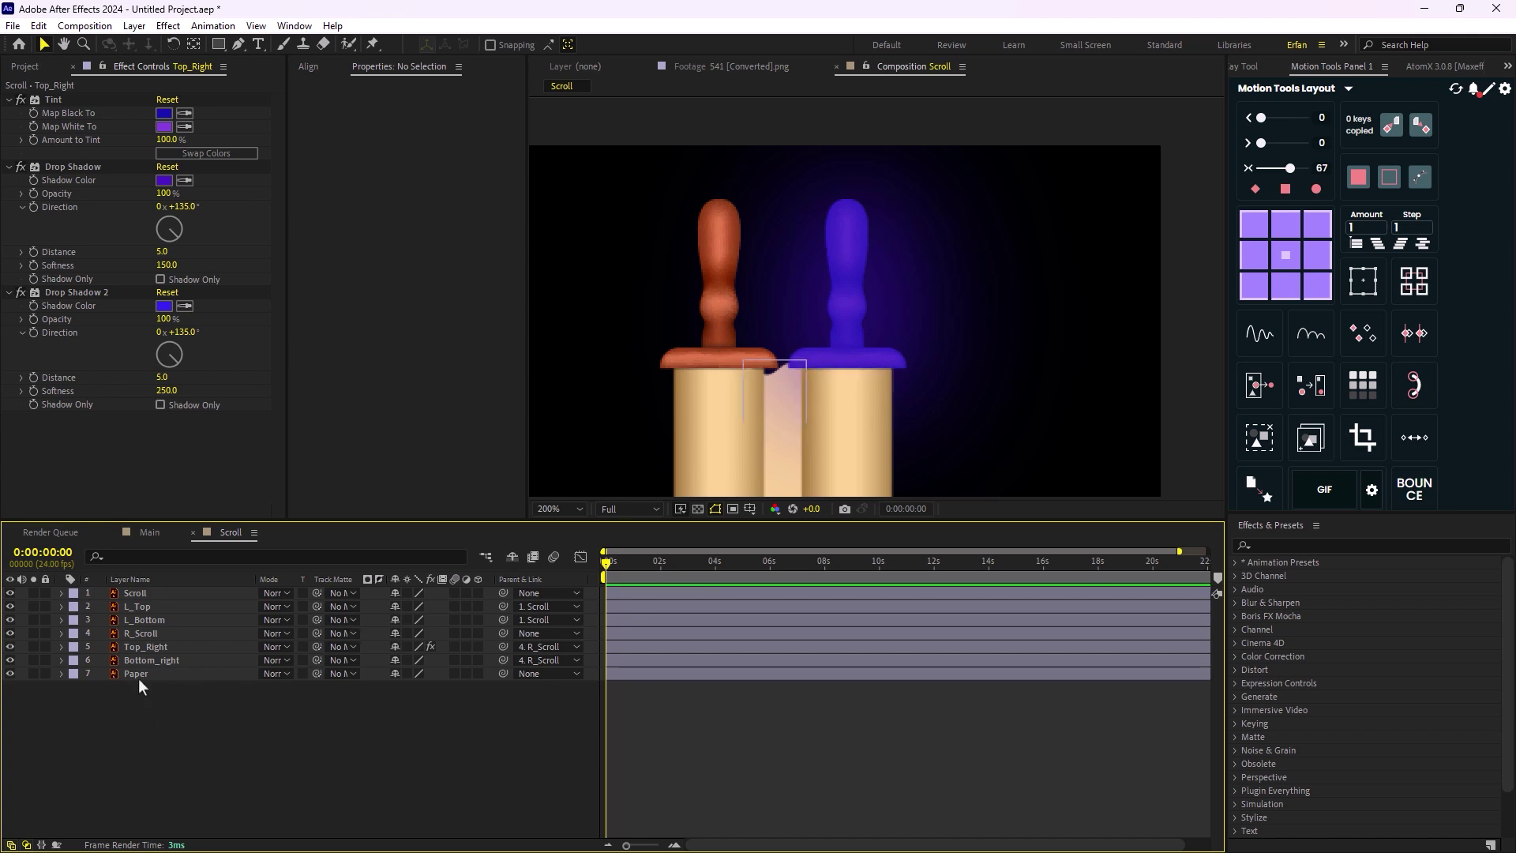
pyautogui.scroll(-2, 856, 250)
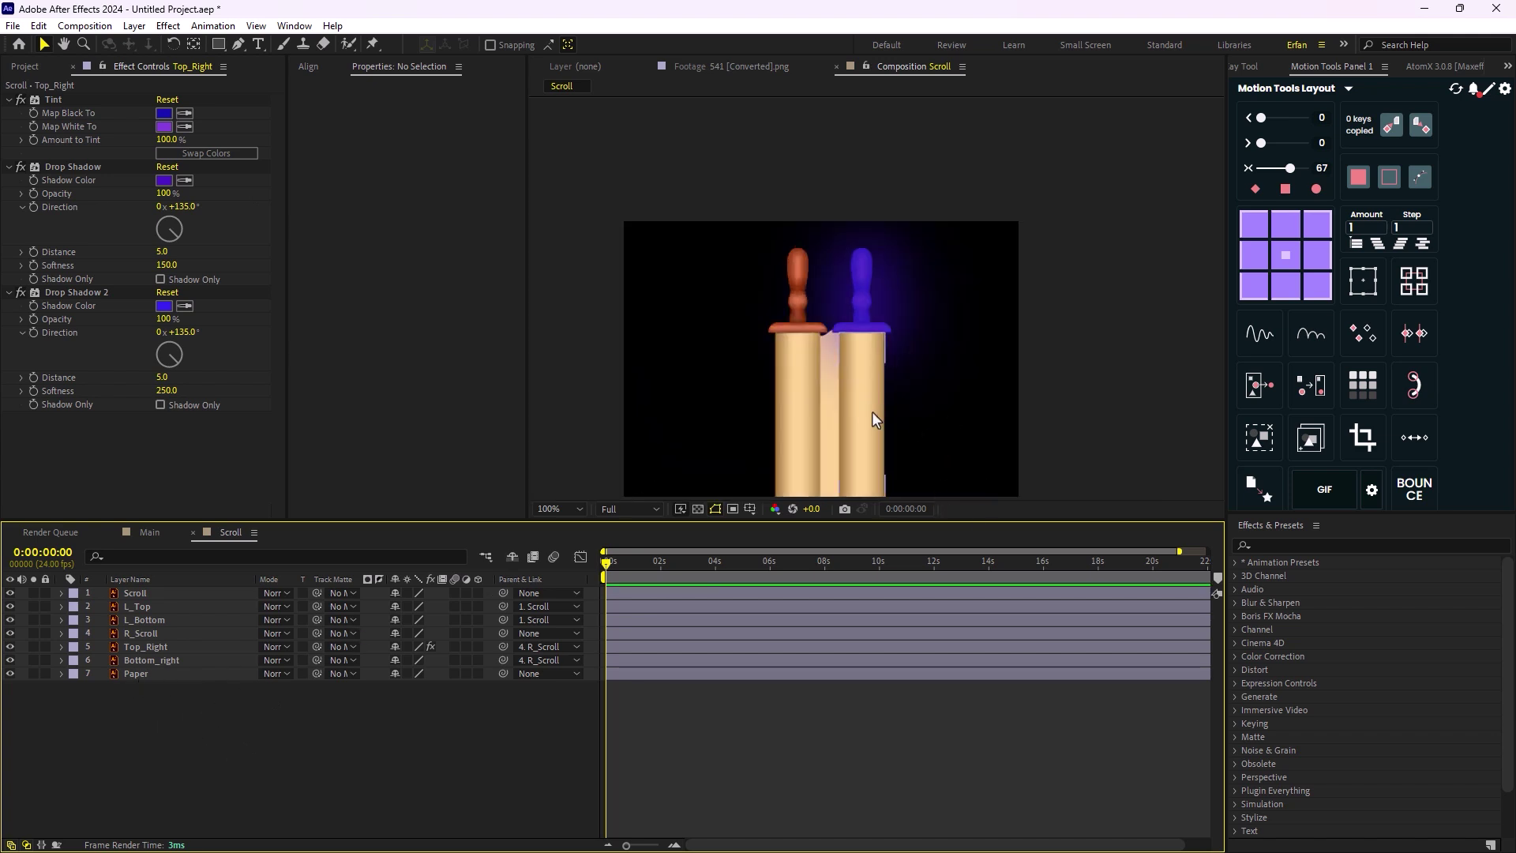
pyautogui.scroll(-2, 875, 410)
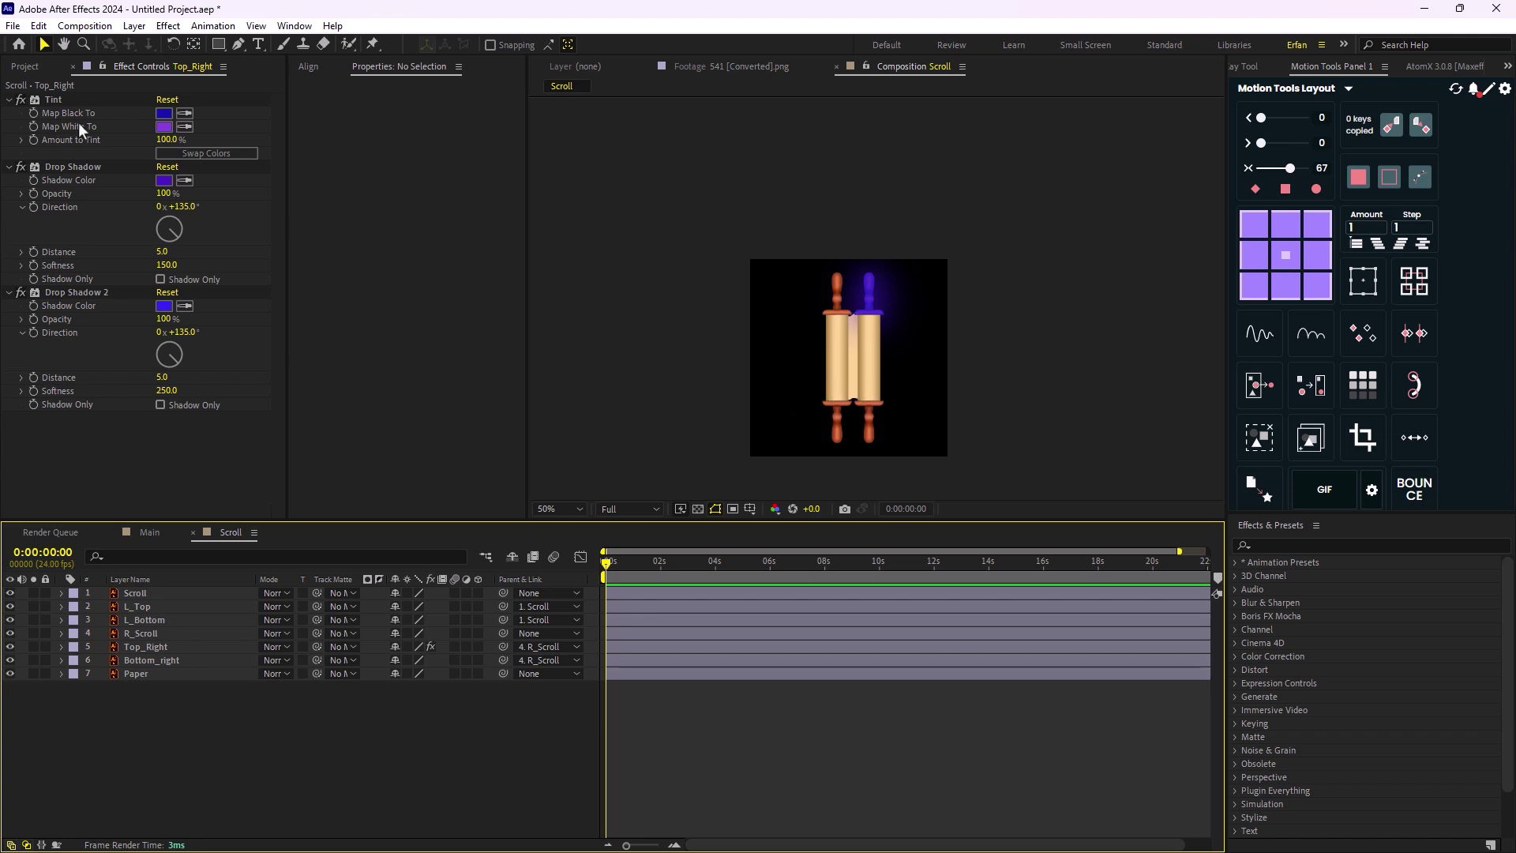
# - Copy the Tint and both Drop Shadow effects from Top_Right to the L_Top, L_Bottom and Bottom_right layers
pyautogui.click(10, 100)
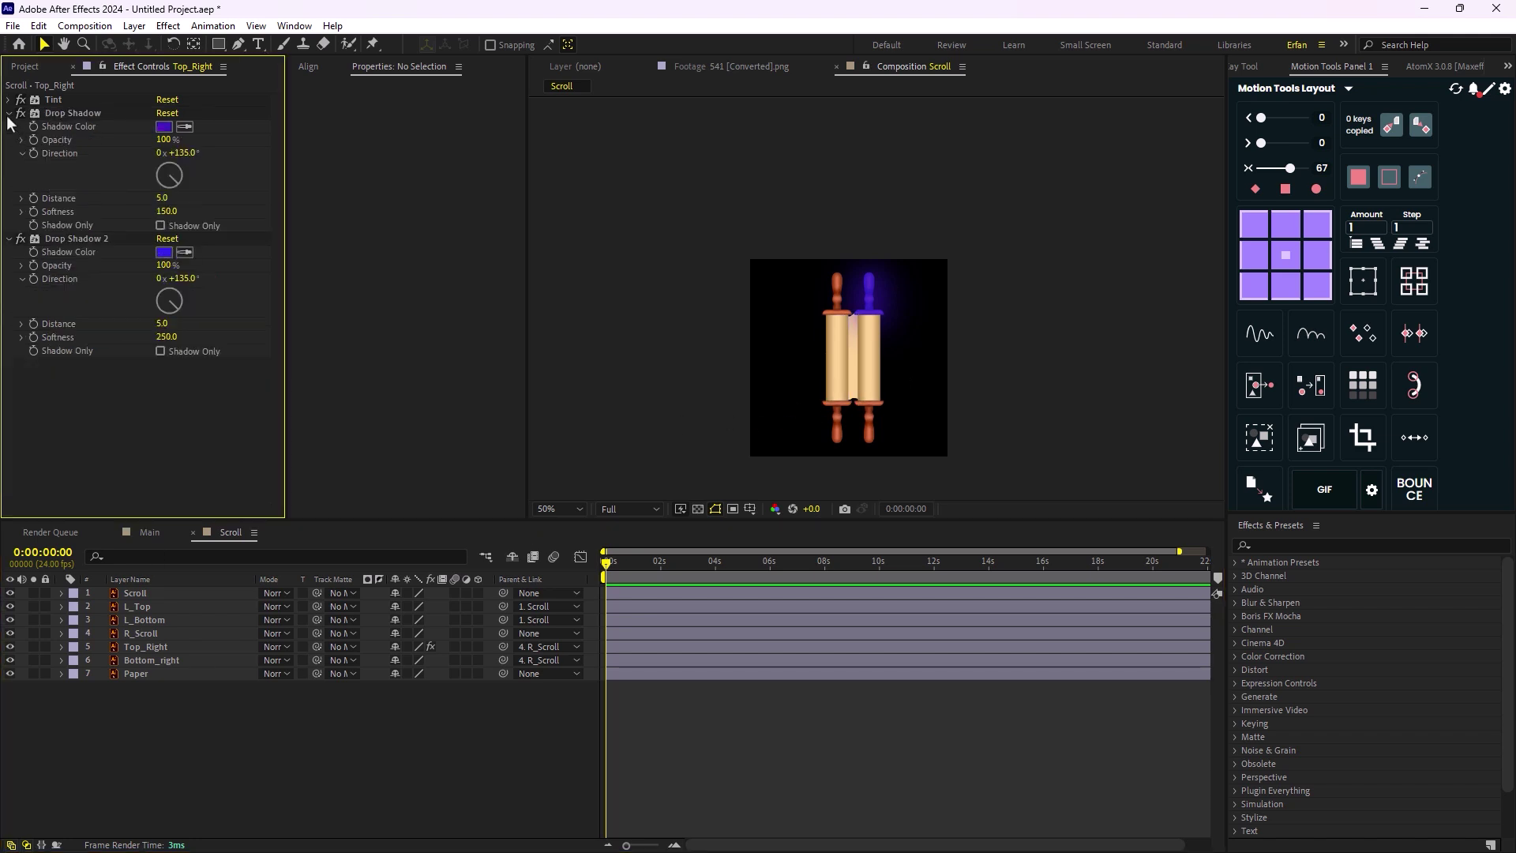
pyautogui.click(10, 113)
pyautogui.click(9, 126)
pyautogui.click(39, 127)
pyautogui.hotkey('ctrl', 'a')
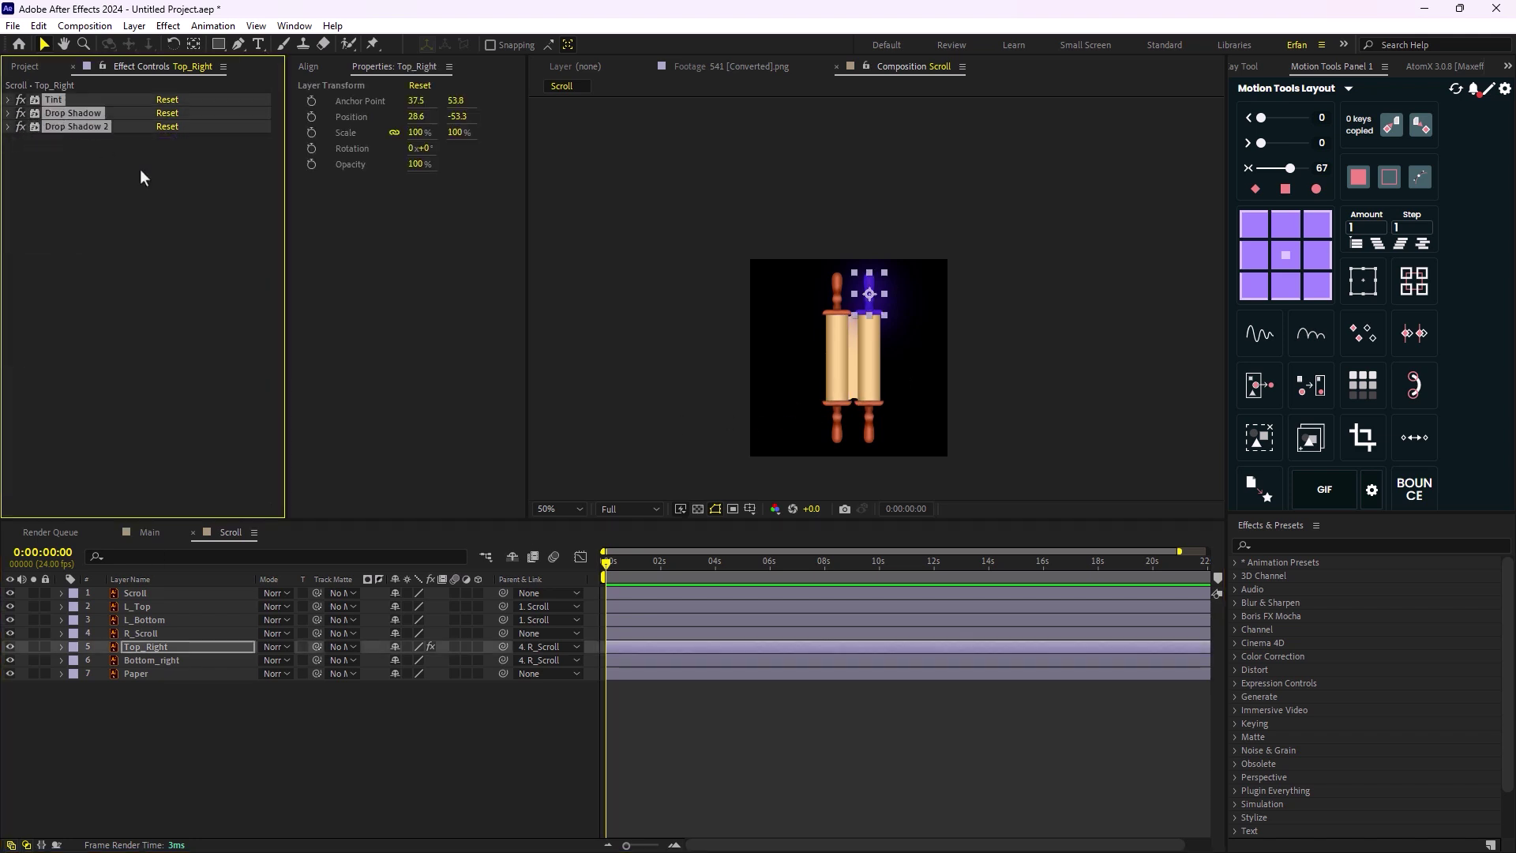
pyautogui.click(149, 620)
pyautogui.click(149, 605)
pyautogui.hotkey('ctrl', 'v')
pyautogui.click(193, 661)
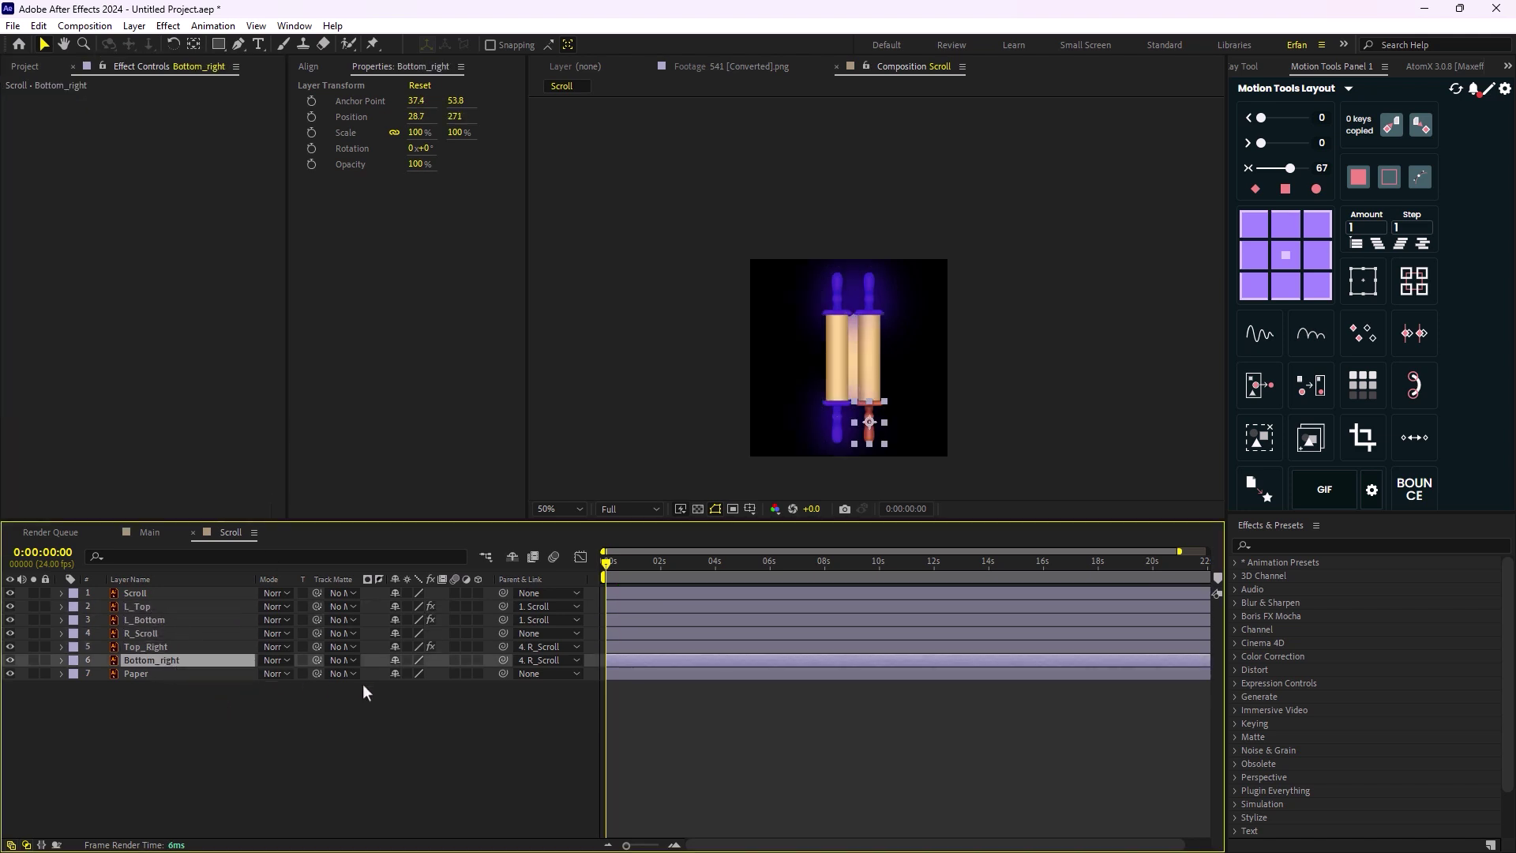
pyautogui.hotkey('ctrl', 'v')
# - Apply the Tint effect to the R_Scroll layer and set Map White To to a dark grey
pyautogui.press('.')
pyautogui.click(491, 637)
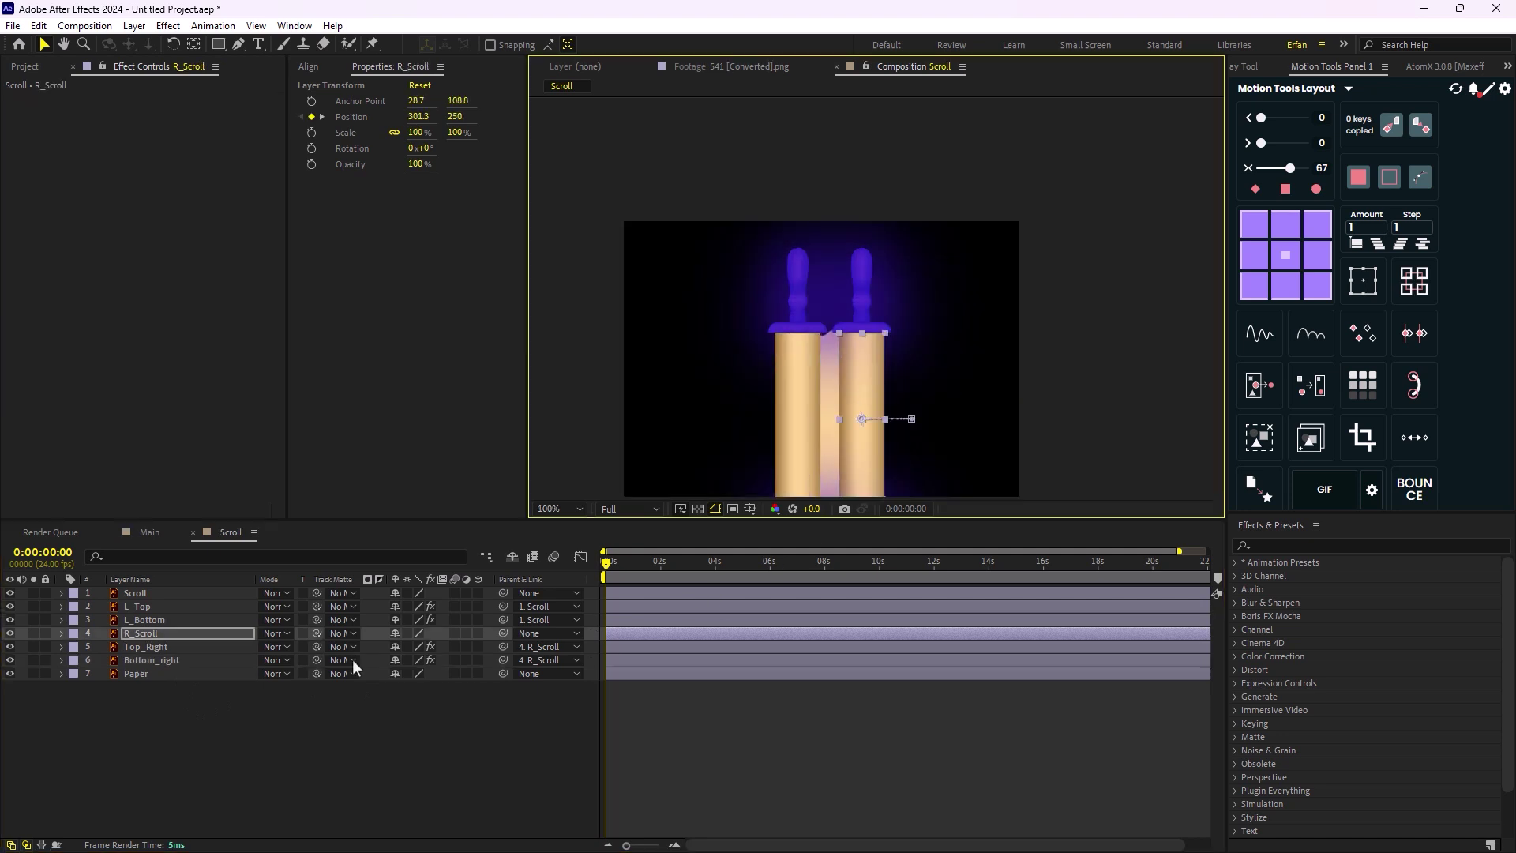
pyautogui.hotkey('ctrl', 'space')
pyautogui.write('tint')
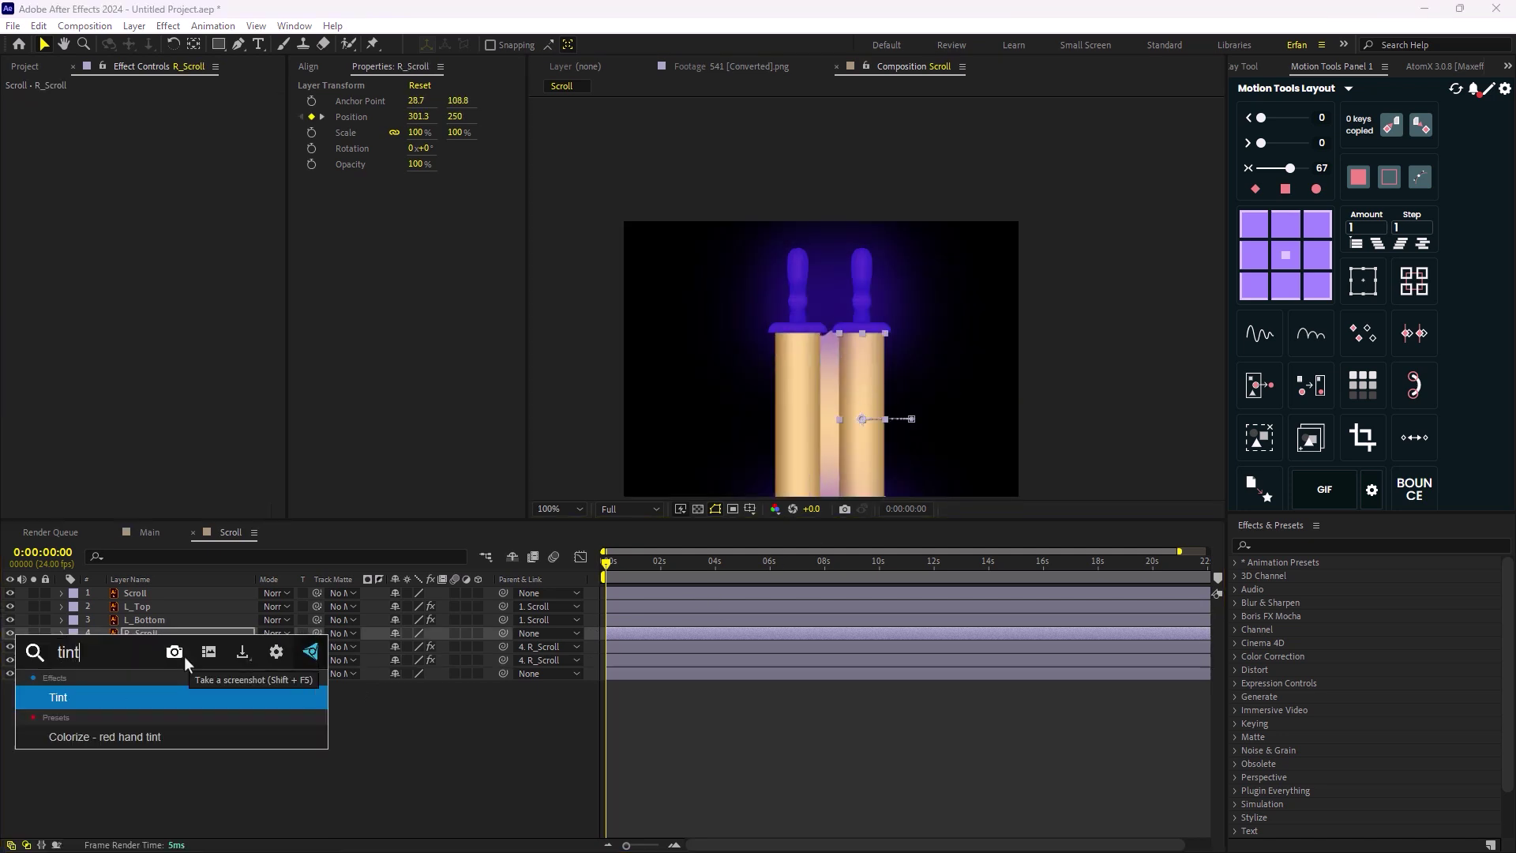
pyautogui.press('Return')
pyautogui.click(163, 127)
pyautogui.moveTo(907, 619); pyautogui.dragTo(732, 594)
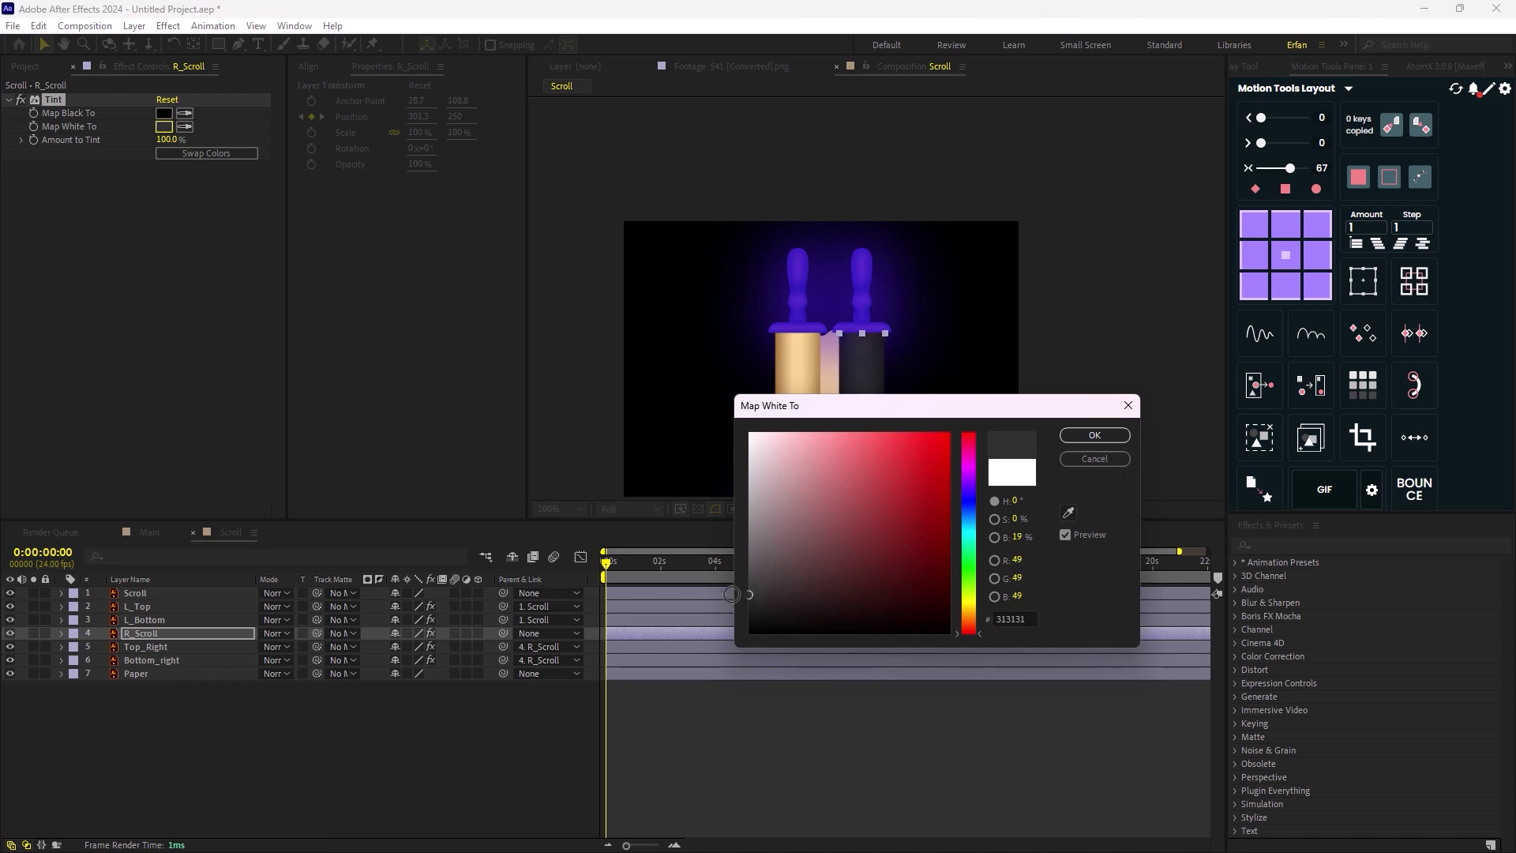
pyautogui.click(1094, 437)
# - Copy the Tint effect from R_Scroll to the Paper and Scroll layers and preview the opening animation
pyautogui.click(314, 784)
pyautogui.click(168, 635)
pyautogui.click(55, 100)
pyautogui.hotkey('ctrl', 'c')
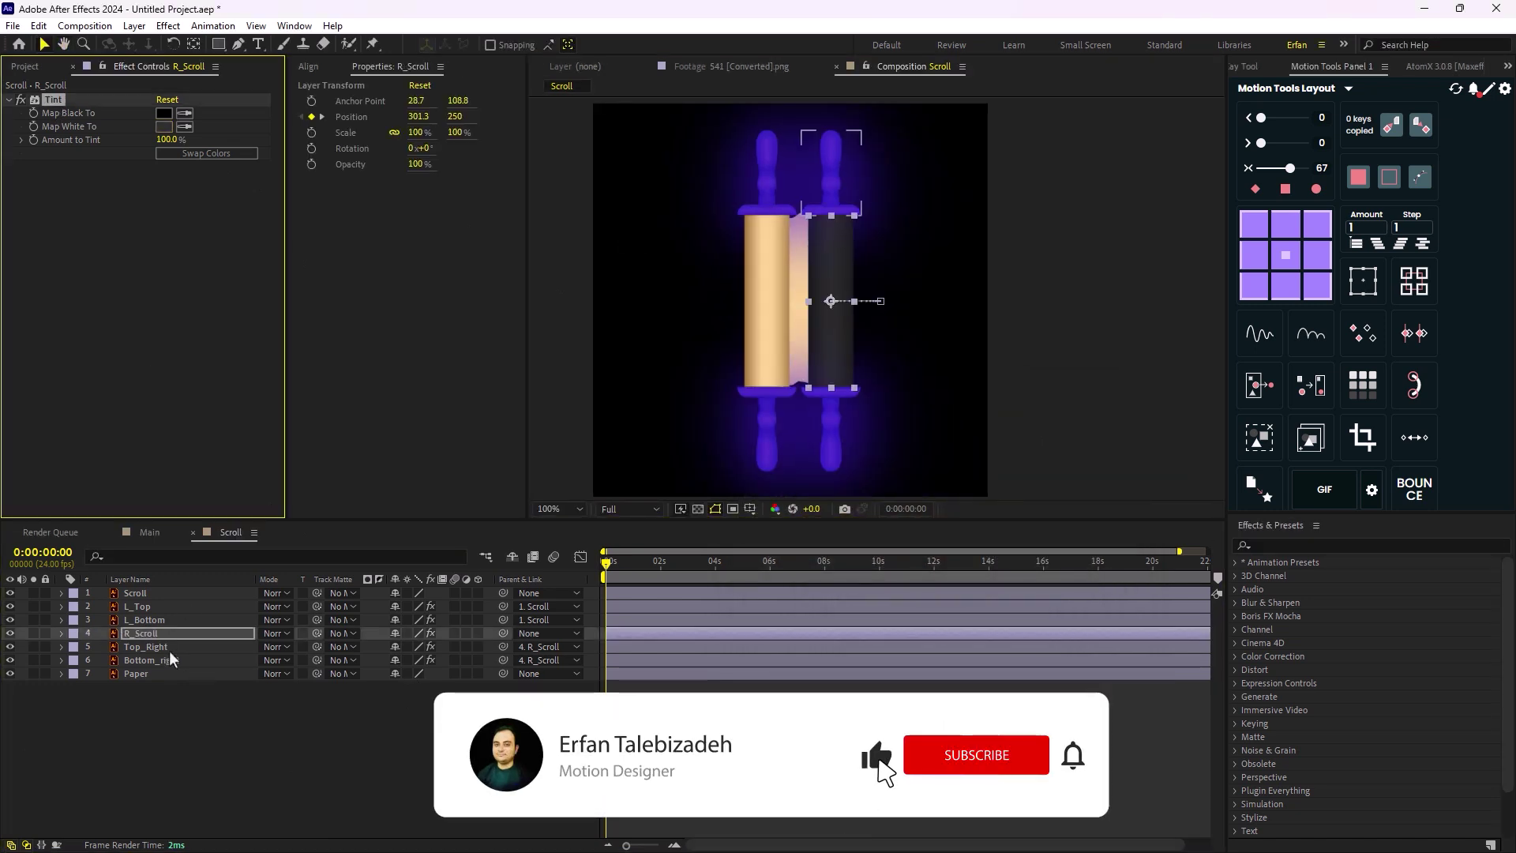
pyautogui.click(149, 673)
pyautogui.hotkey('ctrl', 'v')
pyautogui.click(144, 594)
pyautogui.hotkey('ctrl', 'v')
pyautogui.click(357, 760)
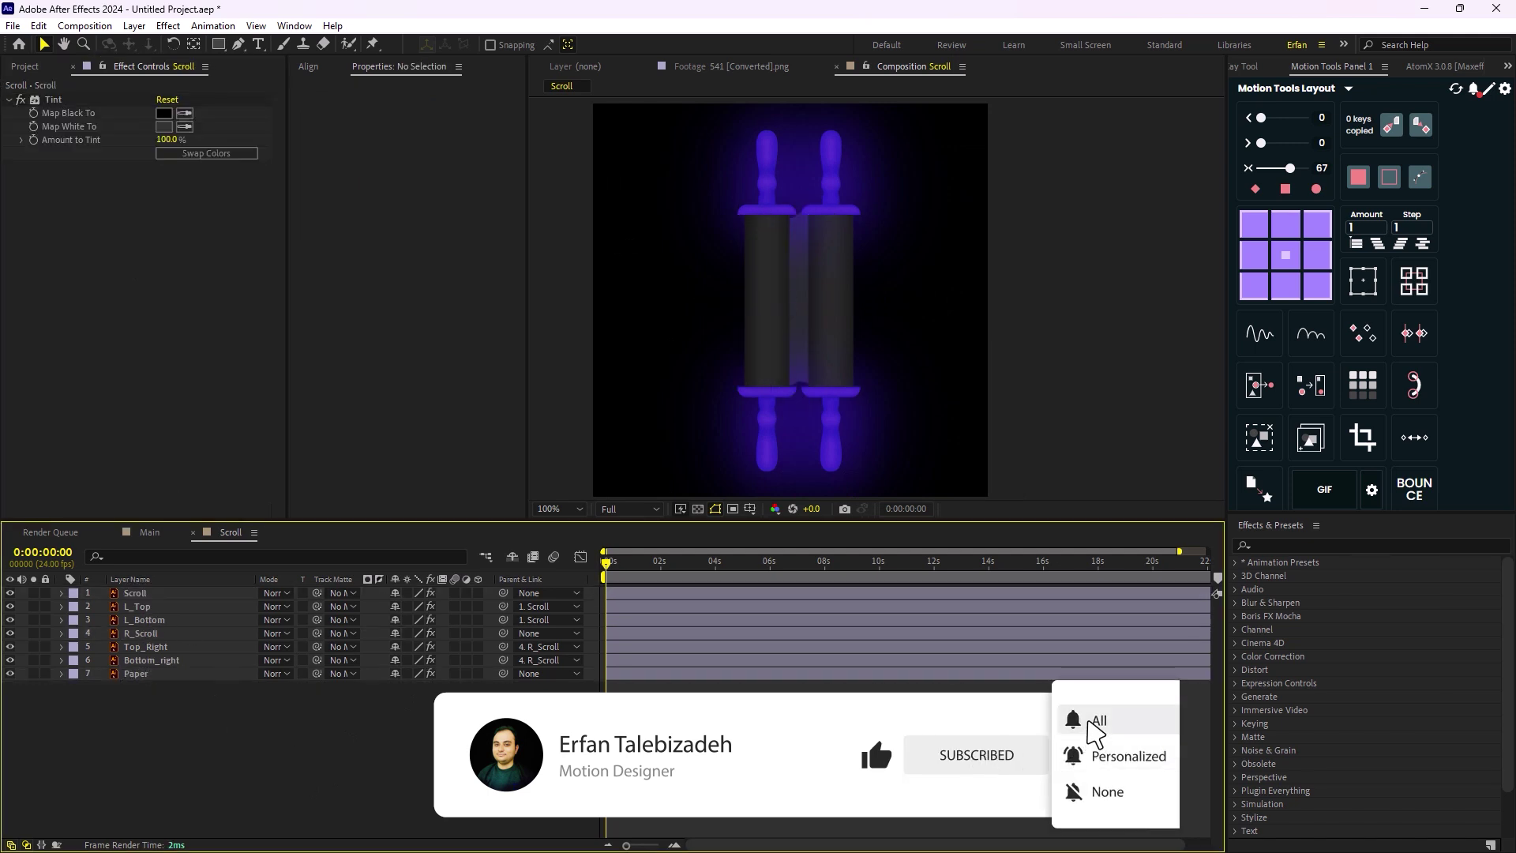
pyautogui.press('space')
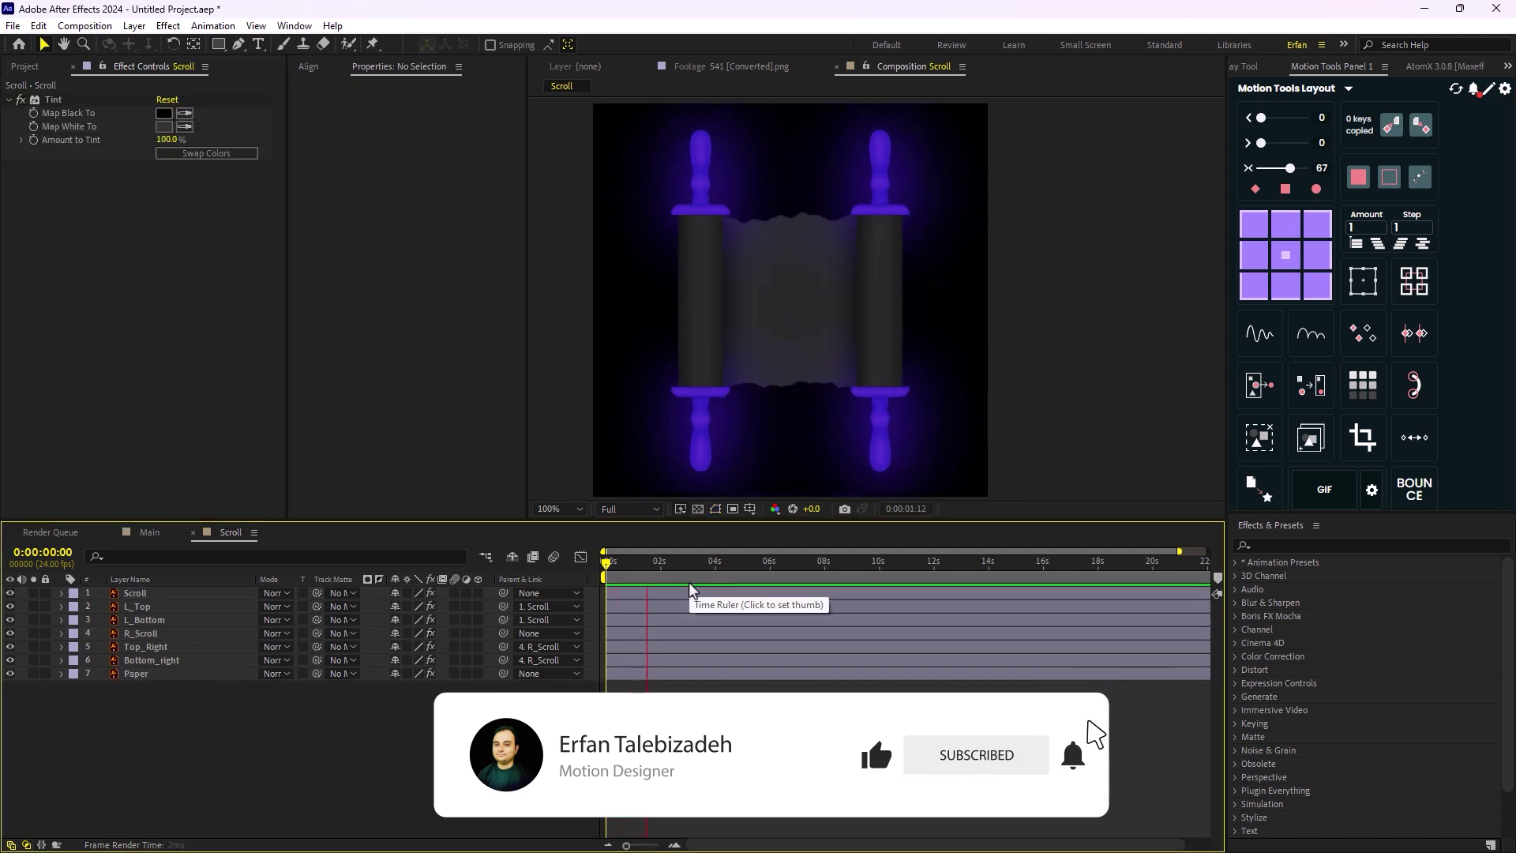
# - Add the Scroll composition as a layer at the centre of the Main composition
pyautogui.click(150, 532)
pyautogui.scroll(-2, 919, 379)
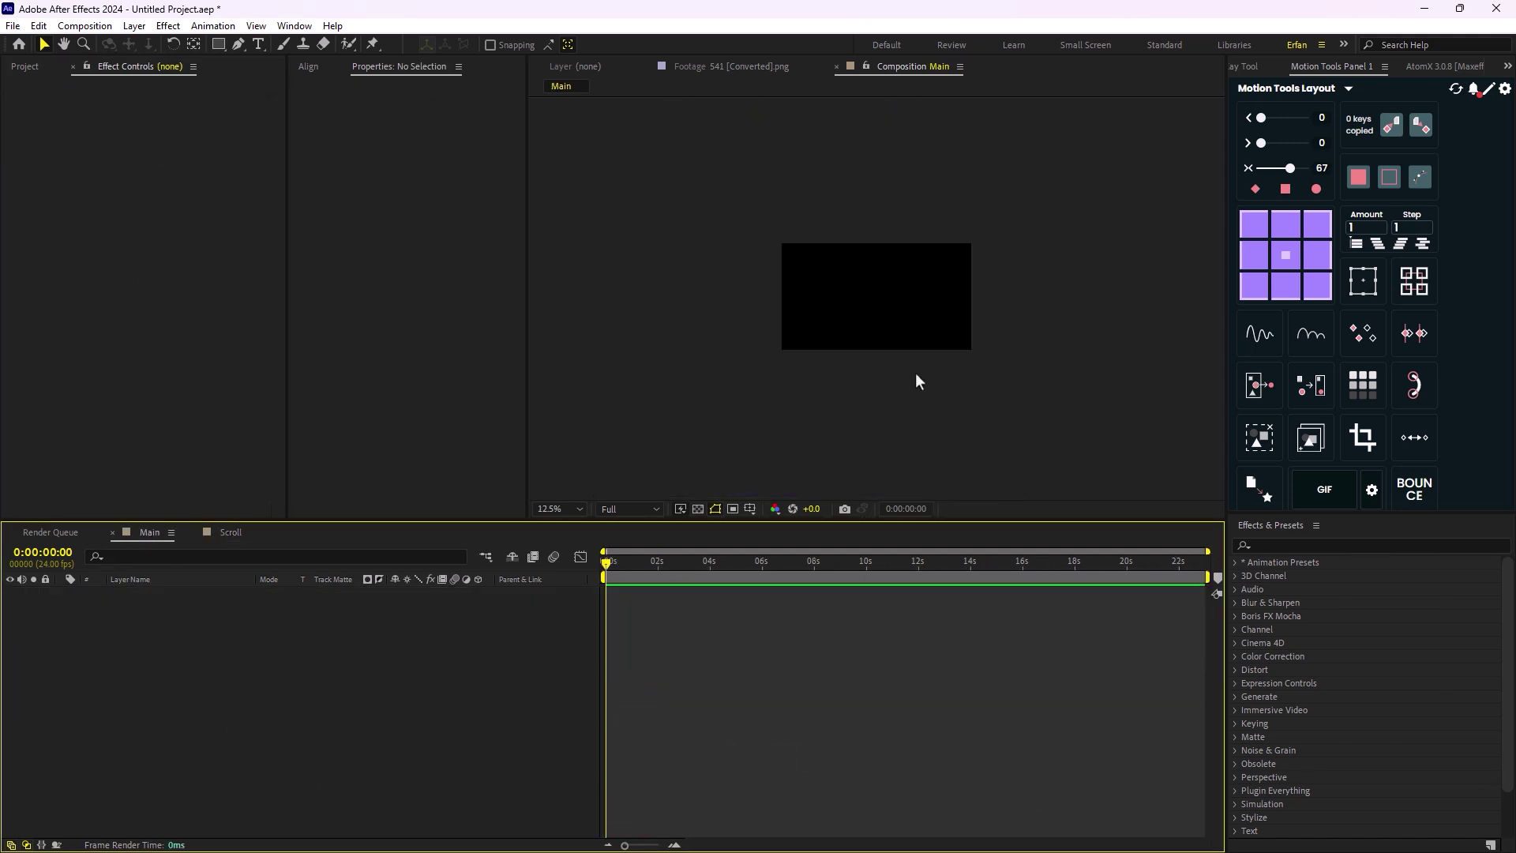
pyautogui.click(20, 68)
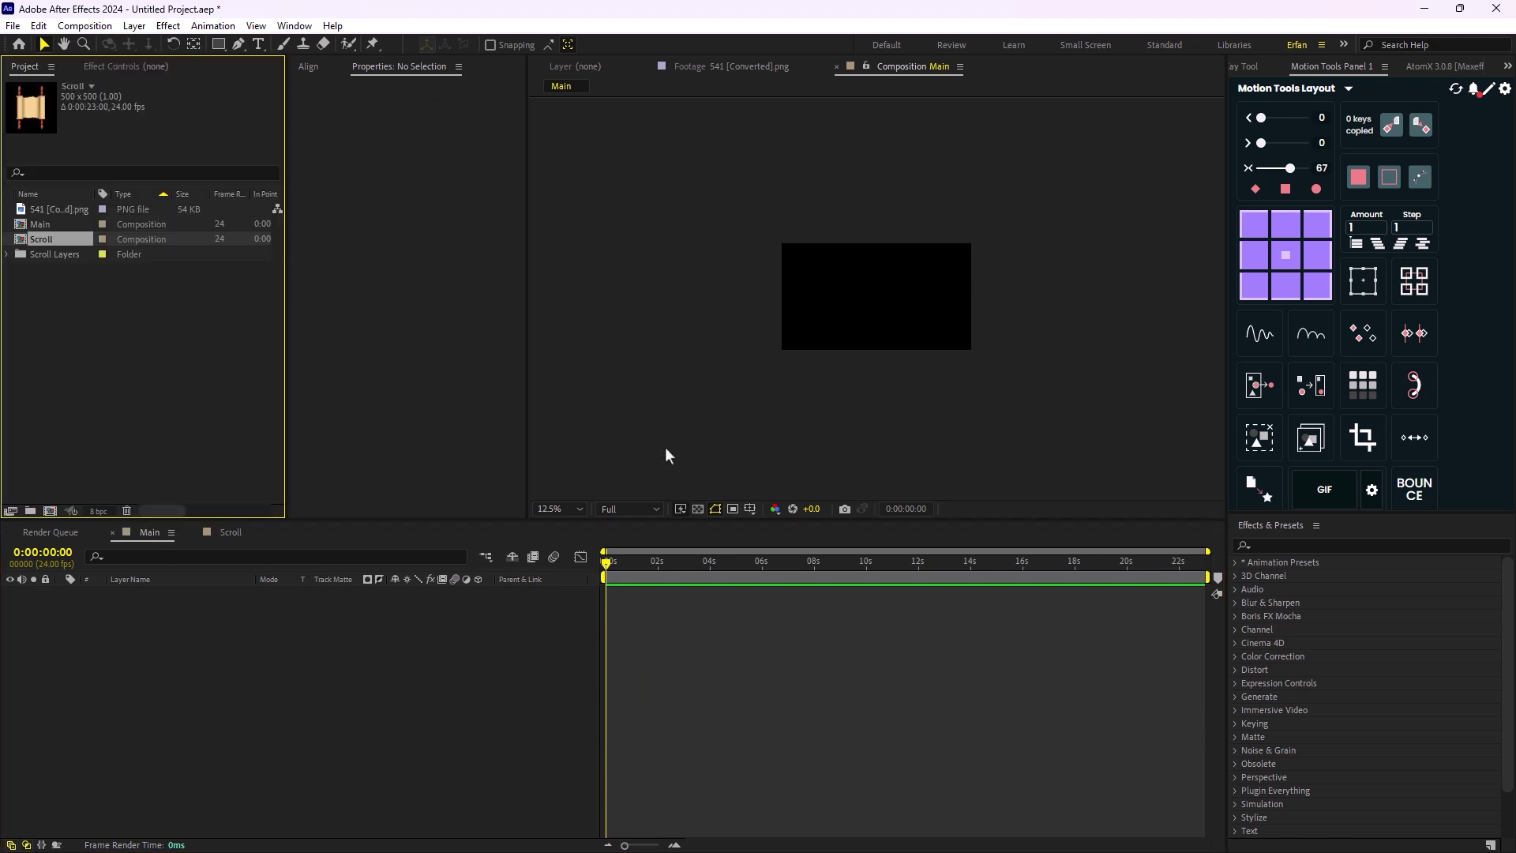
pyautogui.click(79, 306)
pyautogui.moveTo(44, 239); pyautogui.dragTo(878, 300)
pyautogui.scroll(2, 879, 332)
pyautogui.scroll(4, 881, 352)
pyautogui.scroll(-4, 882, 353)
# - Scale the Scroll layer in the Main composition to 173%
pyautogui.press('s')
pyautogui.moveTo(409, 612); pyautogui.dragTo(483, 628)
pyautogui.click(378, 739)
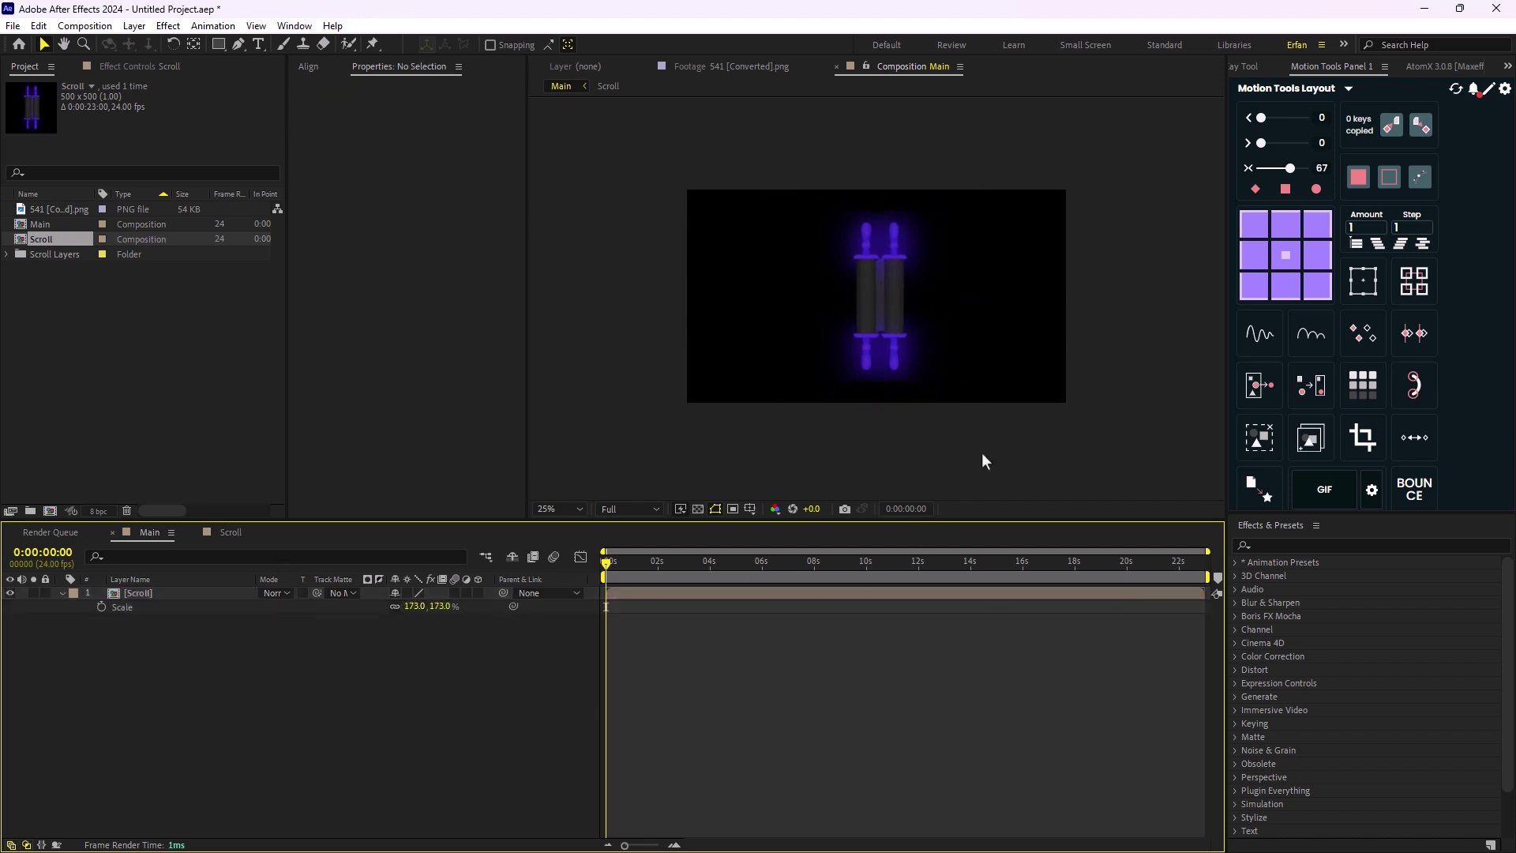
# - Add a red solid beneath the Scroll layer and fit it to the full composition size
pyautogui.hotkey('ctrl', 'y')
pyautogui.press('Return')
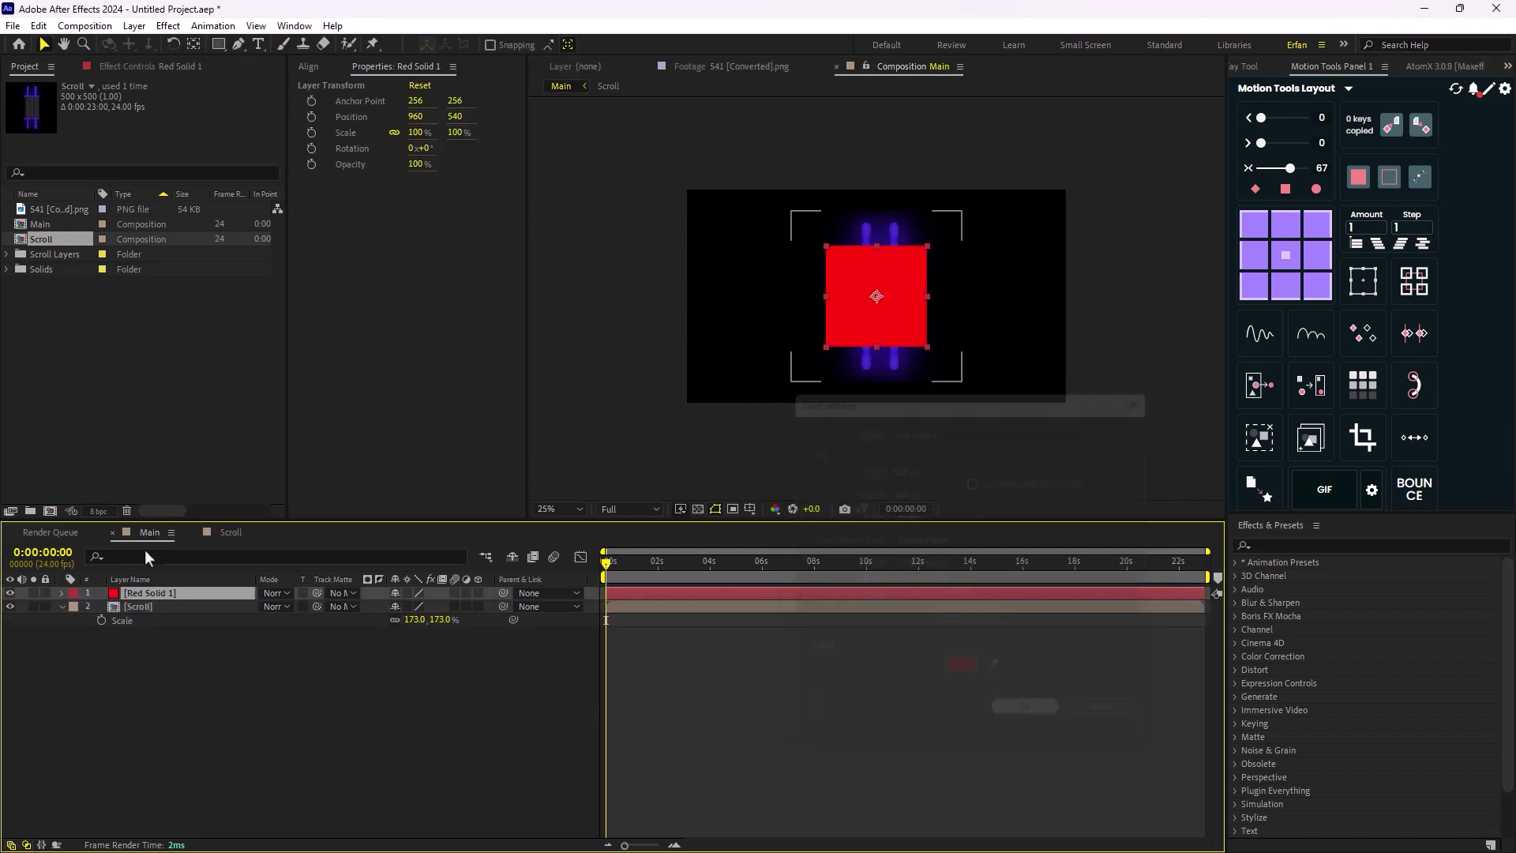
pyautogui.moveTo(158, 594); pyautogui.dragTo(206, 628)
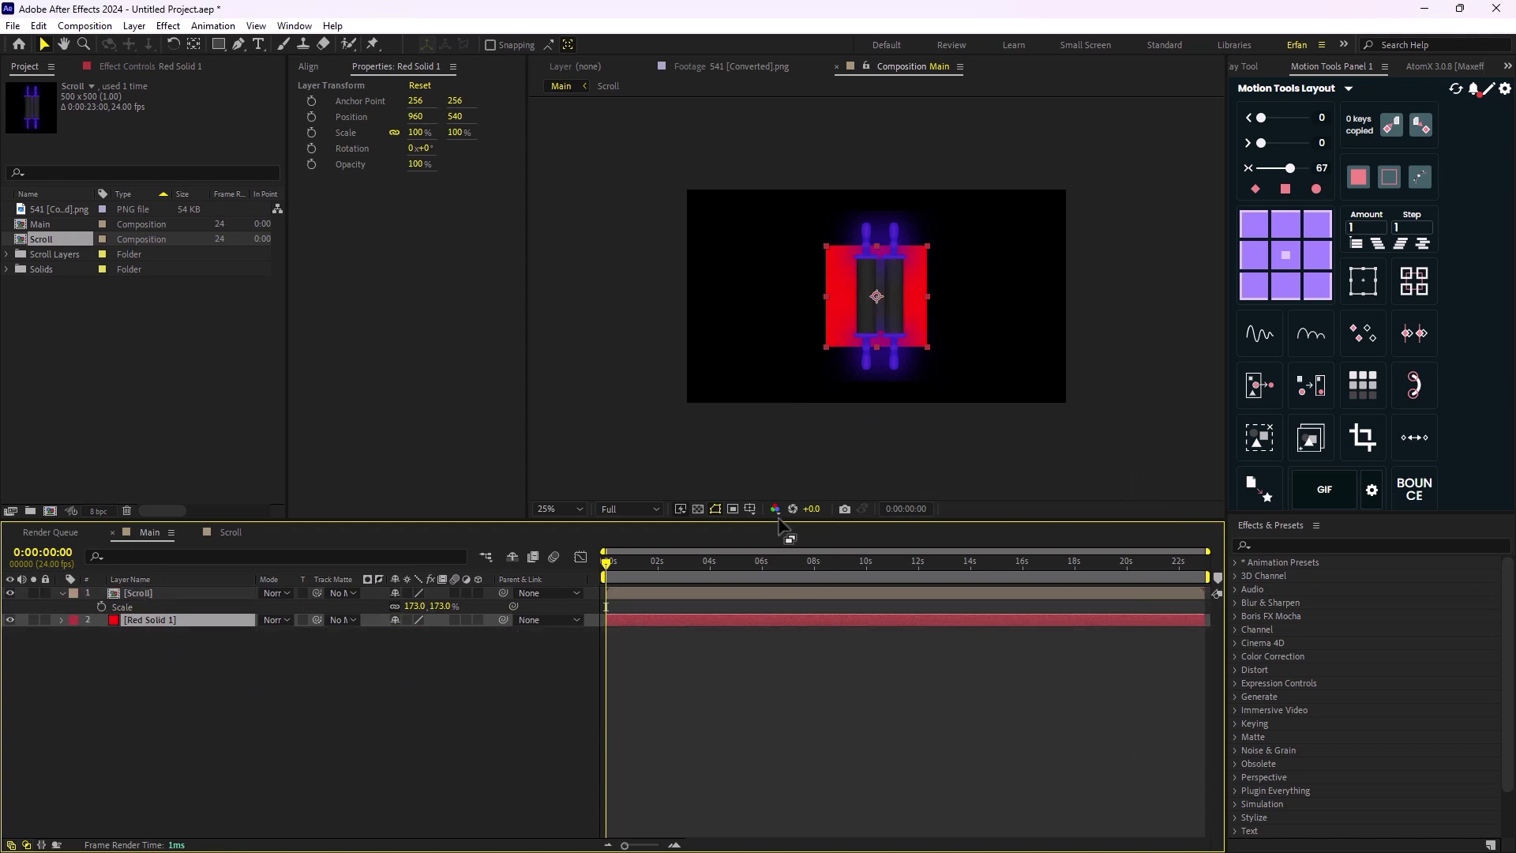
pyautogui.hotkey('ctrl', 'alt', 'f')
pyautogui.click(120, 640)
# - Rename the red solid layer as BG
pyautogui.click(155, 621)
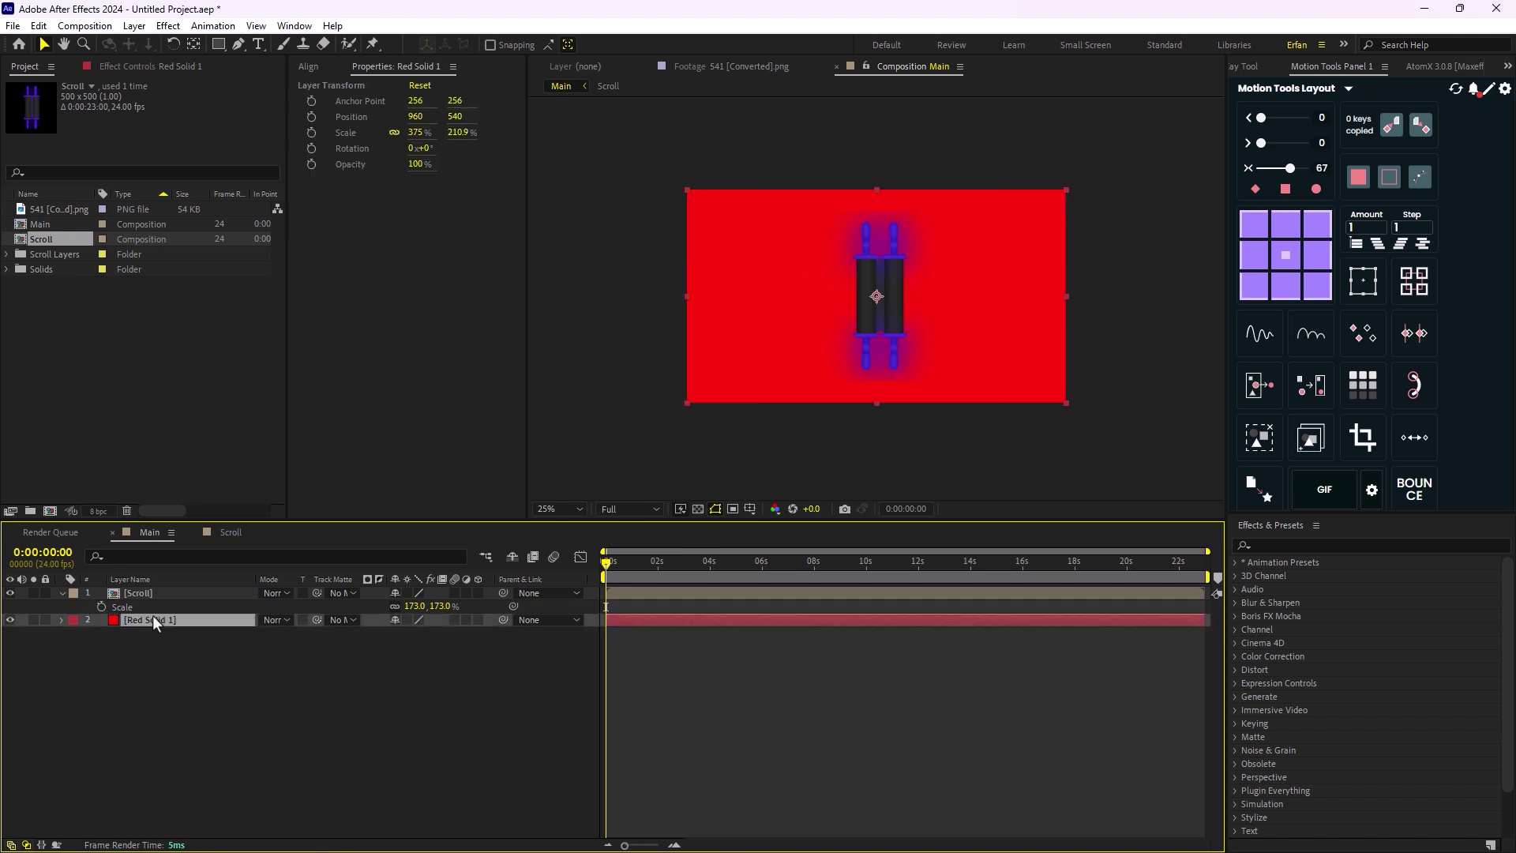
pyautogui.press('Return')
pyautogui.press('Return')
# - Apply the Gradient Ramp effect to the BG layer and set its End Color to a very dark navy blue
pyautogui.hotkey('ctrl', 'space')
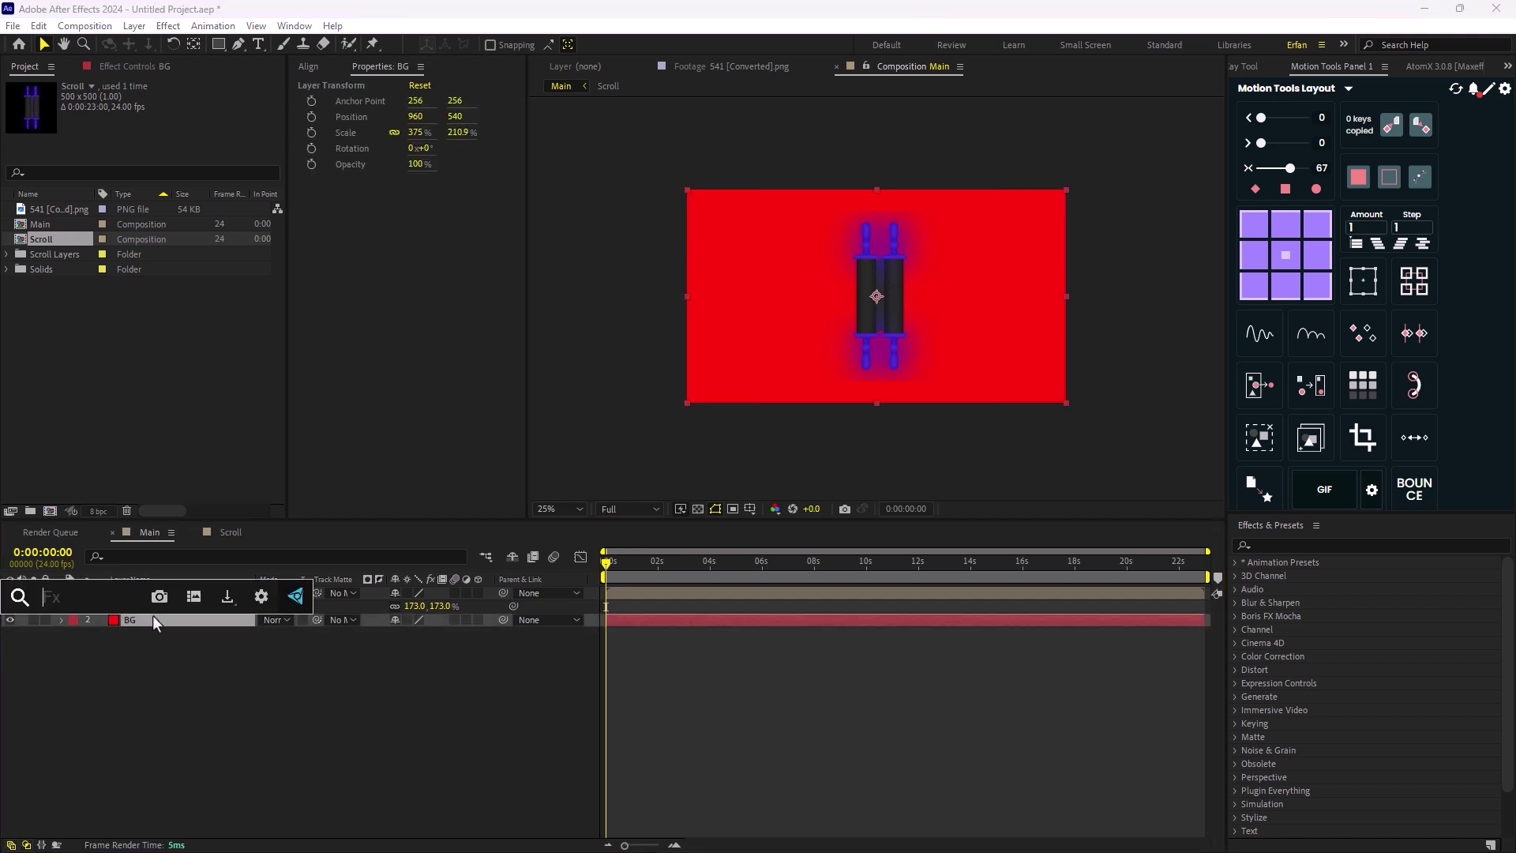
pyautogui.write('grad')
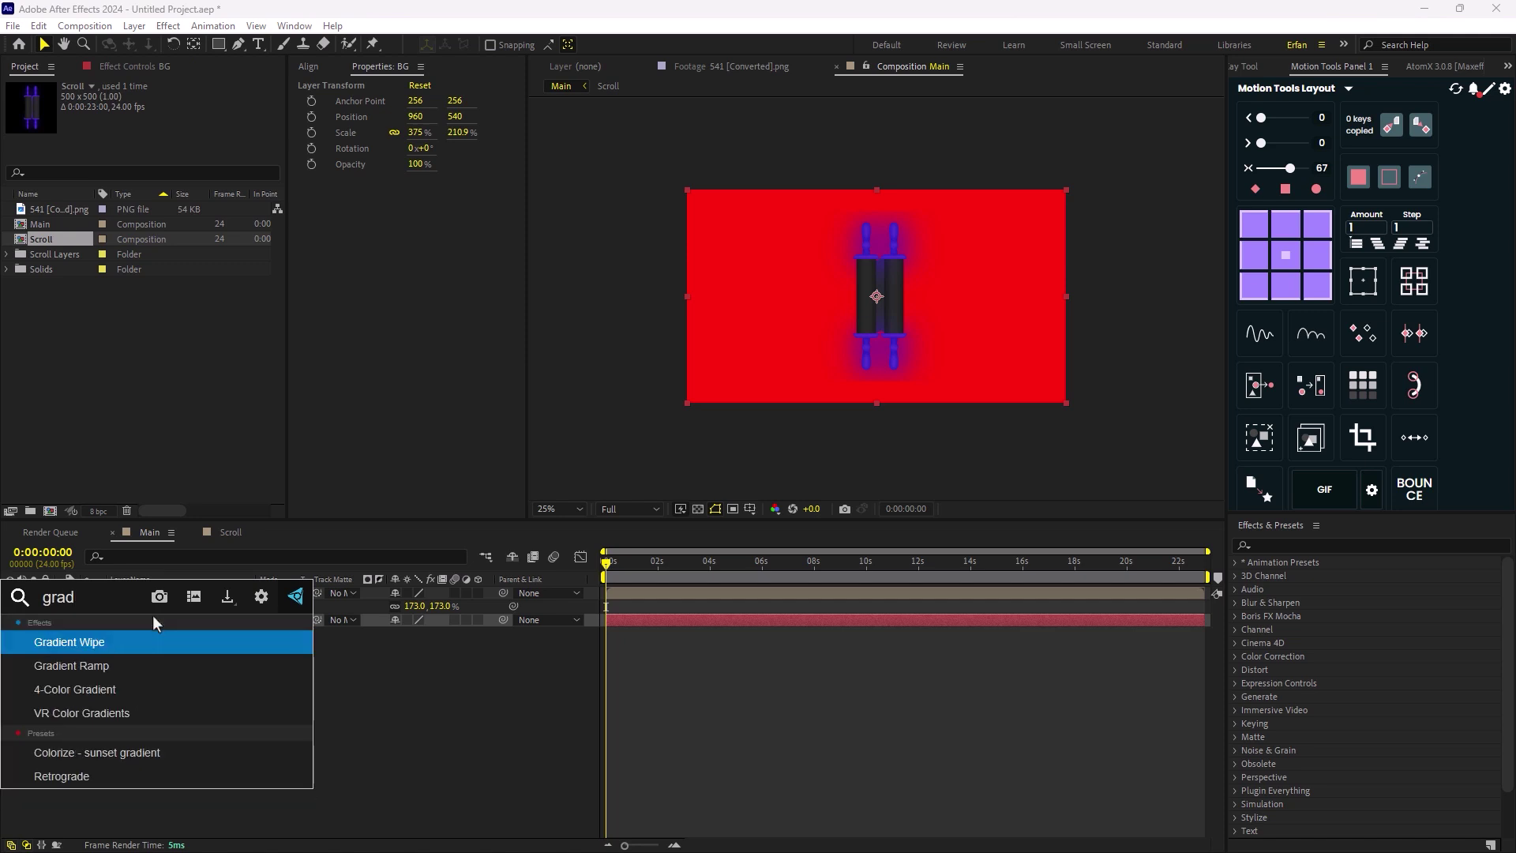
pyautogui.press('Down')
pyautogui.press('Return')
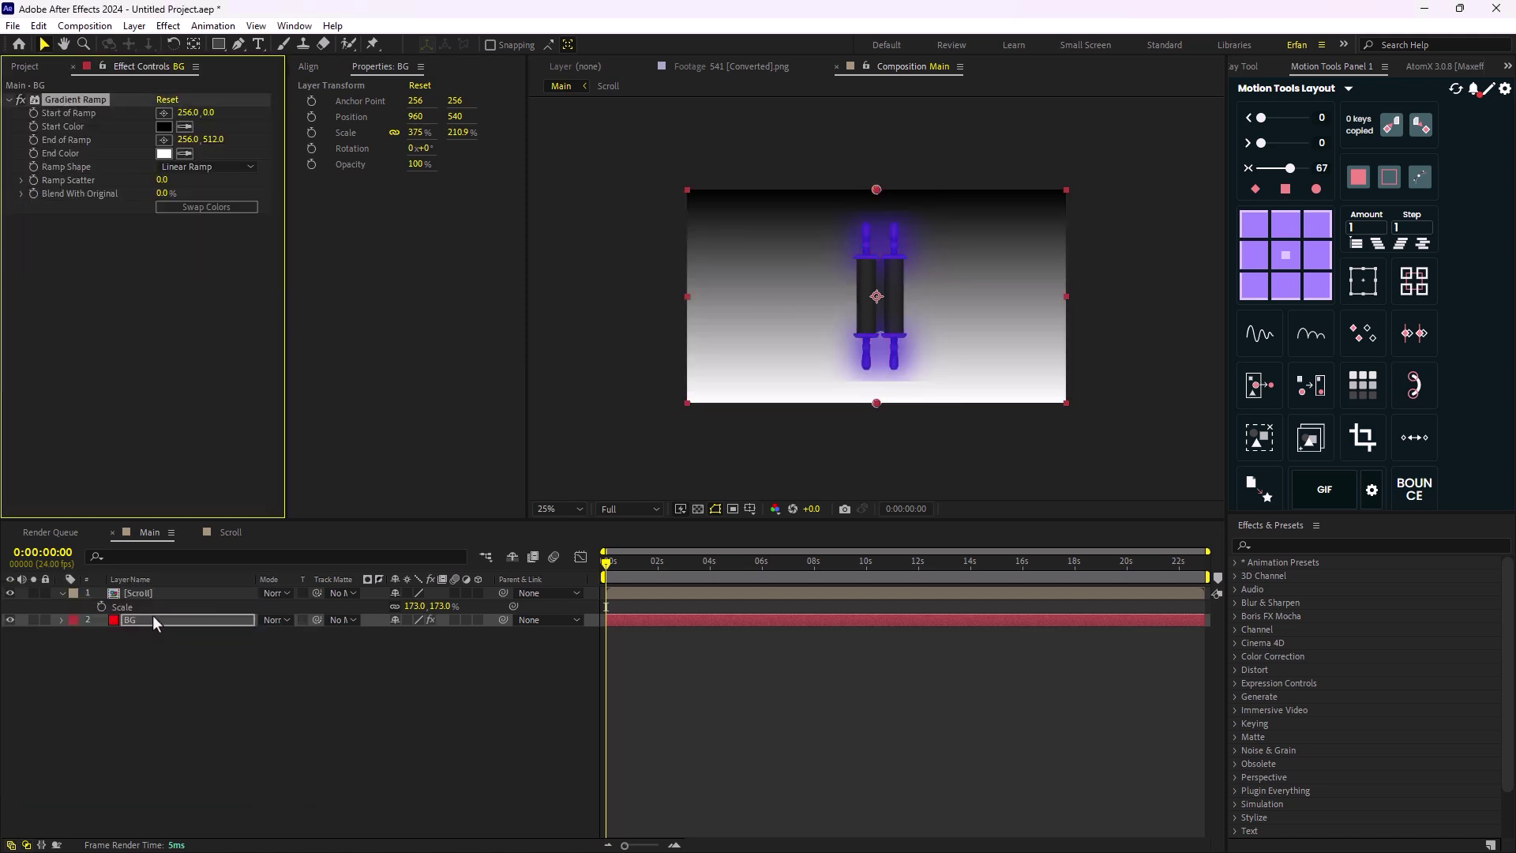
pyautogui.click(164, 153)
pyautogui.click(959, 509)
pyautogui.moveTo(934, 513)
pyautogui.mouseDown()
pyautogui.moveTo(931, 552)
pyautogui.moveTo(903, 559)
pyautogui.moveTo(908, 585)
pyautogui.moveTo(936, 599)
pyautogui.mouseUp()
pyautogui.click(1094, 436)
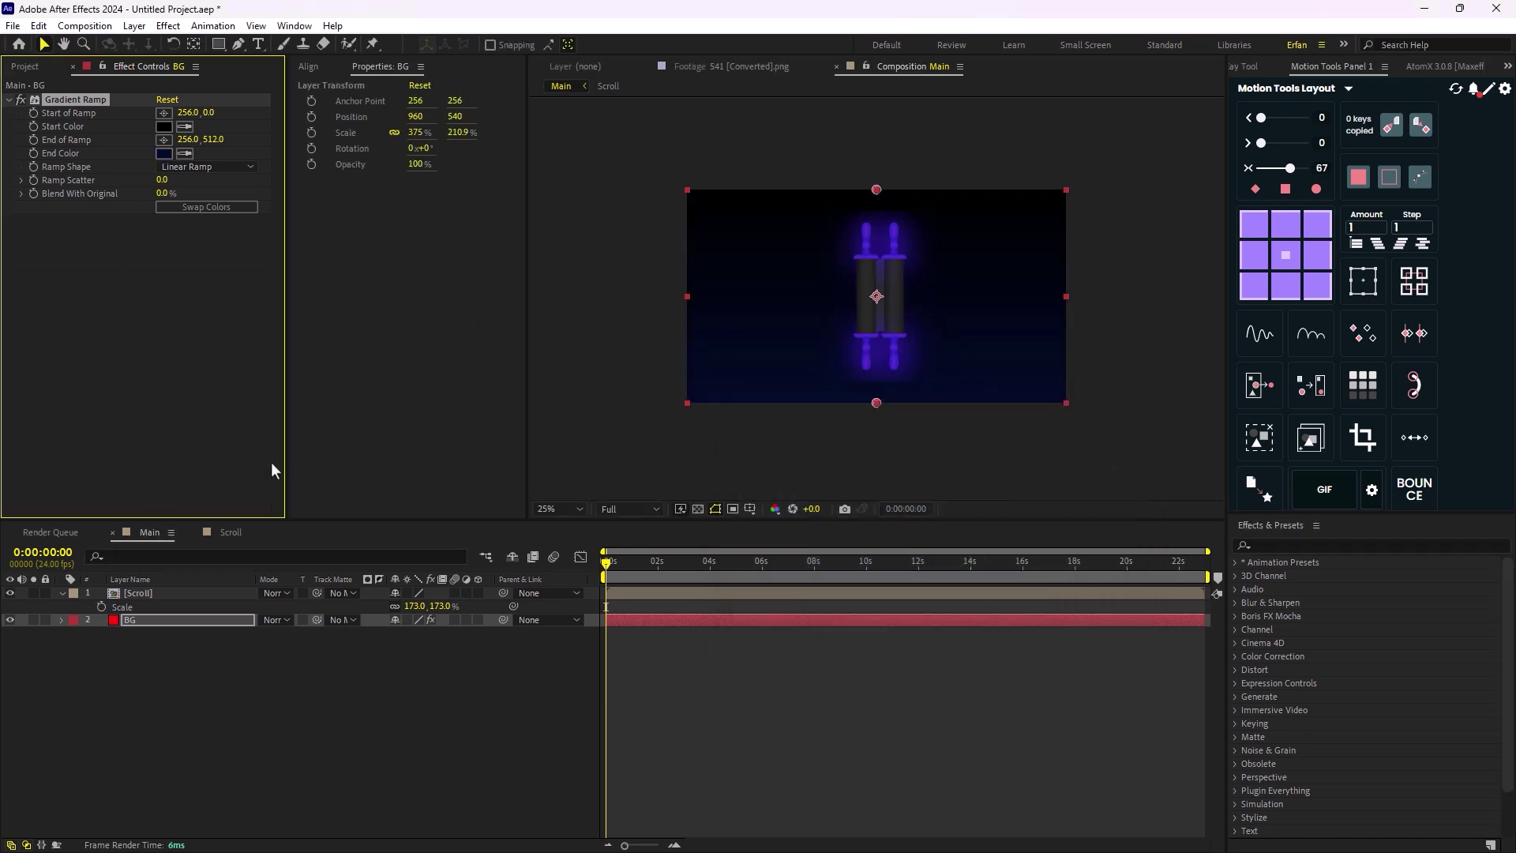
# - Set the Ramp Shape of the Gradient Ramp on BG to Radial Ramp
pyautogui.click(184, 162)
pyautogui.click(201, 199)
pyautogui.click(954, 645)
pyautogui.click(851, 333)
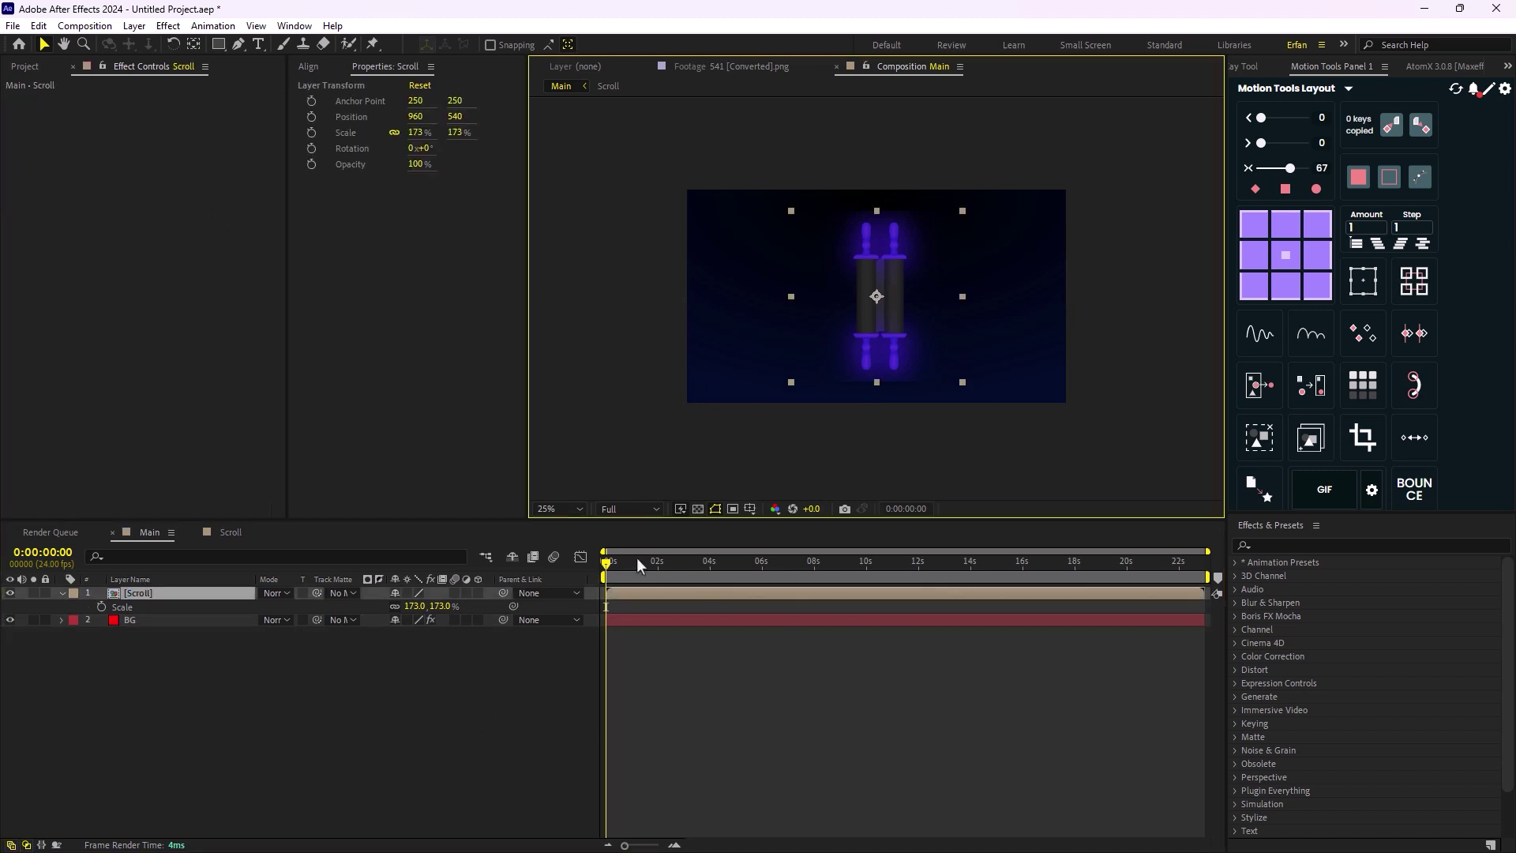
pyautogui.press('.')
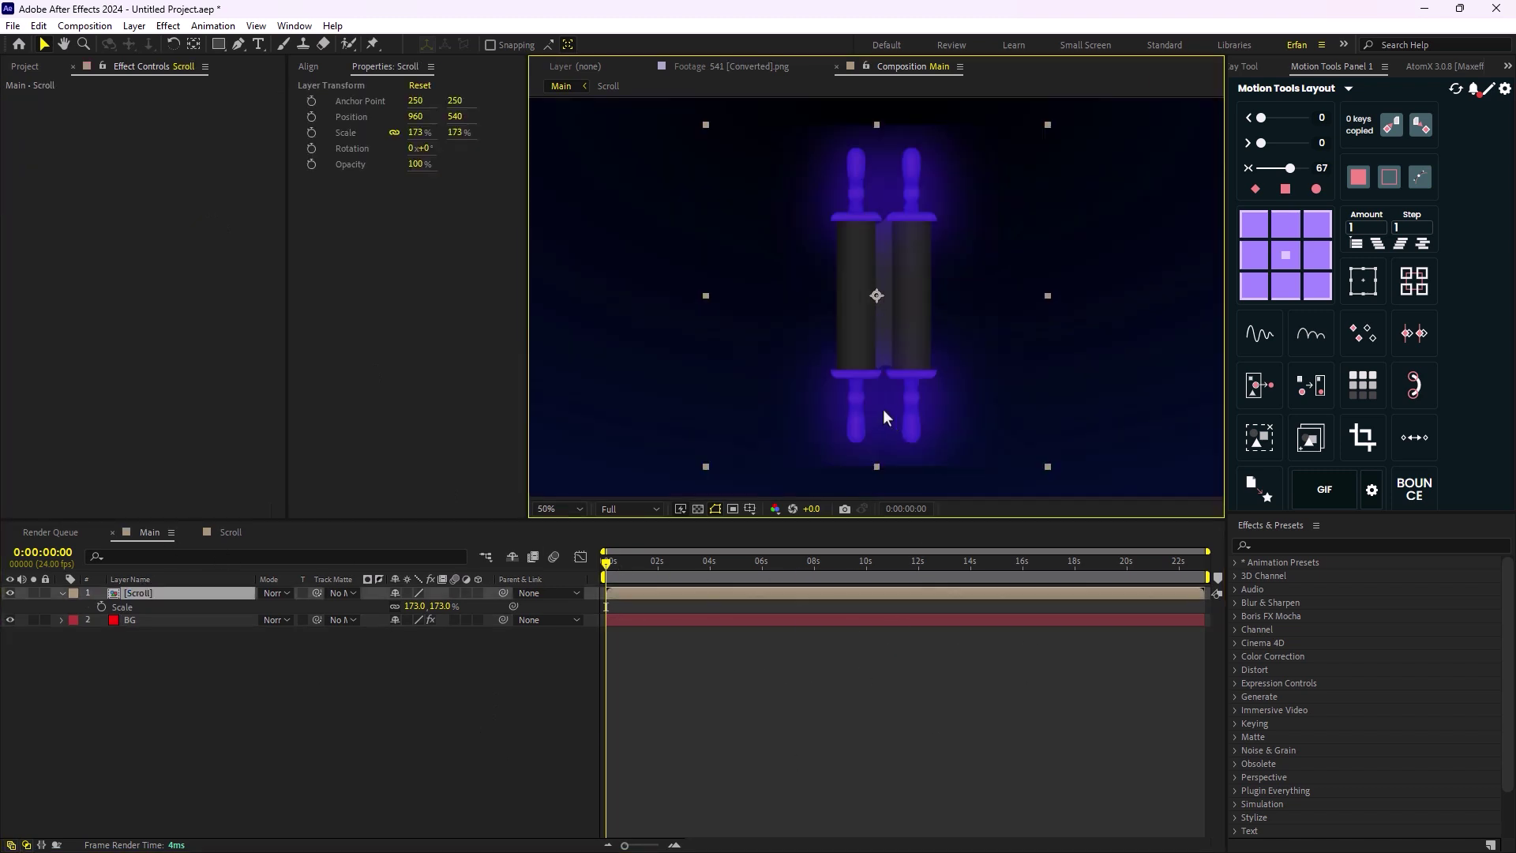
pyautogui.press(',')
pyautogui.click(26, 66)
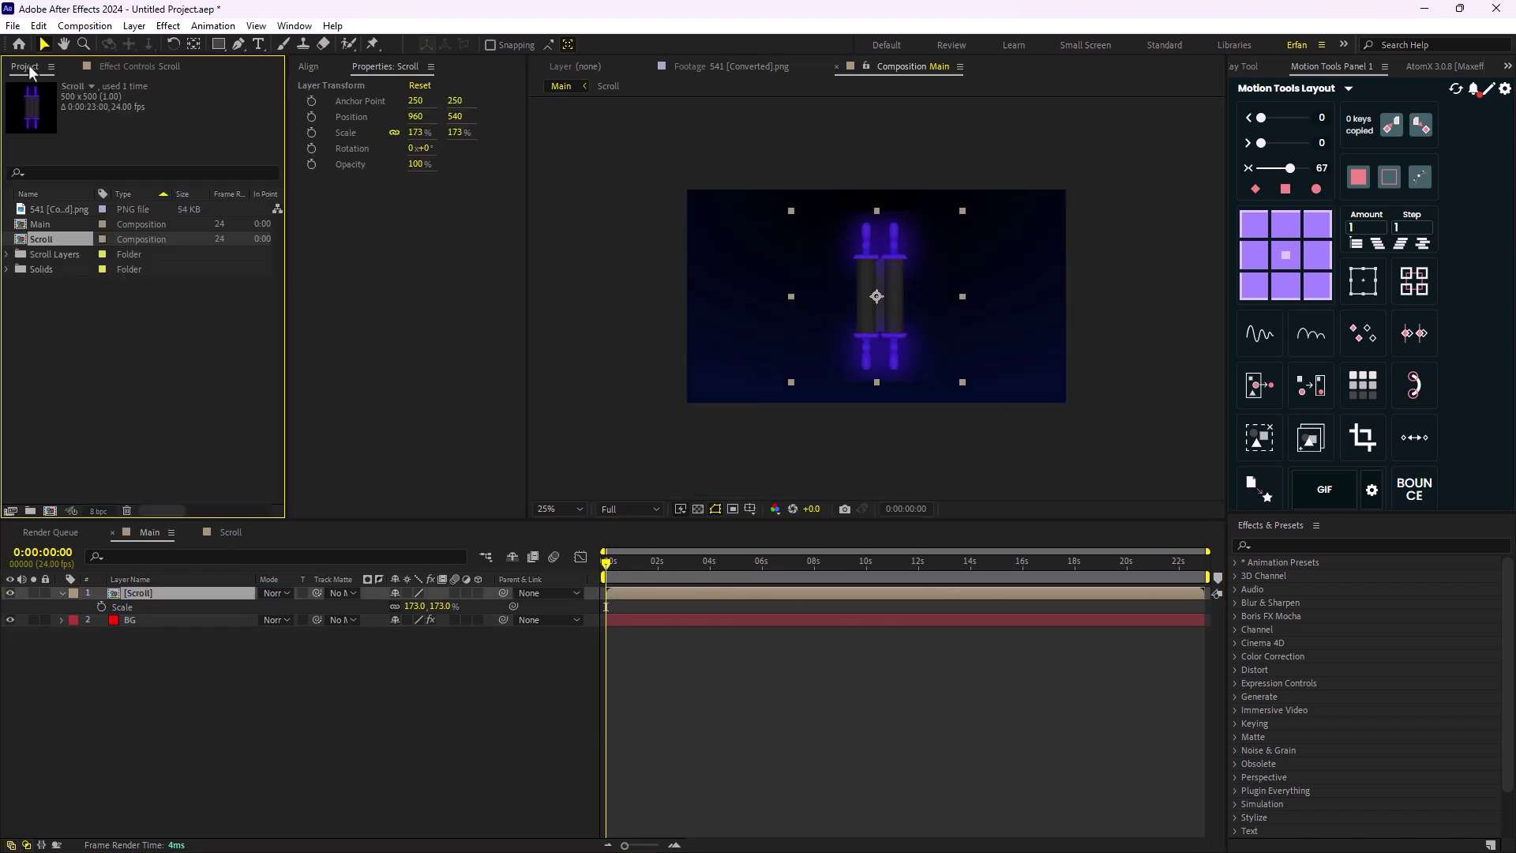
# - Resize the Scroll composition to 1920 px wide by 1080 px high
pyautogui.rightClick(47, 239)
pyautogui.click(95, 252)
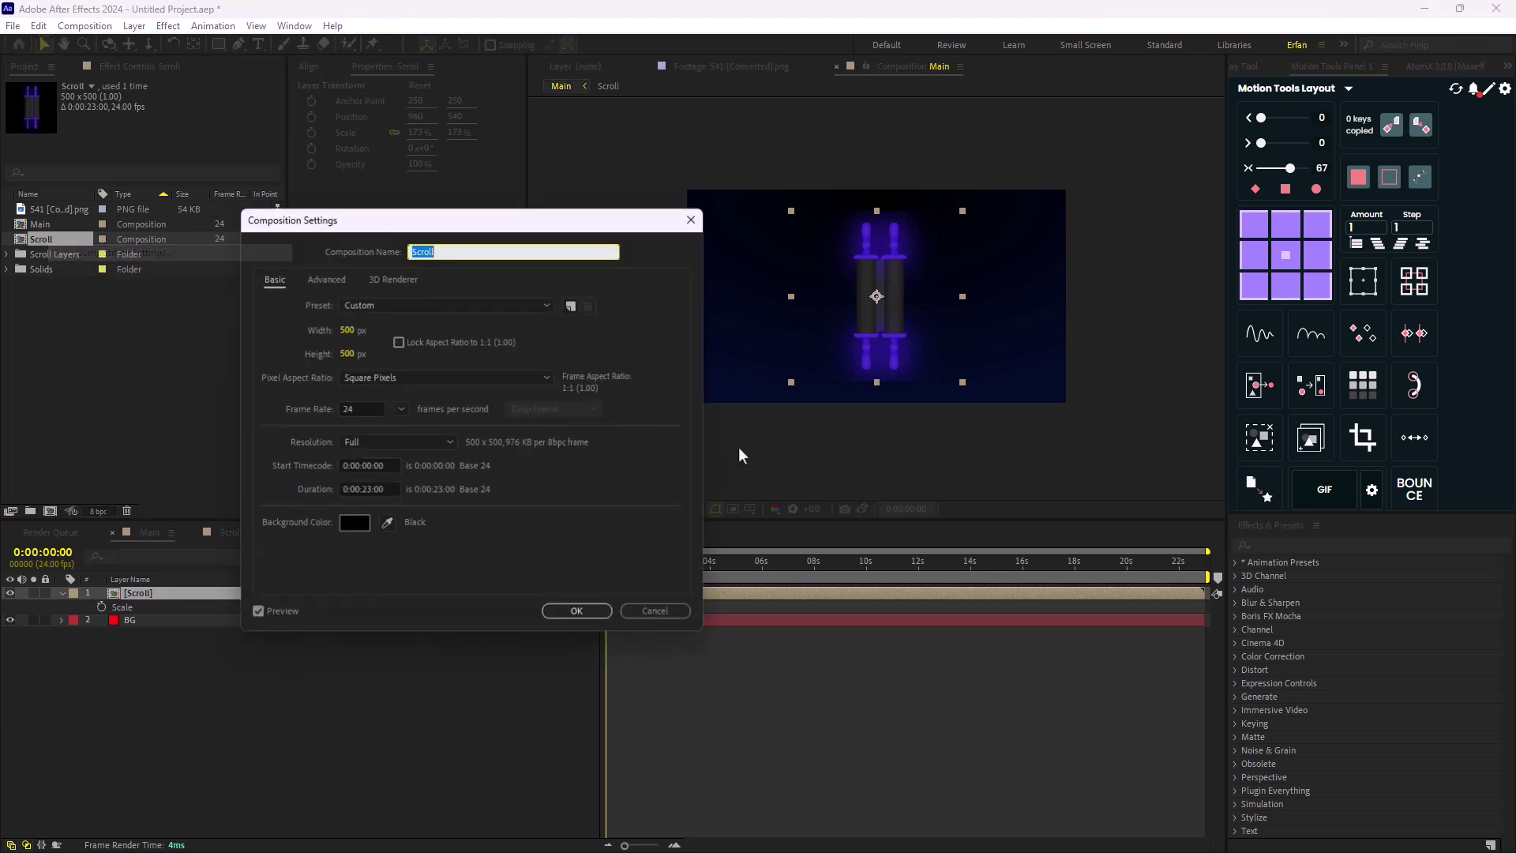
pyautogui.click(335, 330)
pyautogui.write('1920')
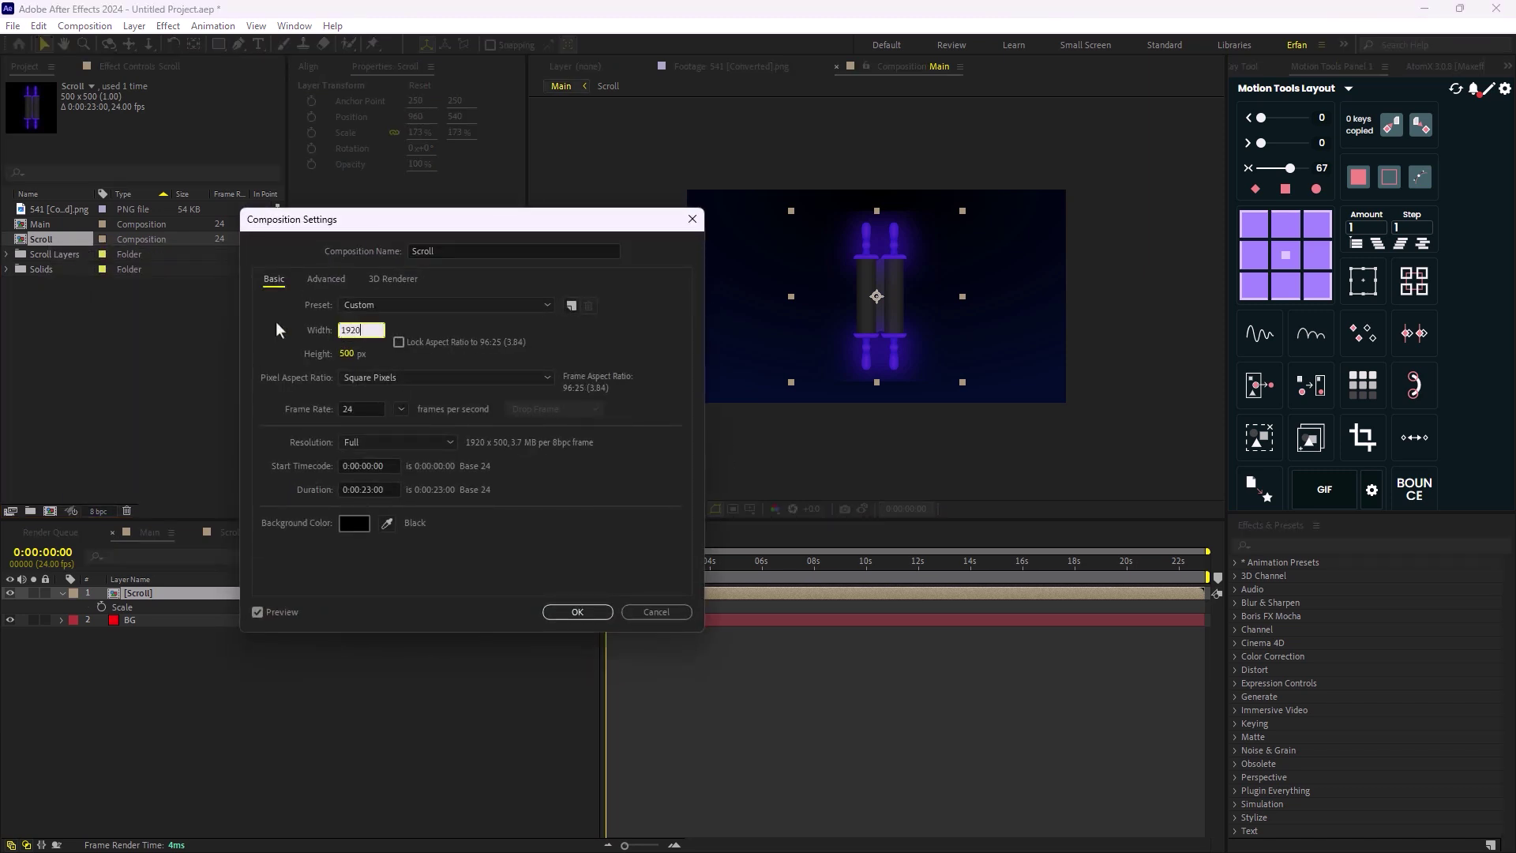
pyautogui.click(348, 355)
pyautogui.write('1080')
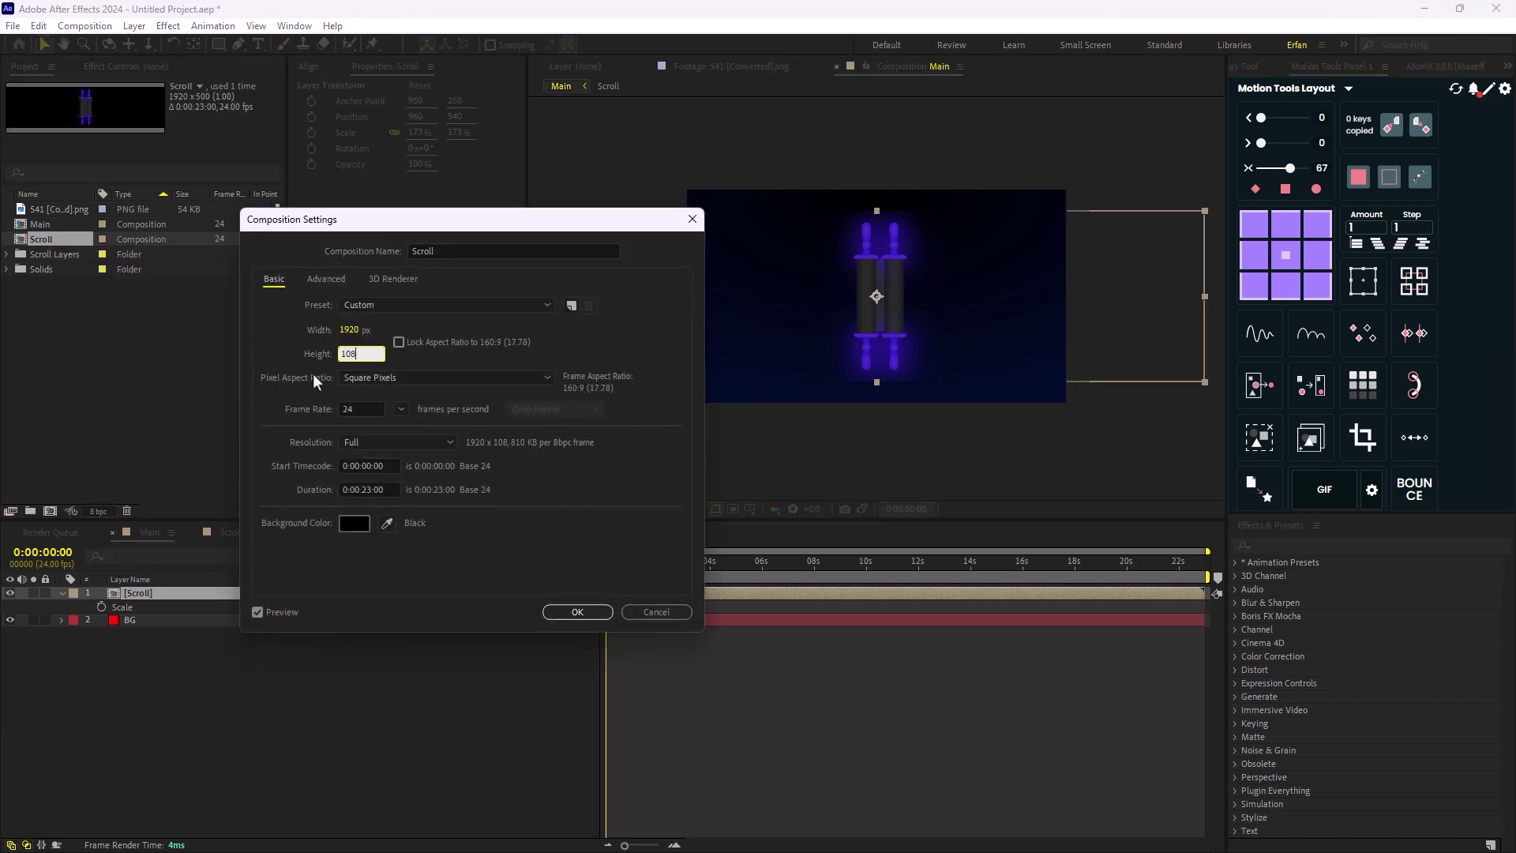
pyautogui.press('Return')
pyautogui.scroll(2, 861, 332)
pyautogui.scroll(-2, 870, 315)
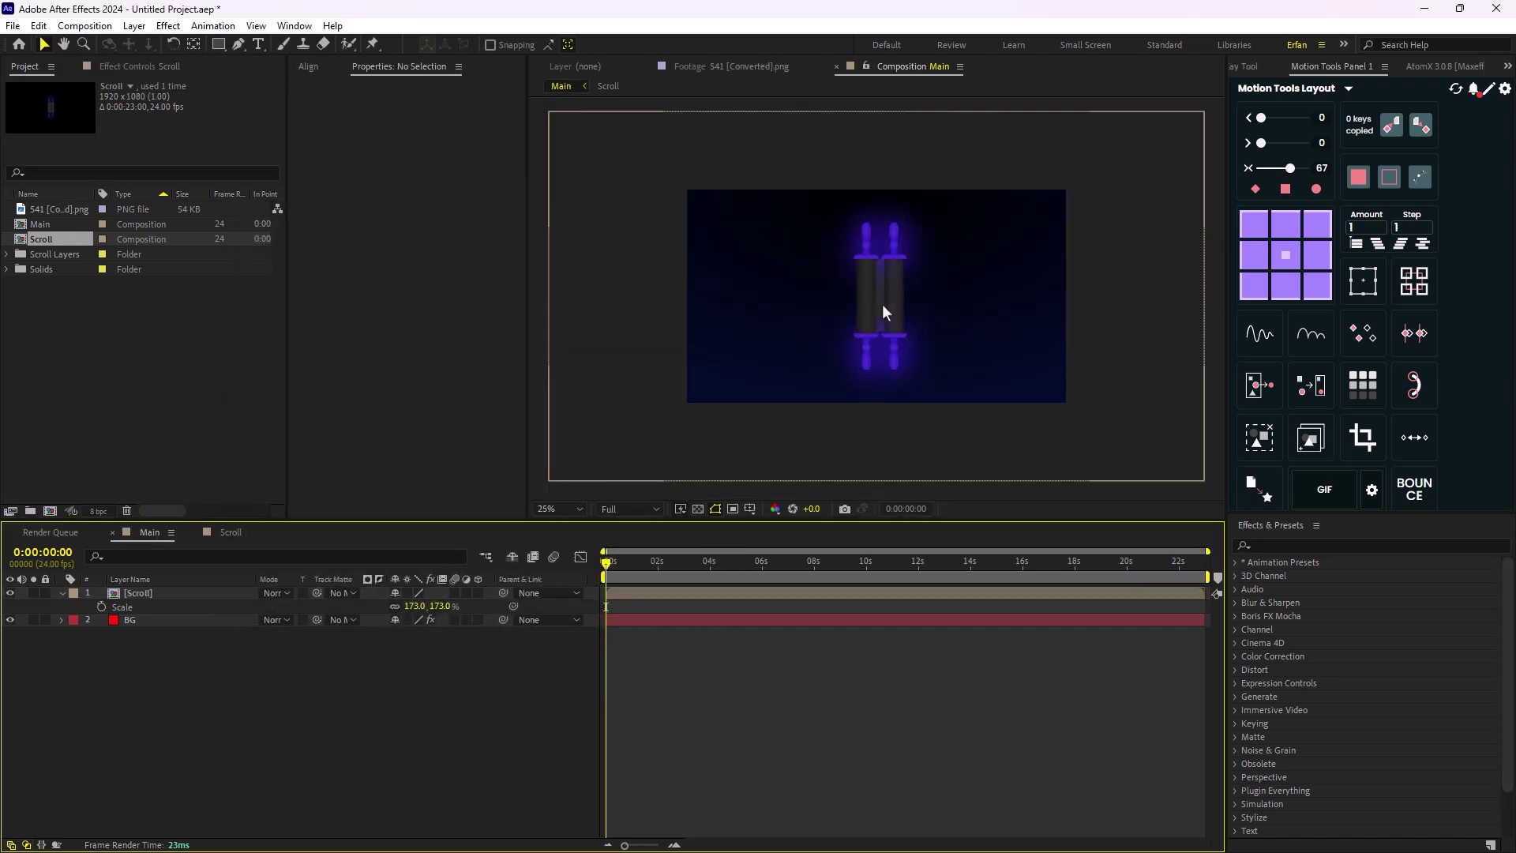
pyautogui.click(917, 276)
pyautogui.scroll(2, 806, 164)
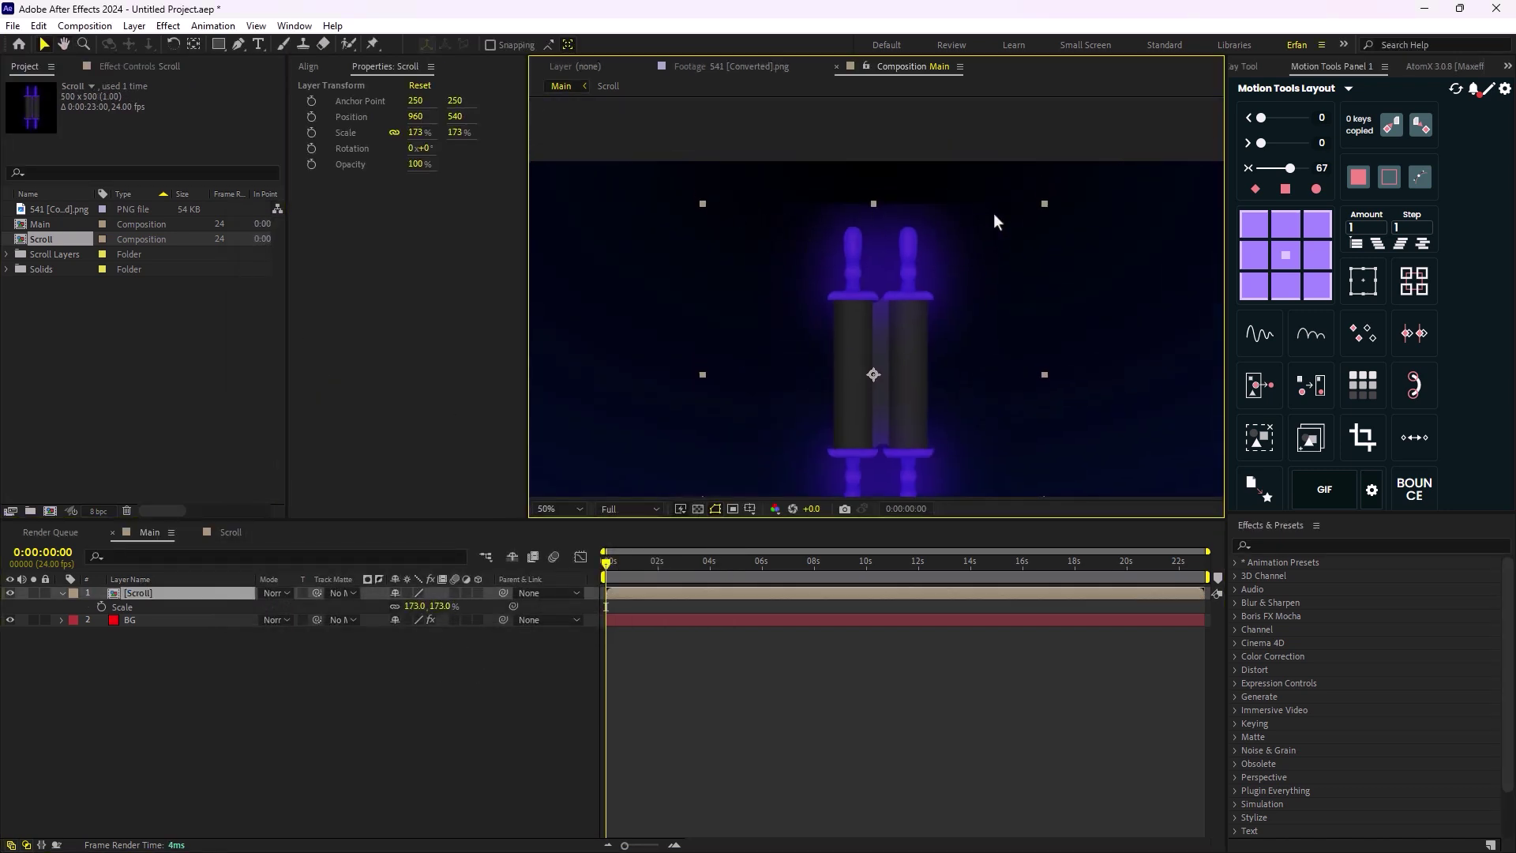
pyautogui.hotkey('ctrl', 'shift', 'a')
pyautogui.scroll(-2, 922, 344)
pyautogui.click(536, 684)
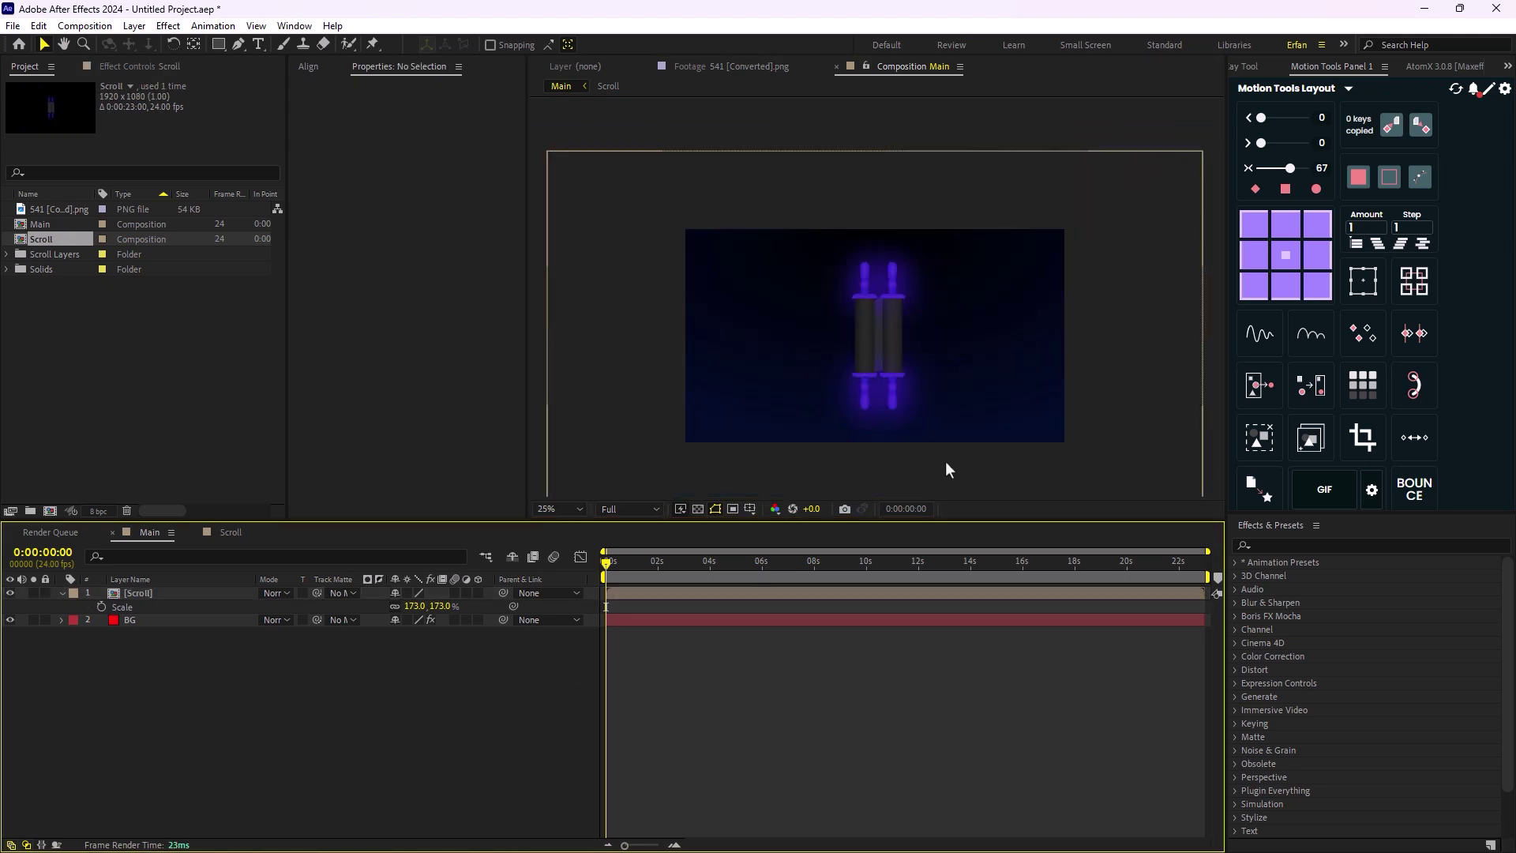
# - Scale the Scroll layer in the Main composition to 190%
pyautogui.click(874, 344)
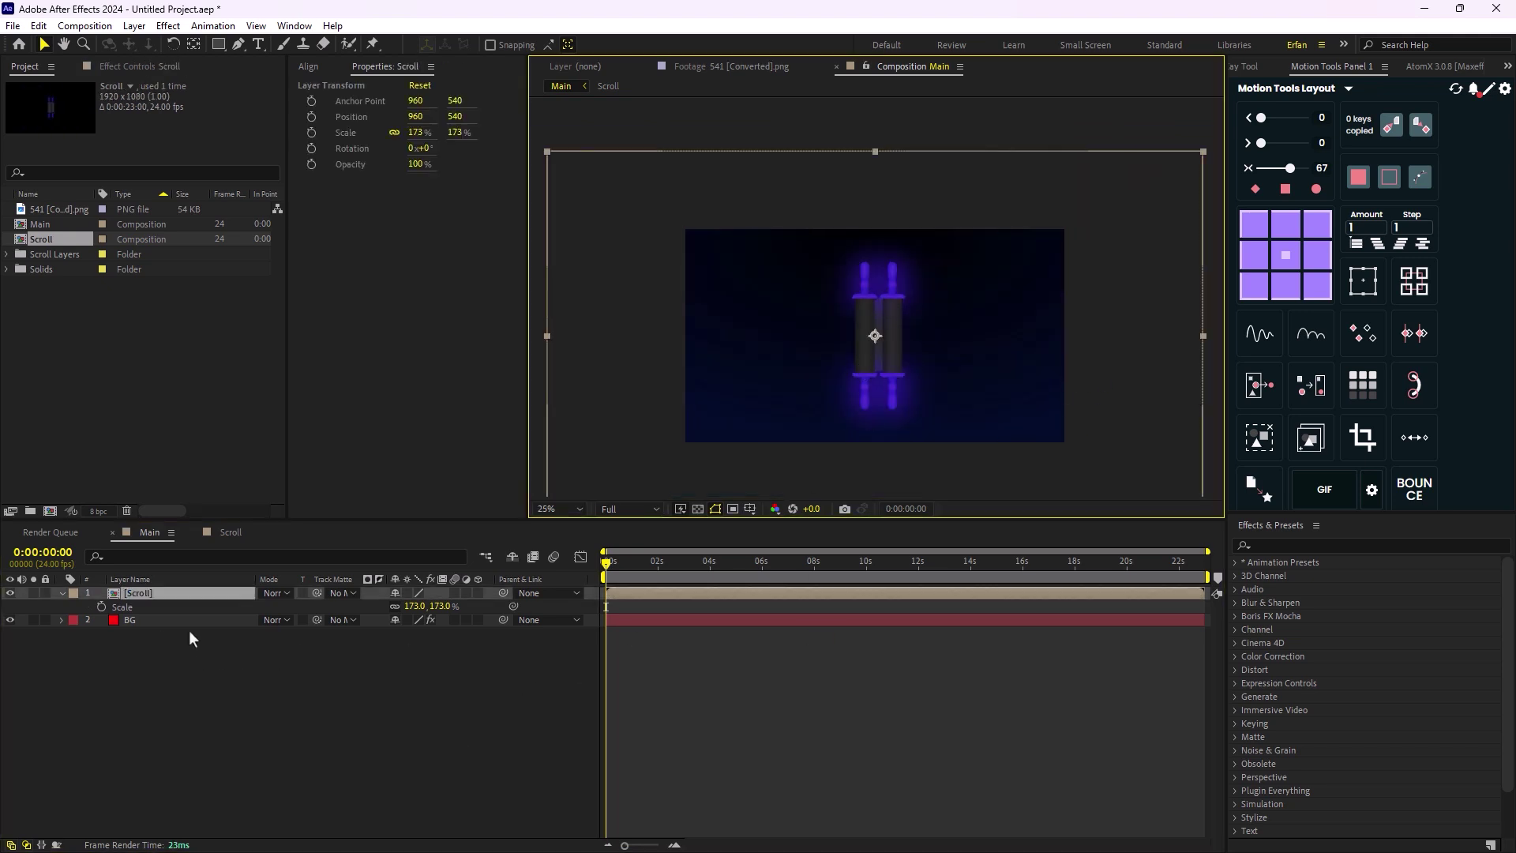
pyautogui.press('space')
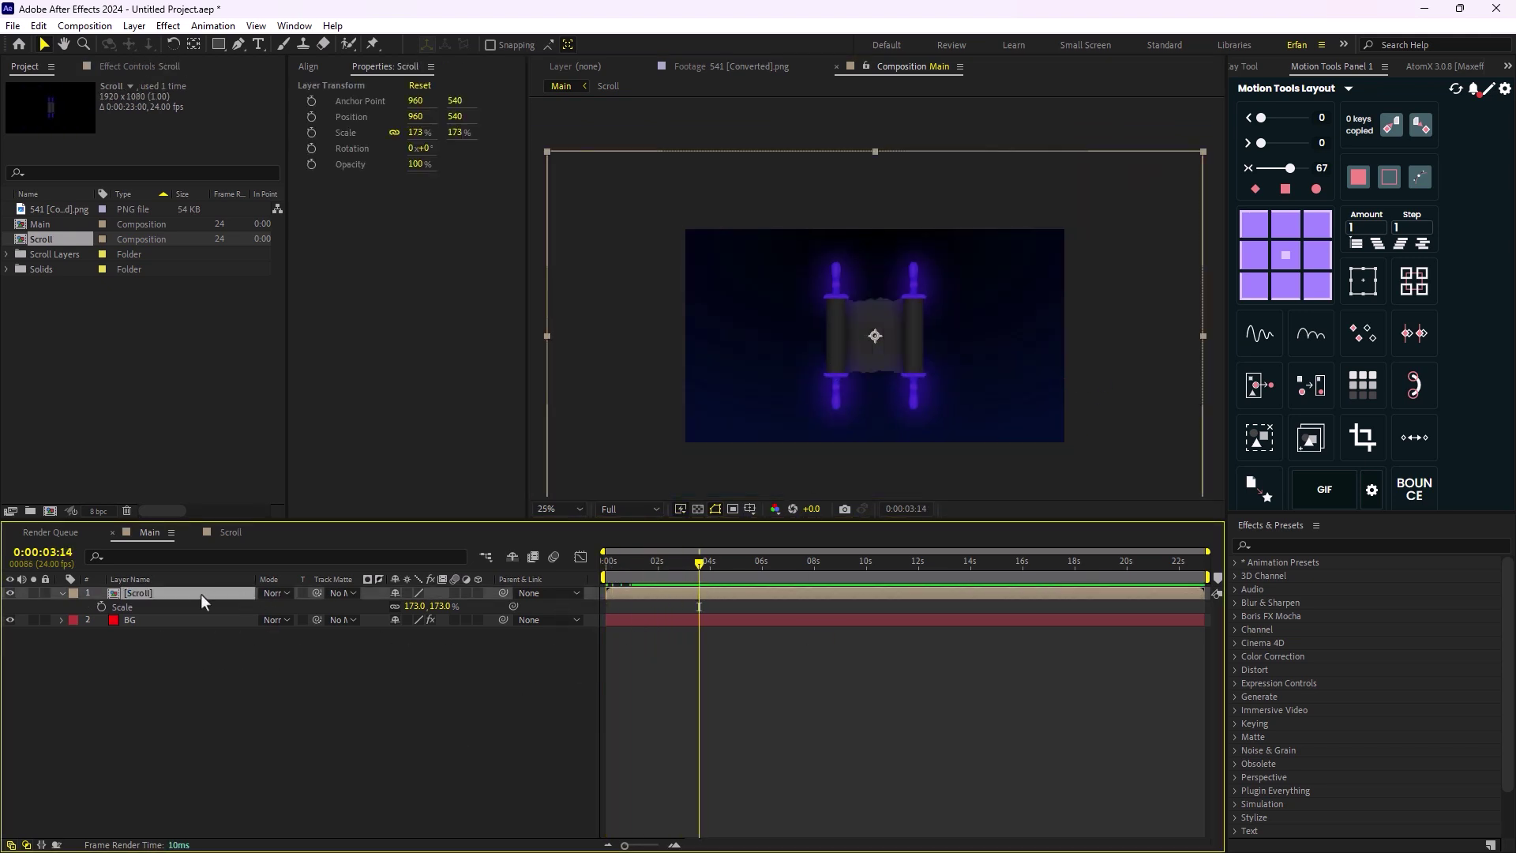
pyautogui.moveTo(409, 606); pyautogui.dragTo(427, 606)
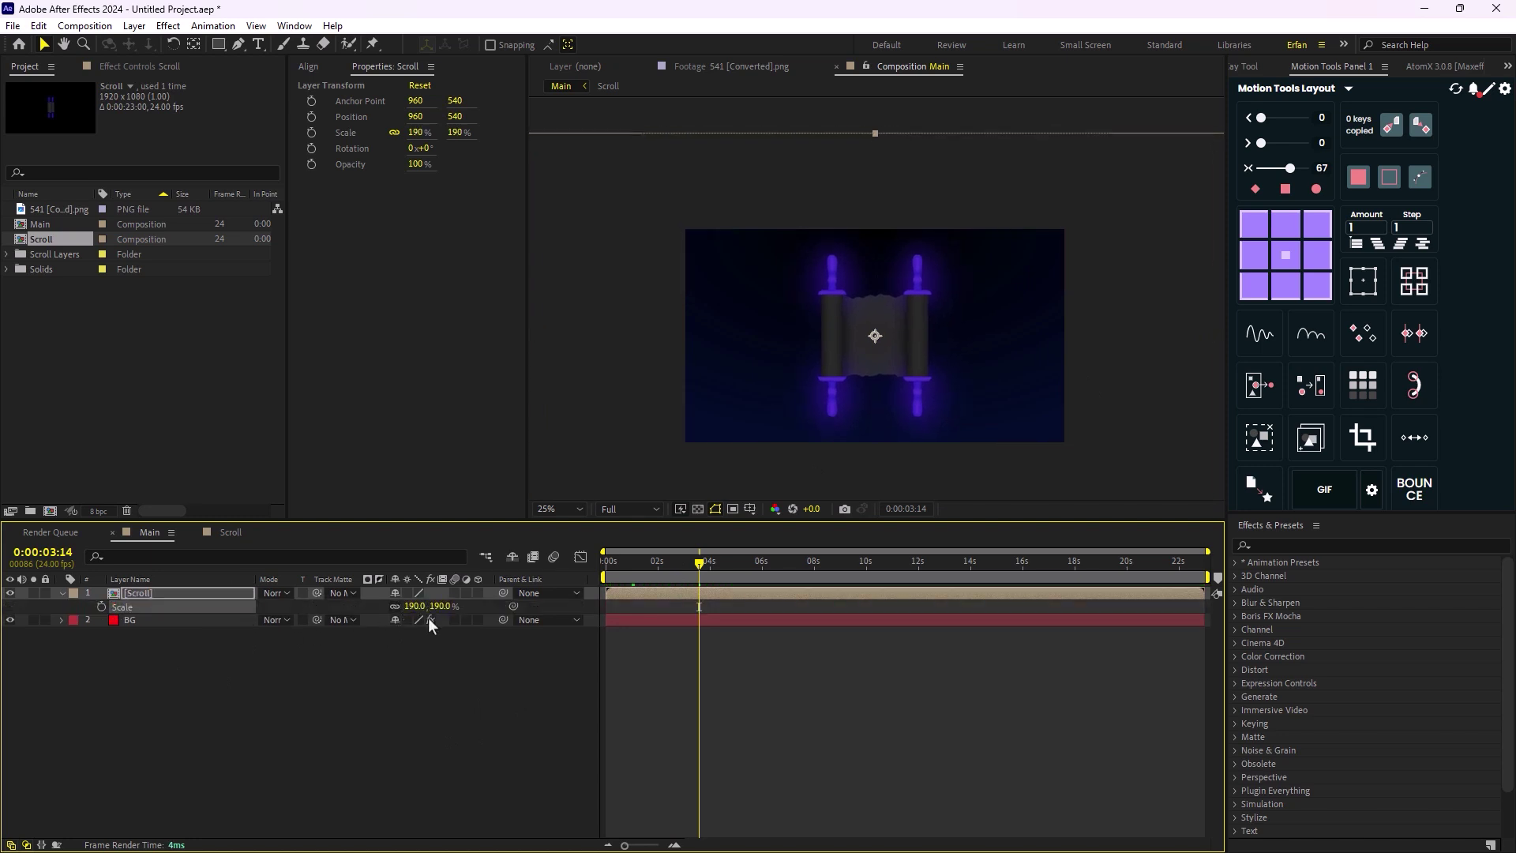
pyautogui.click(788, 603)
pyautogui.press(',')
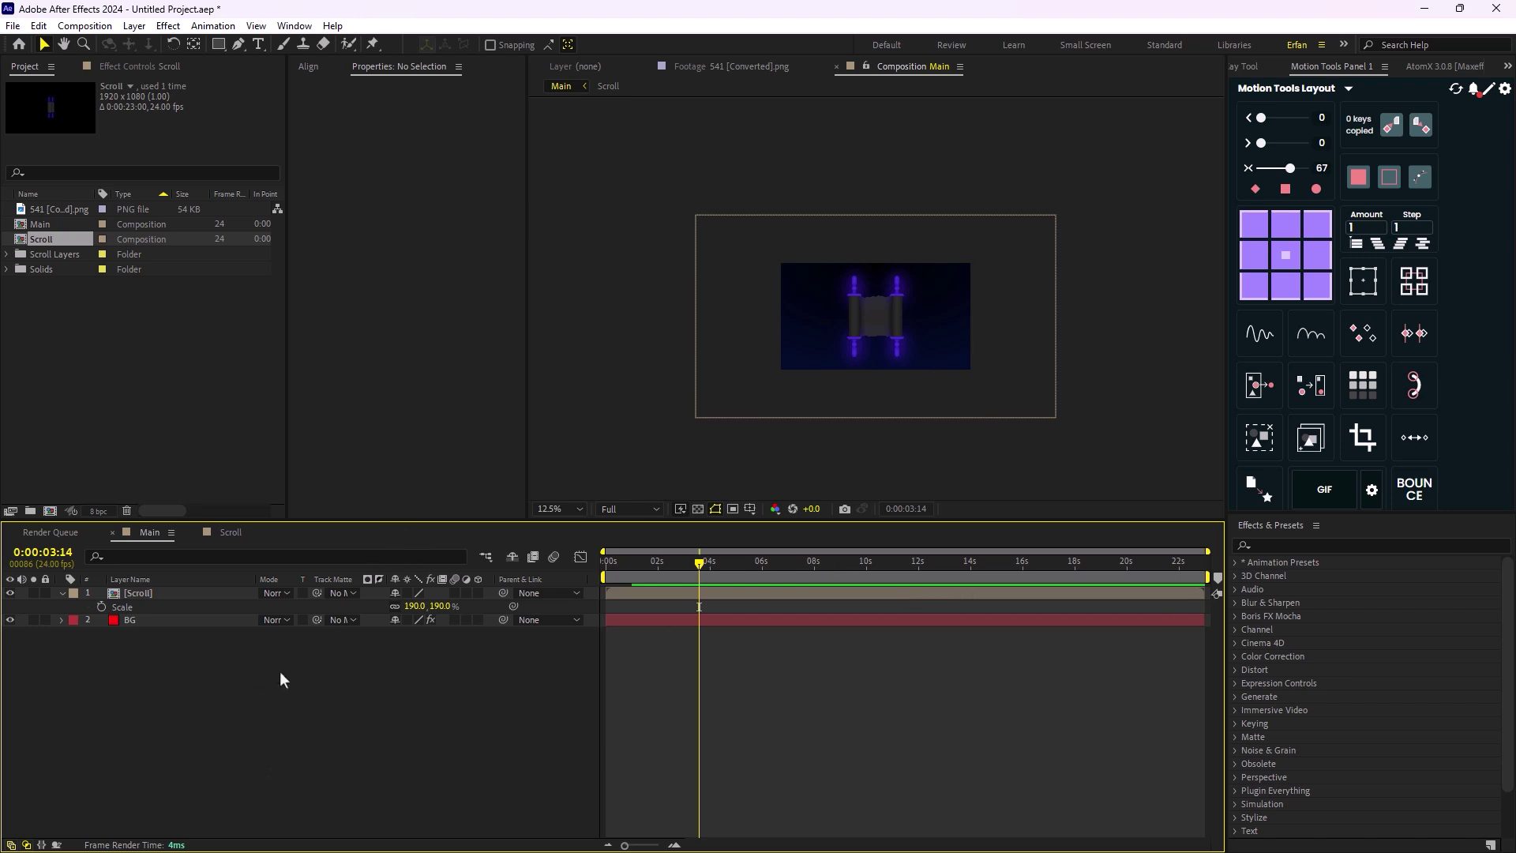
# - Add 541 [Converted].png to the Main composition above the Scroll layer and flip it horizontally
pyautogui.moveTo(59, 208); pyautogui.dragTo(188, 591)
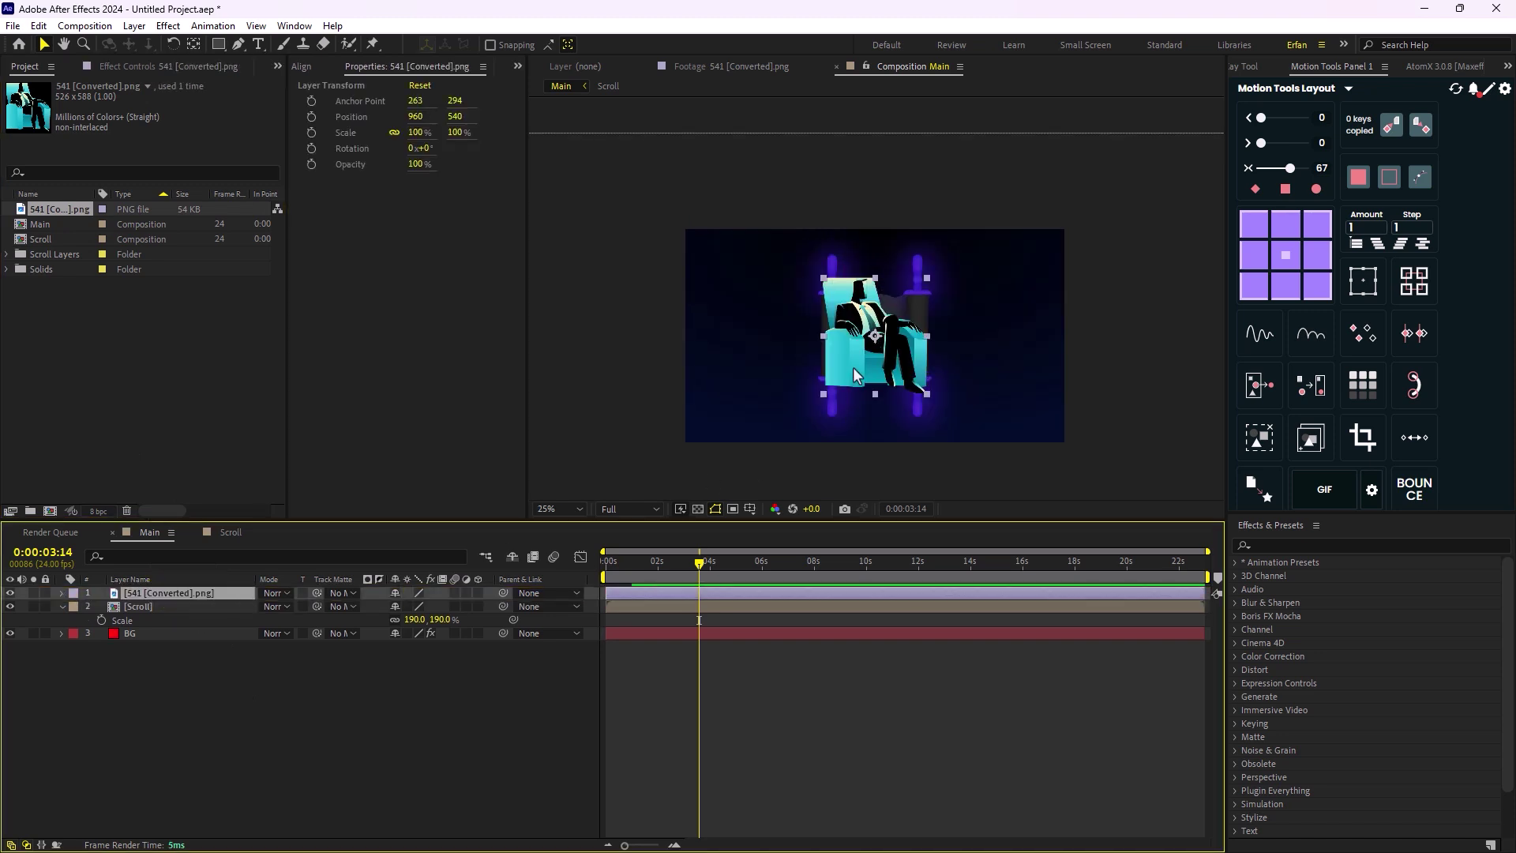
pyautogui.scroll(1, 853, 367)
pyautogui.scroll(-3, 853, 367)
pyautogui.rightClick(188, 599)
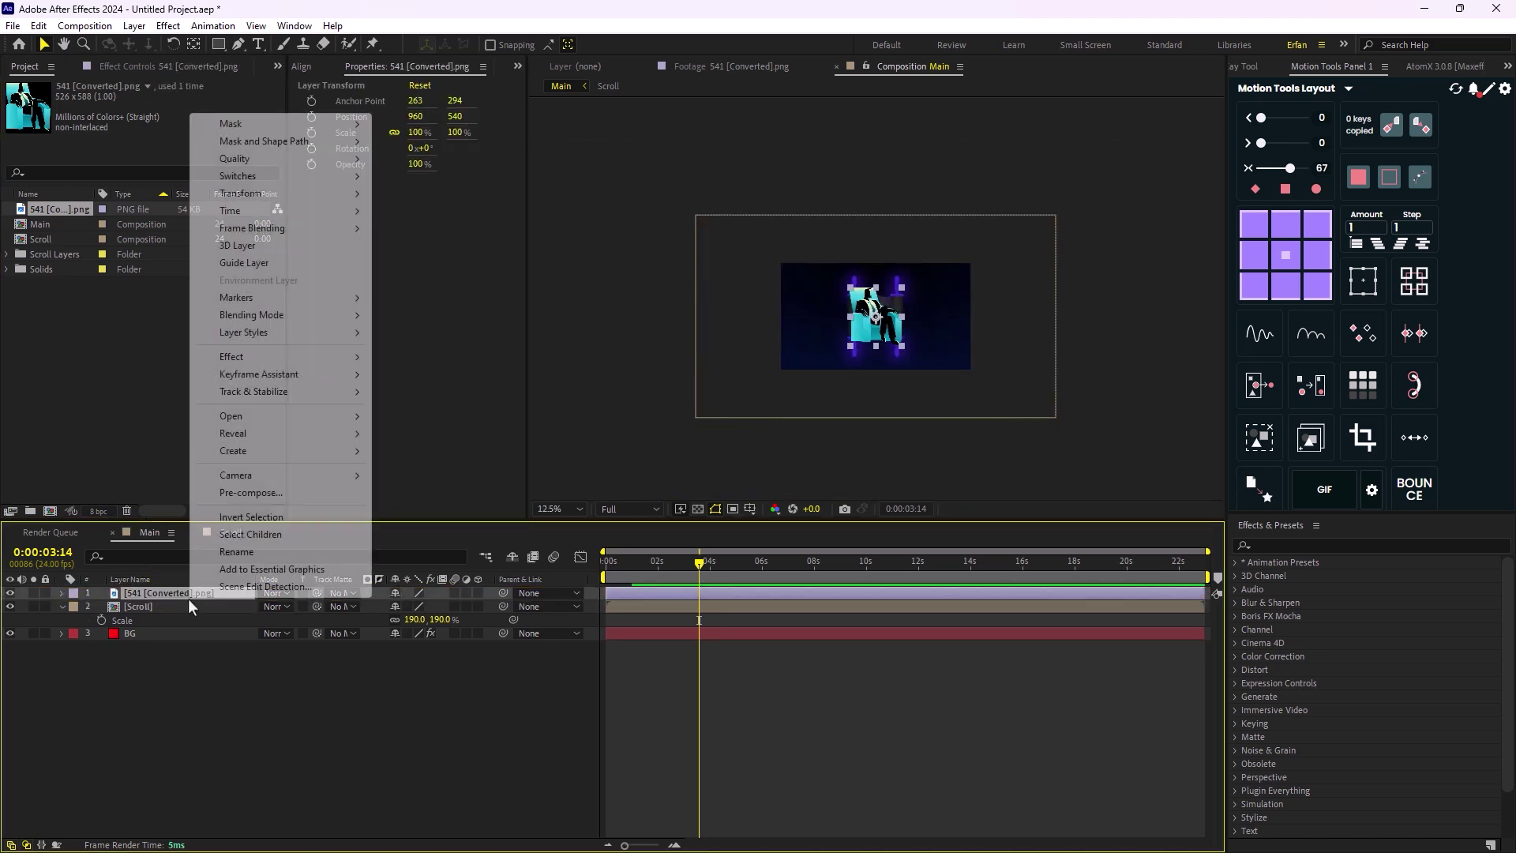
pyautogui.moveTo(315, 196)
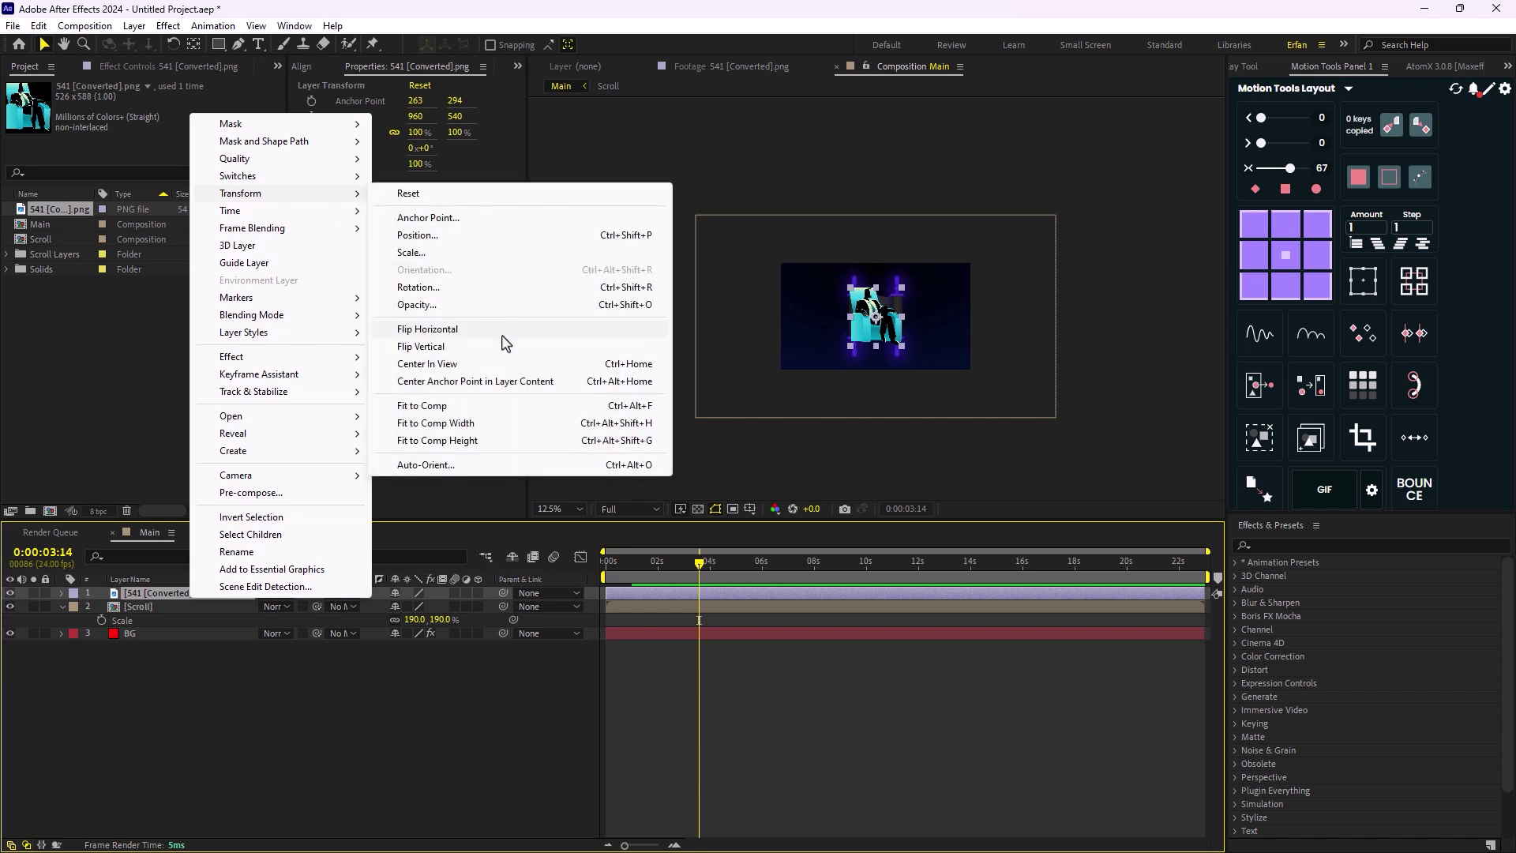
pyautogui.click(503, 330)
# - Move the flipped 541 image to the right of the scroll at X 1508 and scale it to 140%
pyautogui.scroll(2, 895, 390)
pyautogui.moveTo(908, 357); pyautogui.dragTo(1016, 357)
pyautogui.press('s')
pyautogui.moveTo(424, 608); pyautogui.dragTo(455, 608)
# - Hide the 541 [Converted].png layer and return to the start of the Main timeline
pyautogui.click(11, 593)
pyautogui.click(269, 707)
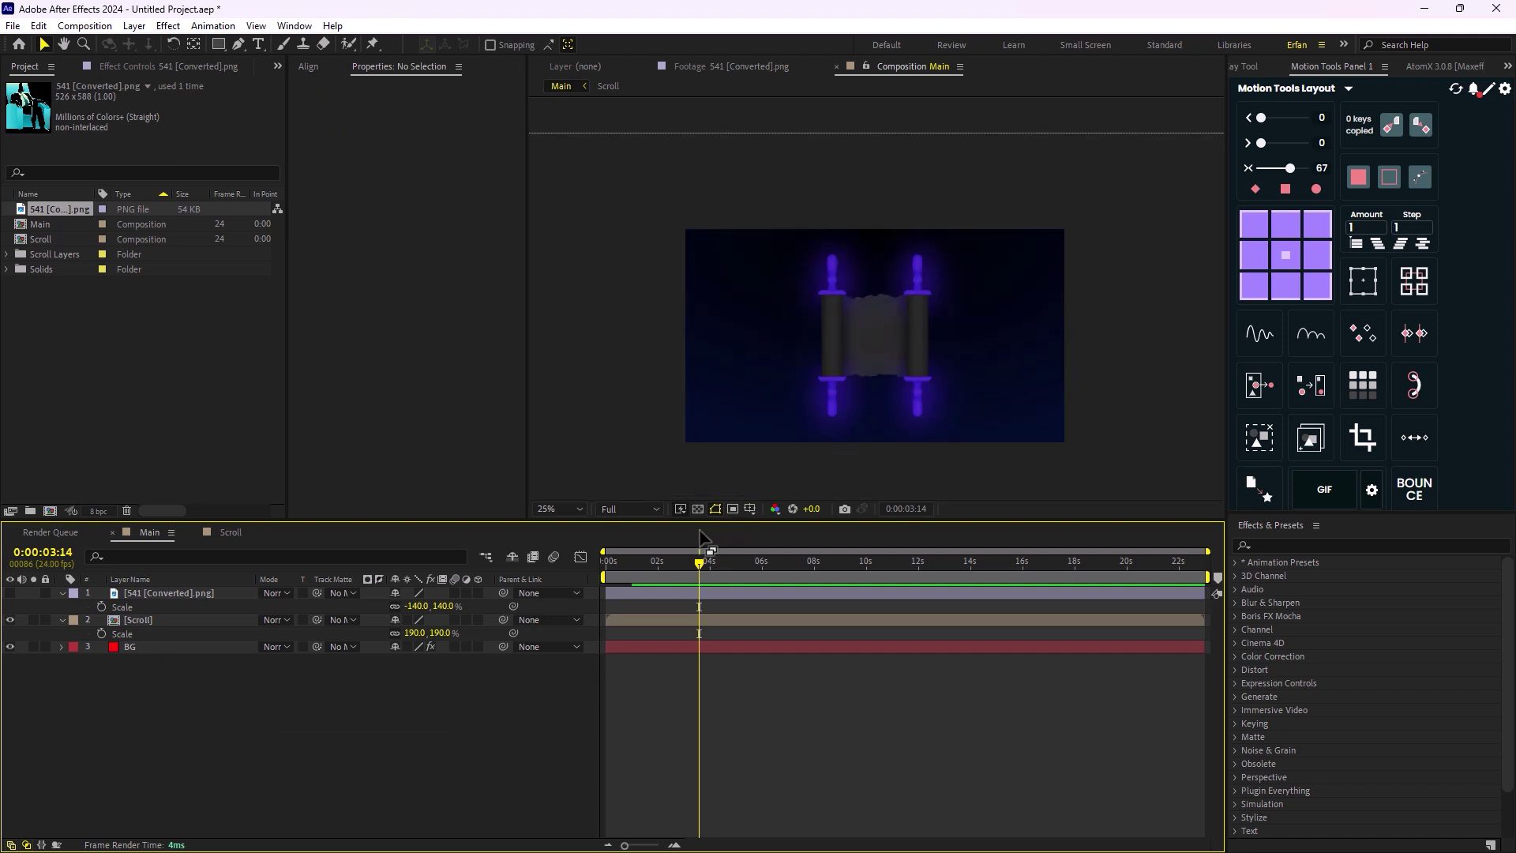
pyautogui.moveTo(698, 563); pyautogui.dragTo(582, 571)
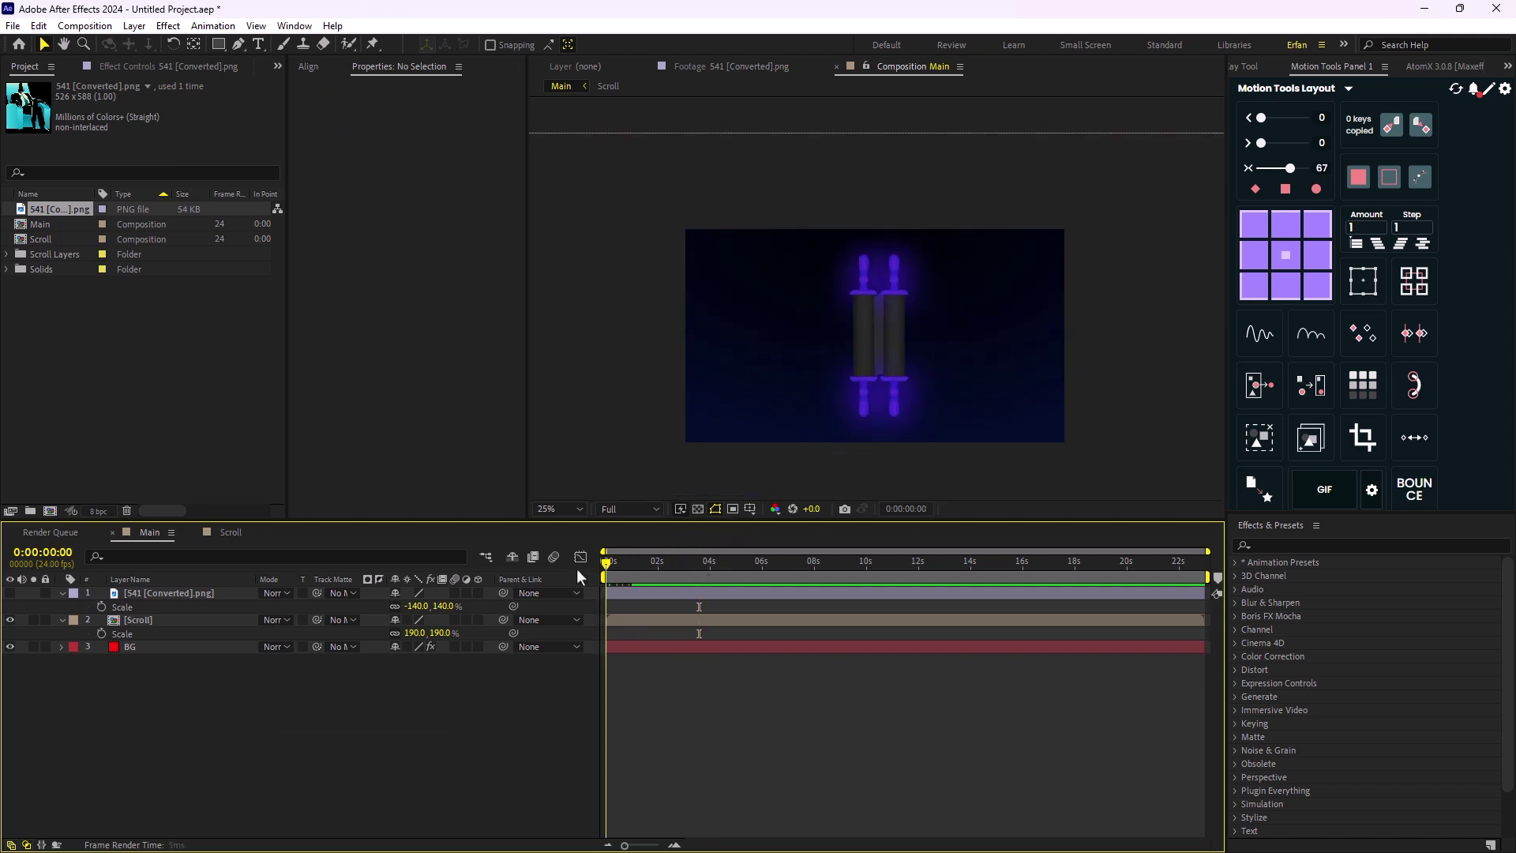
# - Add a one-node camera with the 50mm preset to the Main composition
pyautogui.rightClick(269, 736)
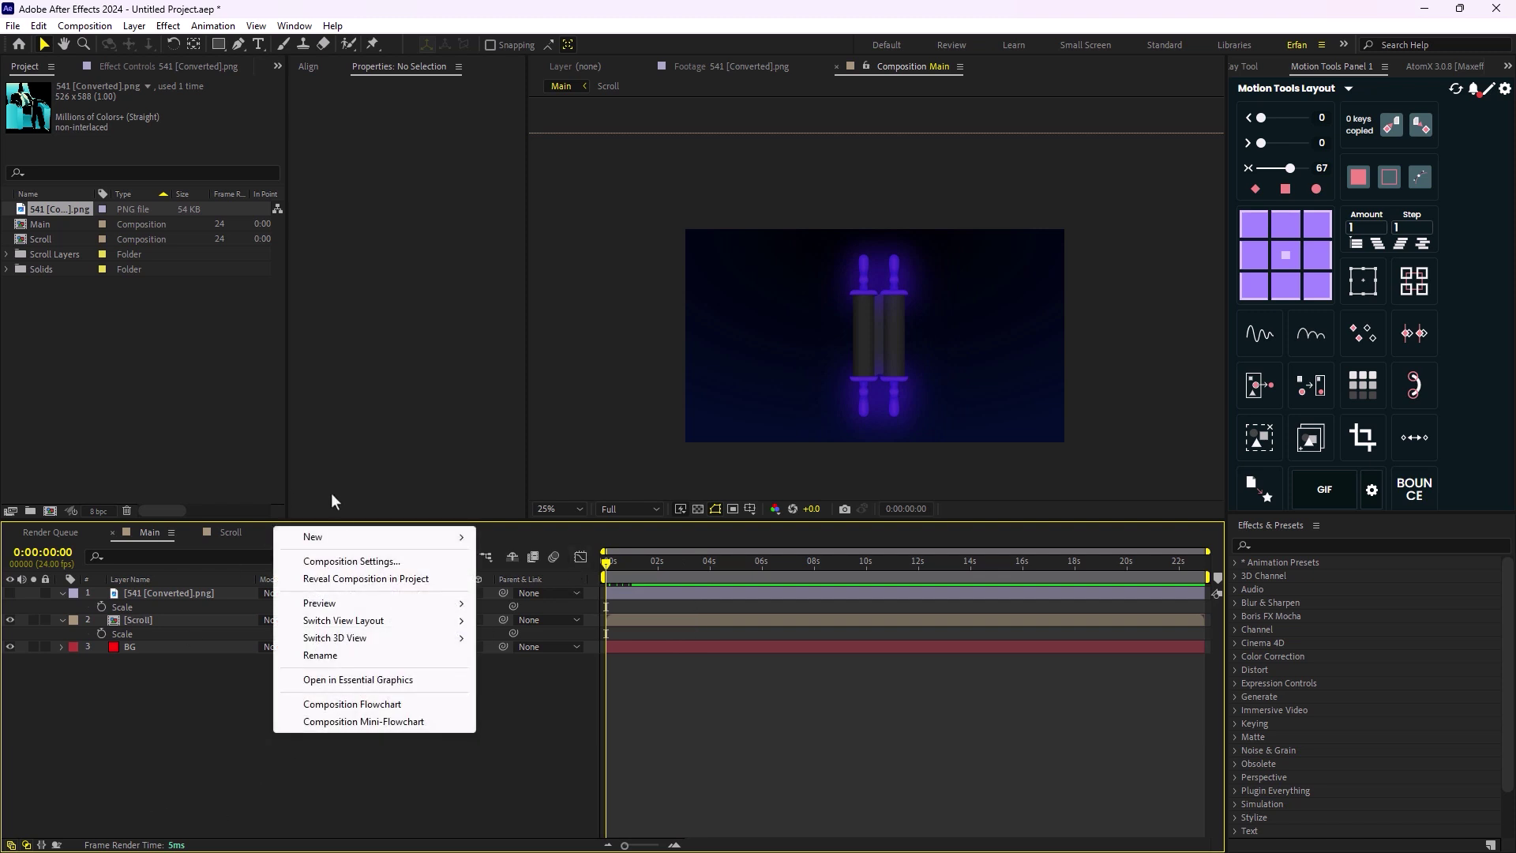
pyautogui.moveTo(341, 537)
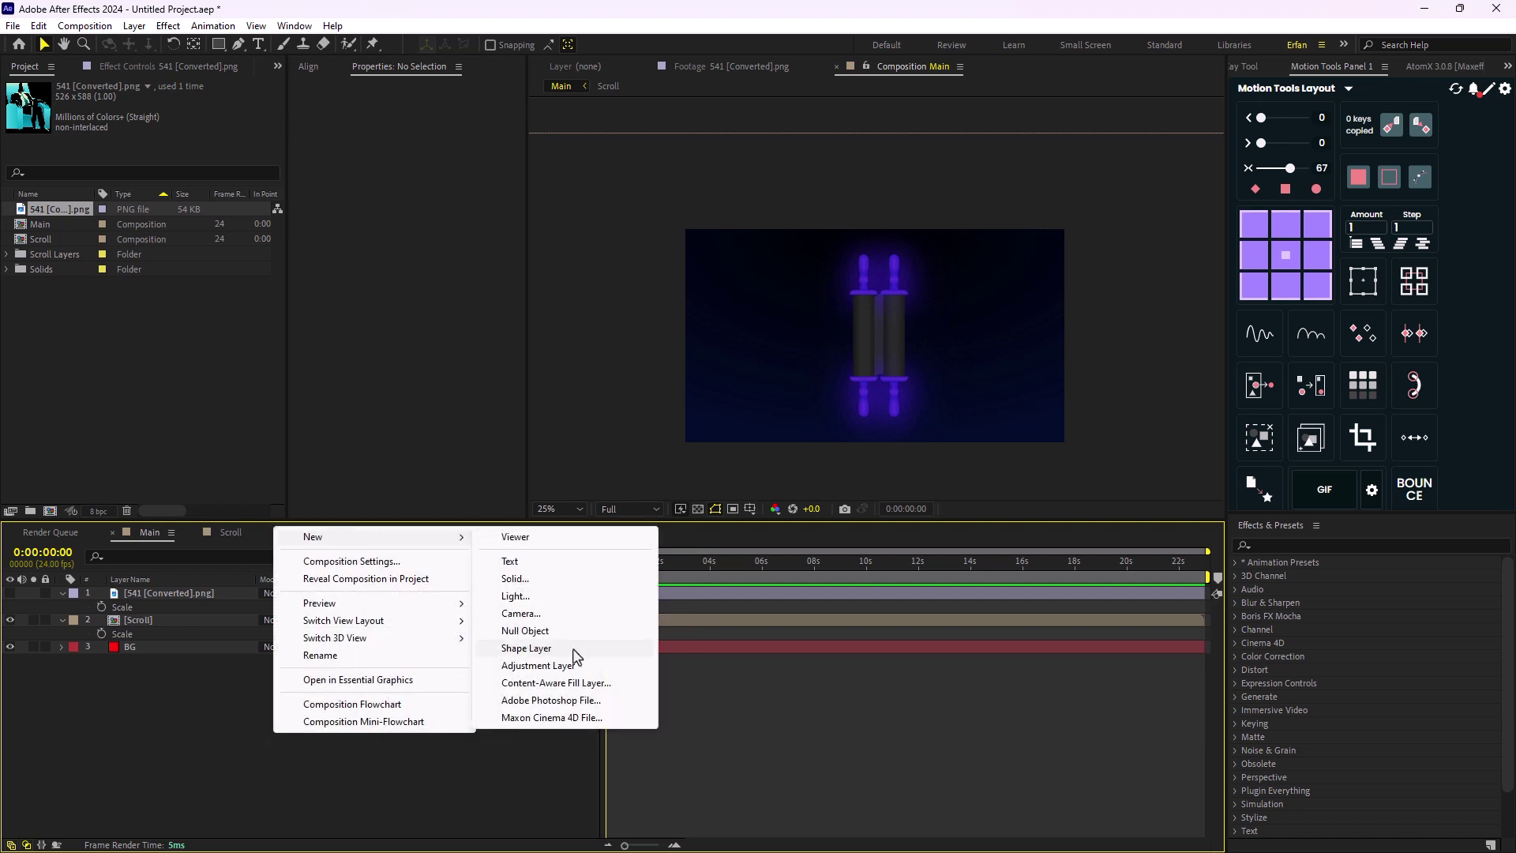
pyautogui.click(558, 614)
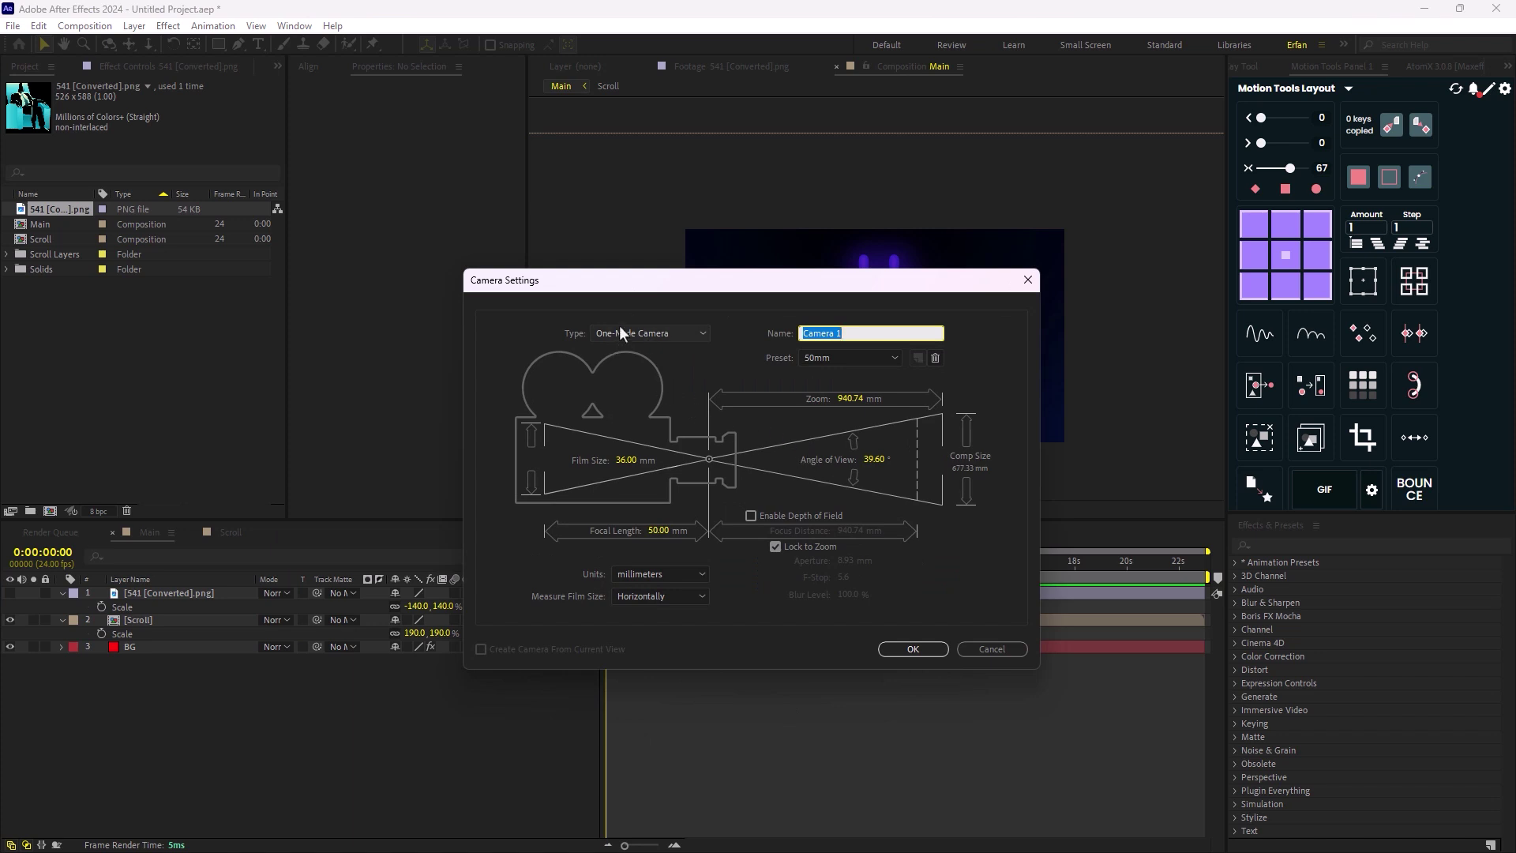
pyautogui.click(840, 358)
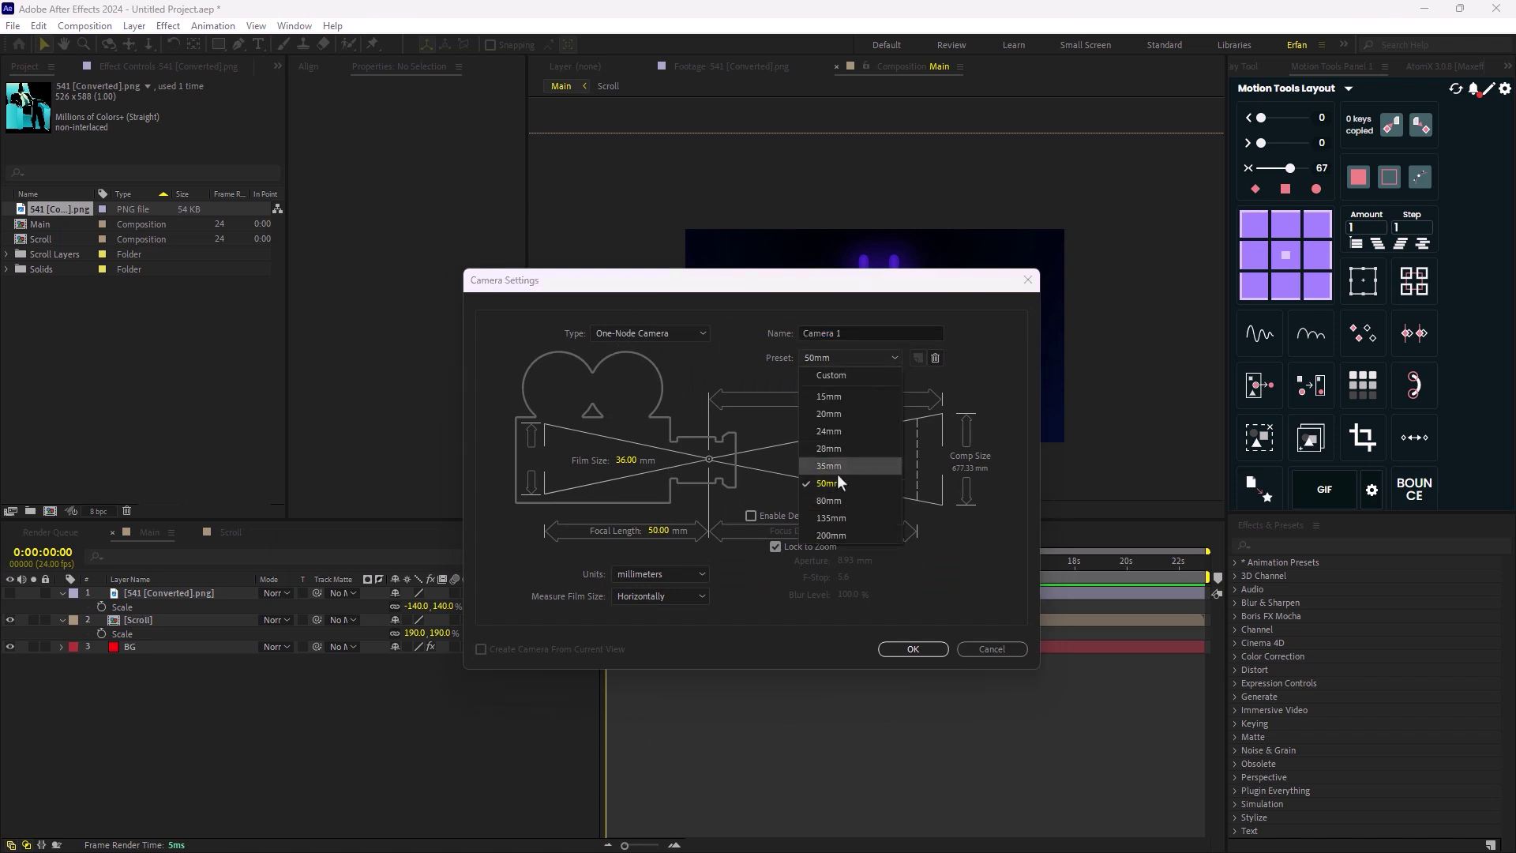
pyautogui.click(914, 650)
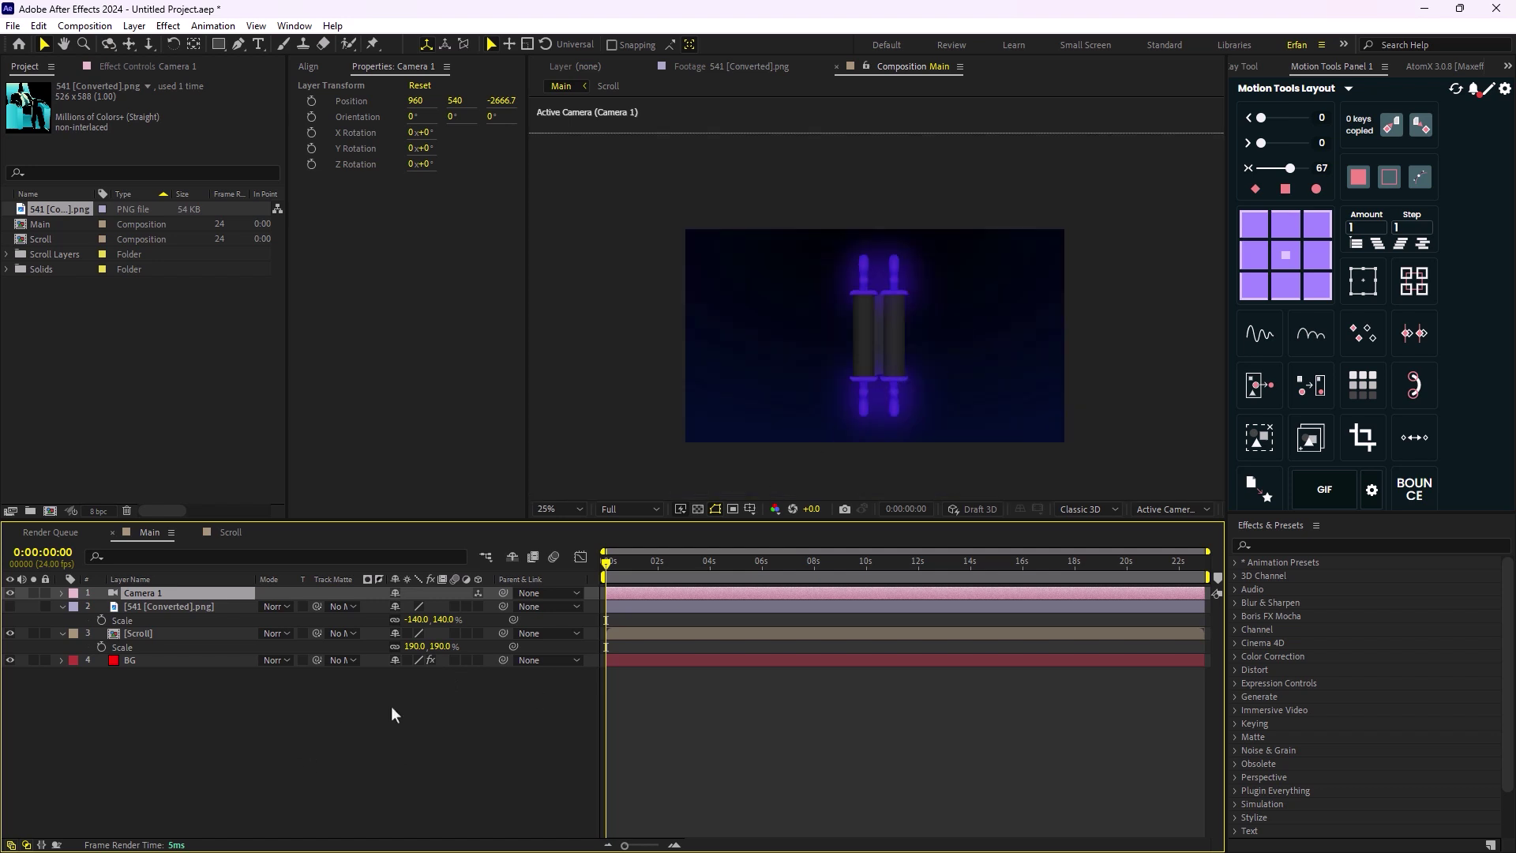
# - Make the 541 [Converted].png and Scroll layers 3D and collapse their properties
pyautogui.click(209, 606)
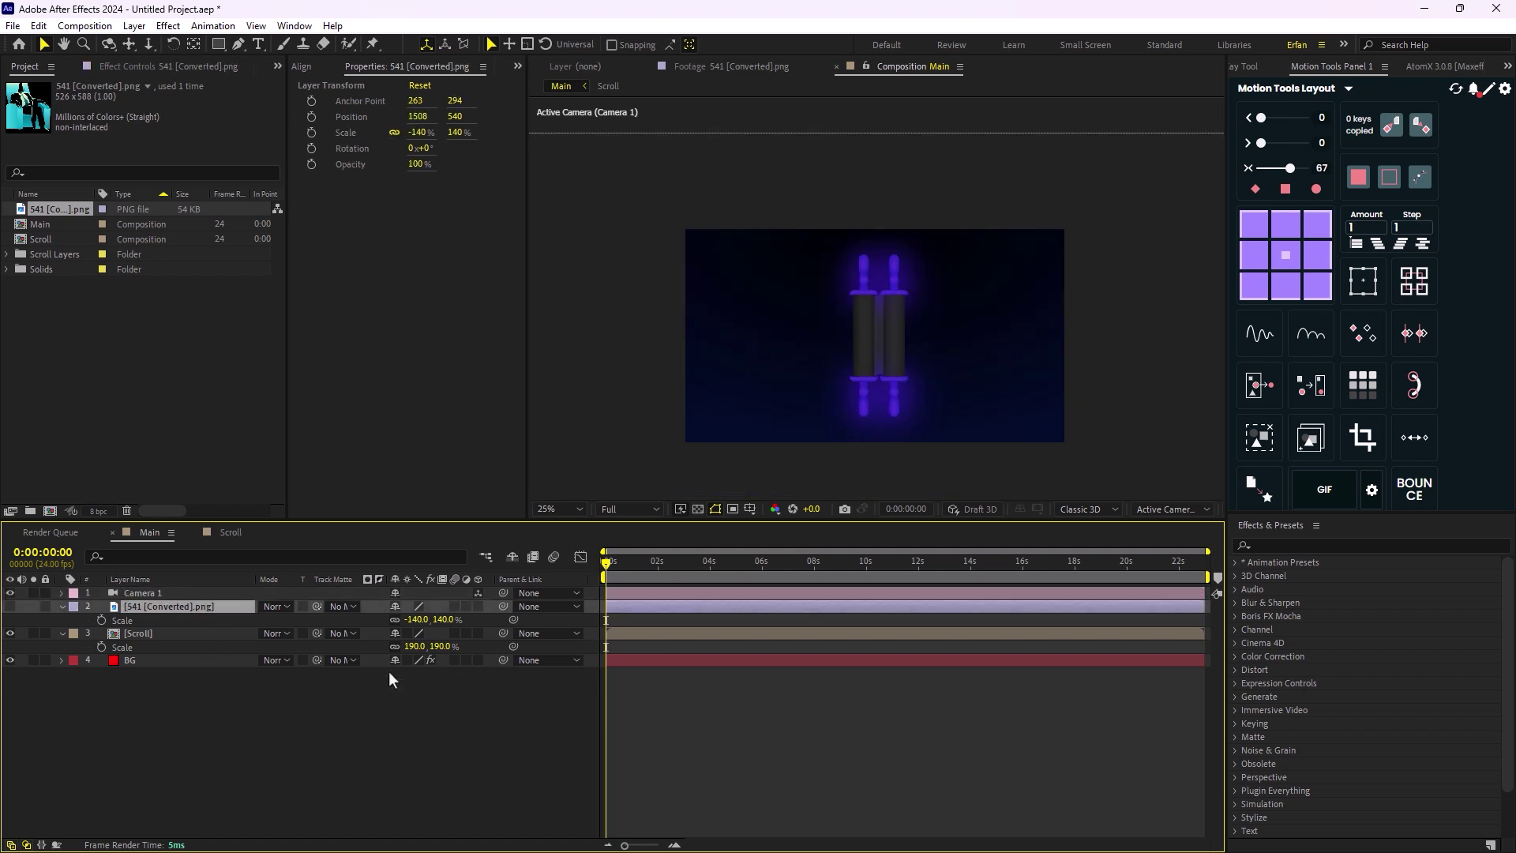
pyautogui.click(477, 606)
pyautogui.click(478, 701)
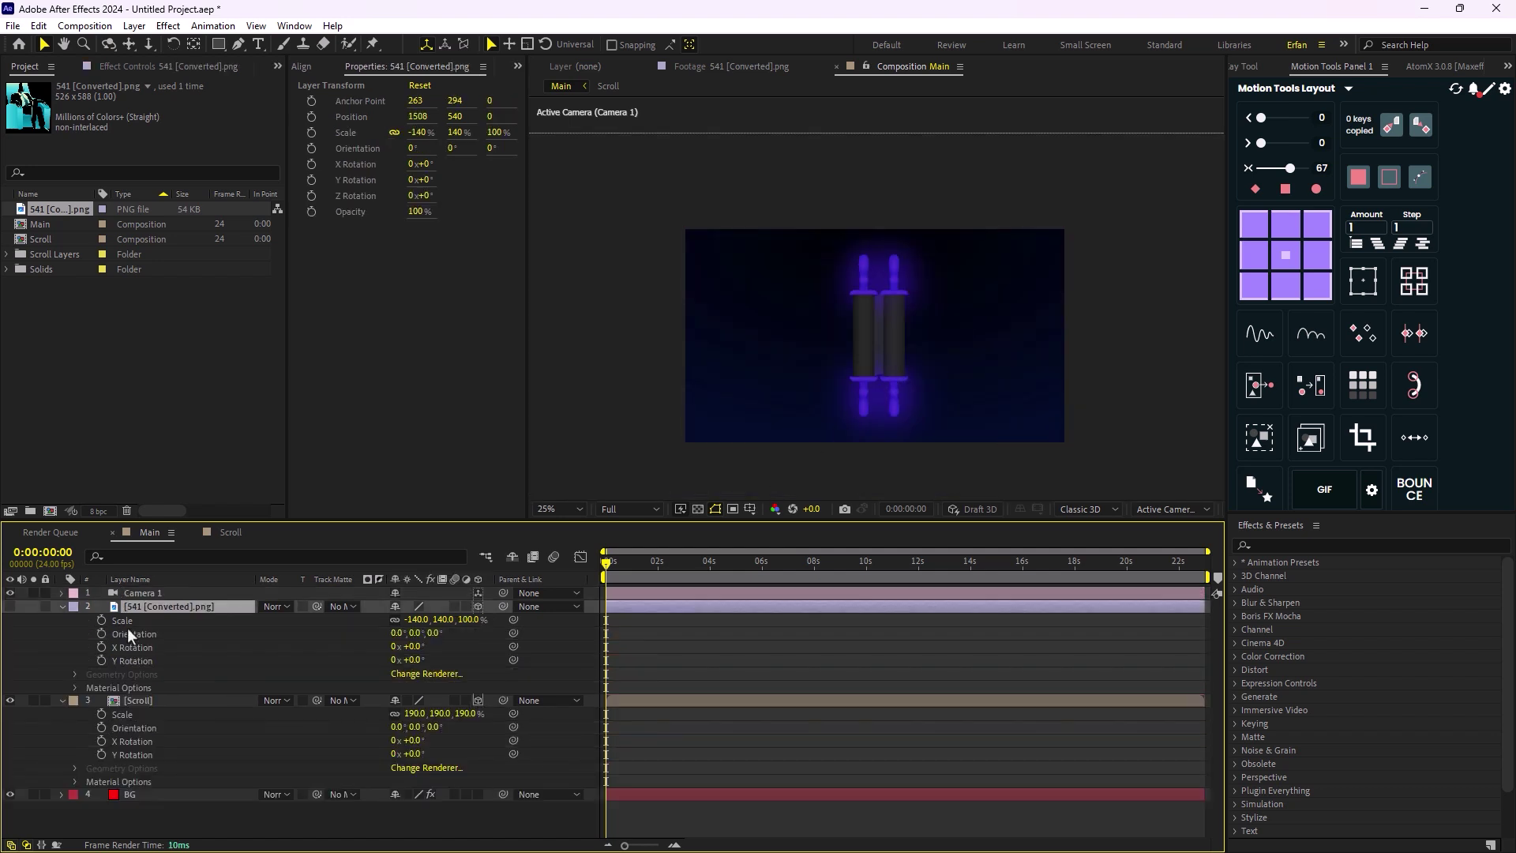
pyautogui.click(62, 606)
pyautogui.click(62, 620)
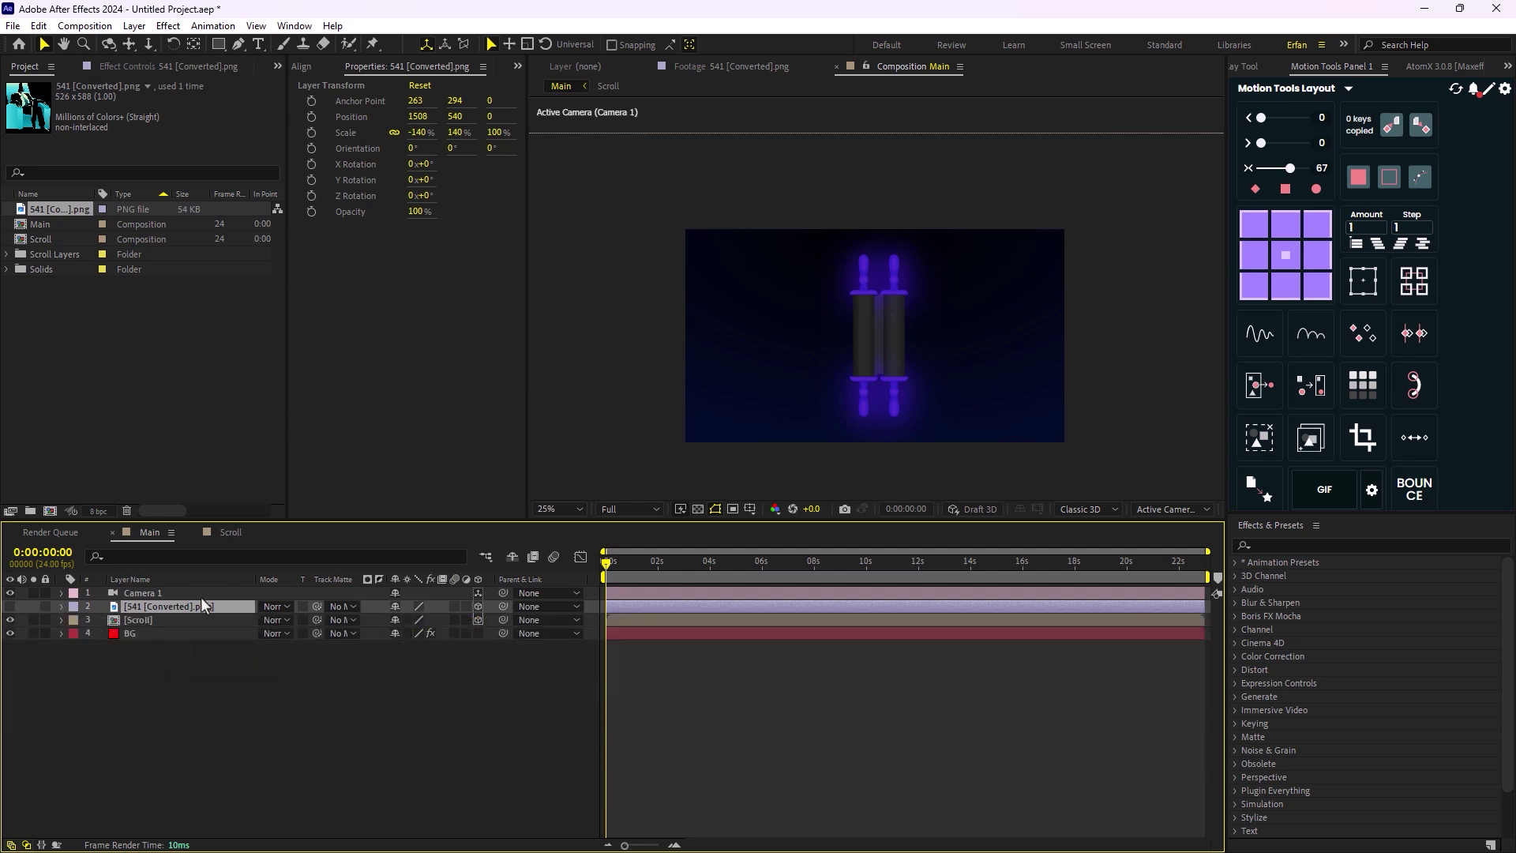
# - Set a starting Position keyframe on Camera 1 at 0:00:00:15
pyautogui.click(207, 592)
pyautogui.moveTo(616, 573)
pyautogui.mouseDown()
pyautogui.moveTo(638, 575)
pyautogui.moveTo(626, 577)
pyautogui.mouseUp()
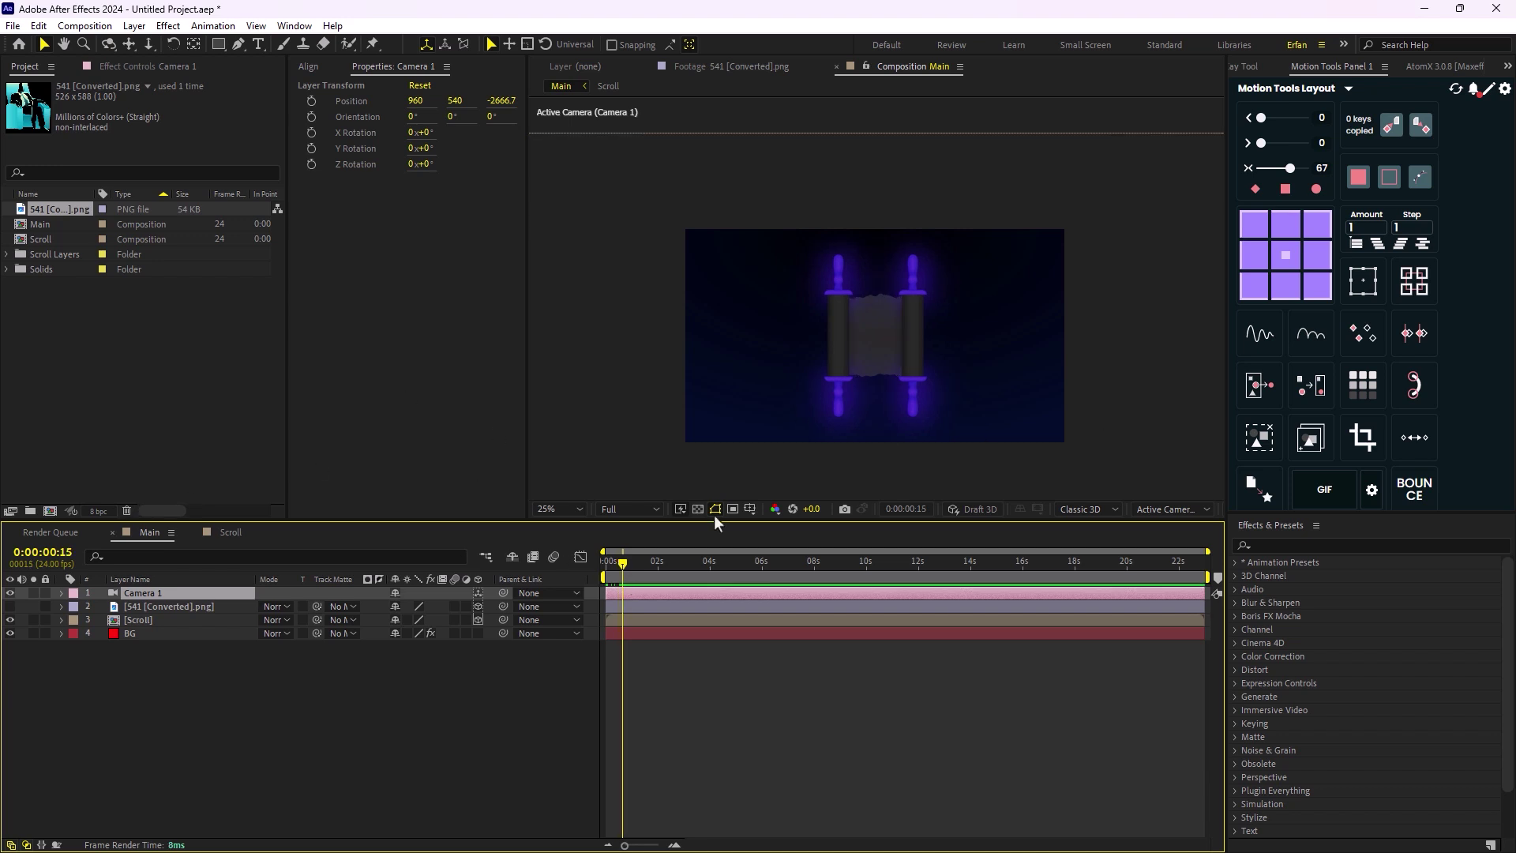
pyautogui.press('p')
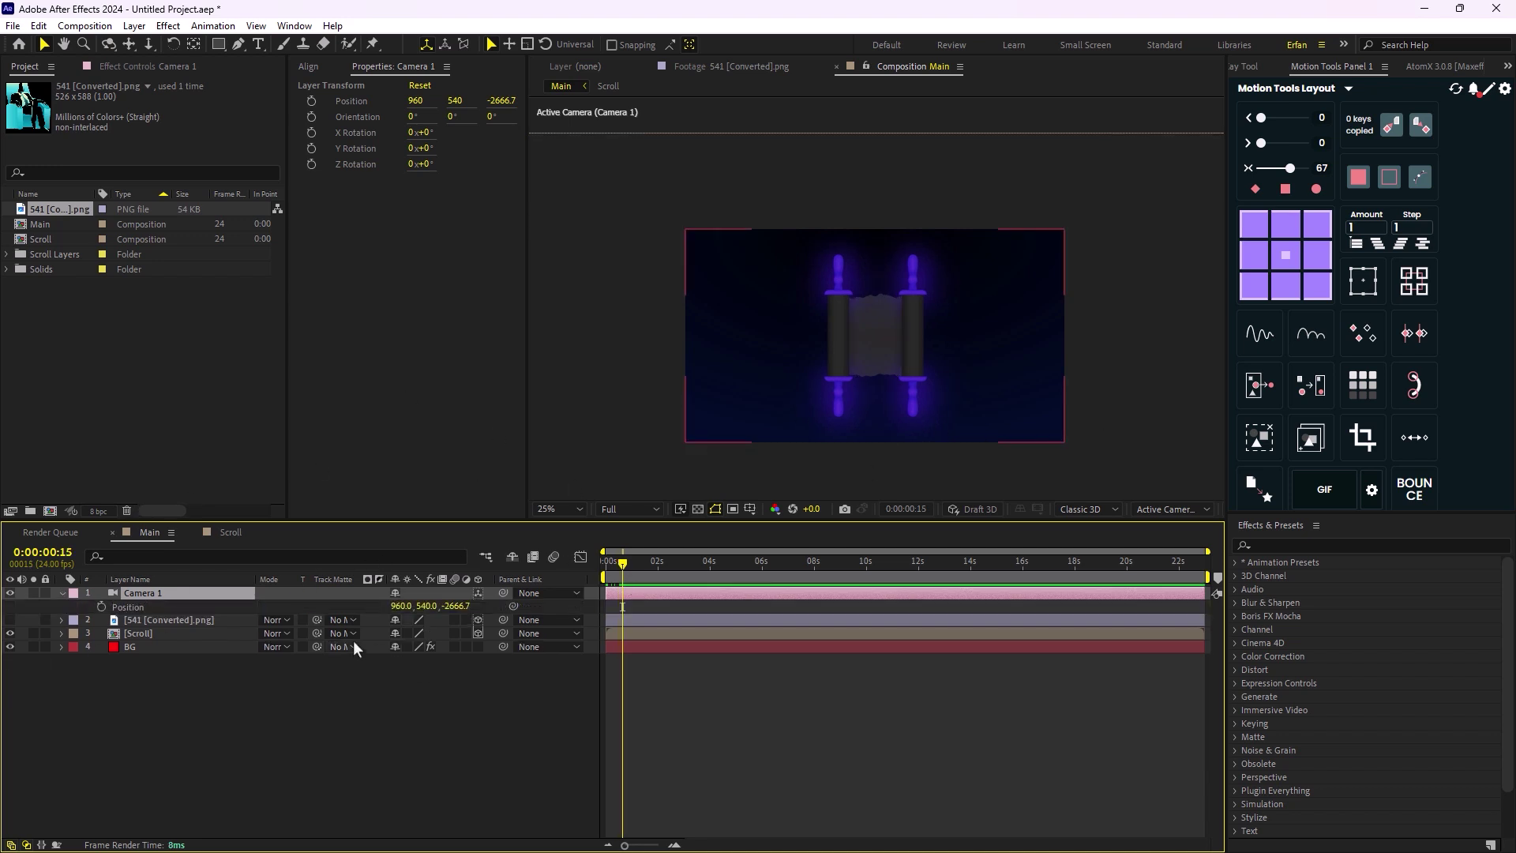
pyautogui.click(101, 606)
# - Push Camera 1 in toward the scroll to a Z position of -2163.7 at 0:00:02:09
pyautogui.moveTo(624, 569); pyautogui.dragTo(670, 561)
pyautogui.scroll(2, 883, 412)
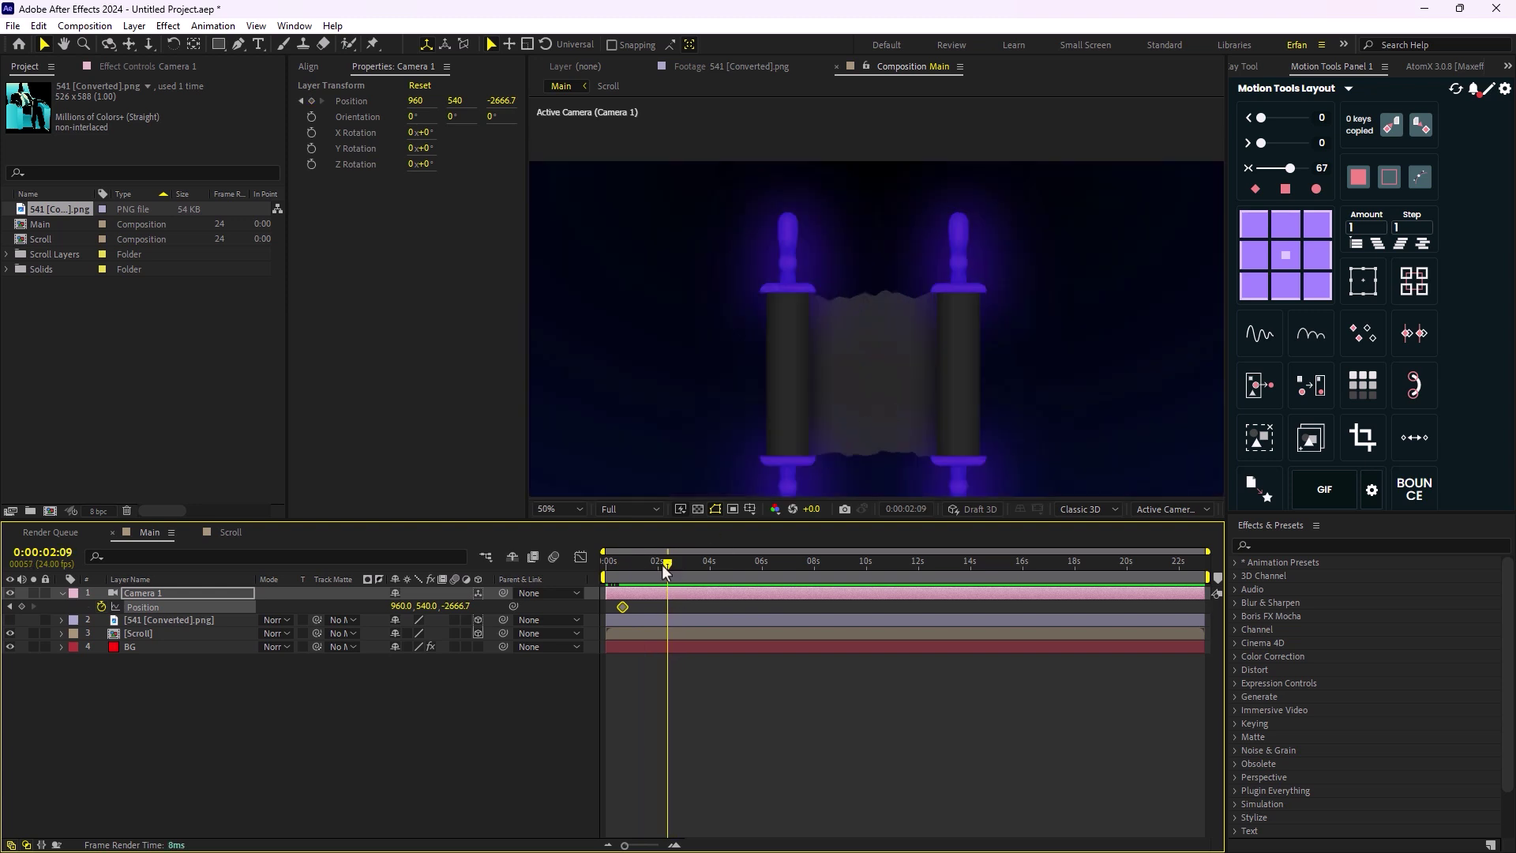
pyautogui.moveTo(456, 606); pyautogui.dragTo(832, 585)
pyautogui.scroll(-2, 968, 357)
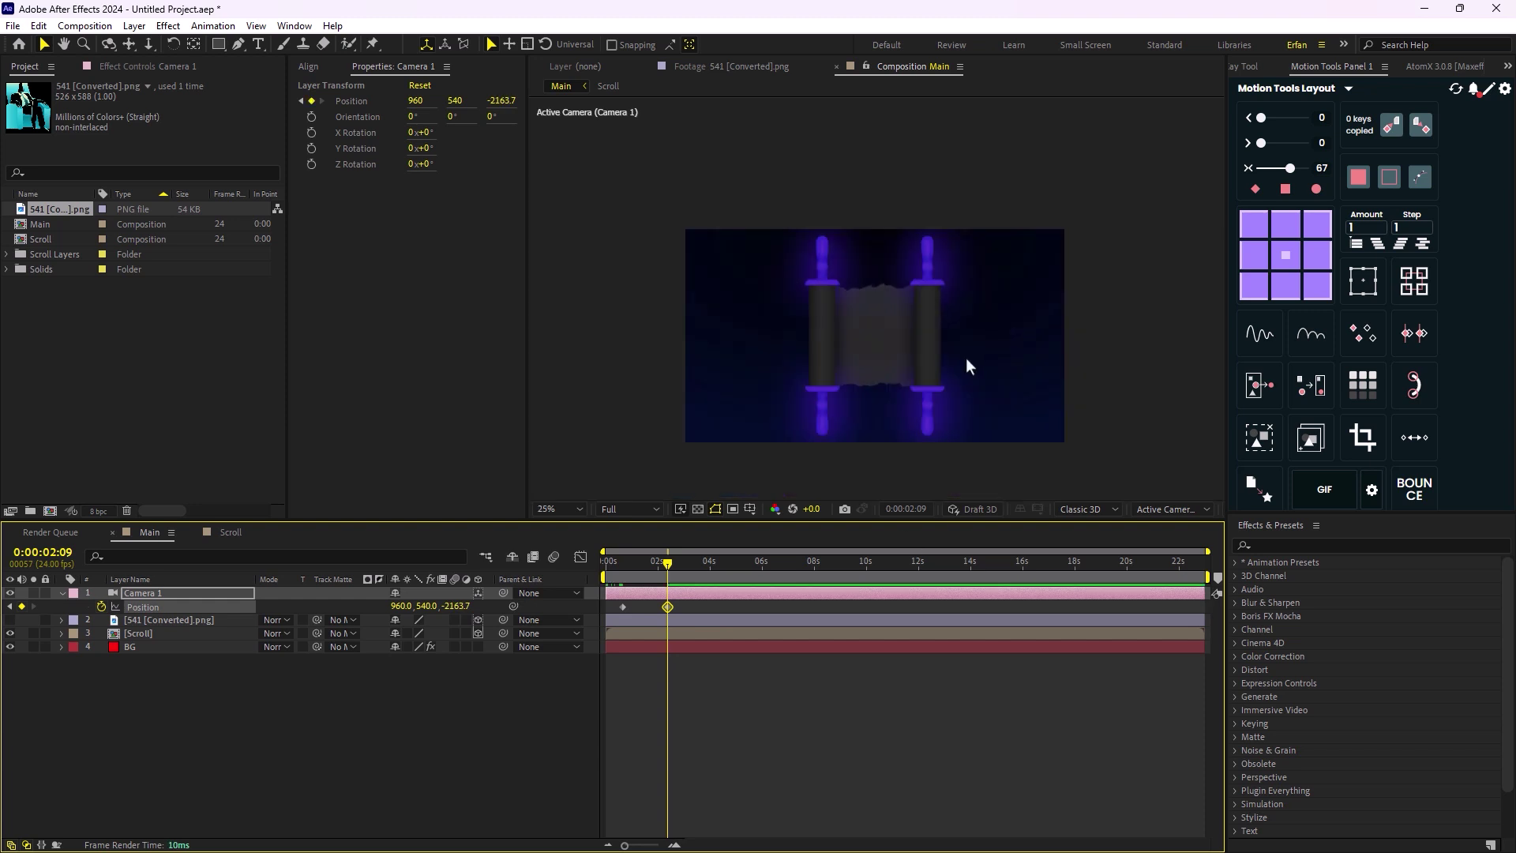
# - Apply Easy Ease to both Camera 1 Position keyframes and preview the camera push from the start
pyautogui.moveTo(667, 563); pyautogui.dragTo(605, 563)
pyautogui.moveTo(694, 604); pyautogui.dragTo(572, 622)
pyautogui.press('F9')
pyautogui.press('space')
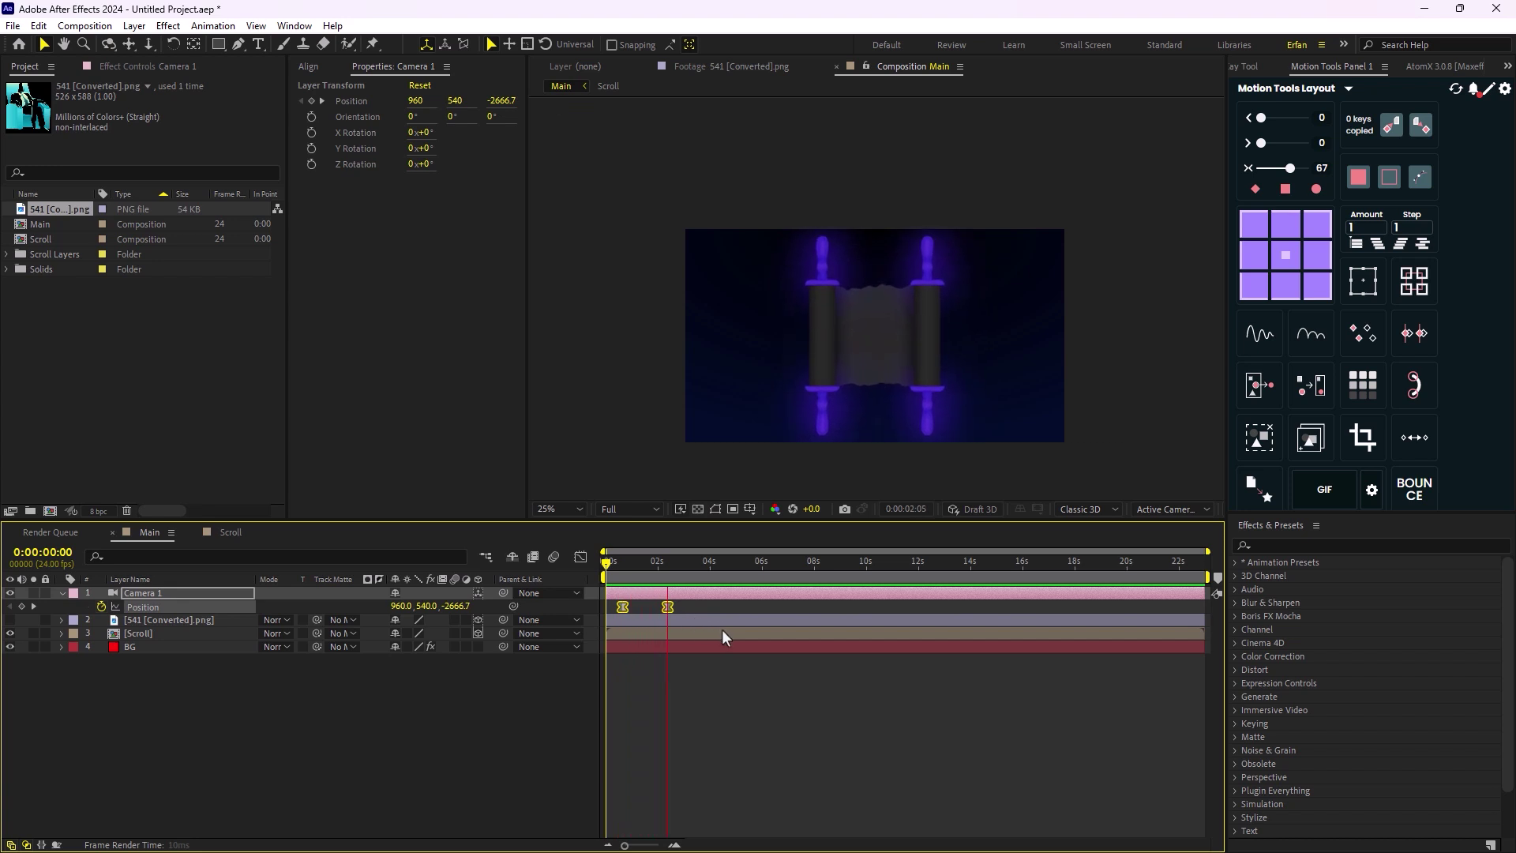
pyautogui.press('space')
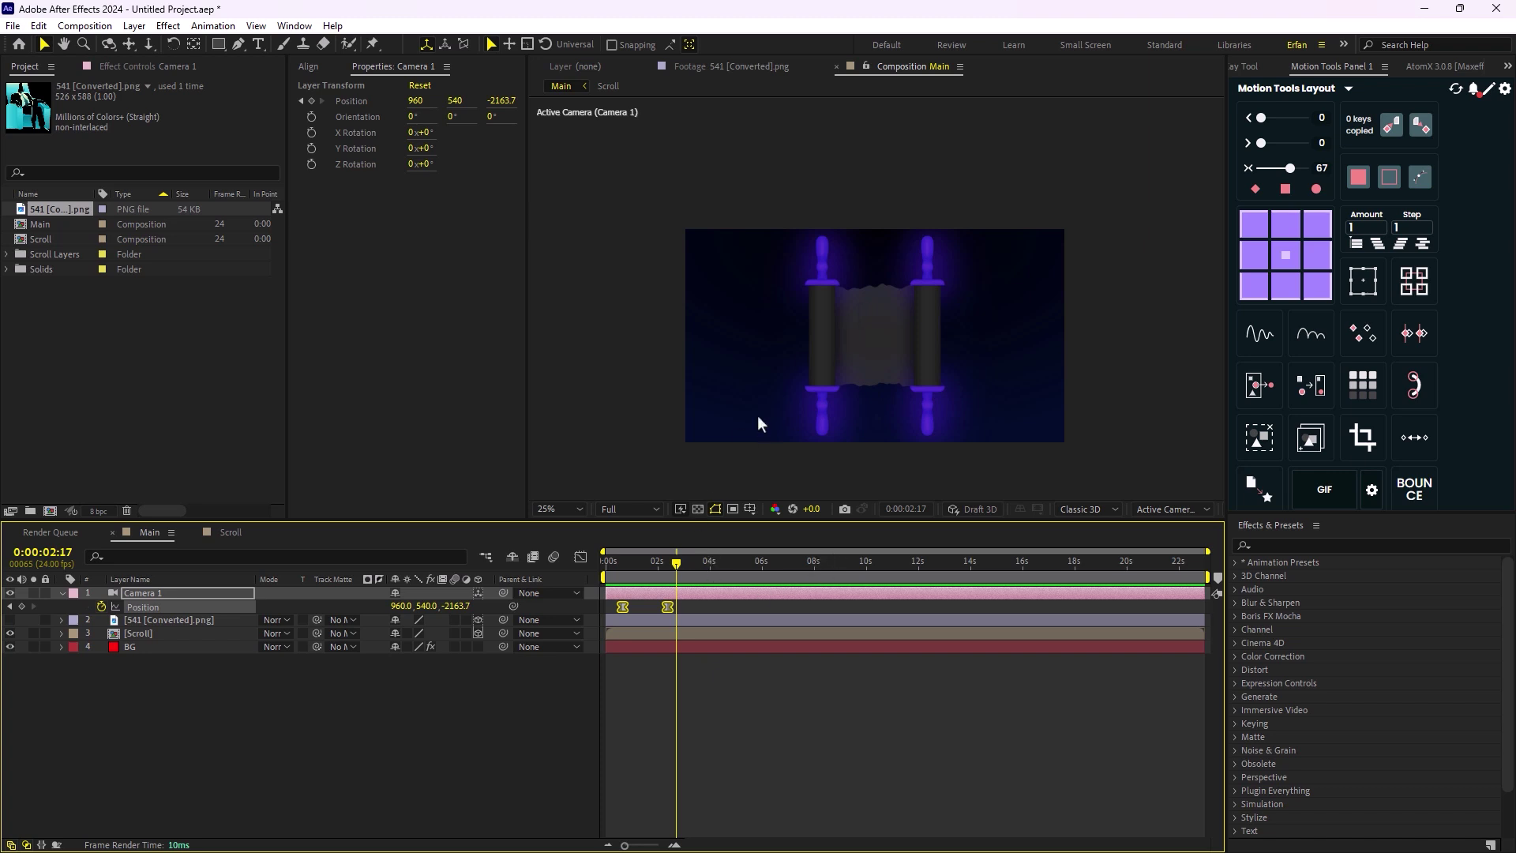
# - Add a null object to the Main composition at 0:00:02:09 and rename it CC
pyautogui.click(414, 723)
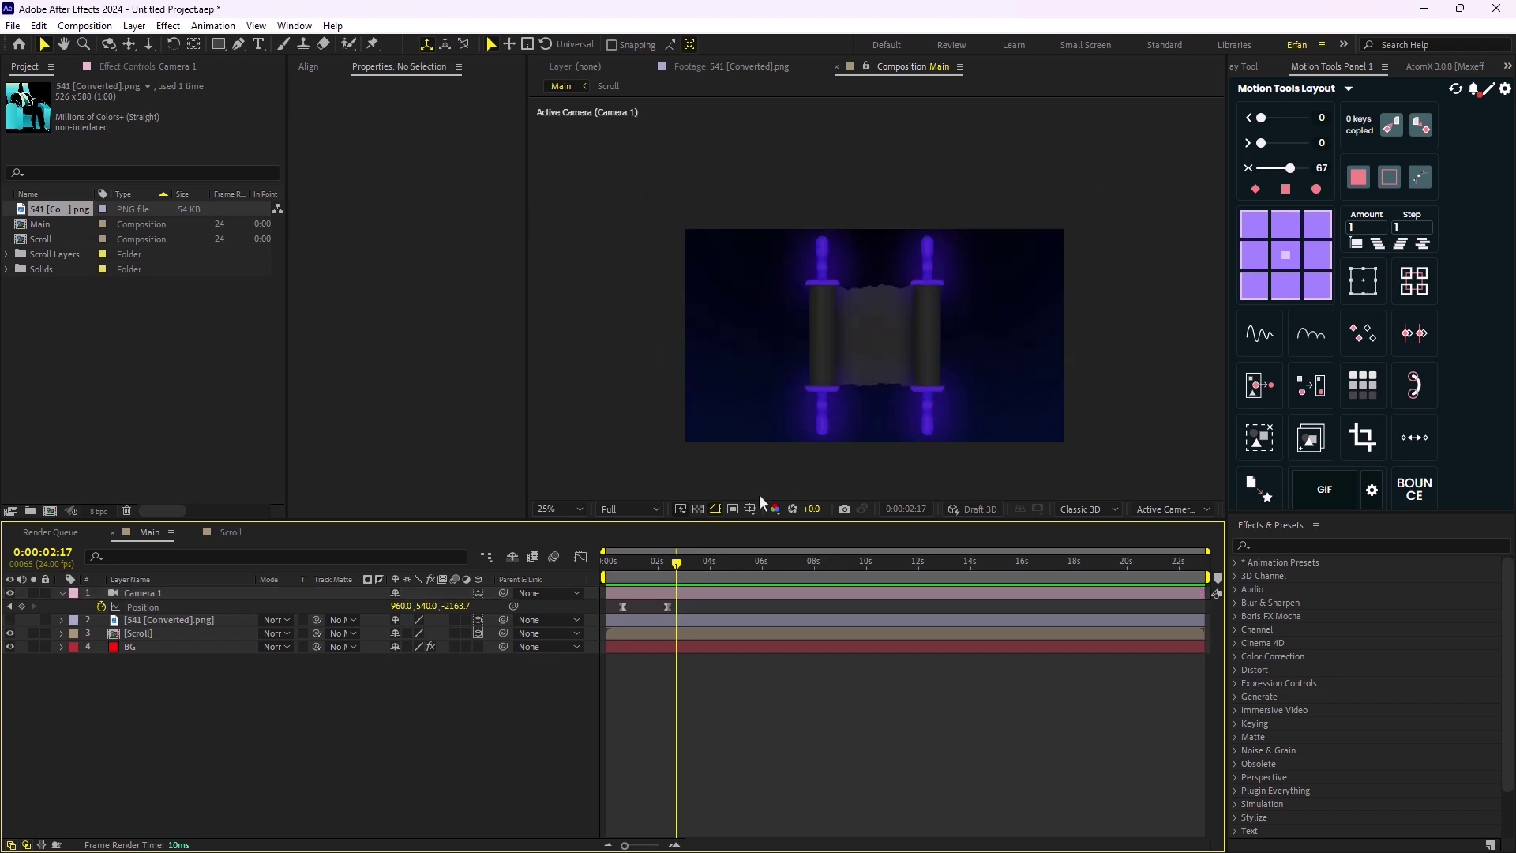
pyautogui.moveTo(679, 569); pyautogui.dragTo(670, 567)
pyautogui.rightClick(451, 739)
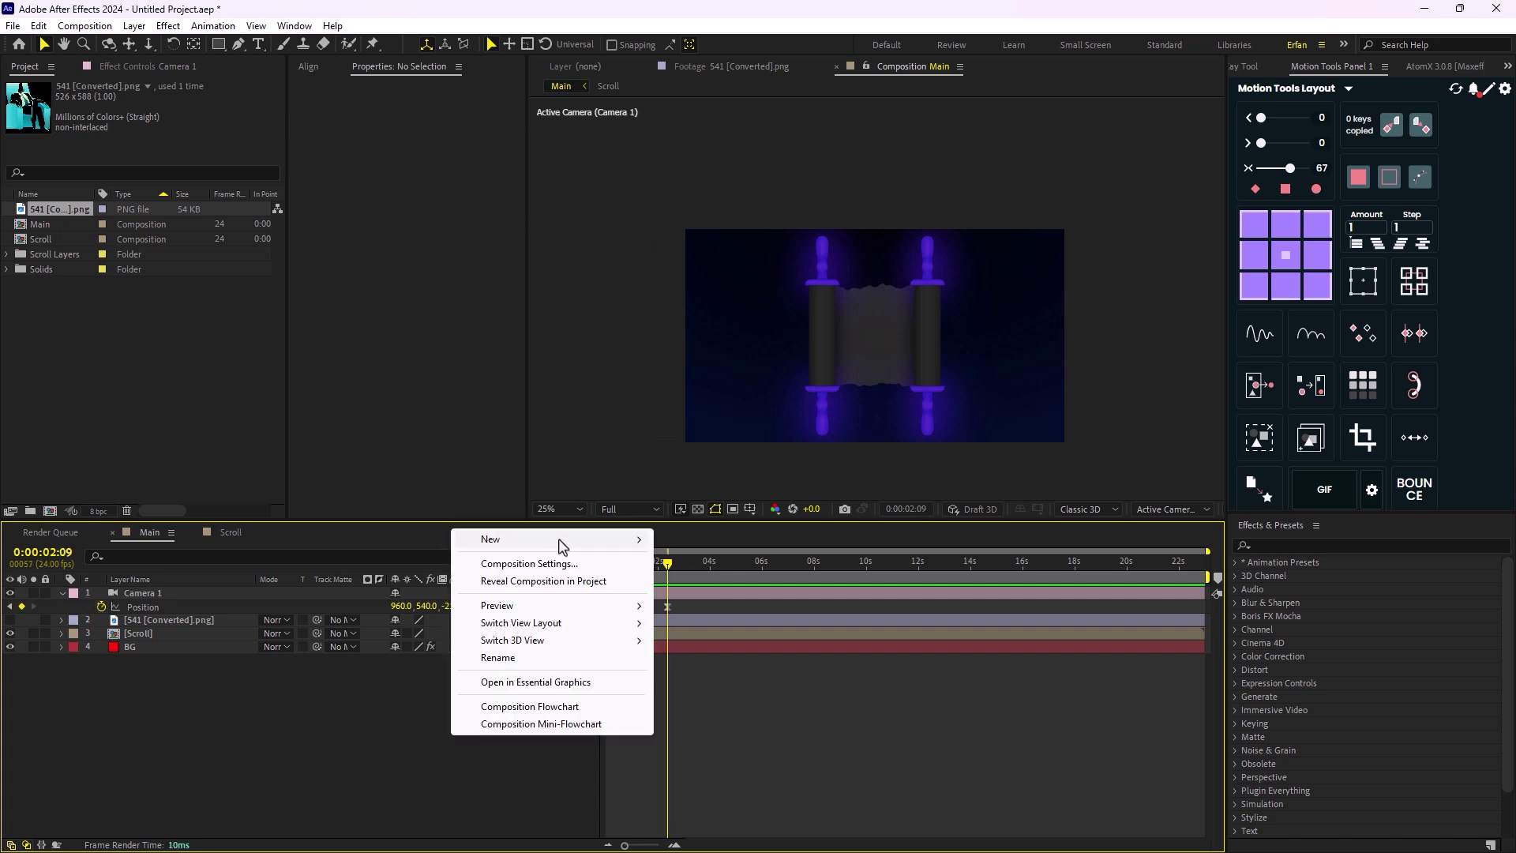
pyautogui.moveTo(557, 541)
pyautogui.click(705, 633)
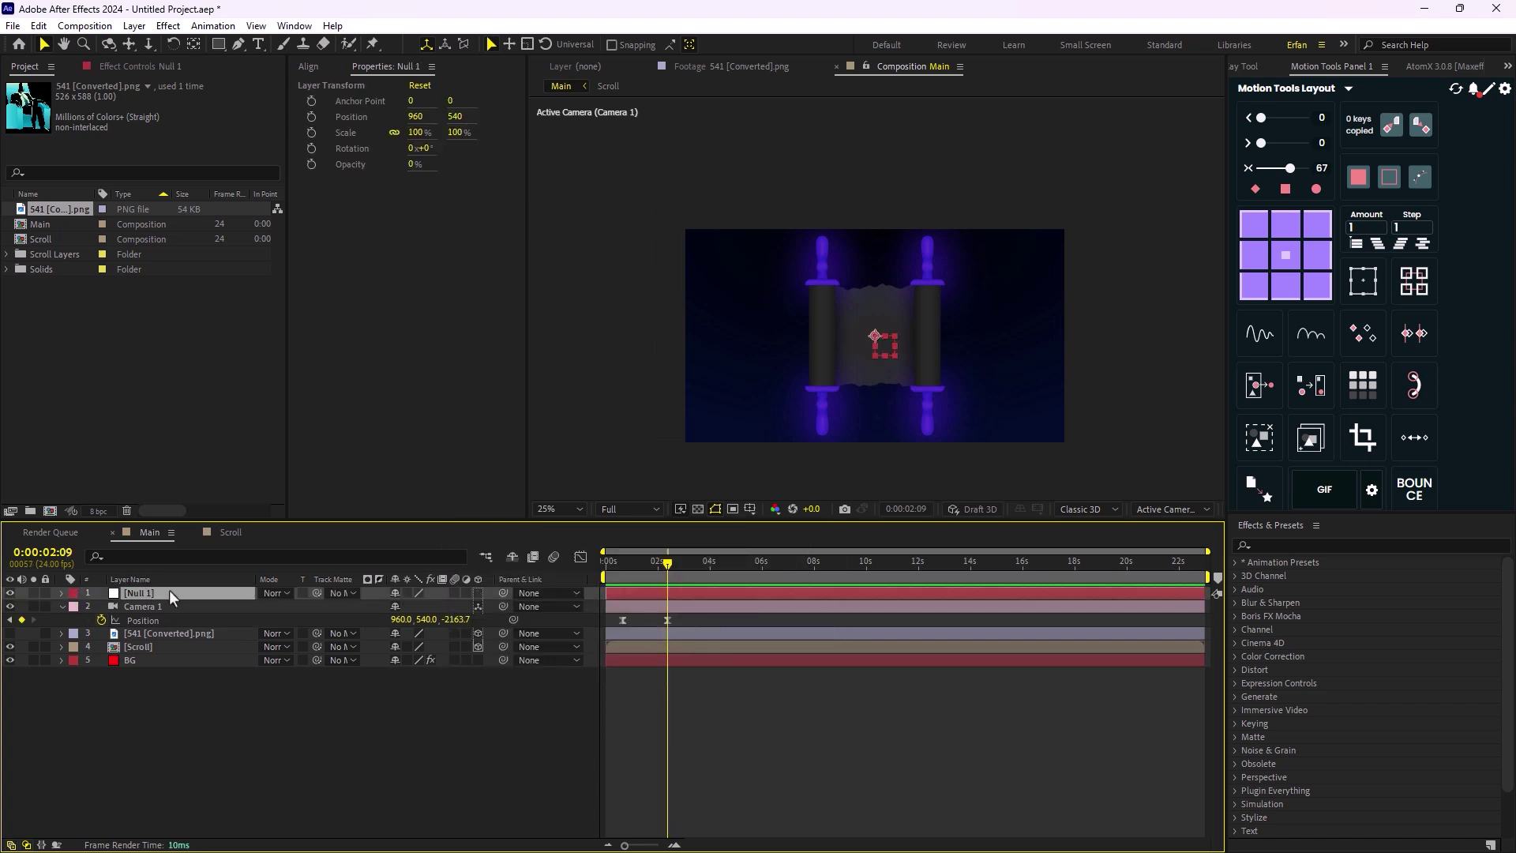
pyautogui.press('Return')
pyautogui.write('CC')
pyautogui.press('Return')
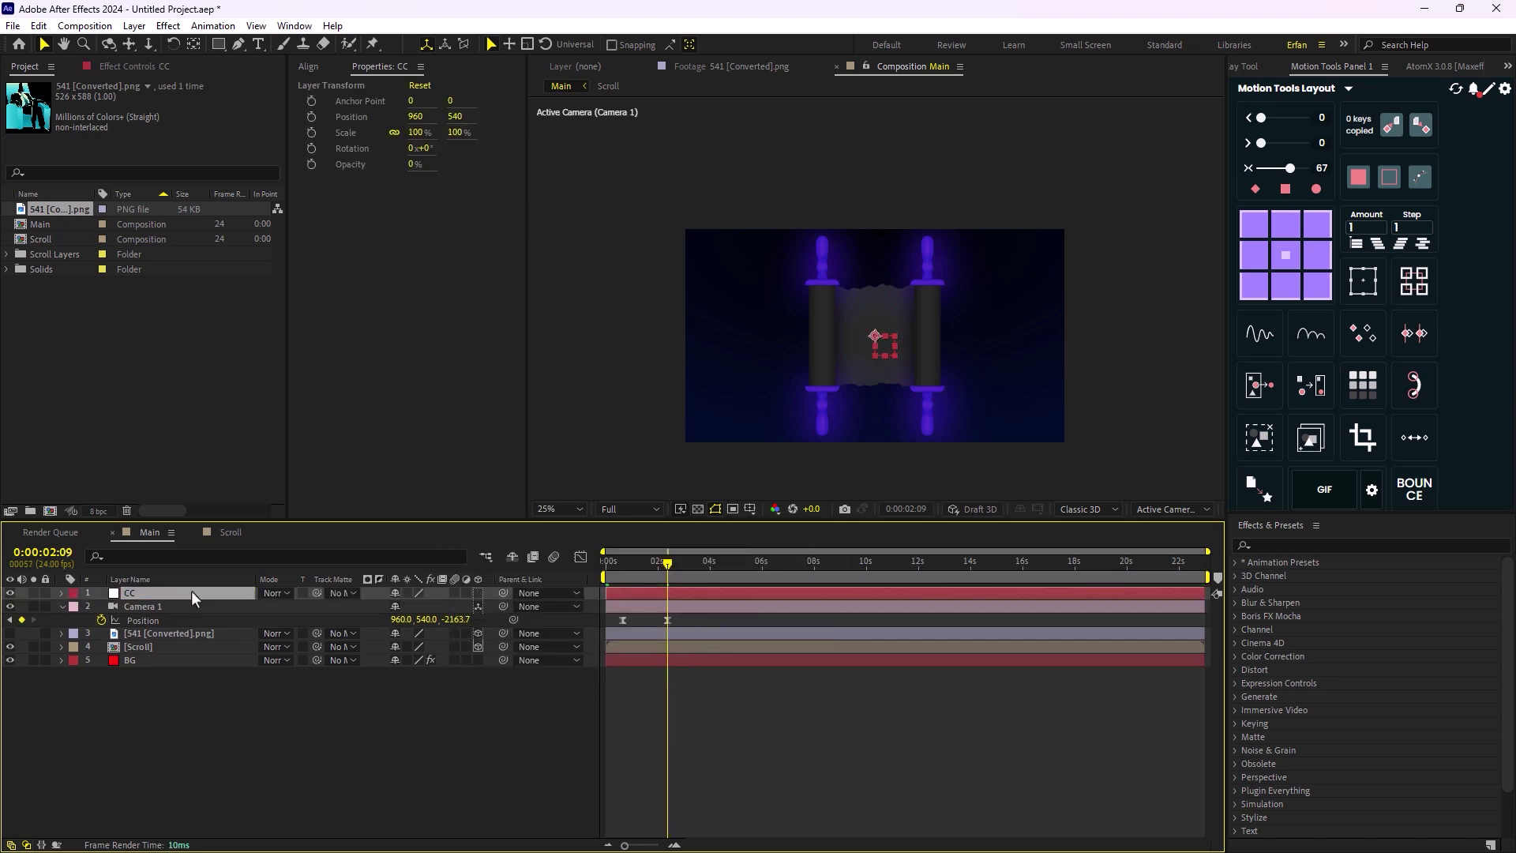
# - Parent Camera 1 to the CC null layer
pyautogui.click(146, 606)
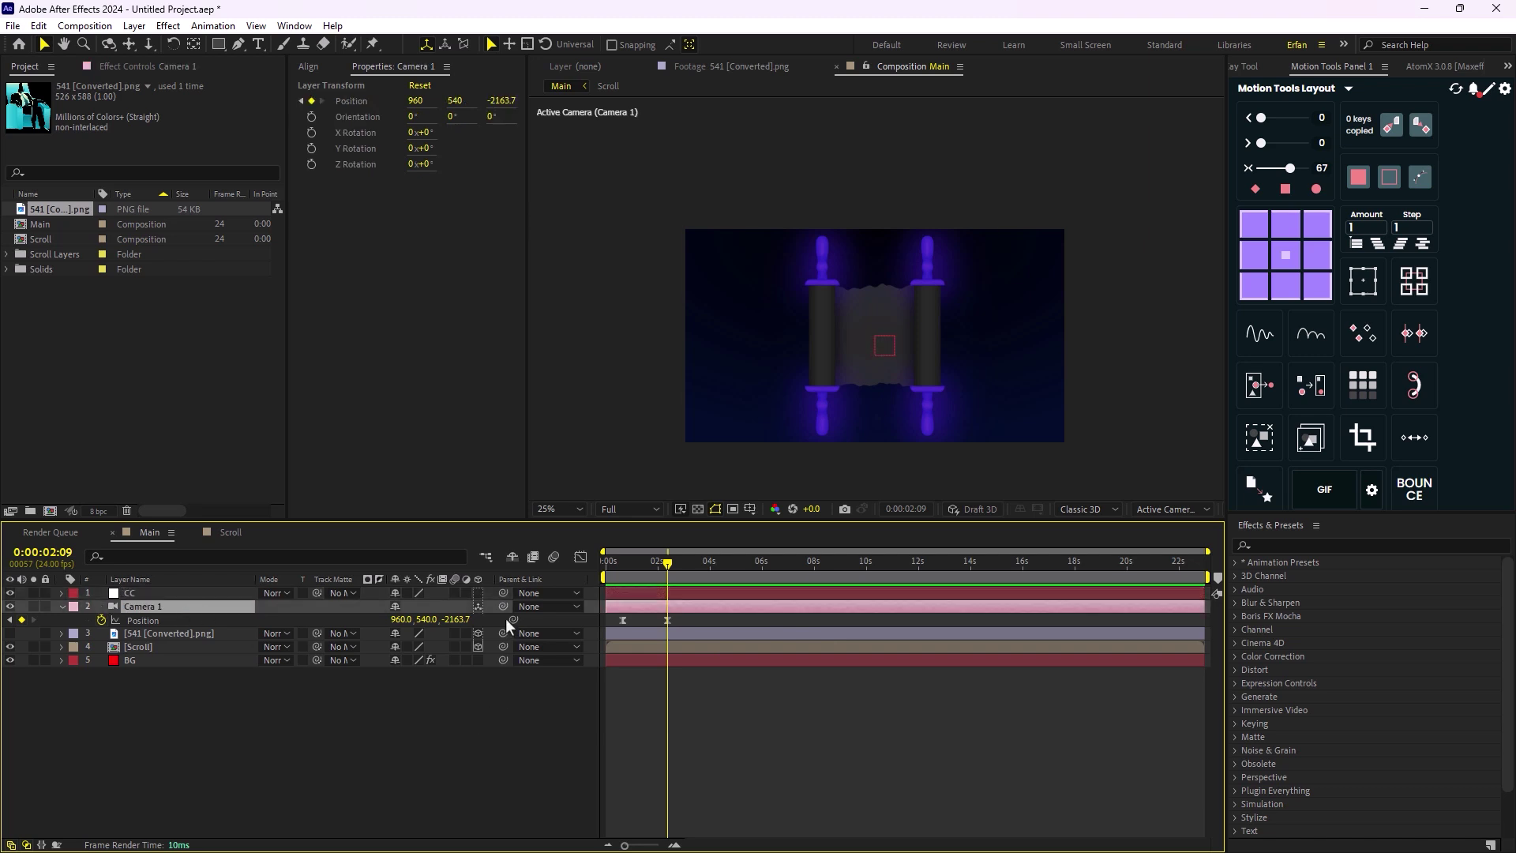
pyautogui.moveTo(503, 606); pyautogui.dragTo(182, 593)
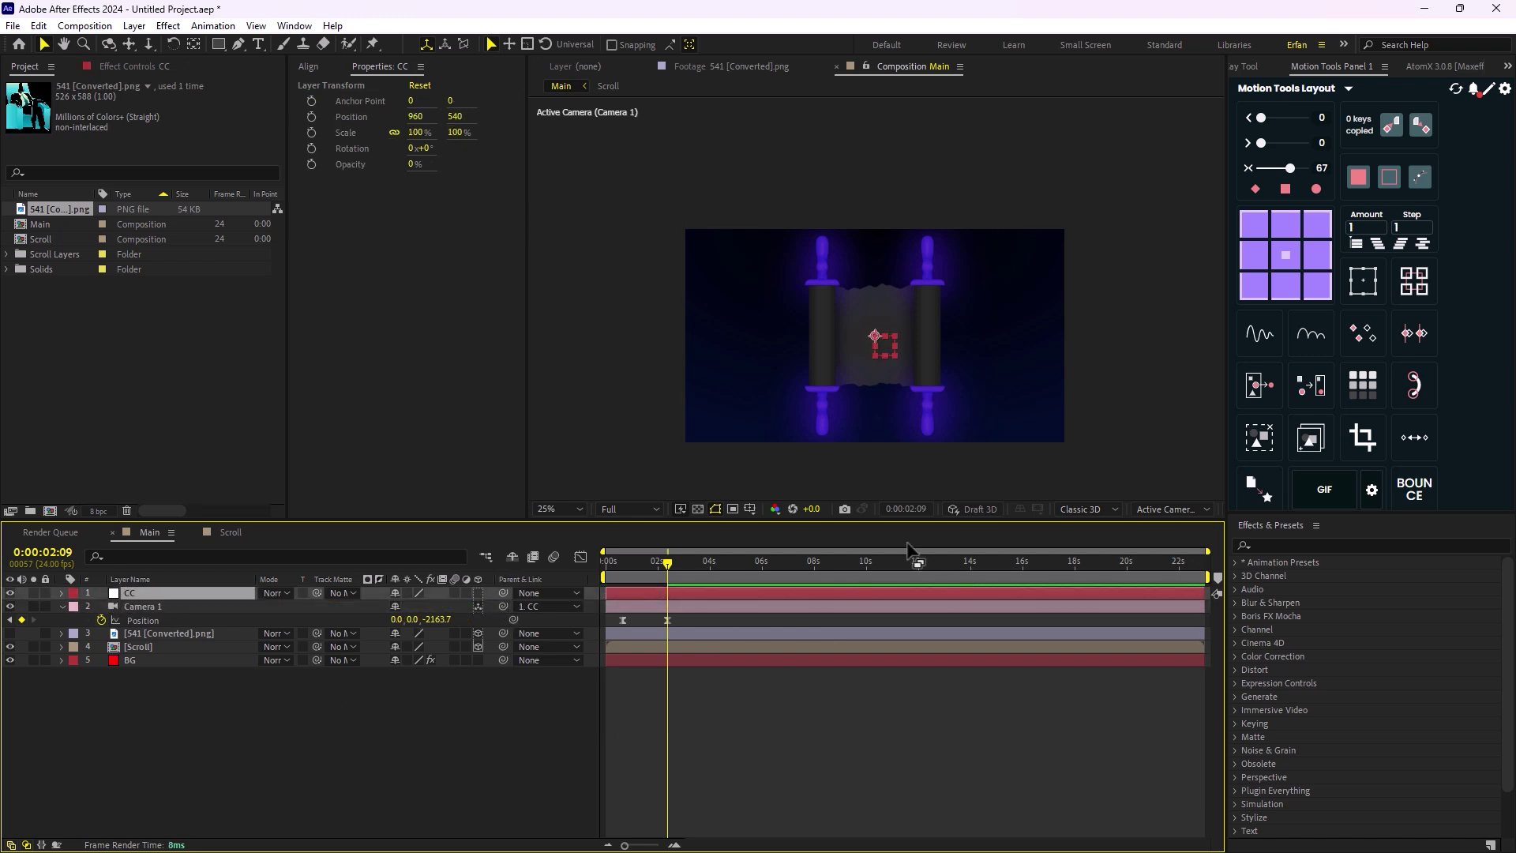
# - Make the CC null a 3D layer and turn on the visibility of the 541 [Converted].png layer
pyautogui.click(478, 593)
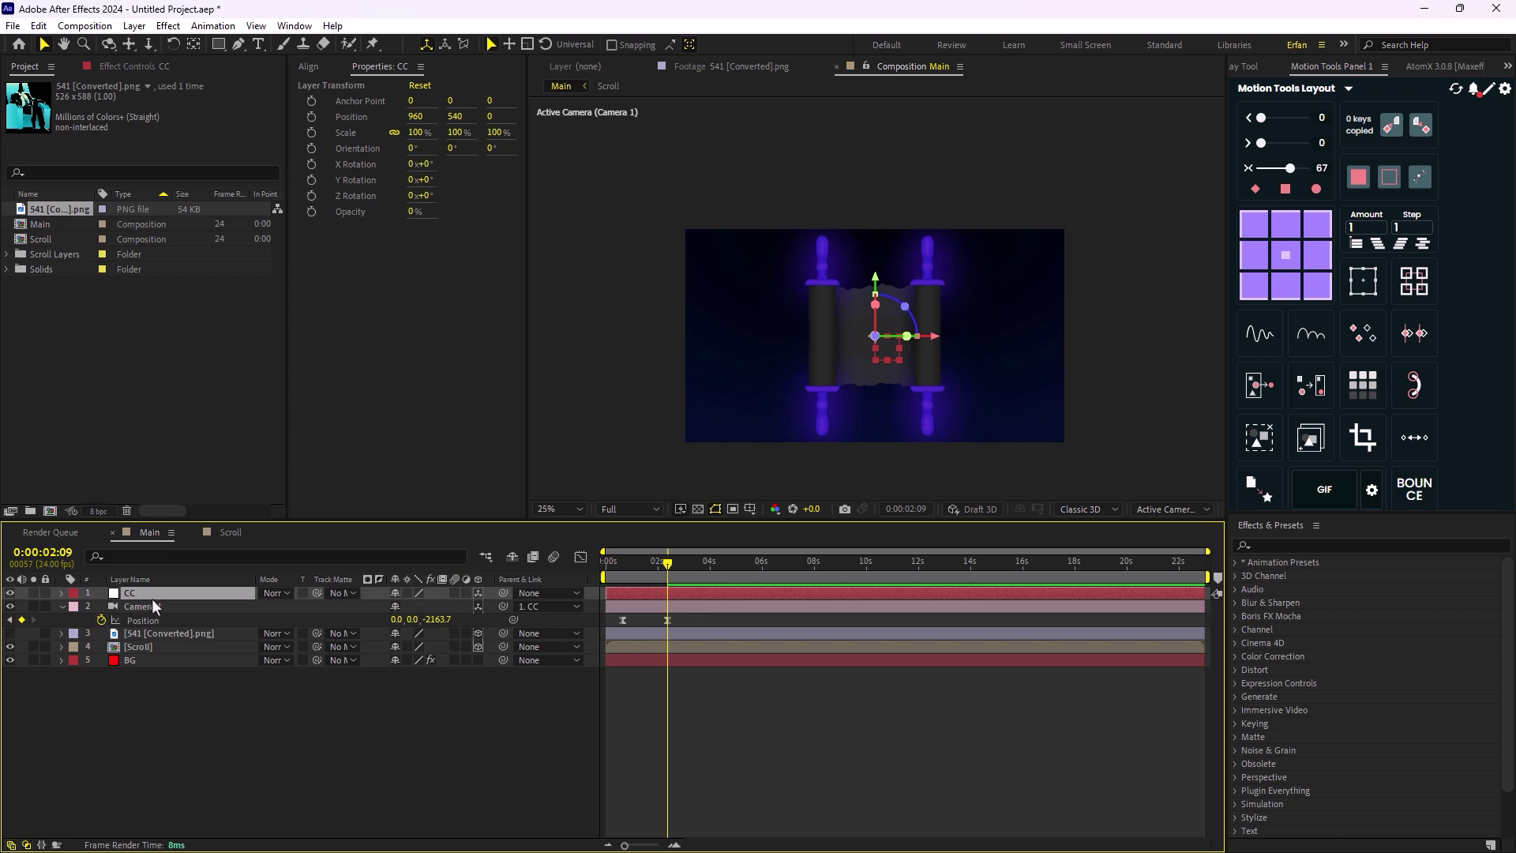
pyautogui.click(10, 633)
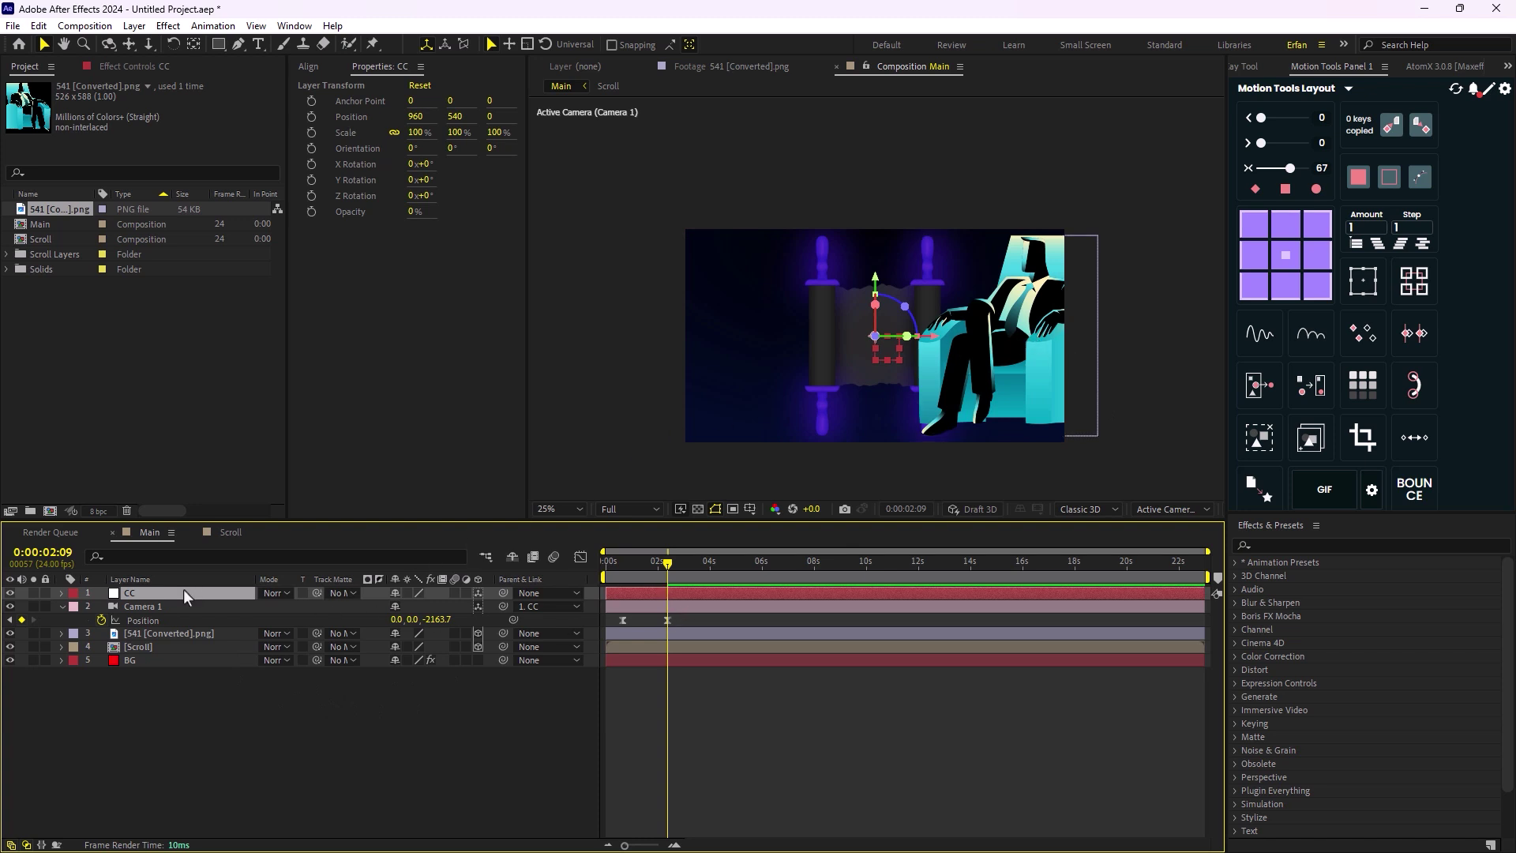
# - Keyframe the CC null's Position at 0:00:02:09 and move it to X 1260 at 0:00:03:09
pyautogui.press('p')
pyautogui.click(101, 607)
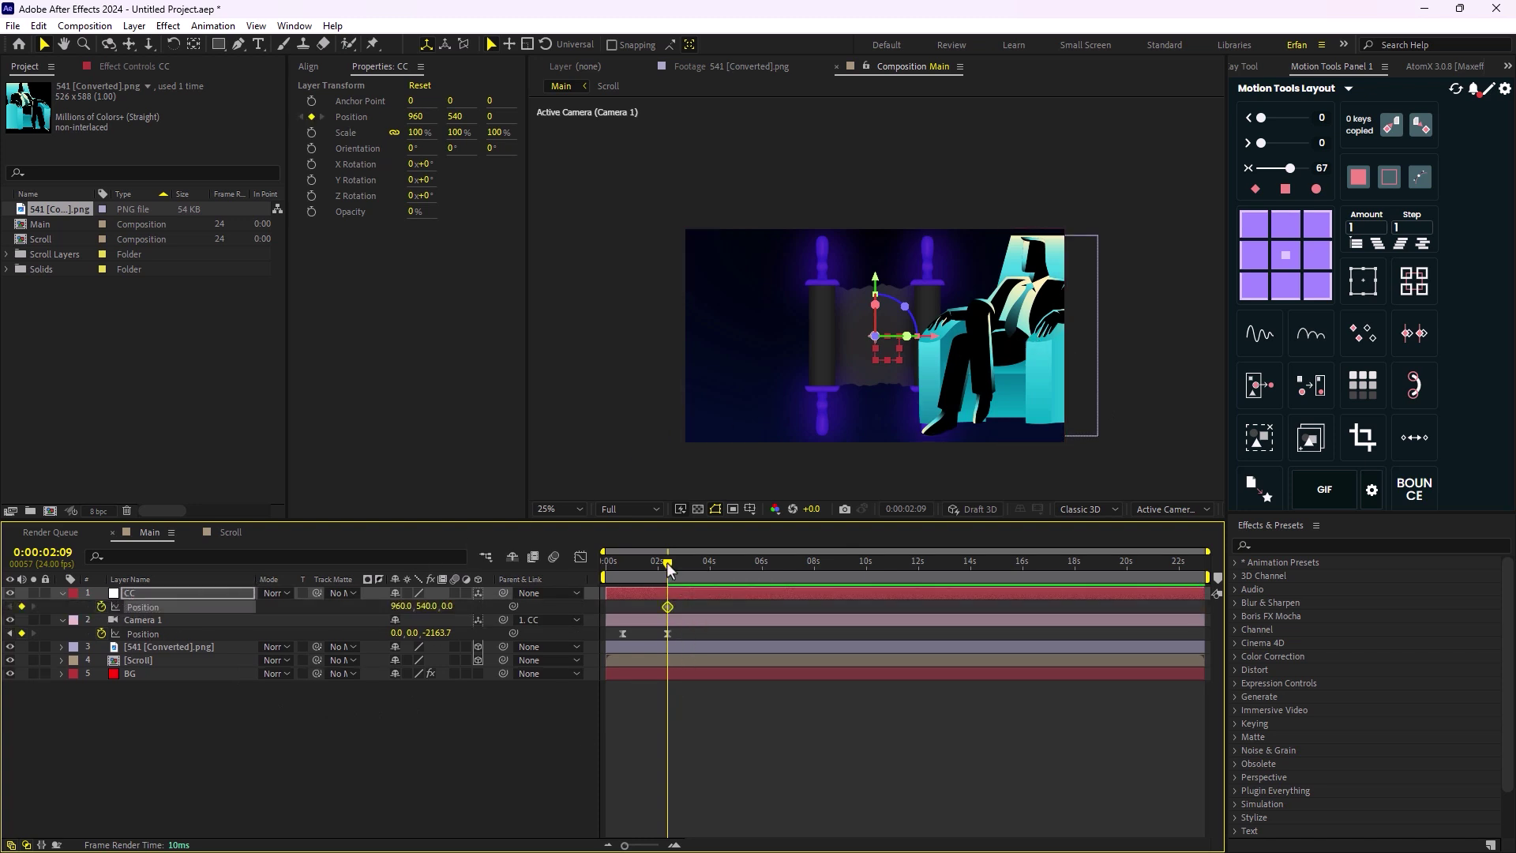
pyautogui.moveTo(666, 562); pyautogui.dragTo(694, 566)
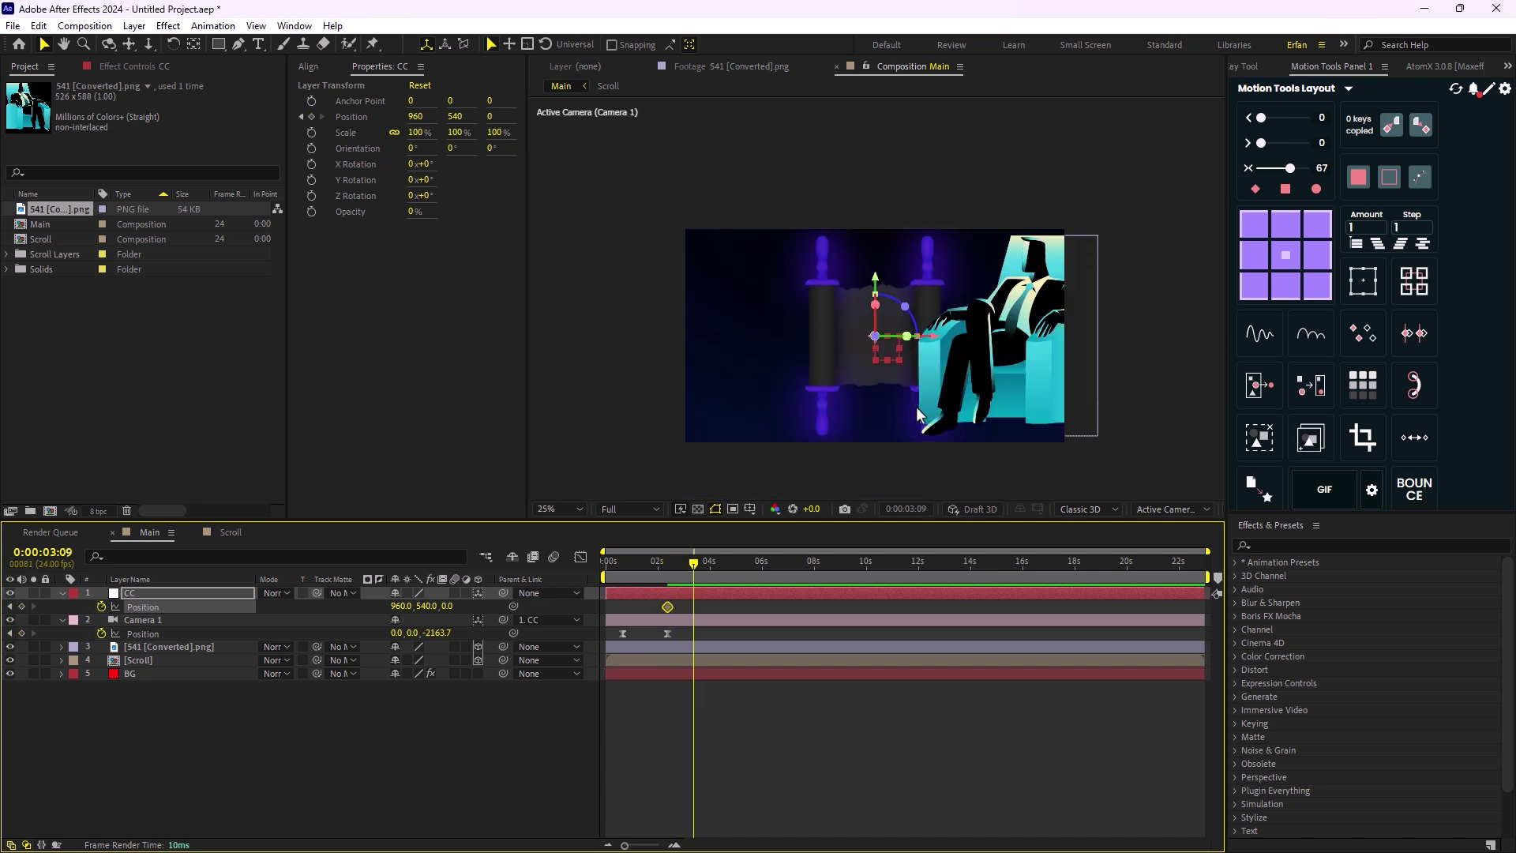
pyautogui.moveTo(935, 338)
pyautogui.mouseDown()
pyautogui.moveTo(892, 338)
pyautogui.moveTo(964, 338)
pyautogui.moveTo(913, 345)
pyautogui.mouseUp()
# - Shift the seated figure image to an X position of 1660.5 and scale it to -126, 126, 90%
pyautogui.click(987, 344)
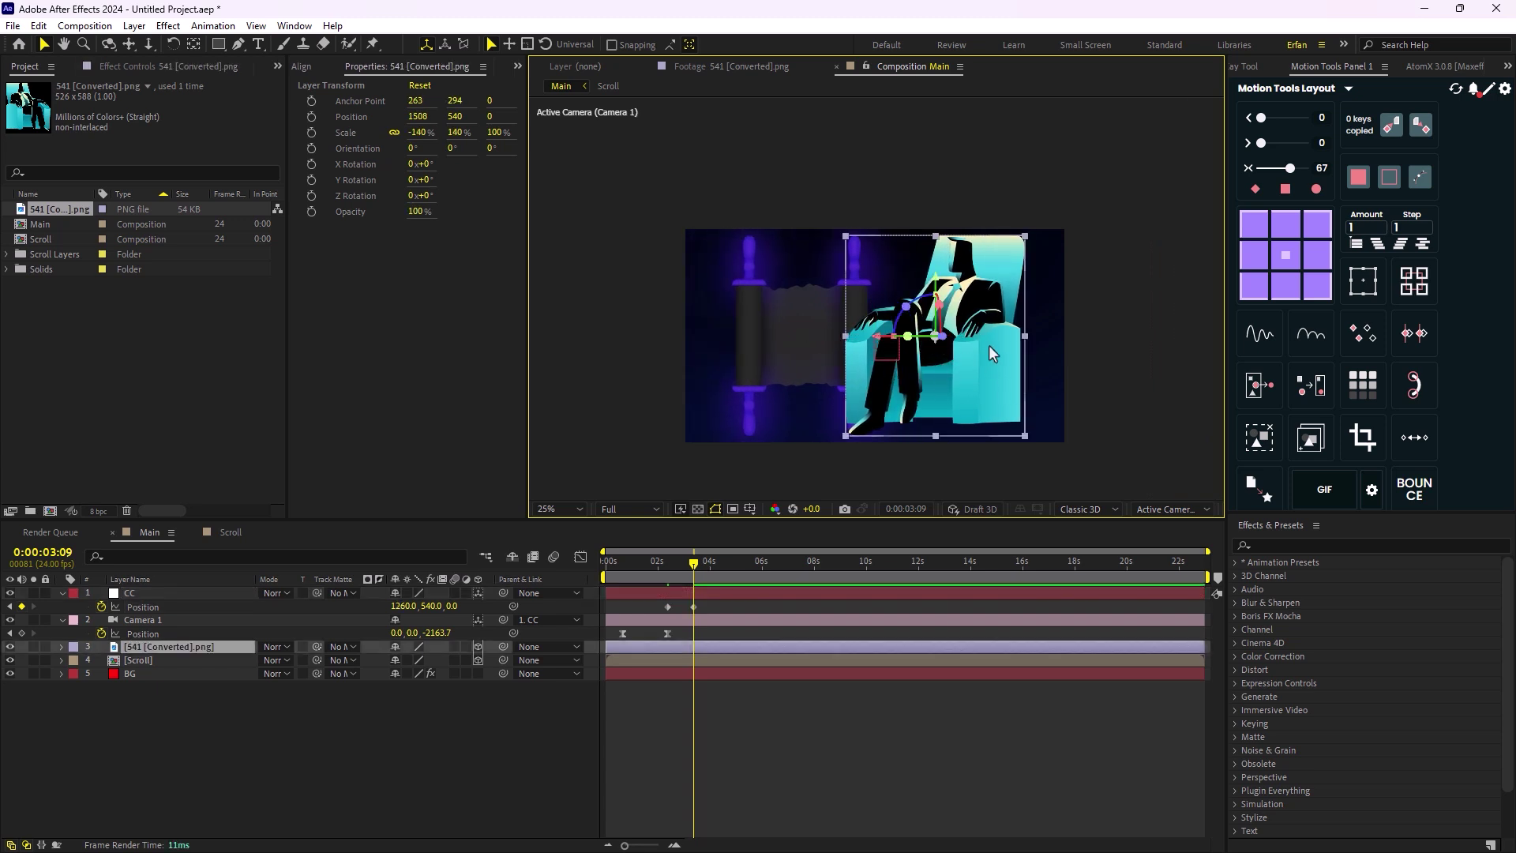
pyautogui.press('Right')
pyautogui.press('Right')
pyautogui.press('Right')
pyautogui.press('Right')
pyautogui.press('Right')
pyautogui.press('Right')
pyautogui.press('Right')
pyautogui.press('Right')
pyautogui.press('Right')
pyautogui.press('Right')
pyautogui.press('Right')
pyautogui.press('Right')
pyautogui.press('Right')
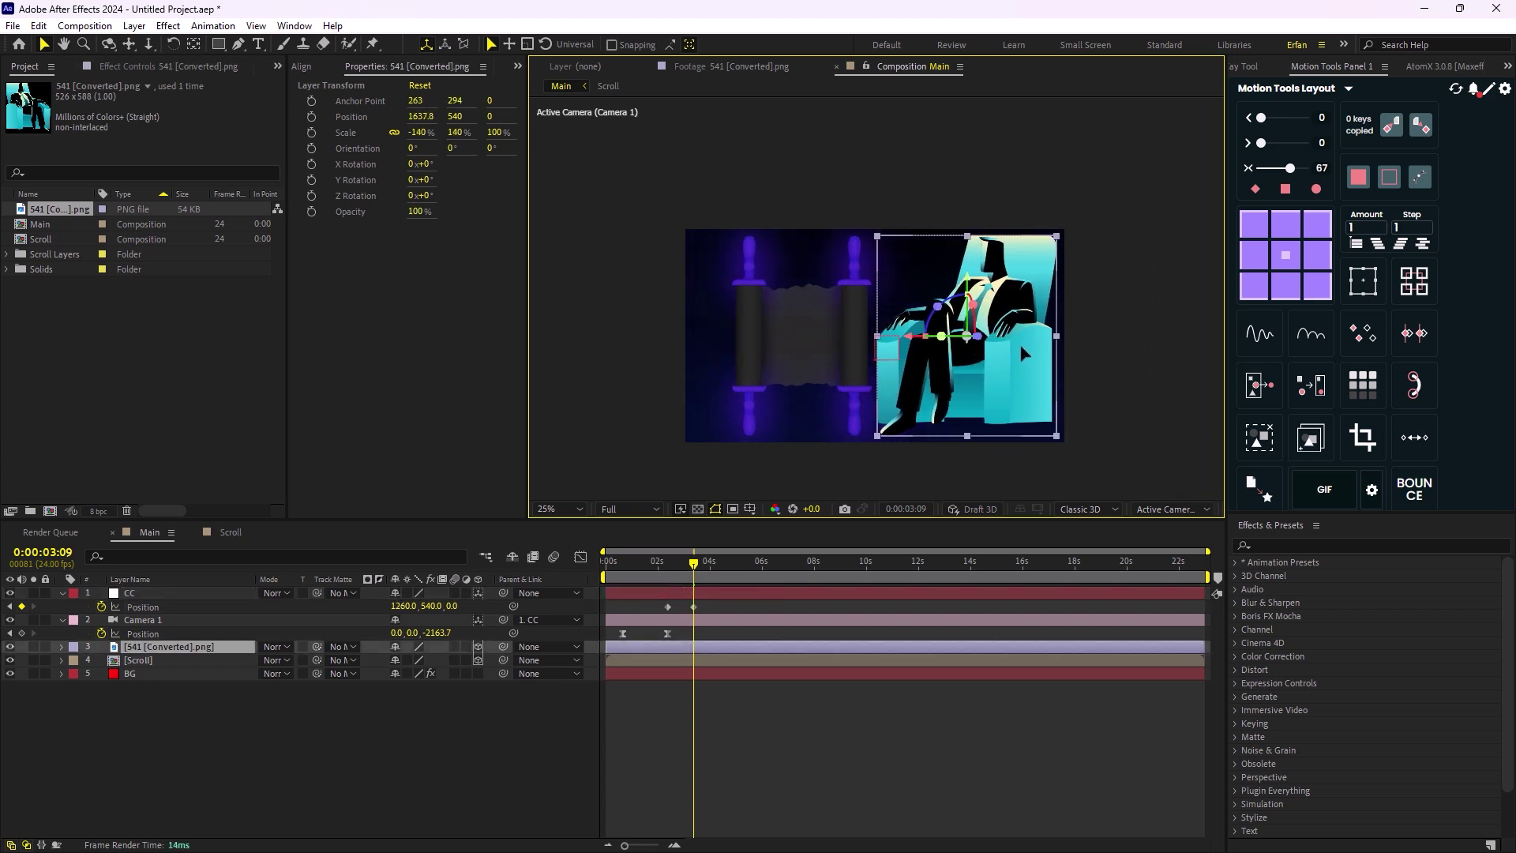
pyautogui.press('s')
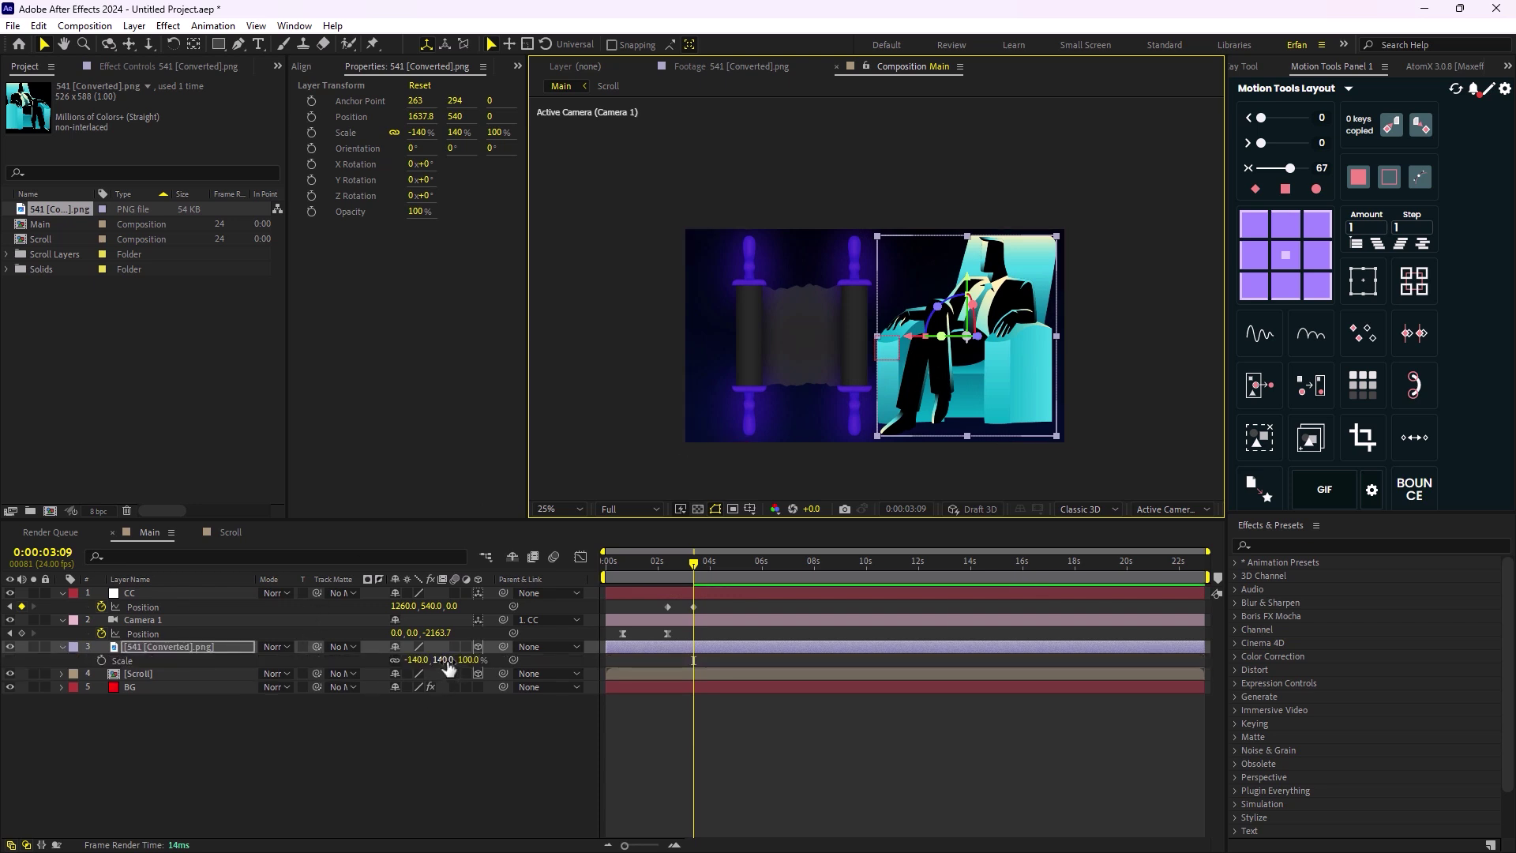
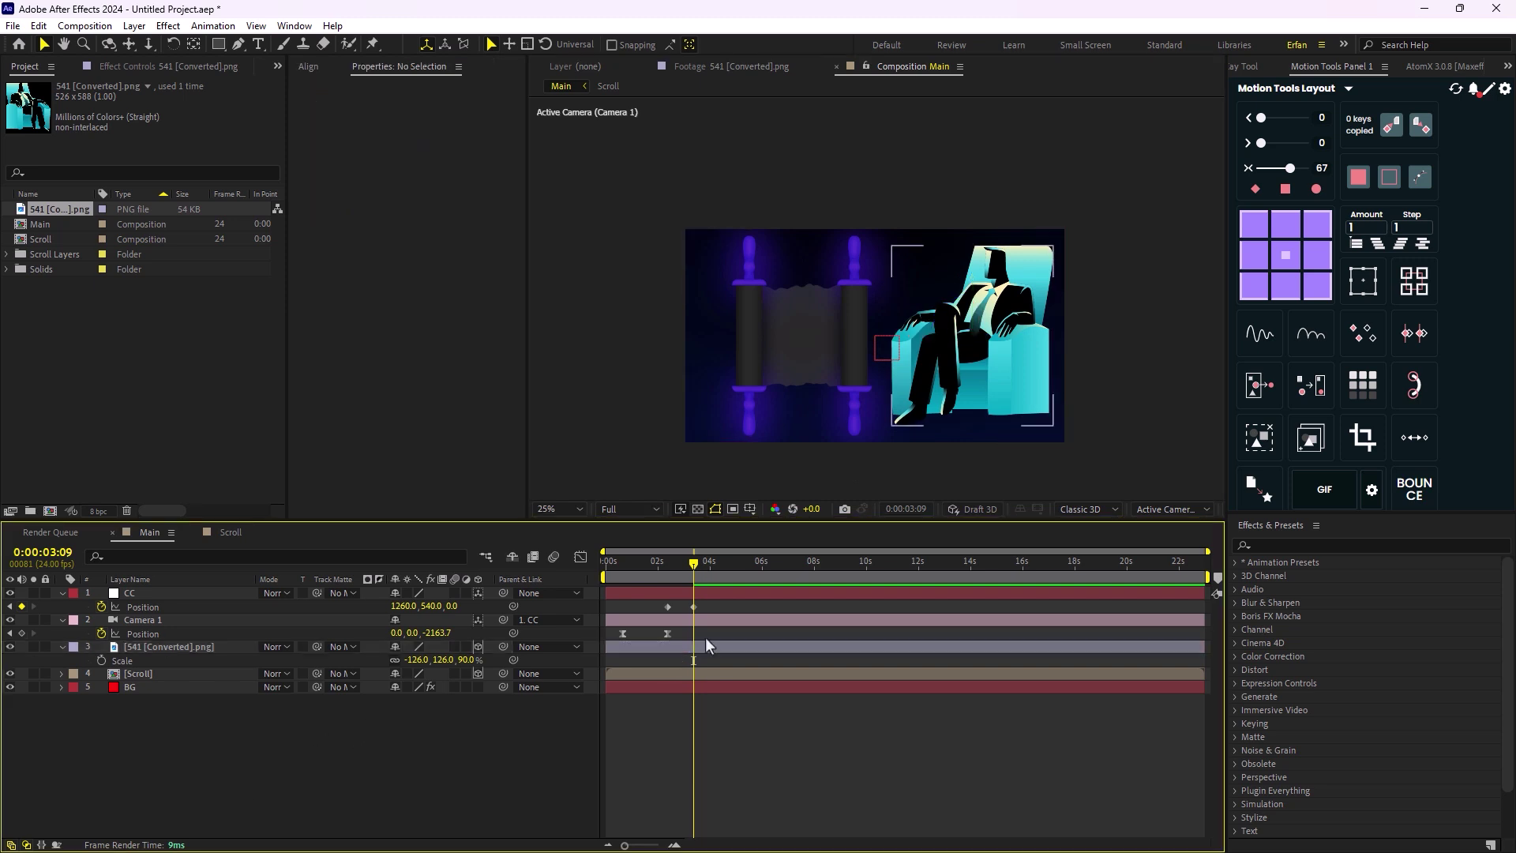
# - Preview the sideways camera move from about 0:00:02:09 and apply Easy Ease to both CC Position keyframes
pyautogui.moveTo(693, 561); pyautogui.dragTo(666, 551)
pyautogui.press('space')
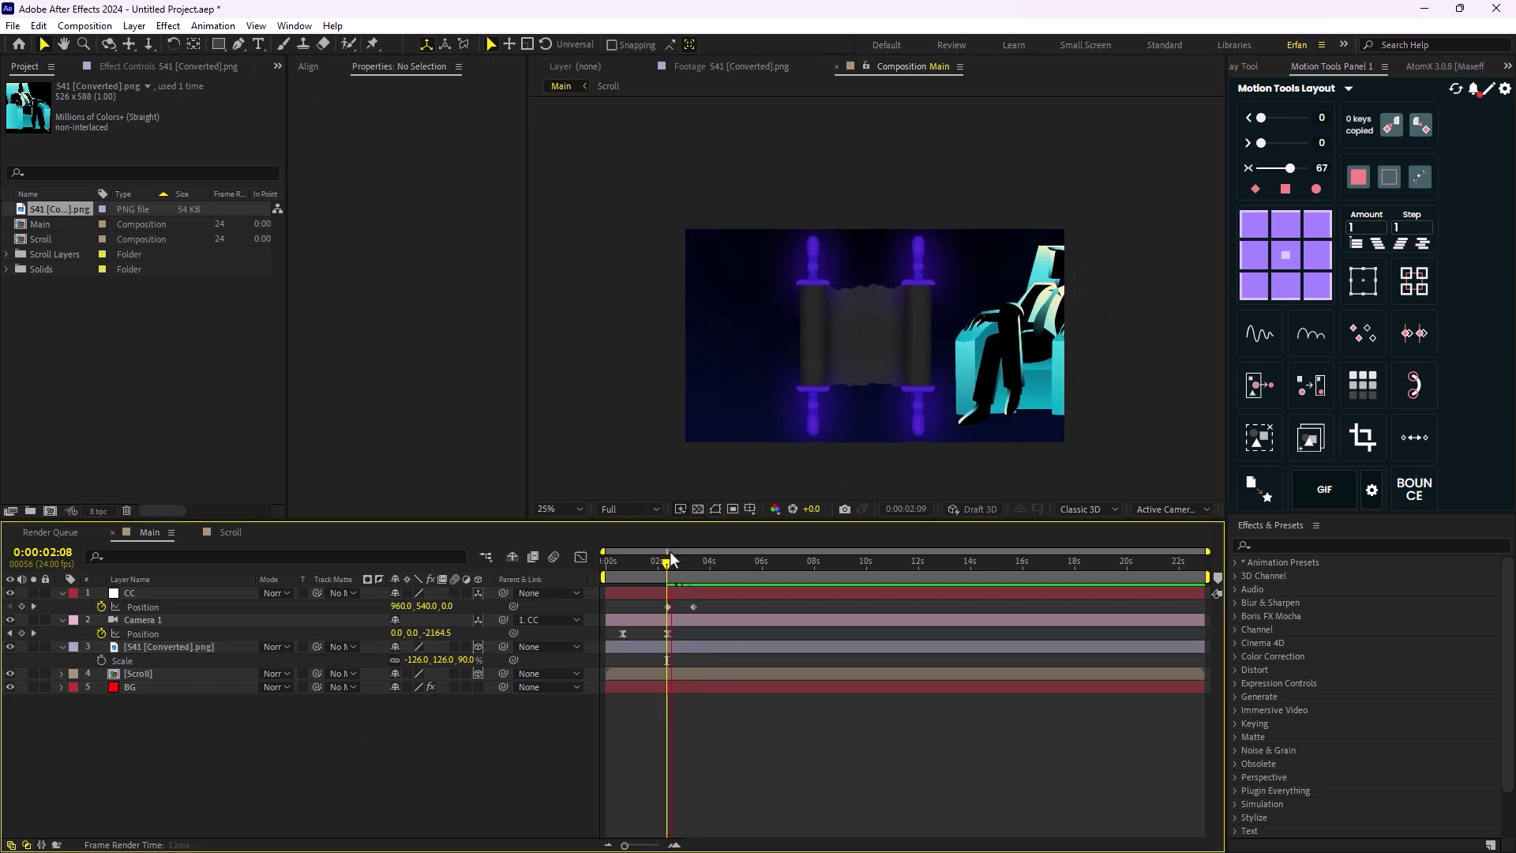
pyautogui.press('space')
pyautogui.moveTo(725, 608); pyautogui.dragTo(667, 573)
pyautogui.press('F9')
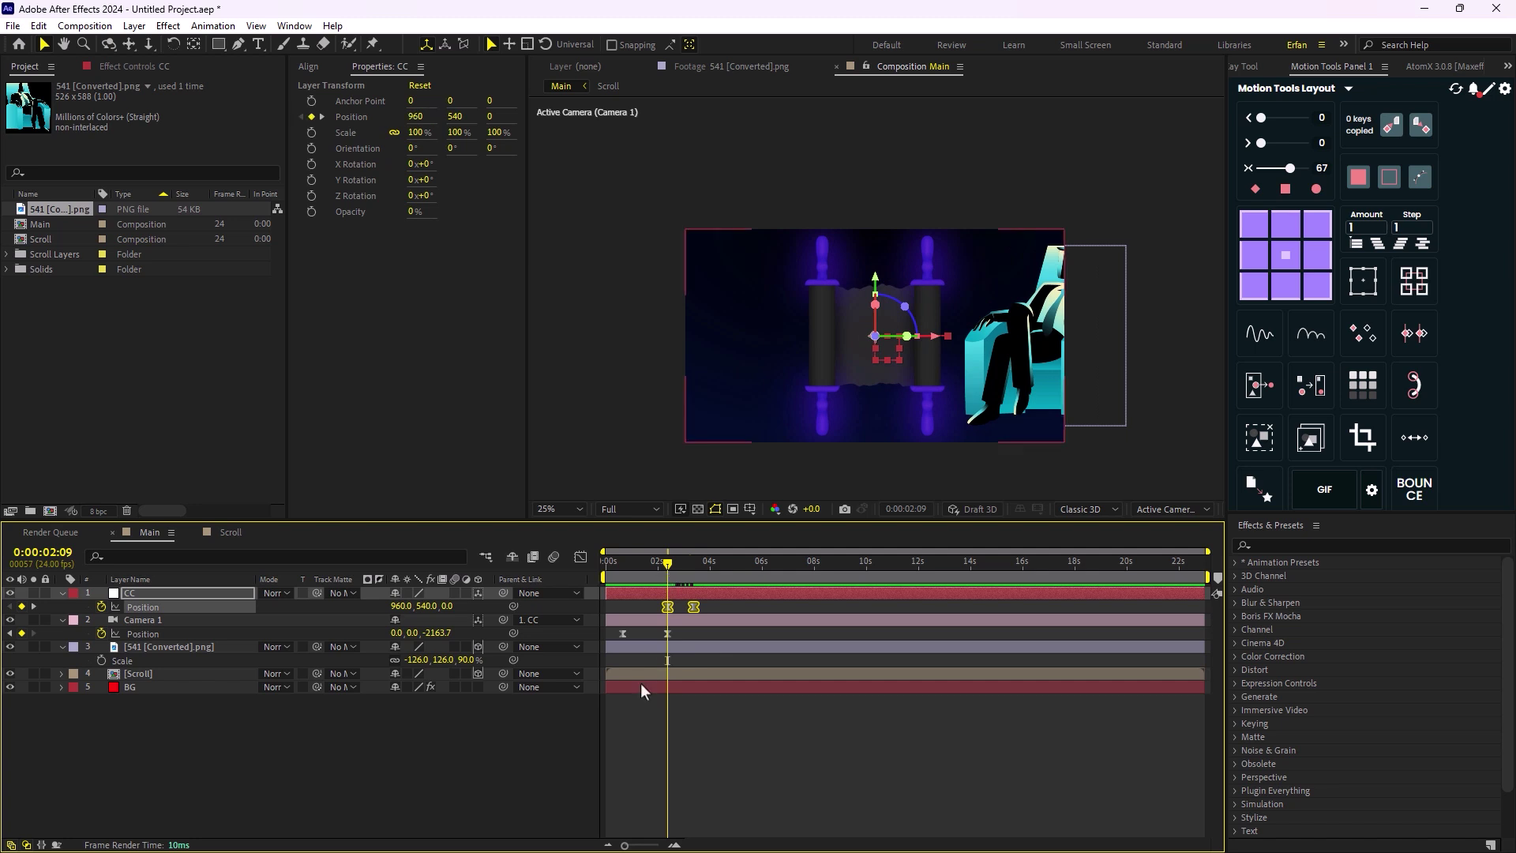
# - Keyframe the figure image's Opacity from 0% at 0:00:02:09 to 100% shortly after to fade it in
pyautogui.moveTo(639, 848); pyautogui.dragTo(648, 847)
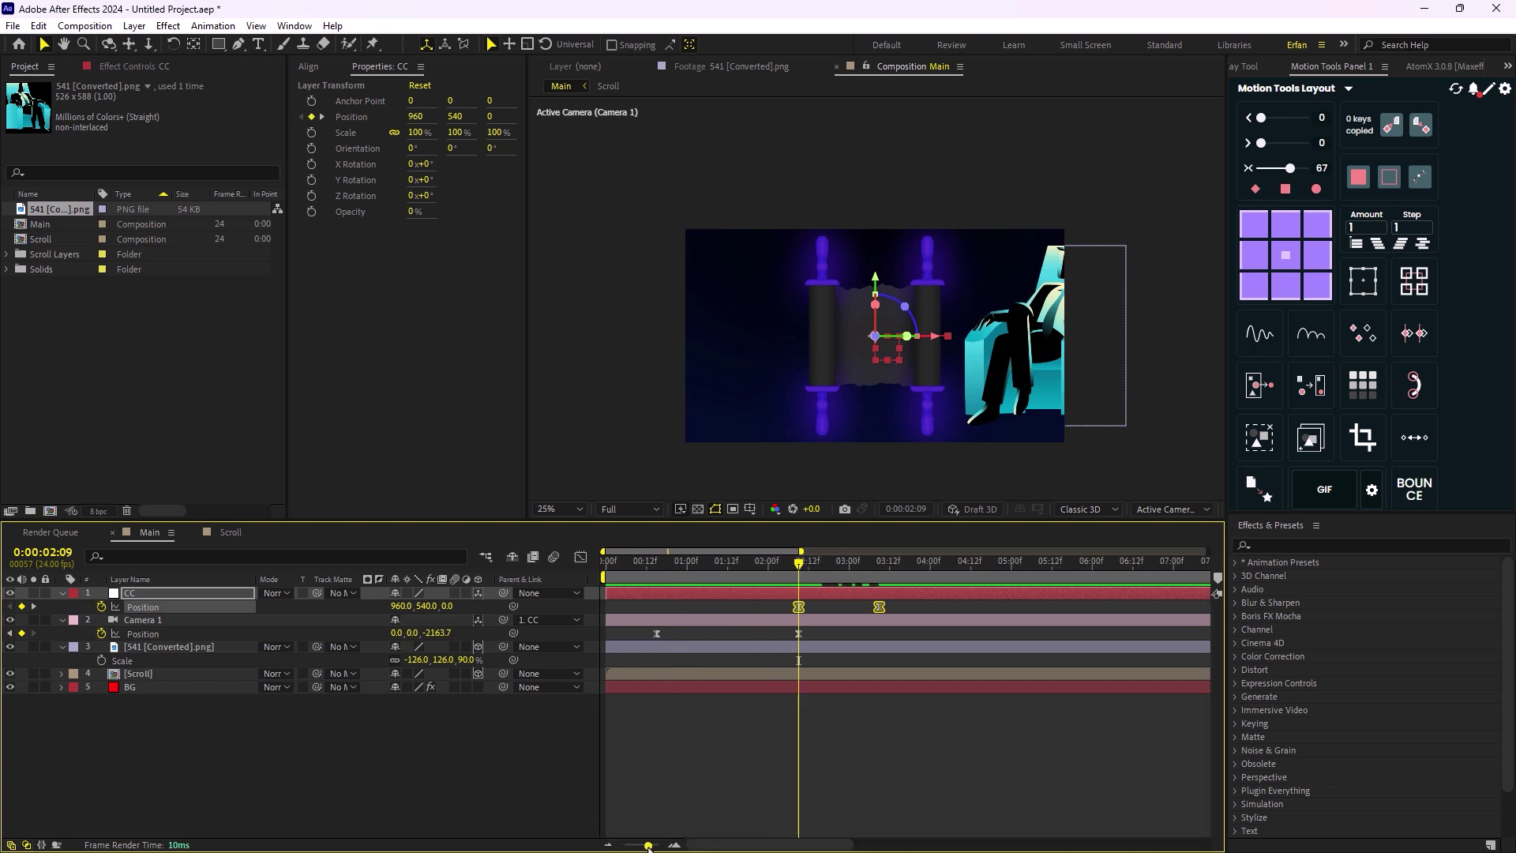
pyautogui.click(345, 728)
pyautogui.click(182, 647)
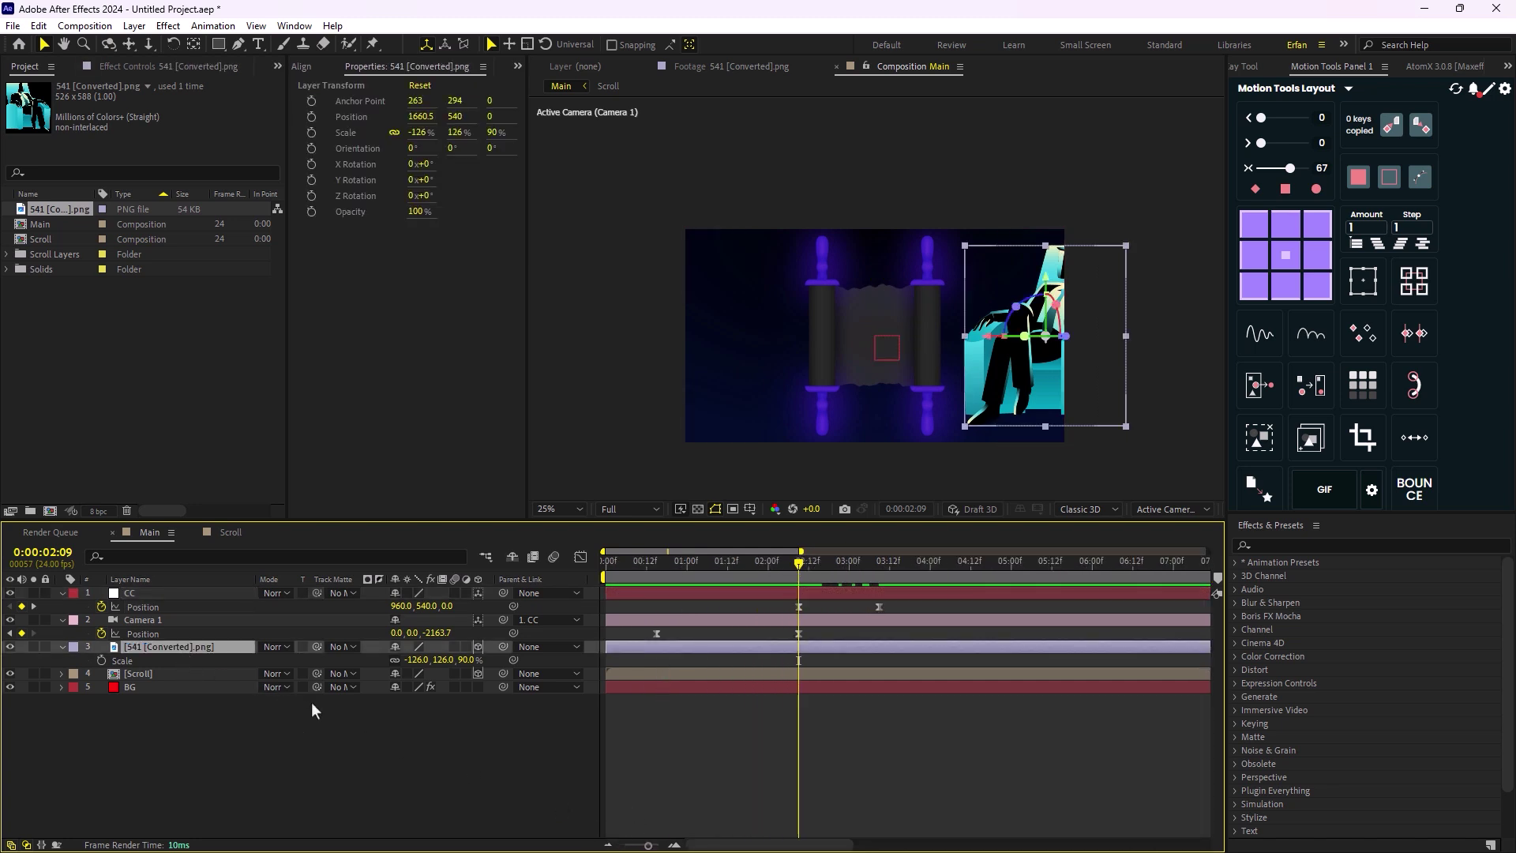
pyautogui.press('t')
pyautogui.moveTo(397, 660); pyautogui.dragTo(52, 684)
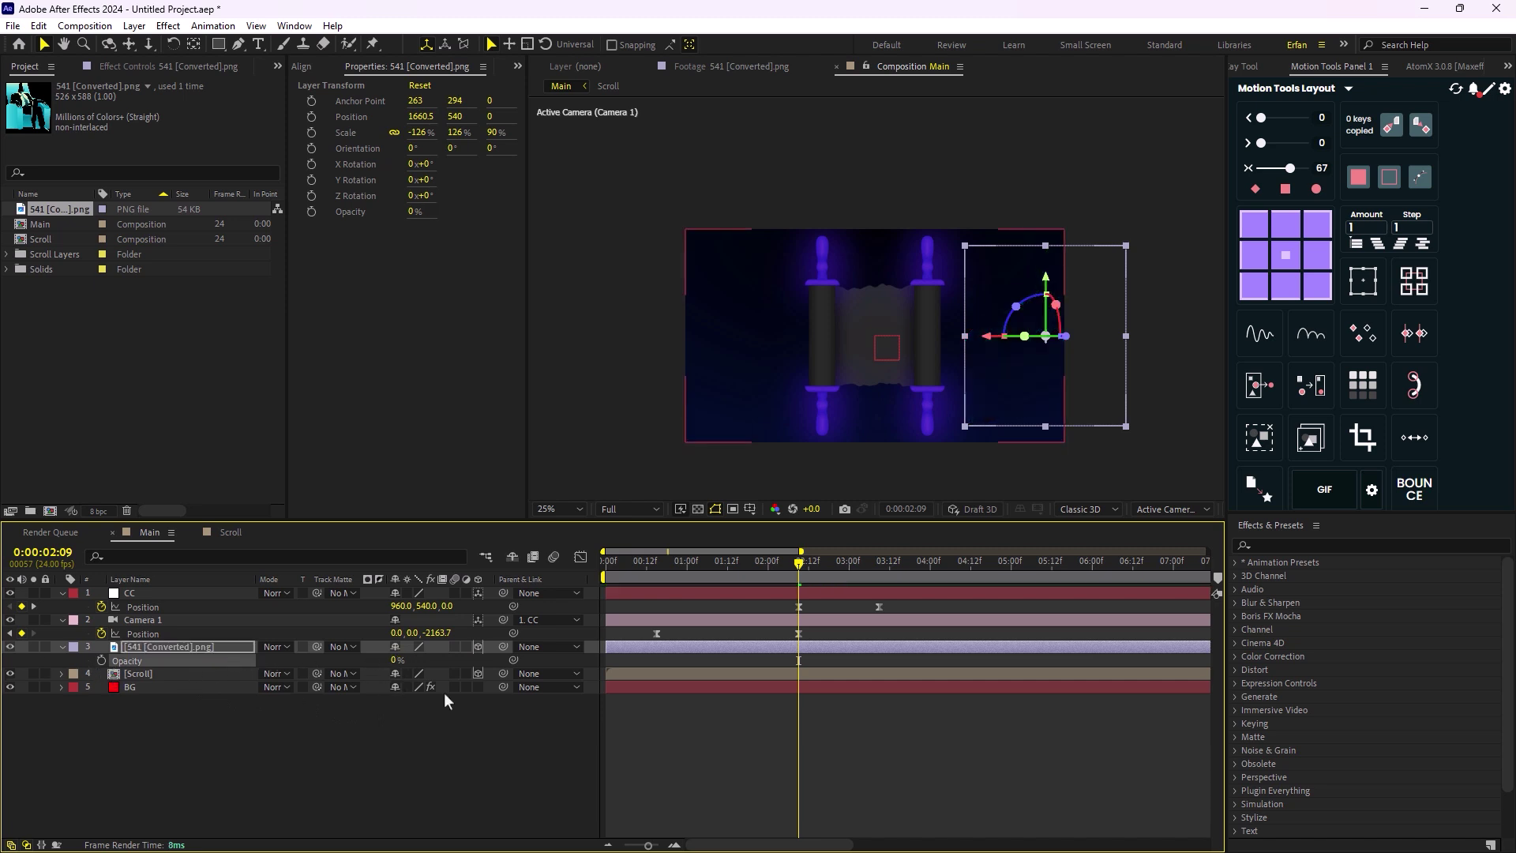
pyautogui.click(101, 661)
pyautogui.moveTo(783, 584); pyautogui.dragTo(817, 577)
pyautogui.moveTo(397, 660); pyautogui.dragTo(507, 668)
# - Apply Easy Ease to the figure's Opacity keyframes, end the fade at about 0:00:02:18 and preview it
pyautogui.moveTo(865, 661); pyautogui.dragTo(827, 661)
pyautogui.press('F9')
pyautogui.click(823, 661)
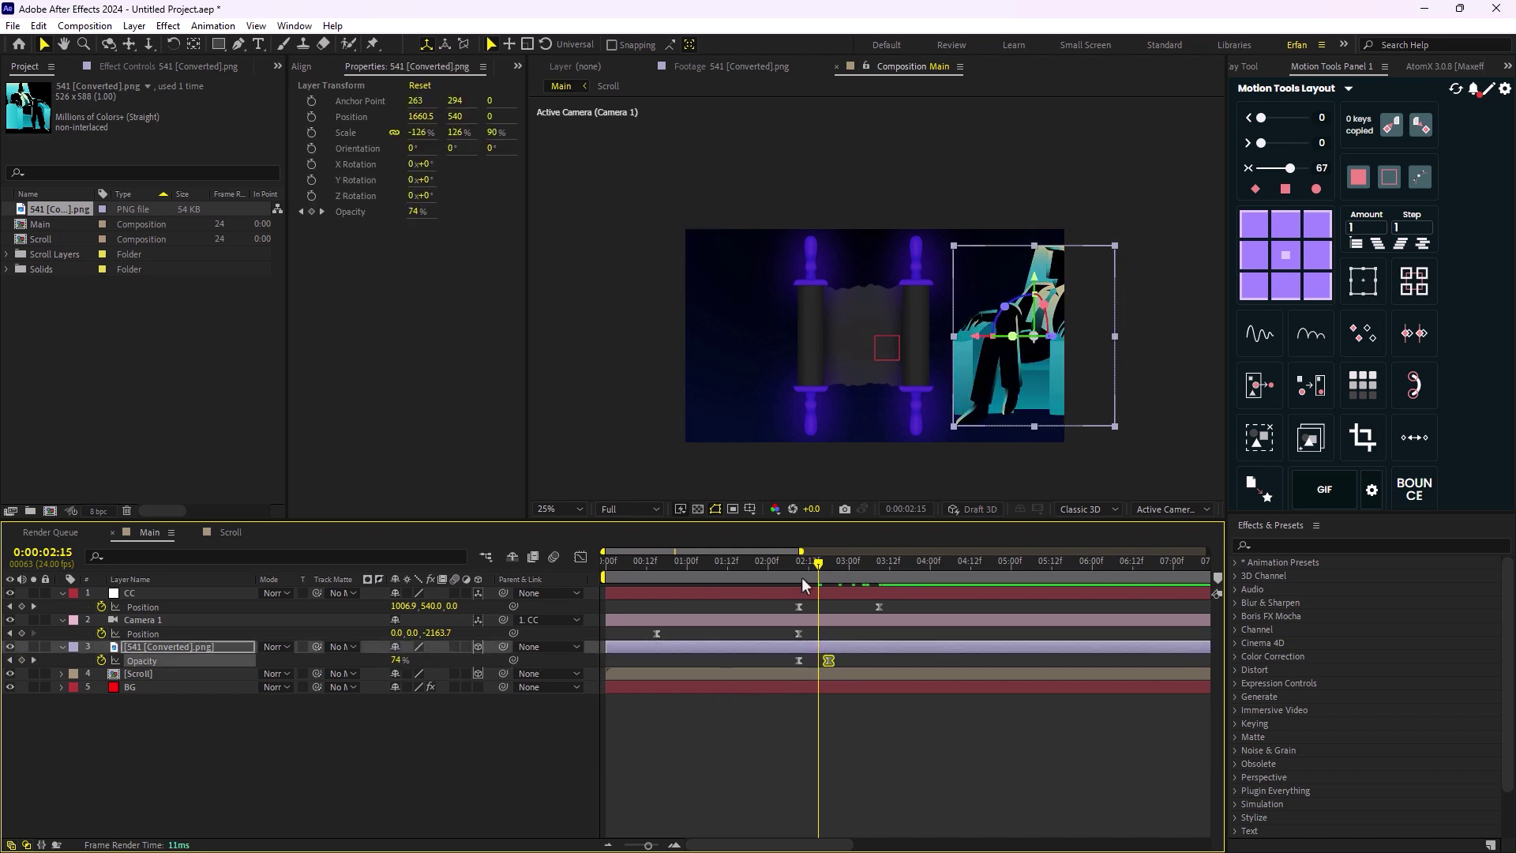
pyautogui.moveTo(802, 576); pyautogui.dragTo(744, 579)
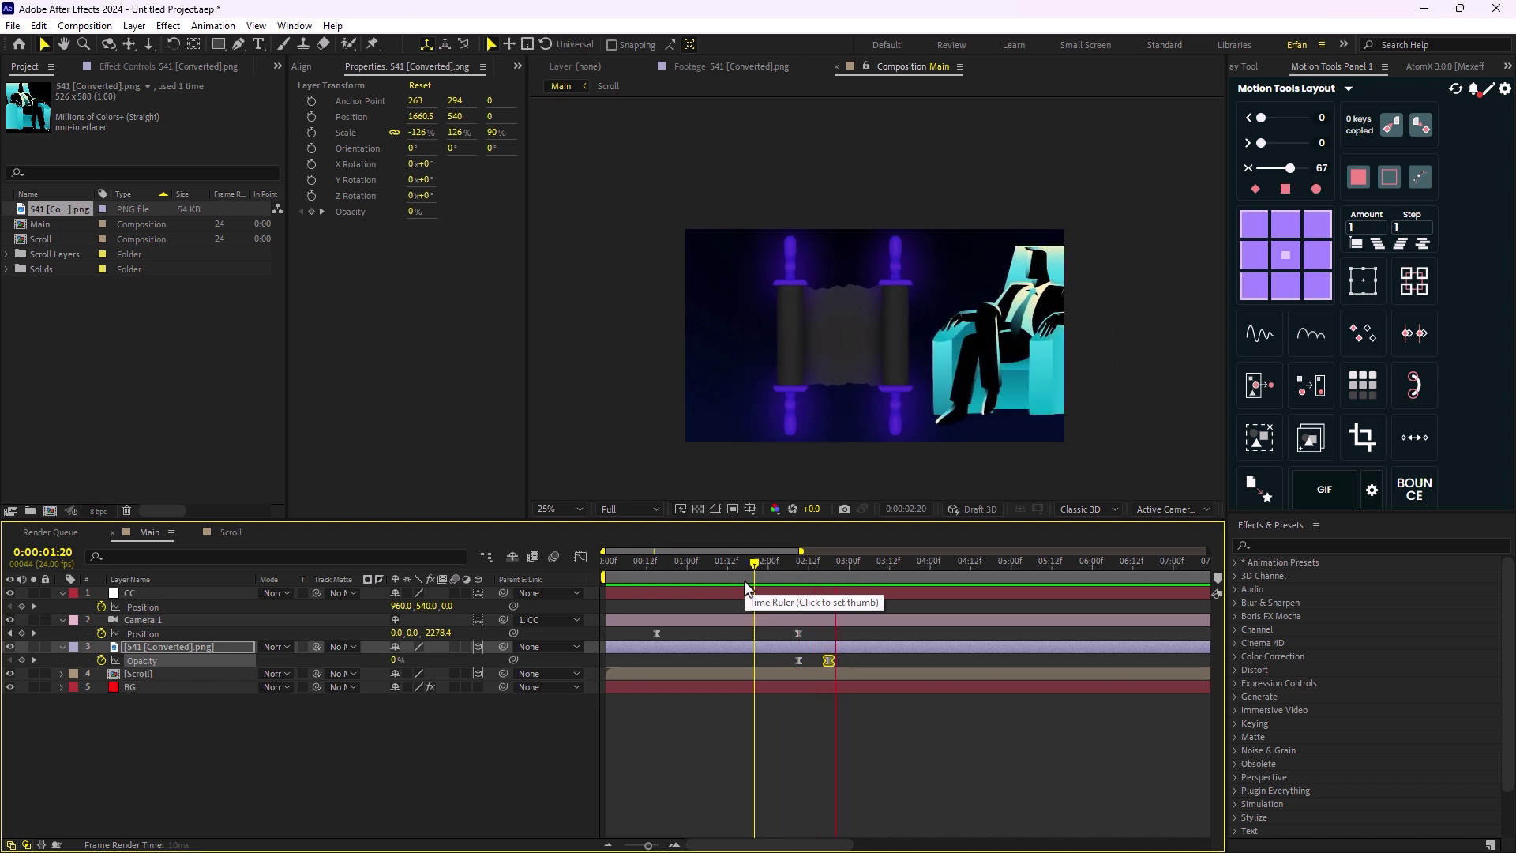
pyautogui.press('space')
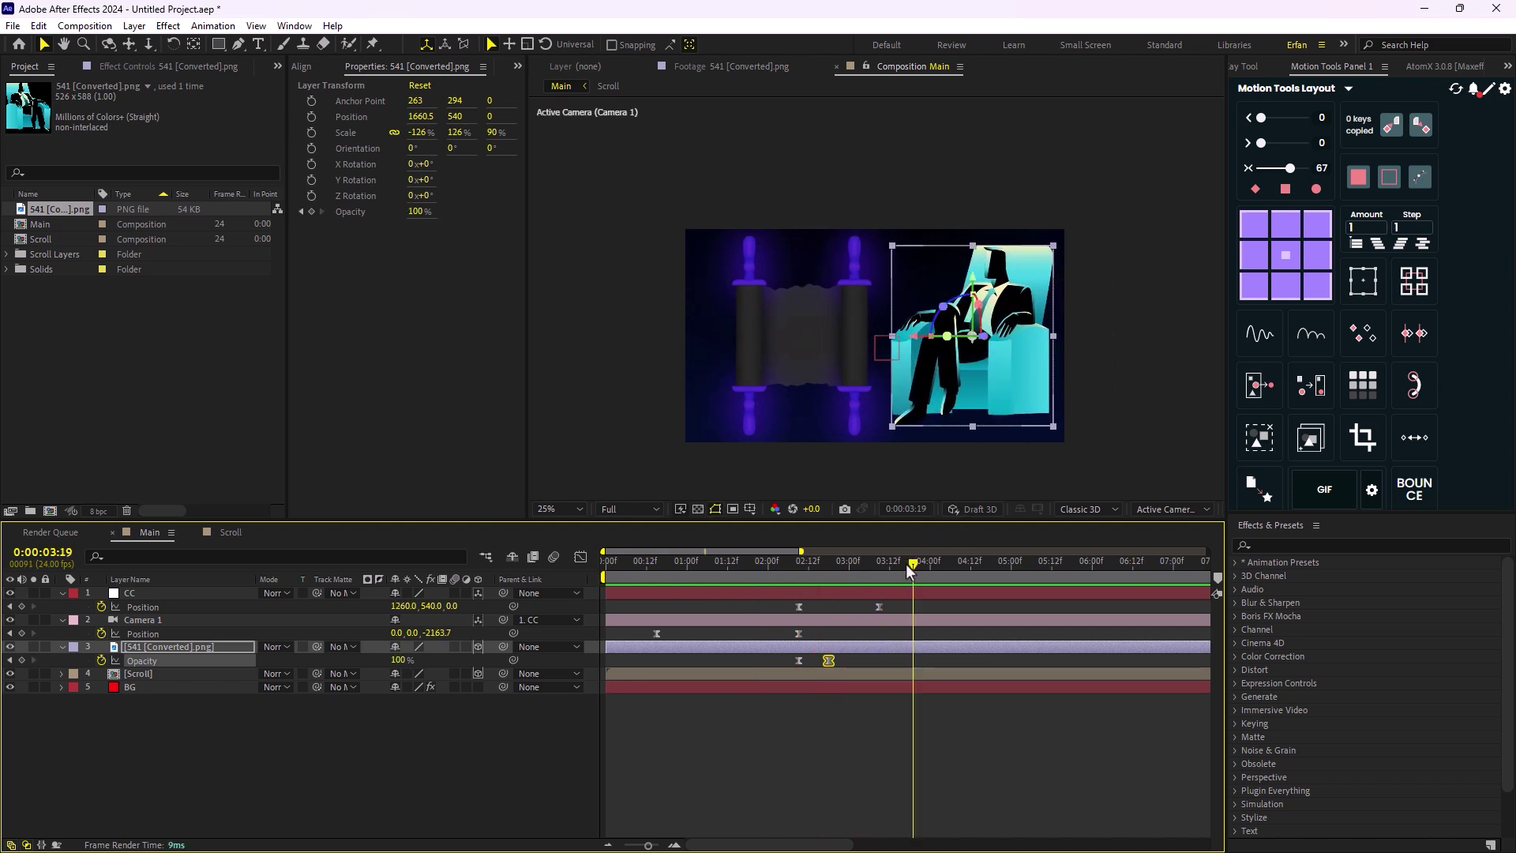
pyautogui.moveTo(907, 564); pyautogui.dragTo(705, 589)
pyautogui.press('space')
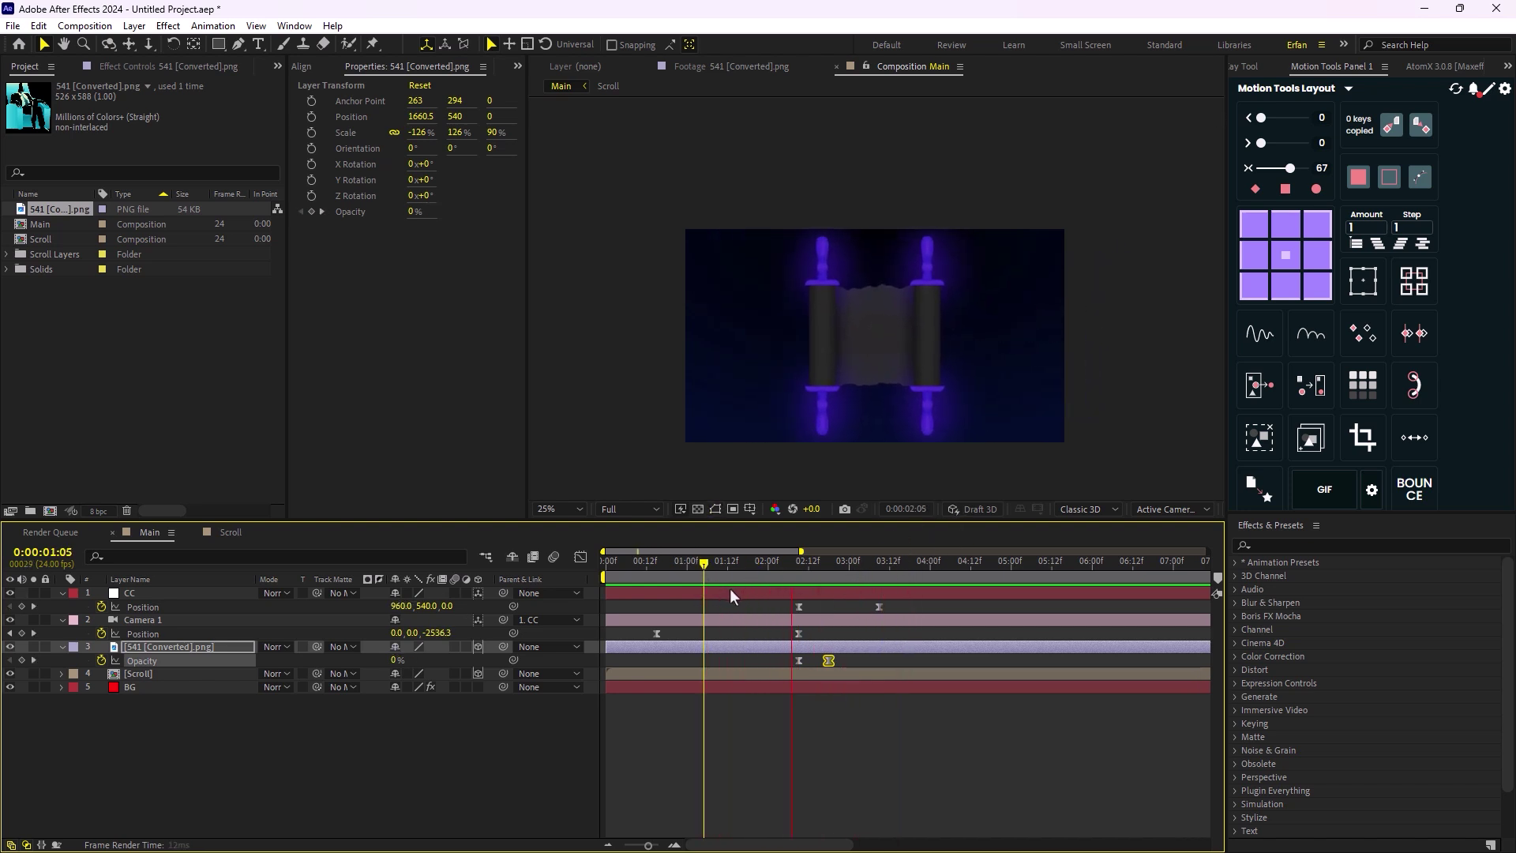
# - Shift both of the figure's Opacity keyframes about three frames later and preview the fade again
pyautogui.keyDown('shift'); pyautogui.click(796, 662); pyautogui.keyUp('shift')
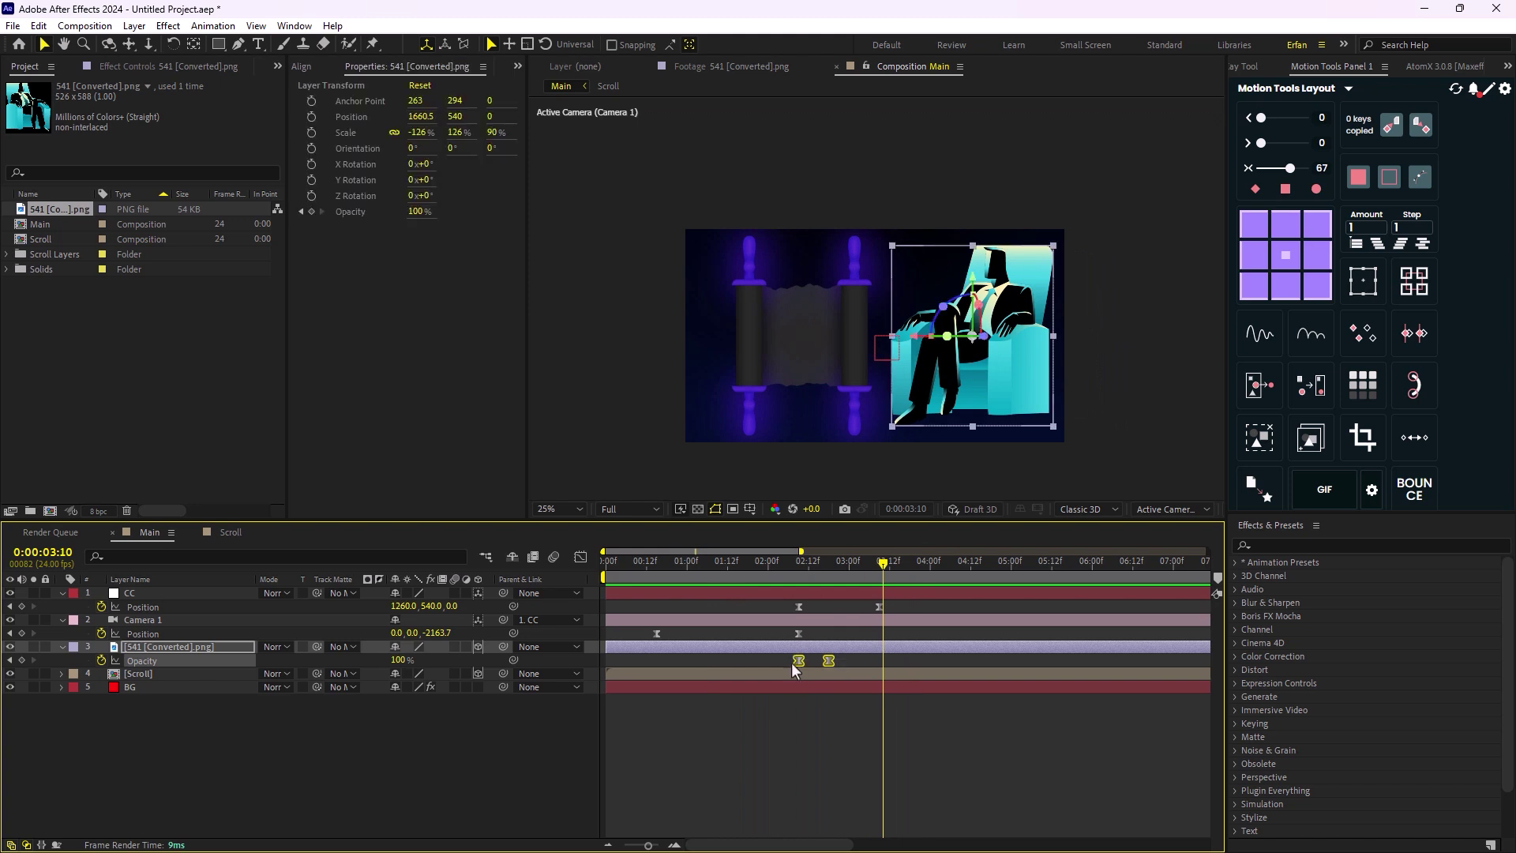
pyautogui.moveTo(795, 665); pyautogui.dragTo(805, 665)
pyautogui.moveTo(877, 580); pyautogui.dragTo(774, 580)
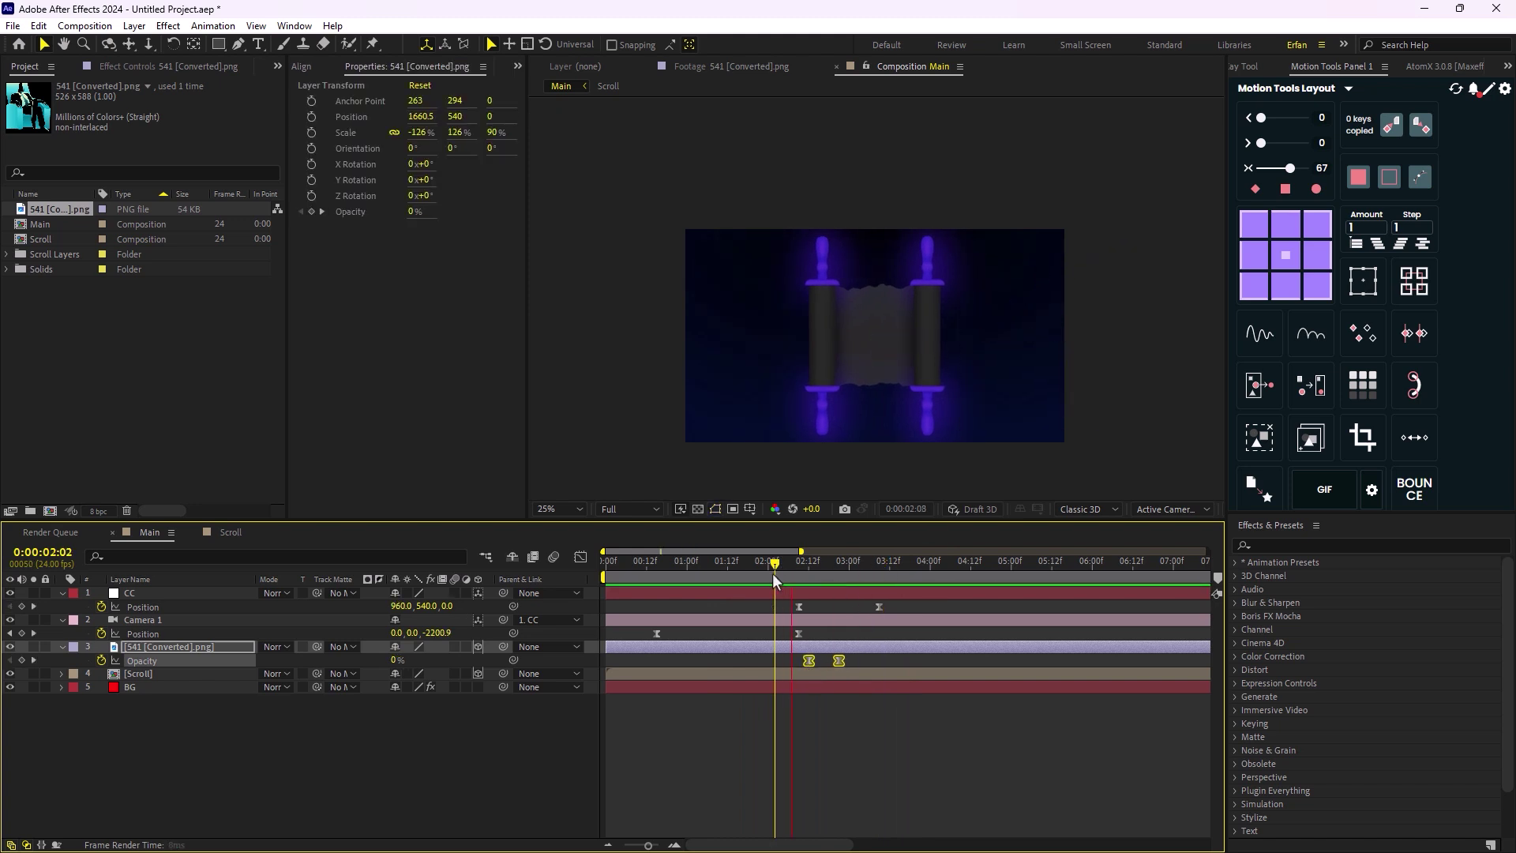
pyautogui.press('space')
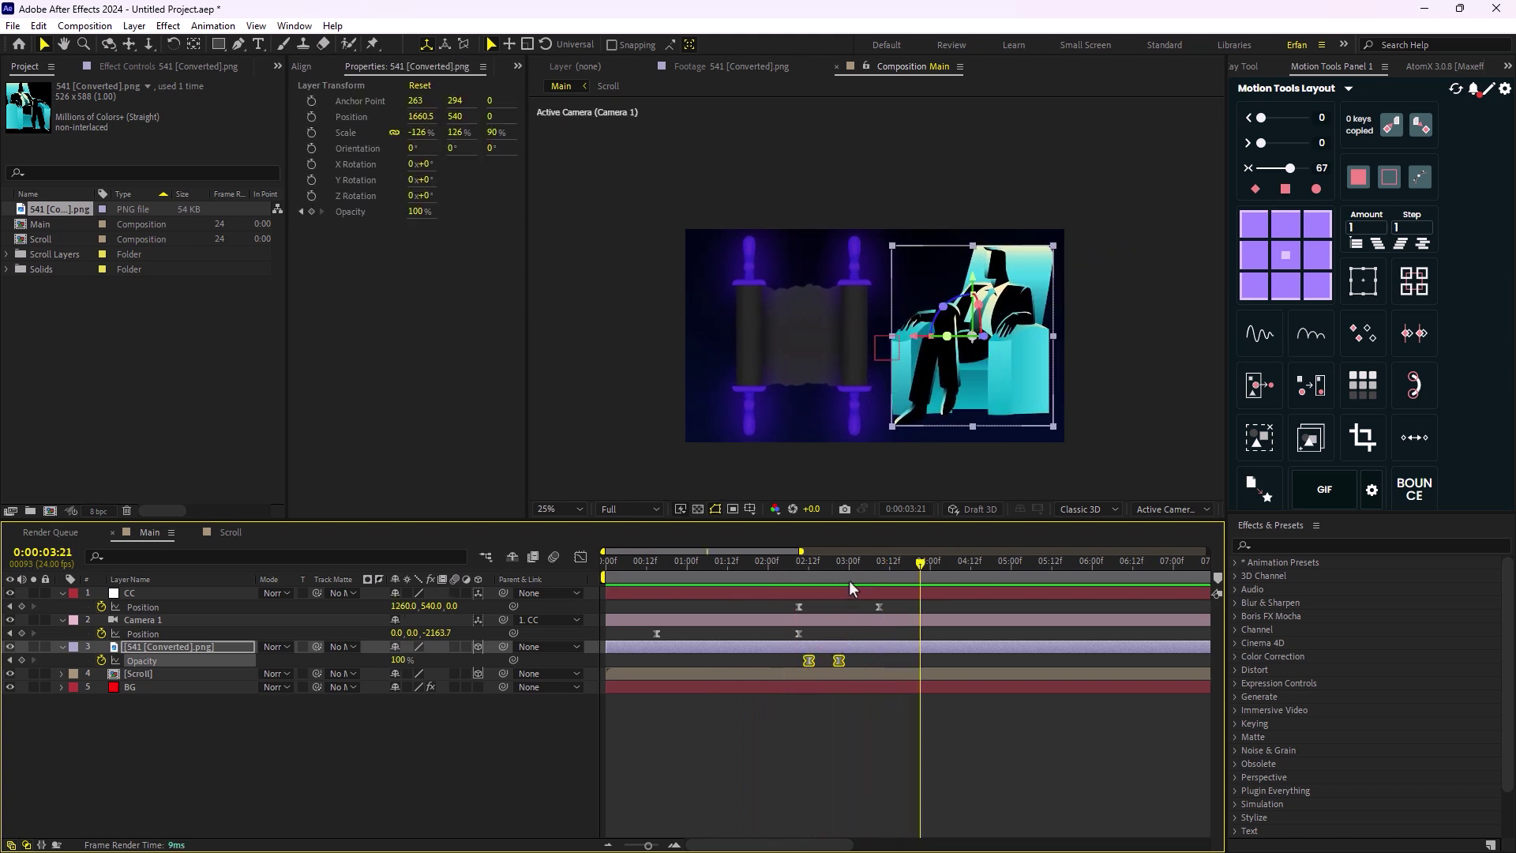
# - Collapse the keyframed properties of the CC and Camera 1 layers
pyautogui.click(364, 728)
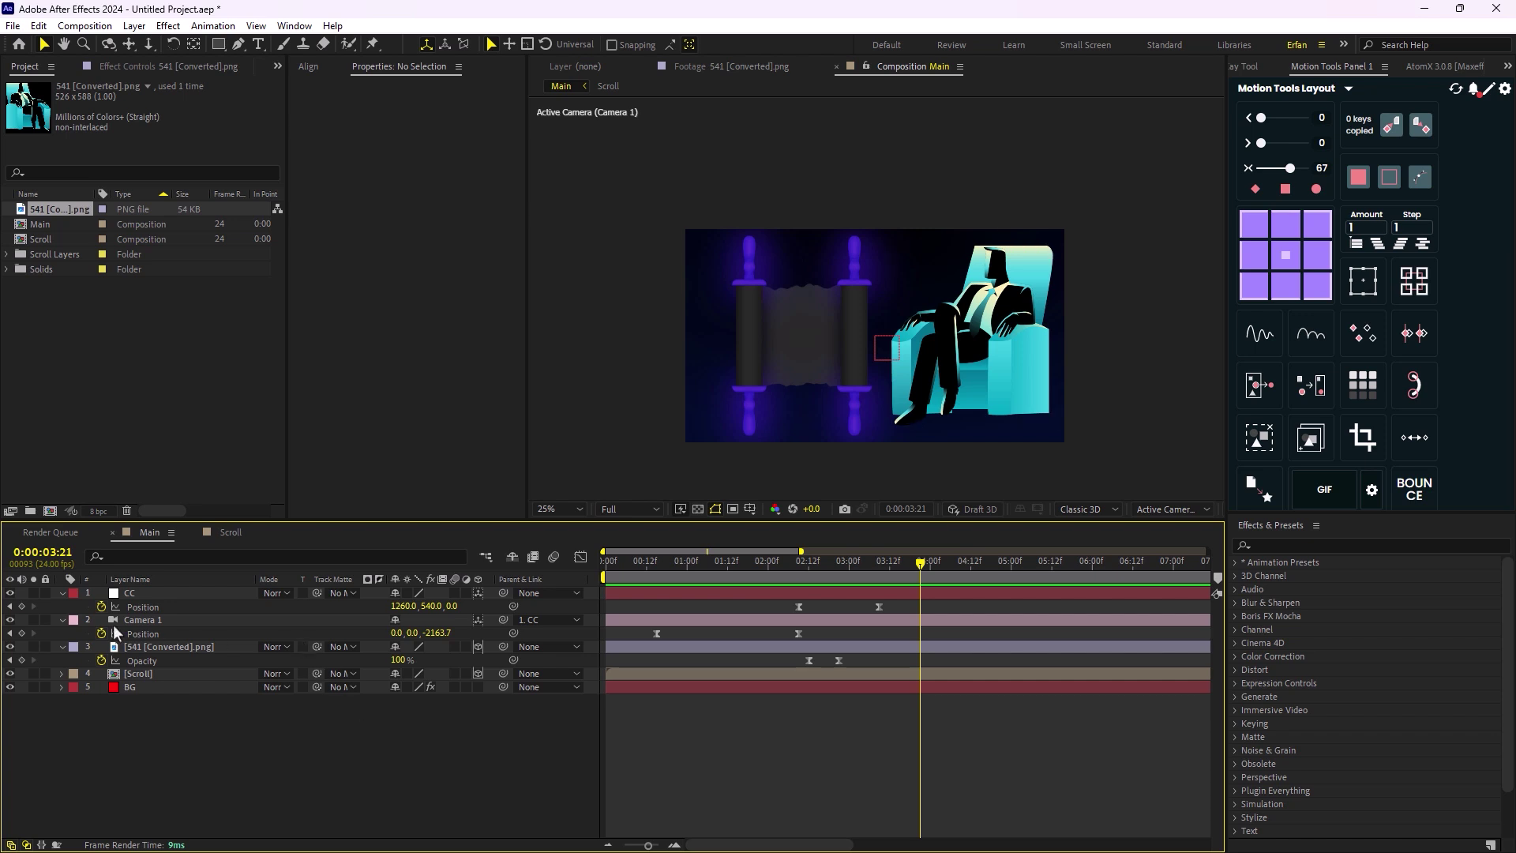
pyautogui.click(63, 595)
pyautogui.click(63, 606)
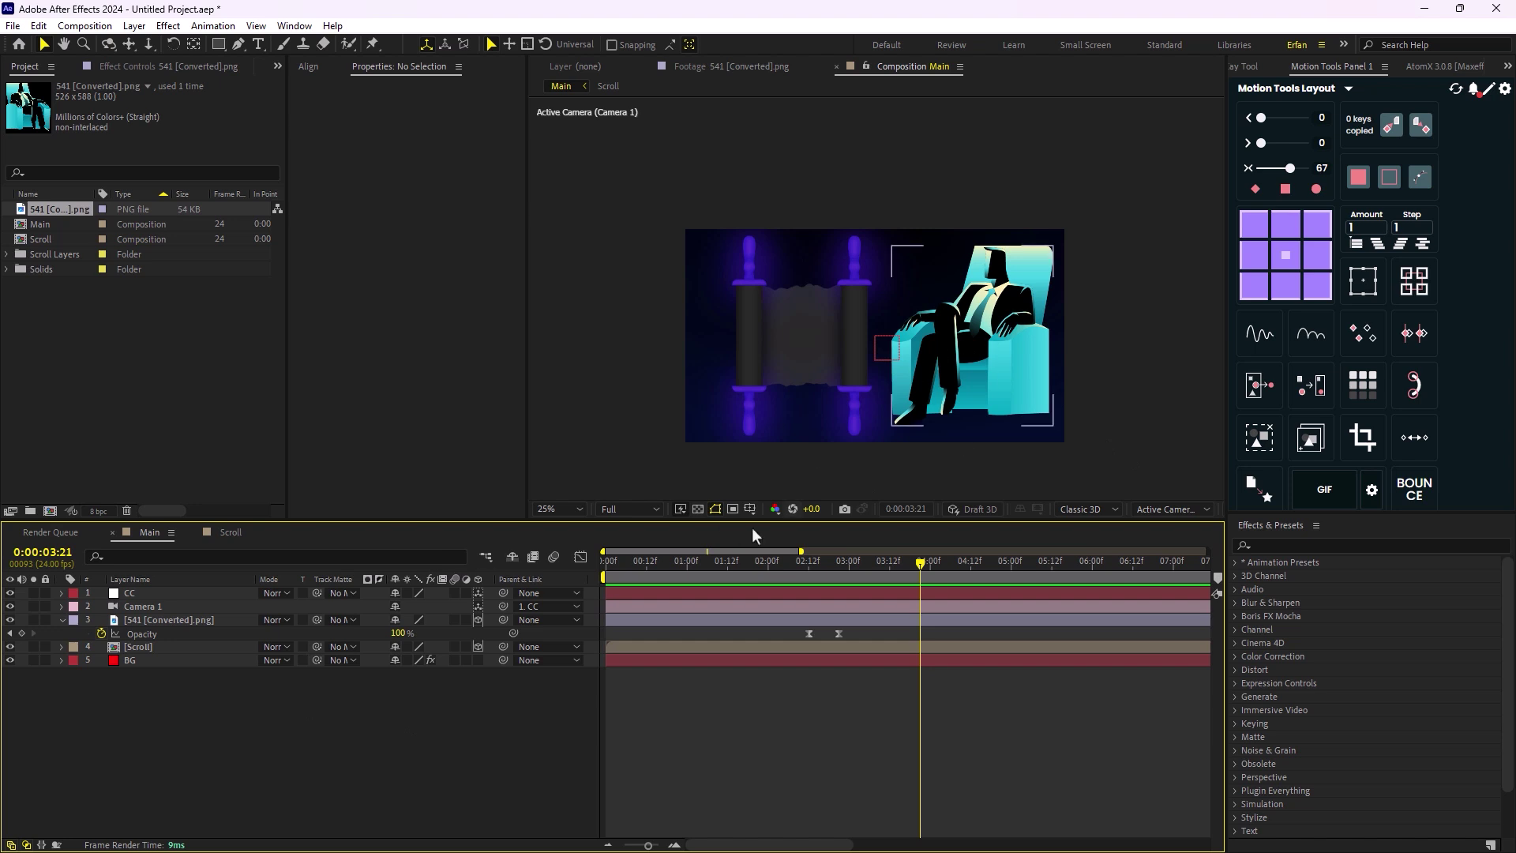
# - Copy the Tint effect from the L_Top layer in the Scroll composition onto the figure image in Main
pyautogui.click(230, 532)
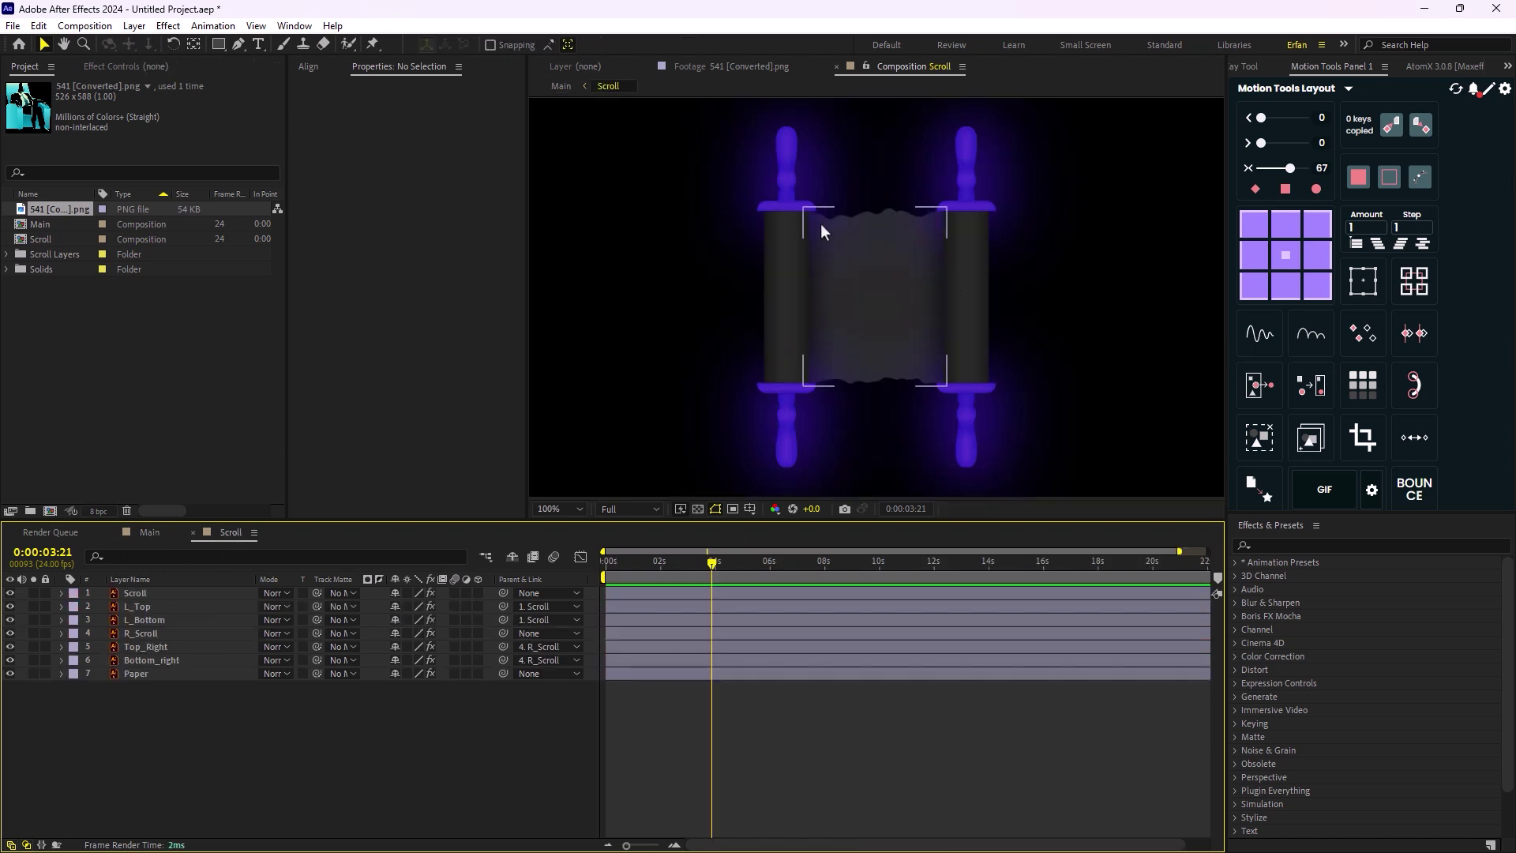
pyautogui.click(794, 180)
pyautogui.click(150, 67)
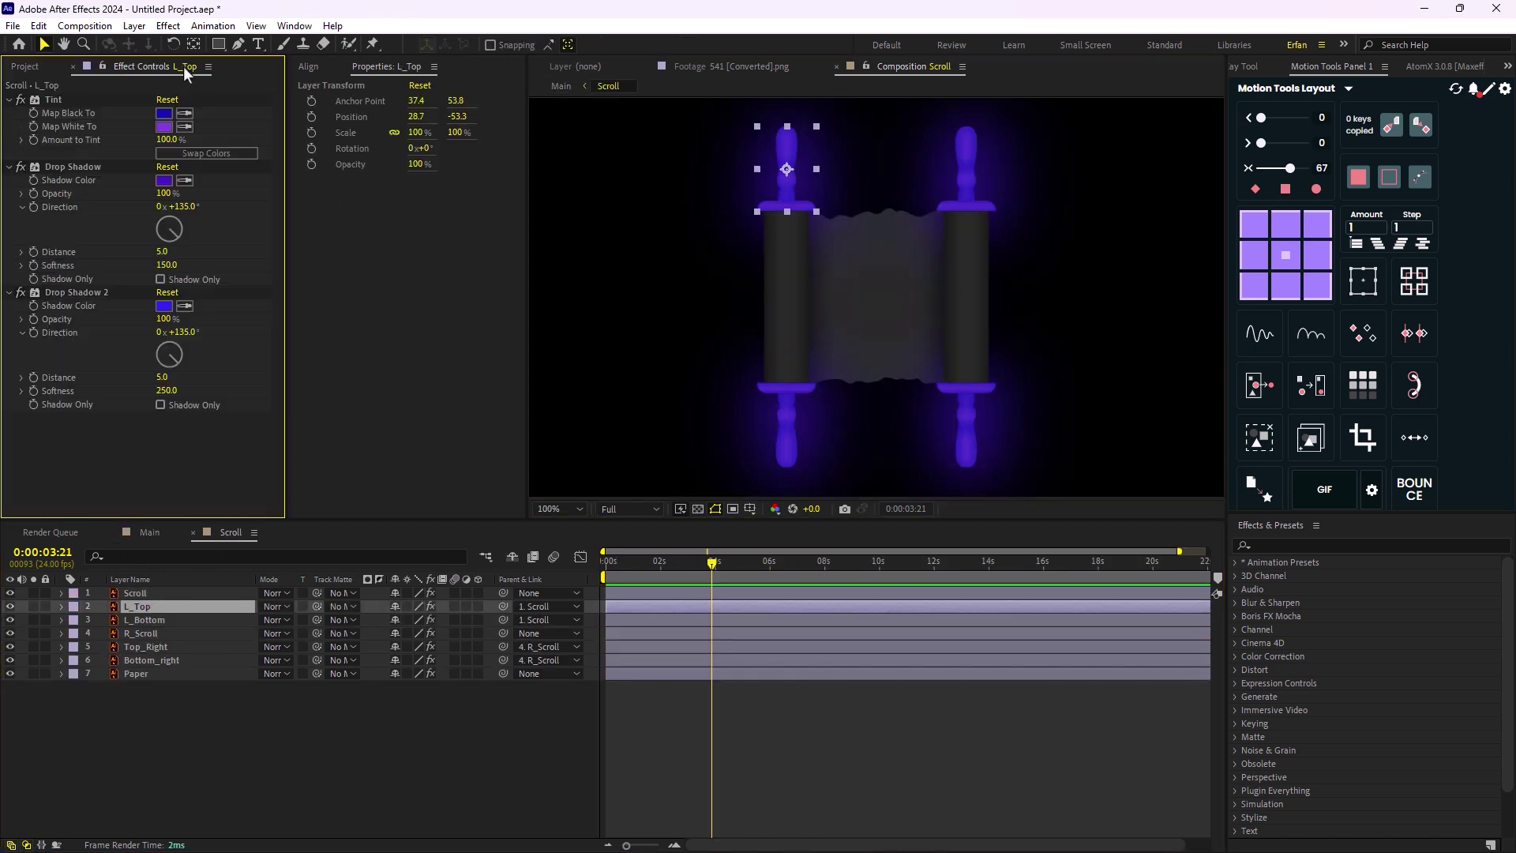
pyautogui.click(151, 534)
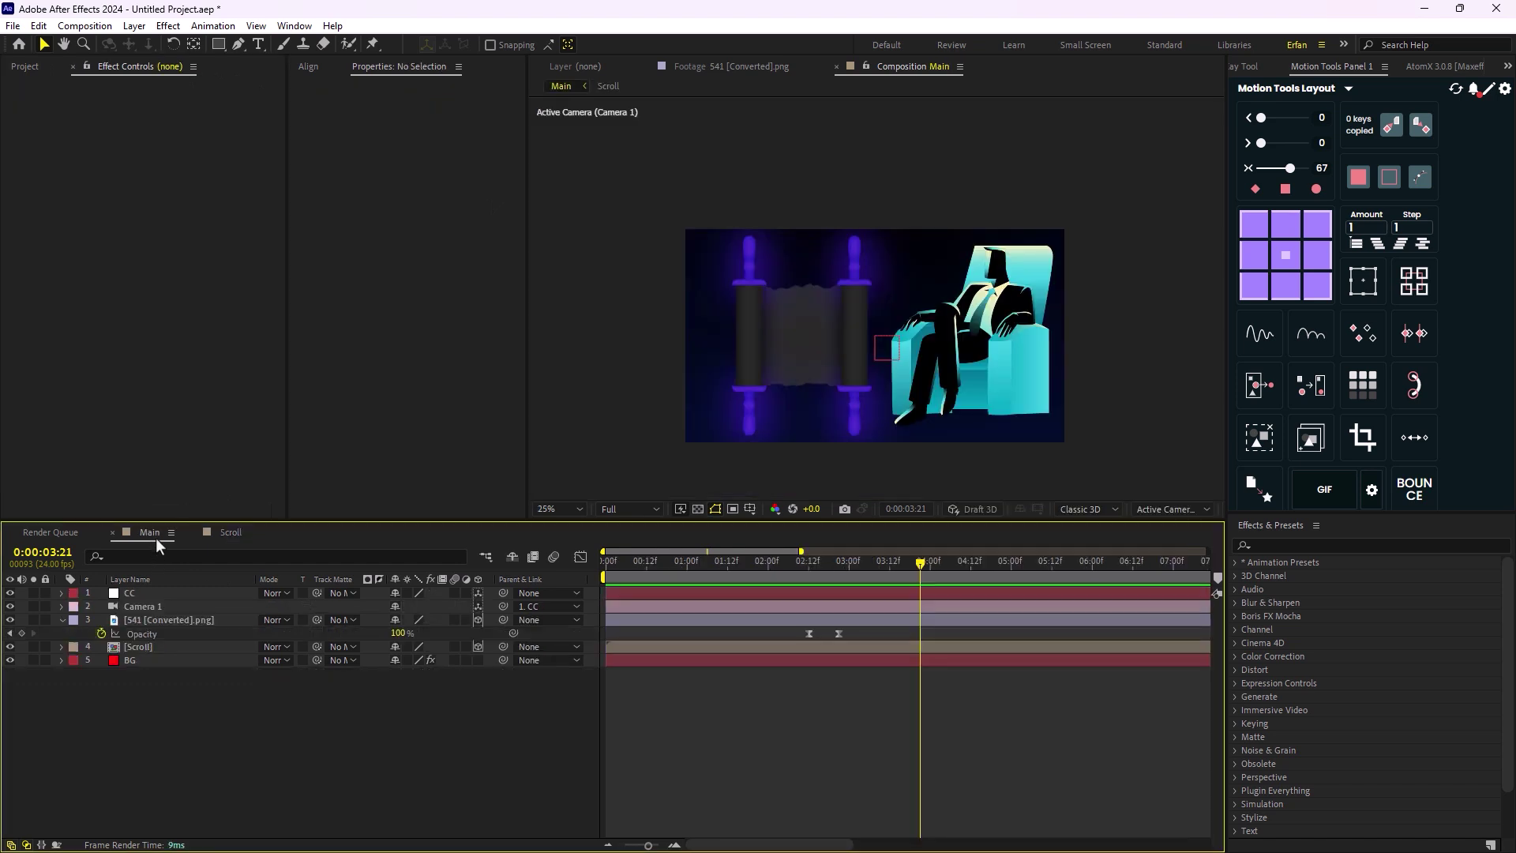
pyautogui.click(174, 621)
pyautogui.hotkey('ctrl', 'v')
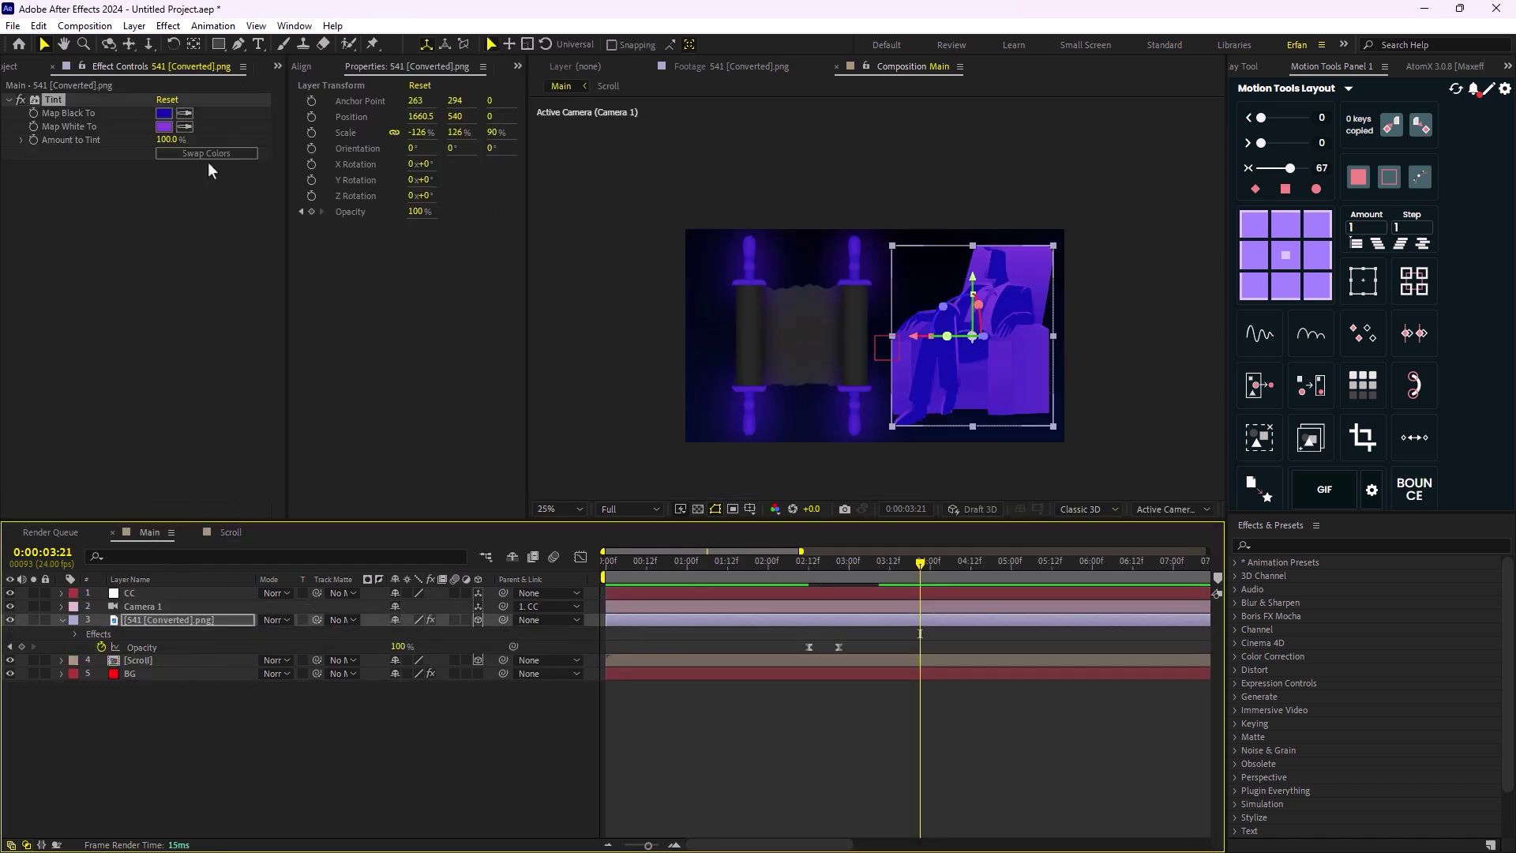
pyautogui.click(164, 127)
pyautogui.click(785, 617)
pyautogui.click(1095, 459)
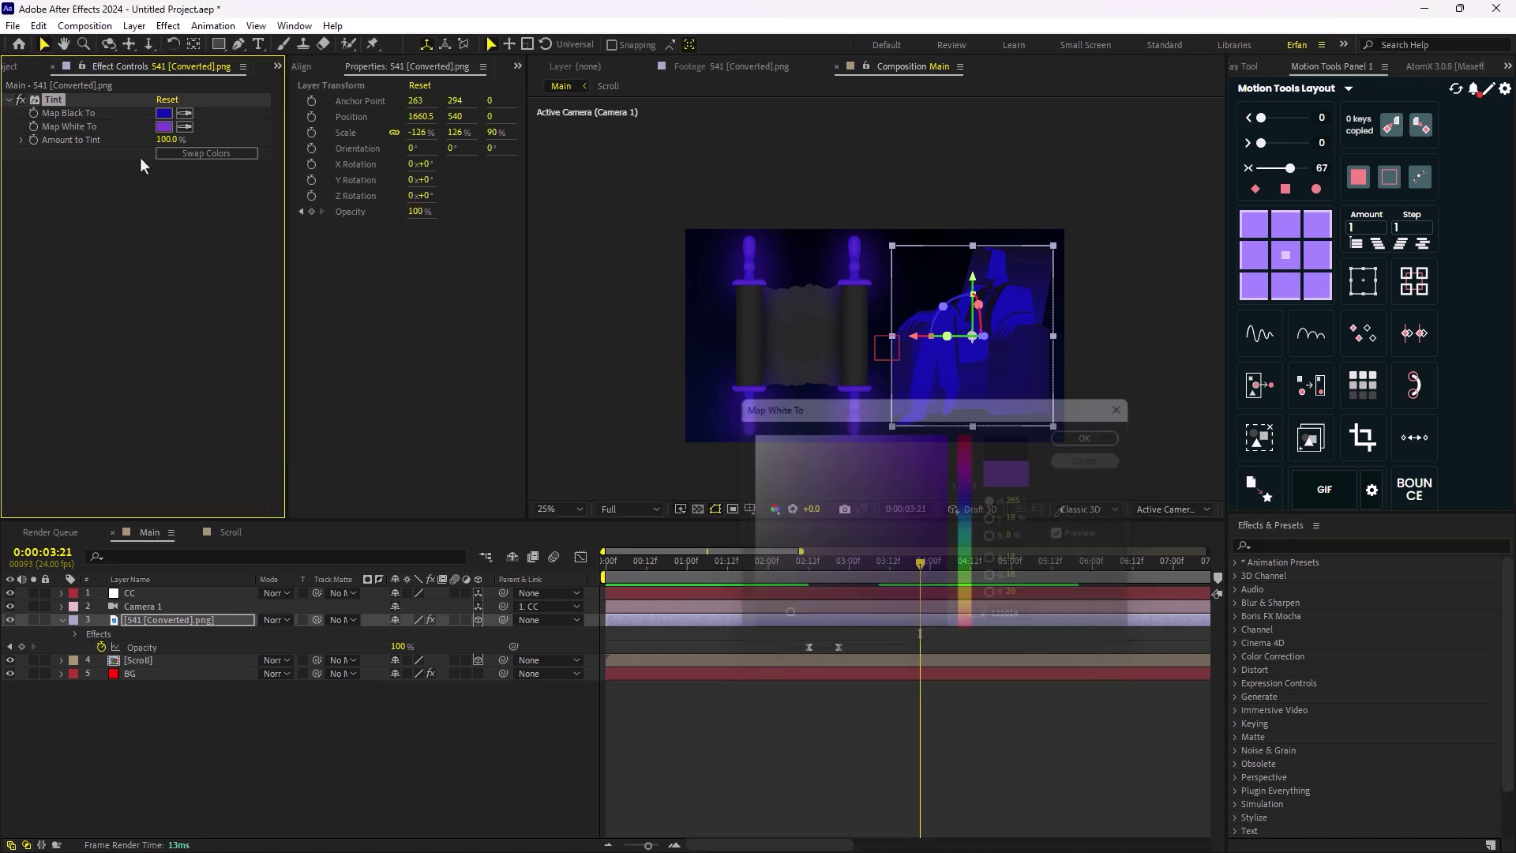
# - Set the figure's Tint to map black to near-black 060607 and white to blue-violet 3324CA
pyautogui.click(164, 113)
pyautogui.moveTo(766, 617)
pyautogui.mouseDown()
pyautogui.moveTo(766, 631)
pyautogui.moveTo(789, 628)
pyautogui.moveTo(770, 628)
pyautogui.mouseUp()
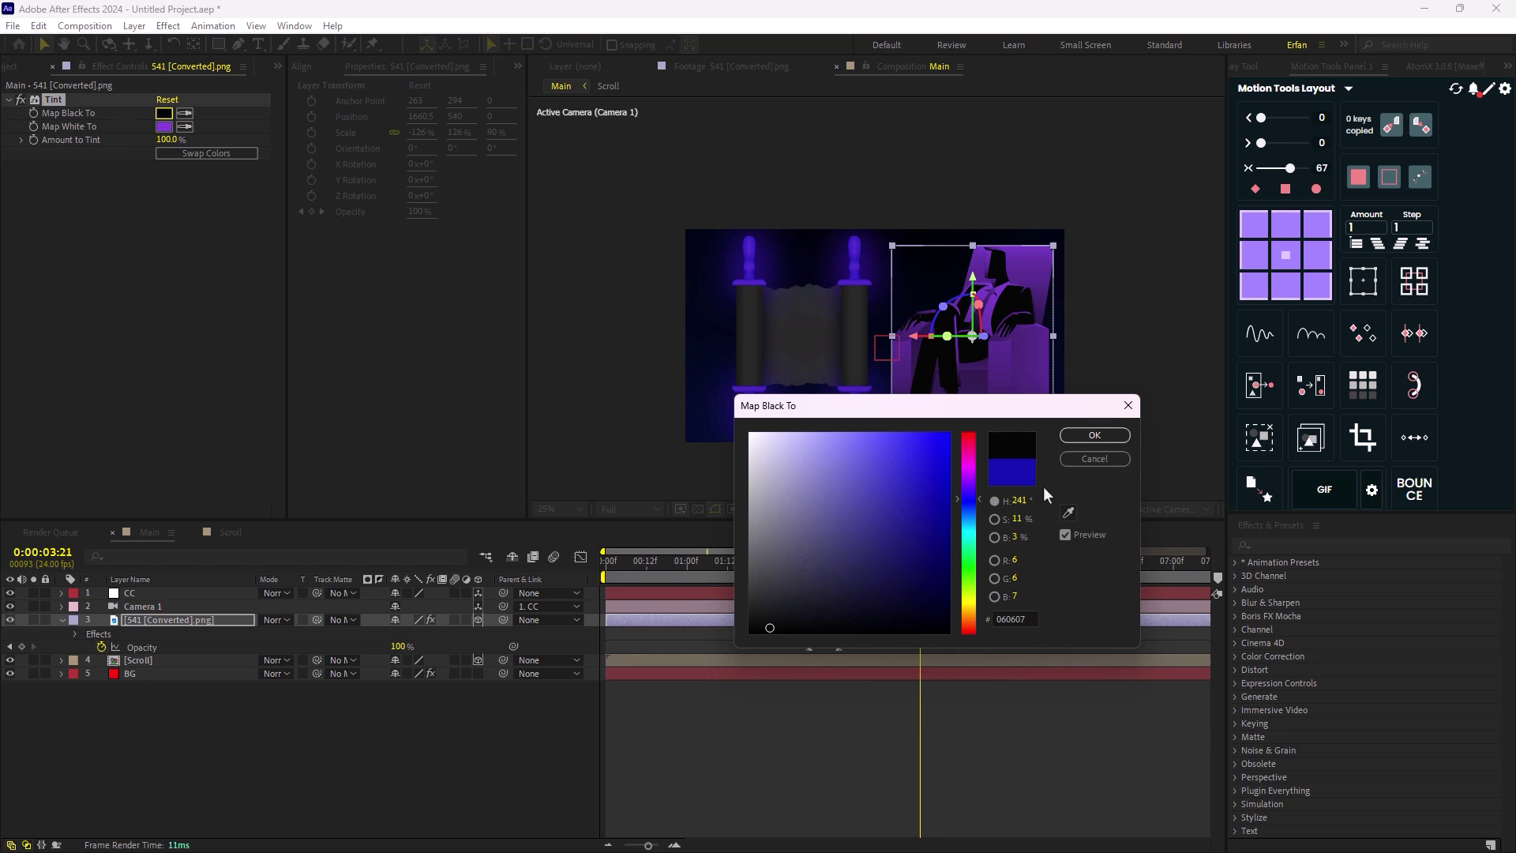
pyautogui.click(1088, 439)
pyautogui.click(164, 127)
pyautogui.click(964, 502)
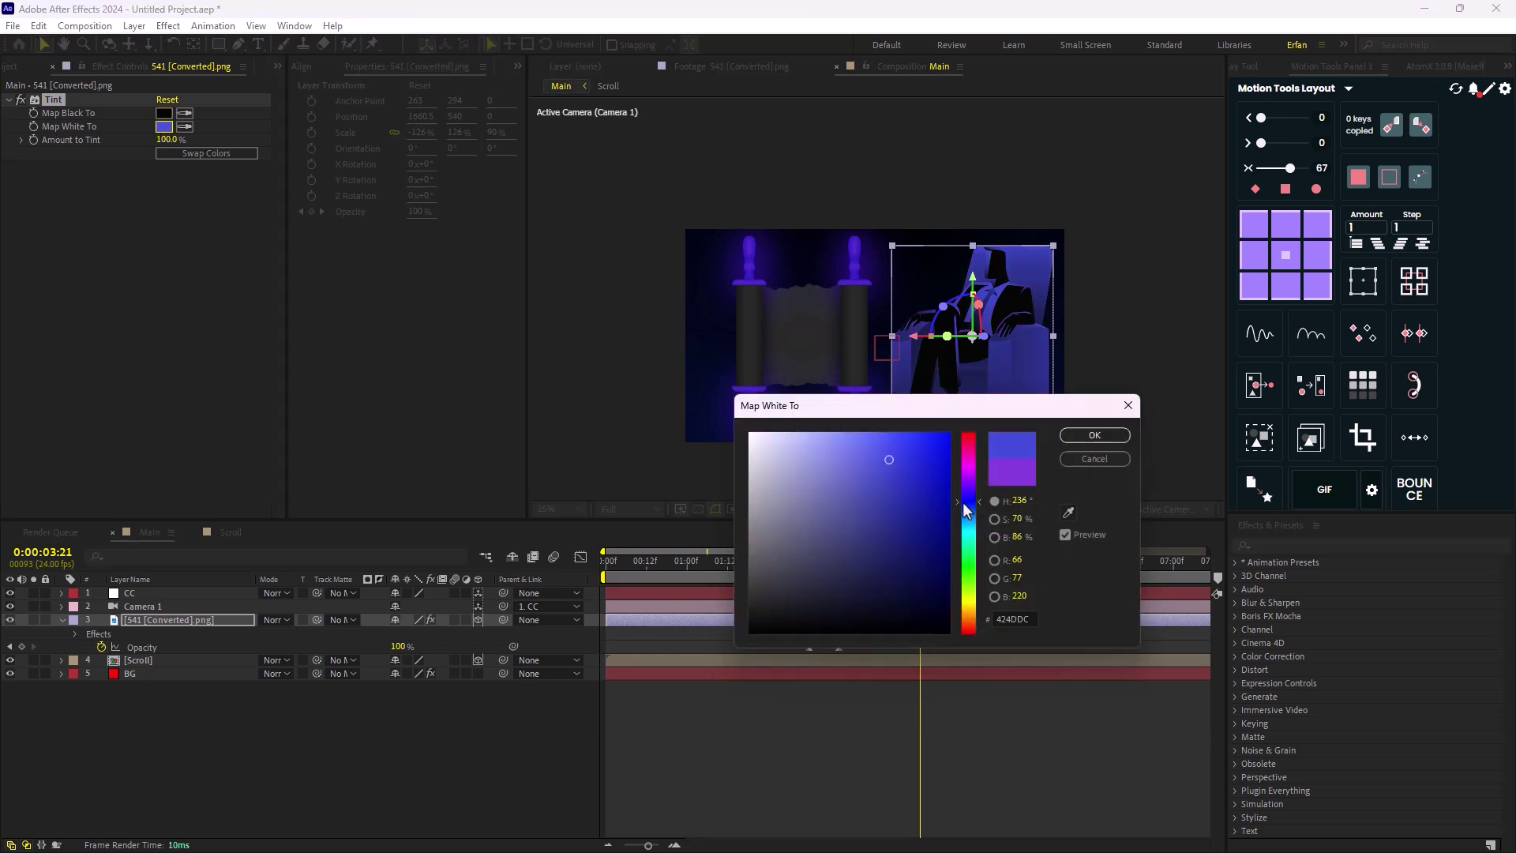
pyautogui.moveTo(964, 502); pyautogui.dragTo(915, 473)
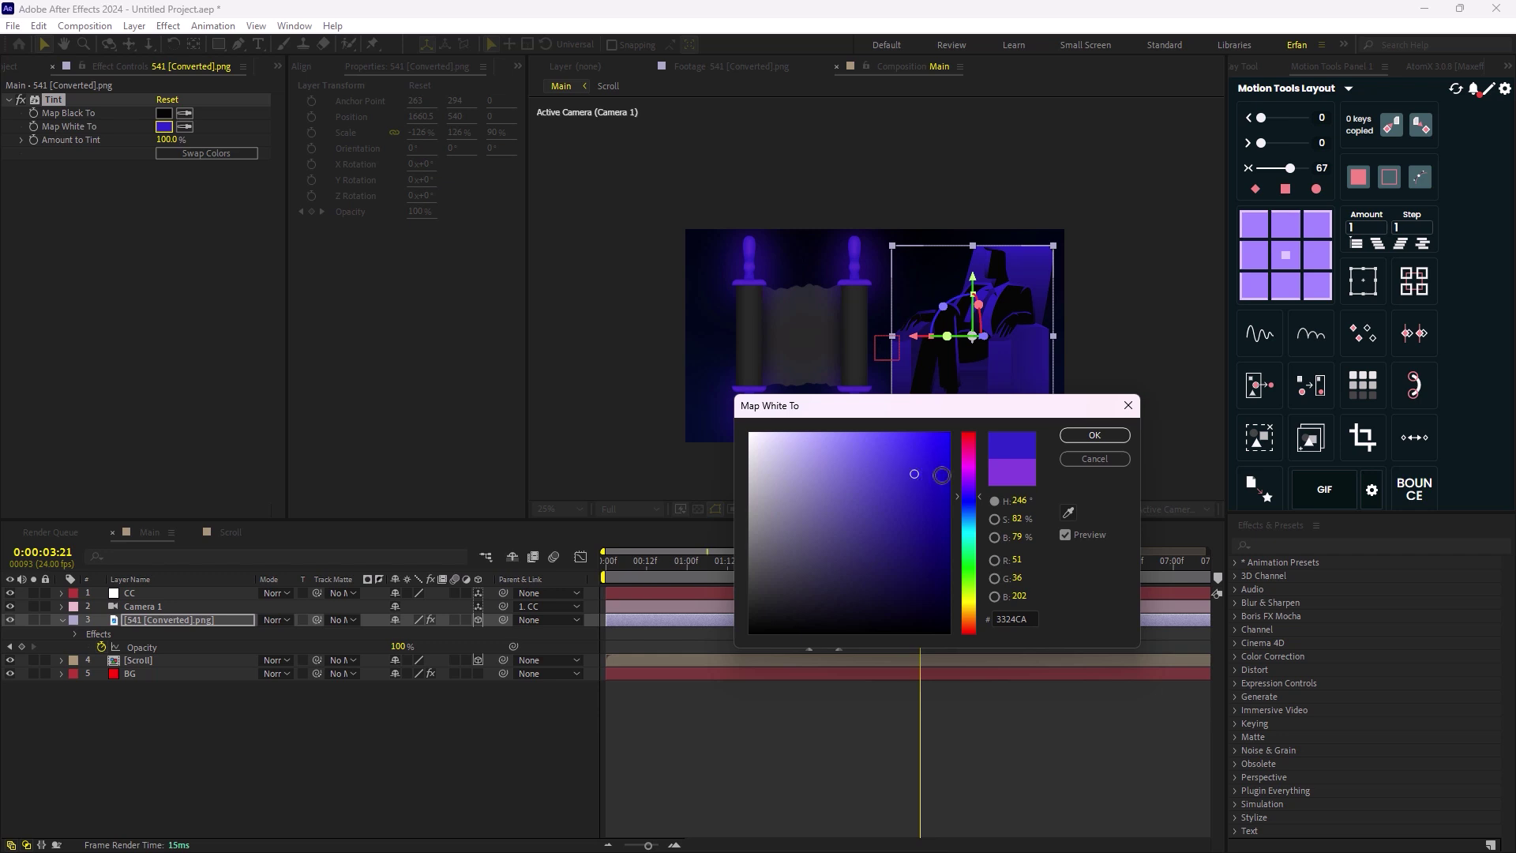
pyautogui.click(1095, 436)
# - Apply the Deep Glow effect to the figure image and set its Radius to 100
pyautogui.hotkey('ctrl', 'space')
pyautogui.write('d')
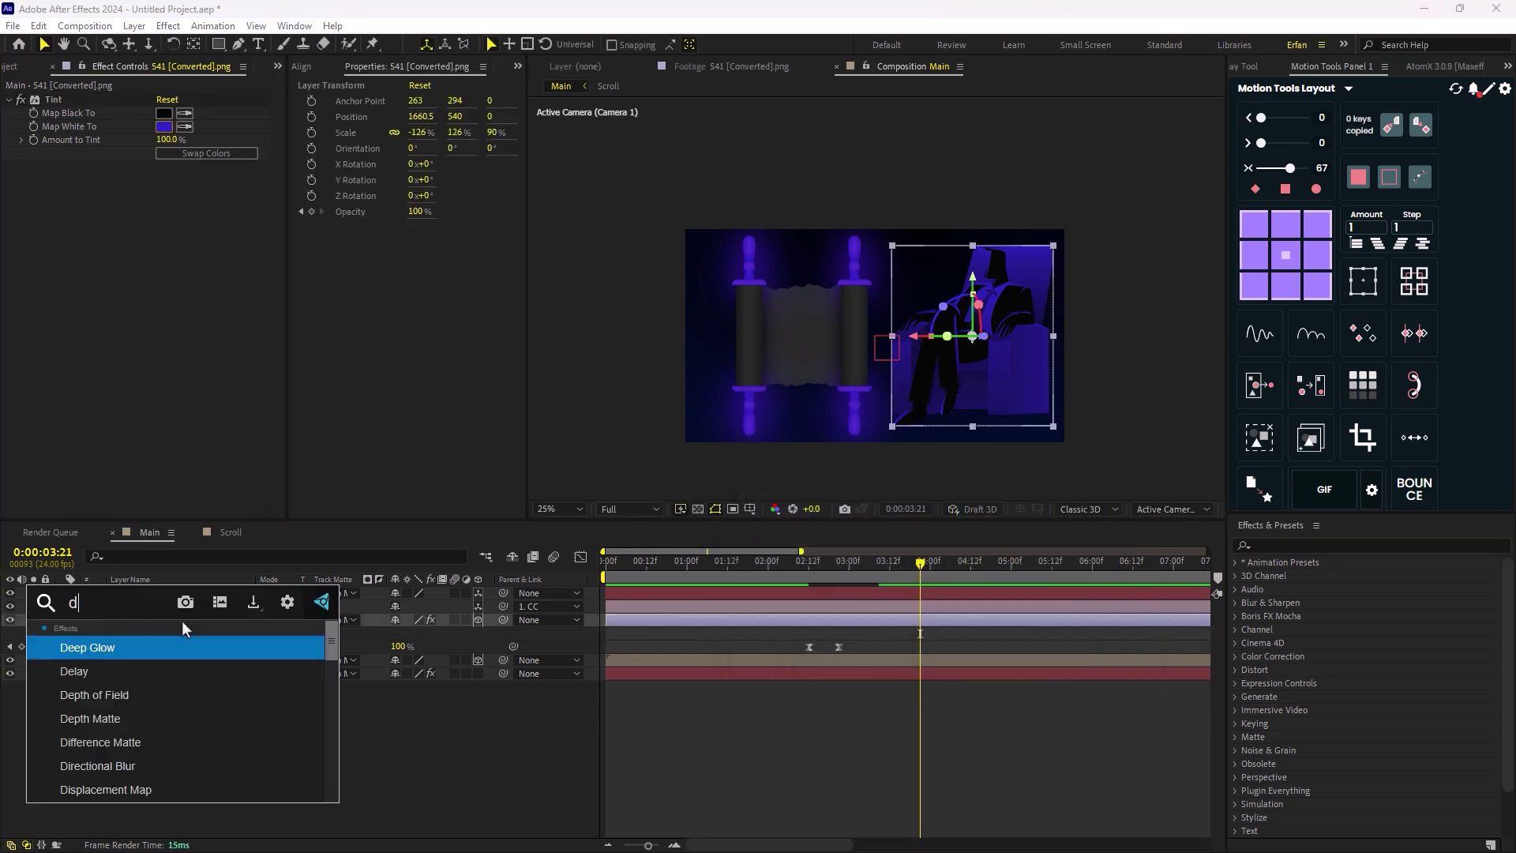
pyautogui.write('eep')
pyautogui.press('Return')
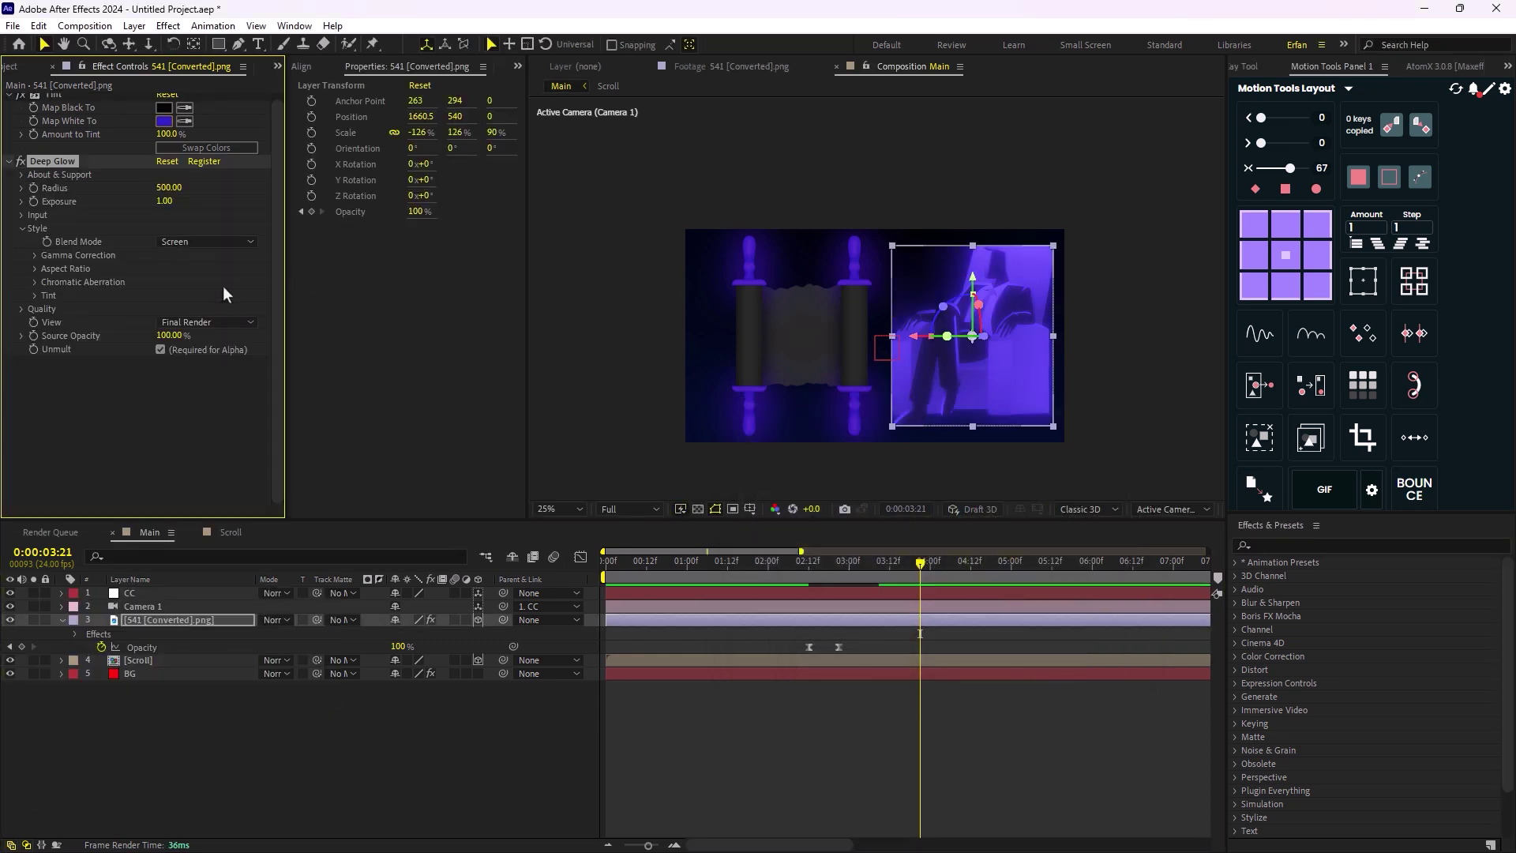
pyautogui.click(179, 189)
pyautogui.write('250')
pyautogui.press('Return')
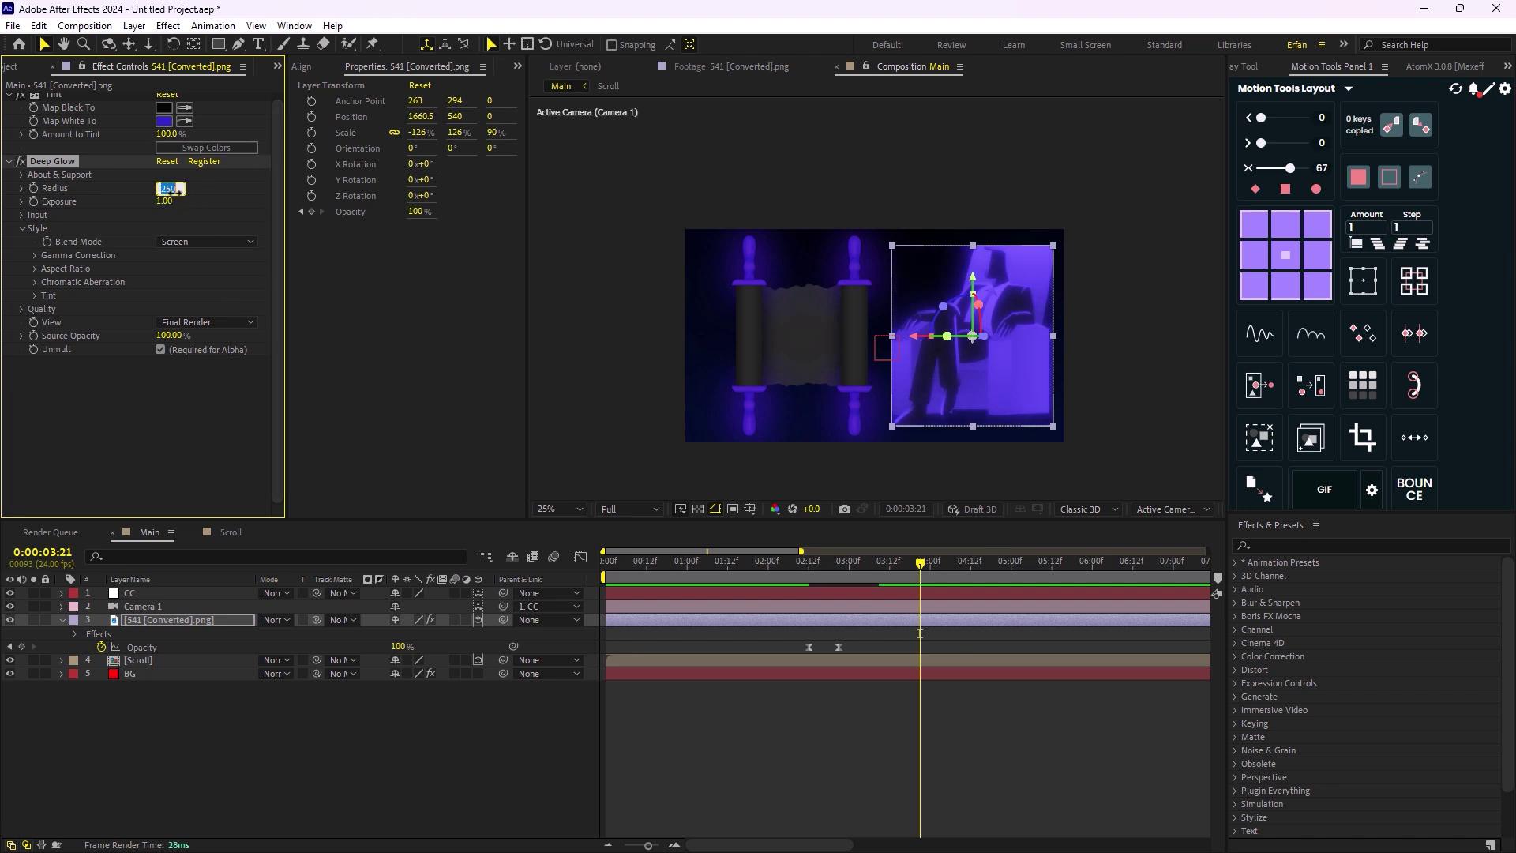
pyautogui.write('100')
pyautogui.press('Return')
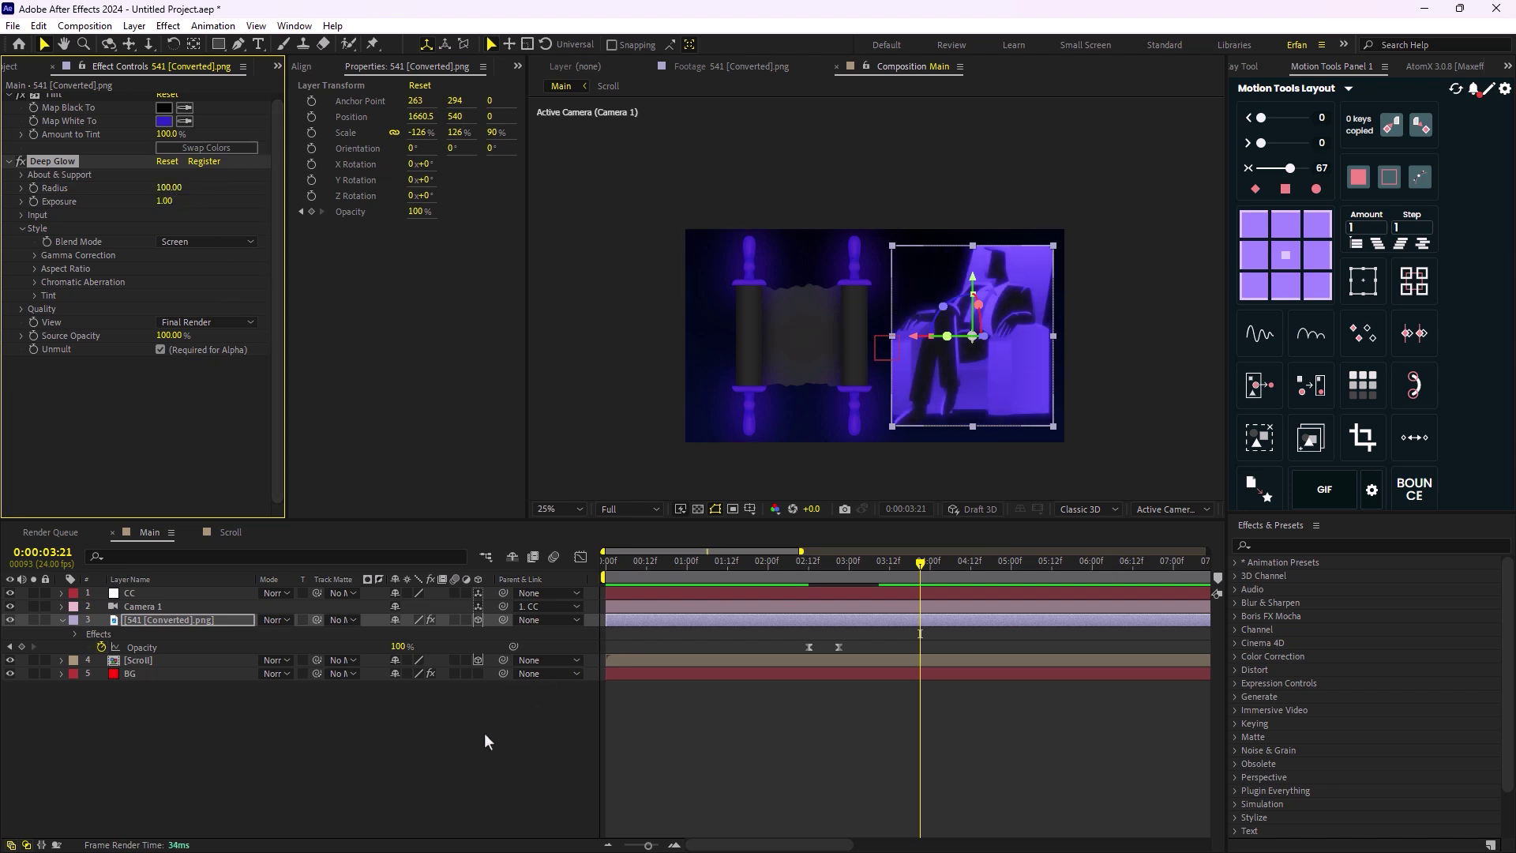
pyautogui.click(487, 741)
pyautogui.click(997, 401)
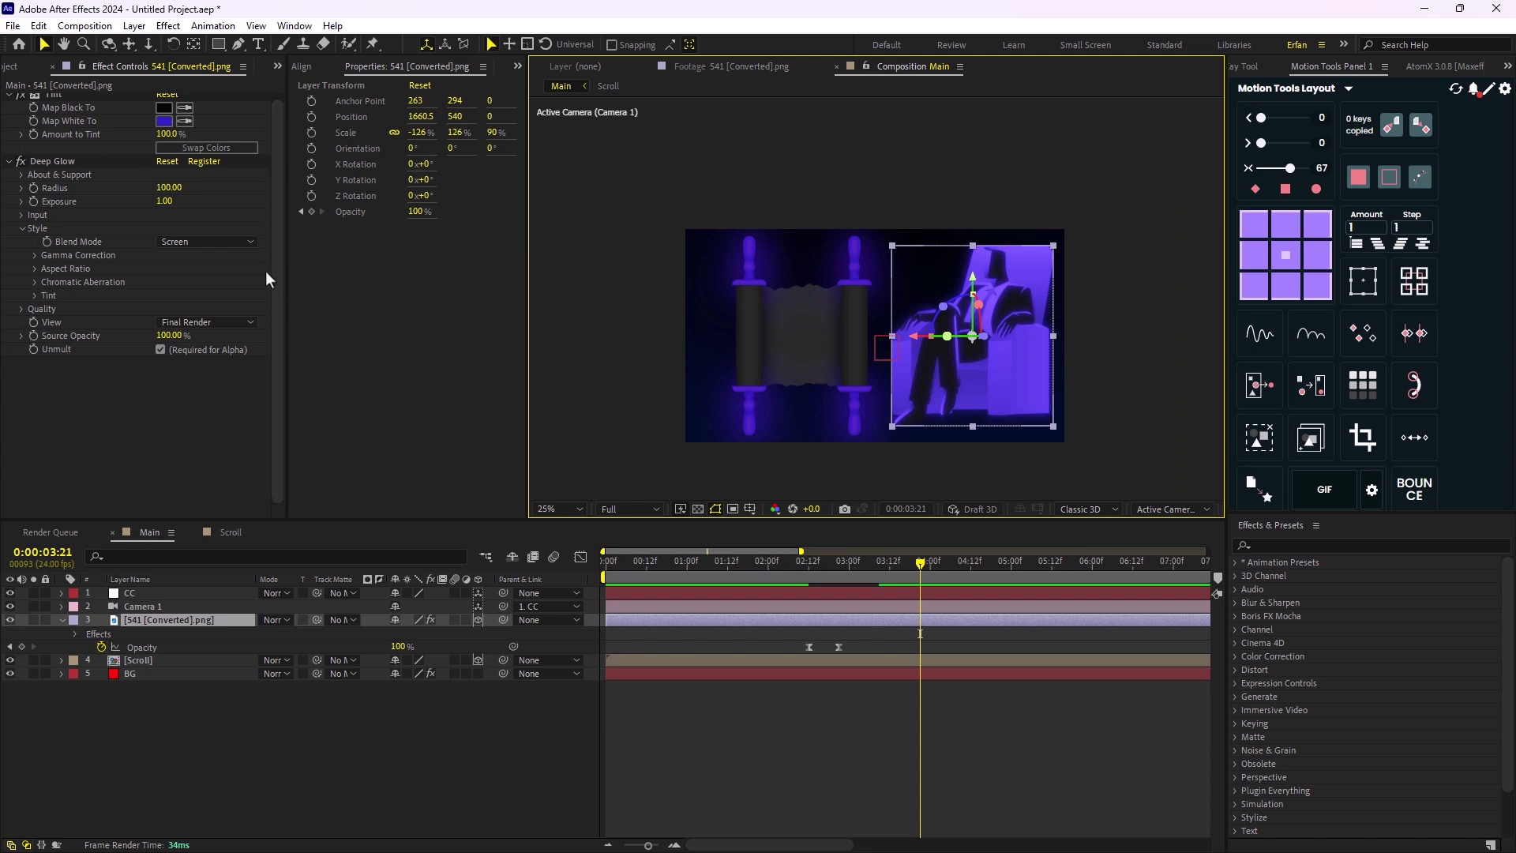
# - Set the Exposure of the figure image's Deep Glow to 0.50 and deselect the layer
pyautogui.moveTo(171, 207); pyautogui.dragTo(164, 210)
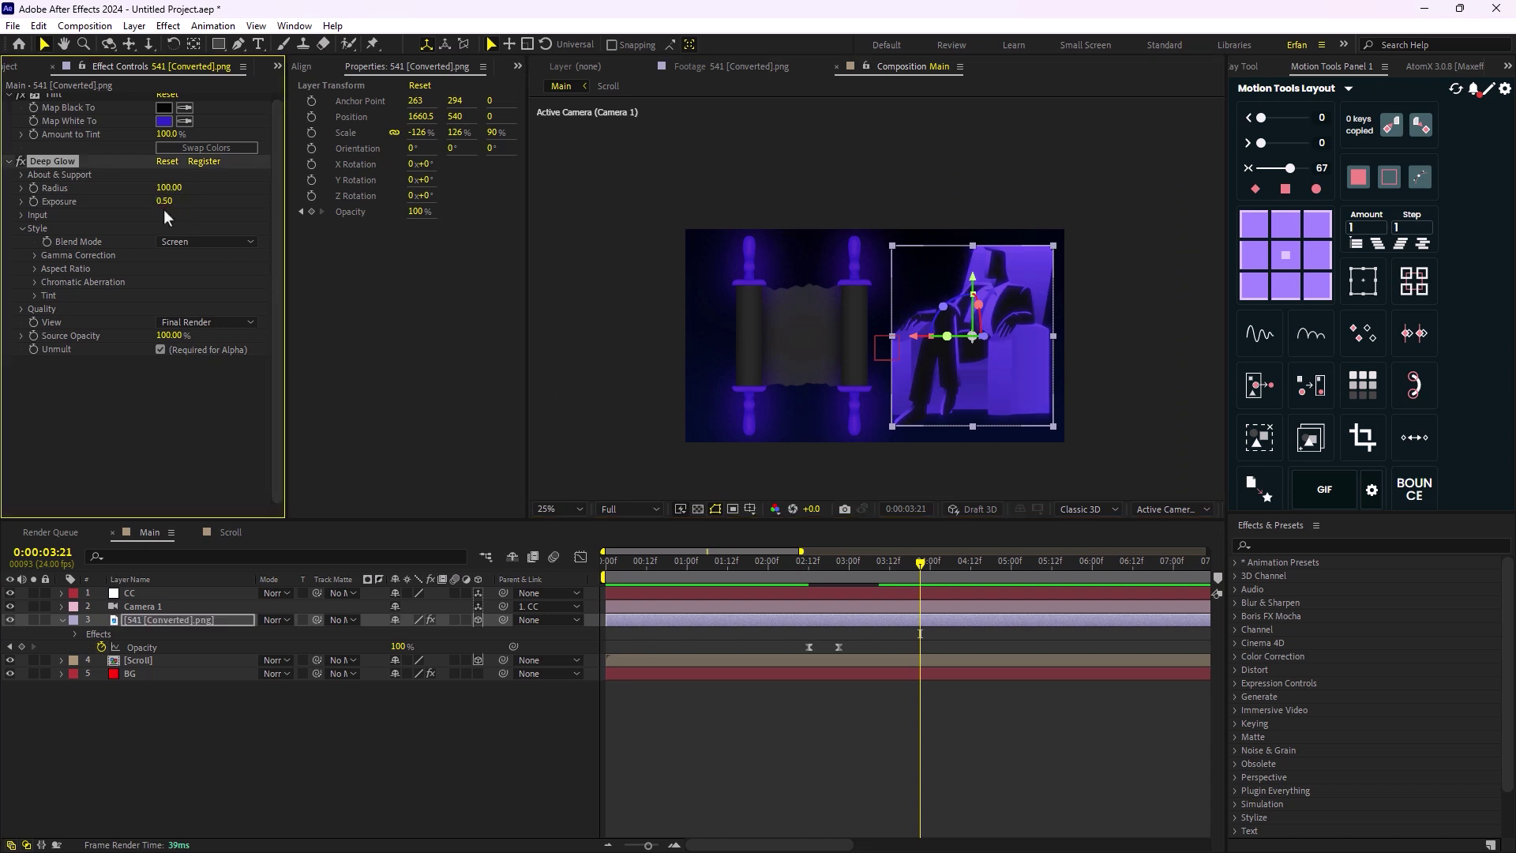
pyautogui.click(477, 733)
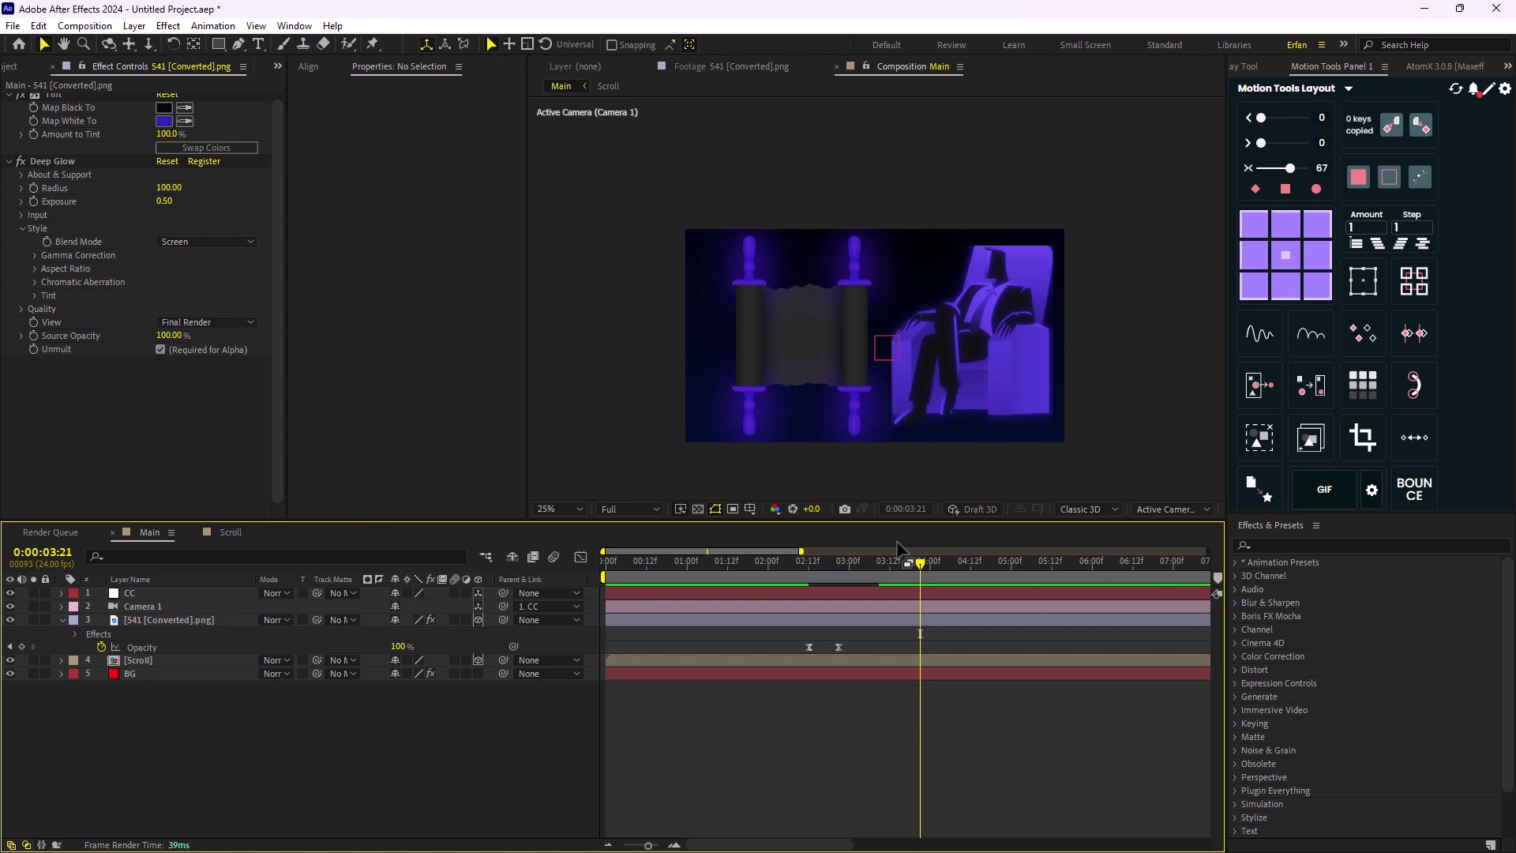
pyautogui.scroll(2, 904, 395)
pyautogui.scroll(-2, 904, 399)
# - Draw an open wavy path with the Pen tool, unfilled with a 33 px blue stroke, from beside the scroll across the figure to the frame's lower-right corner
pyautogui.click(237, 45)
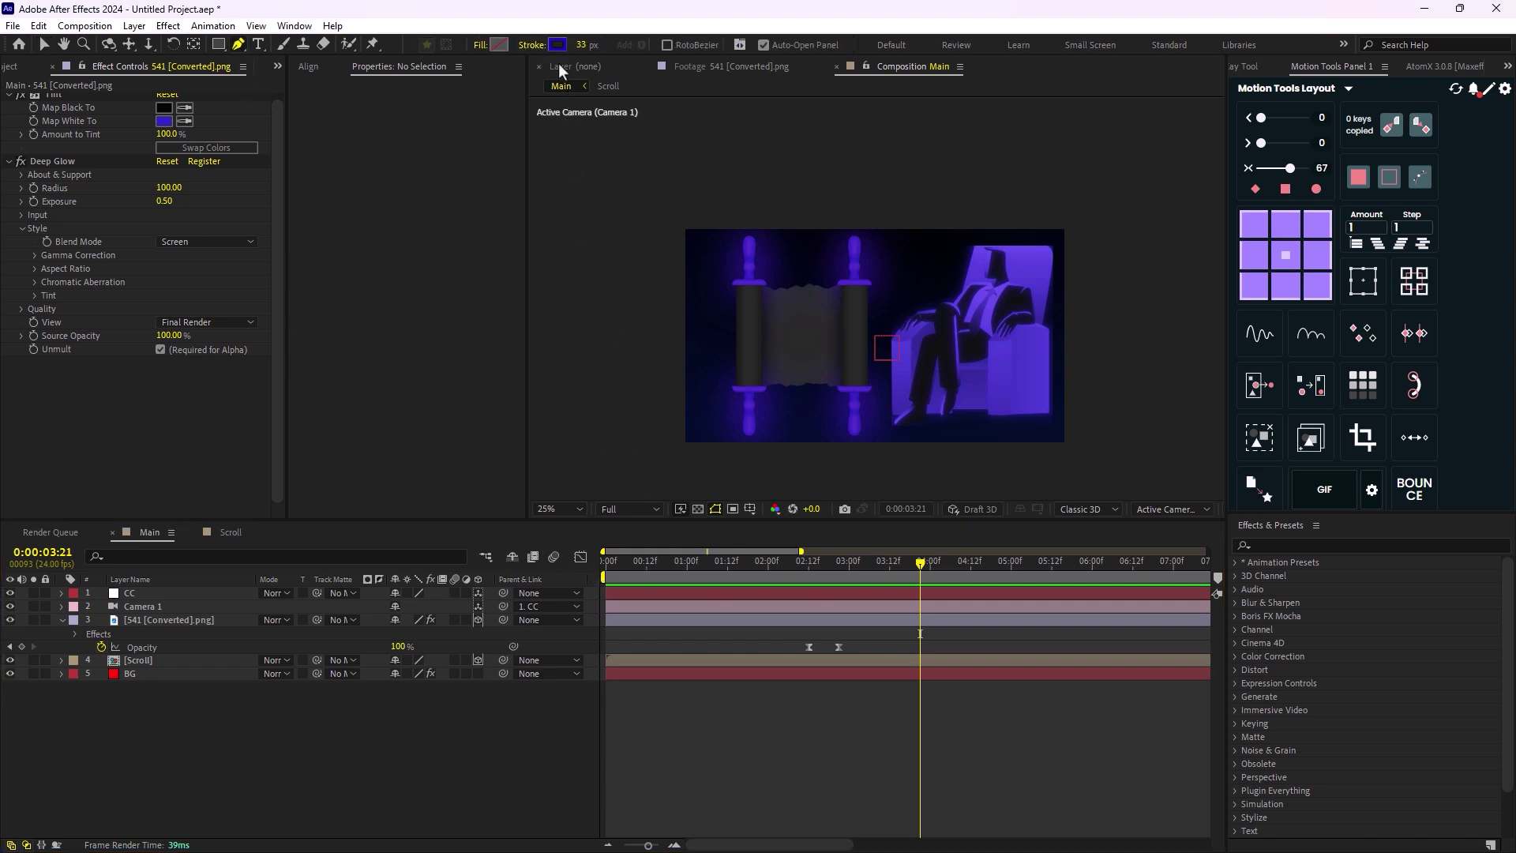
pyautogui.click(485, 46)
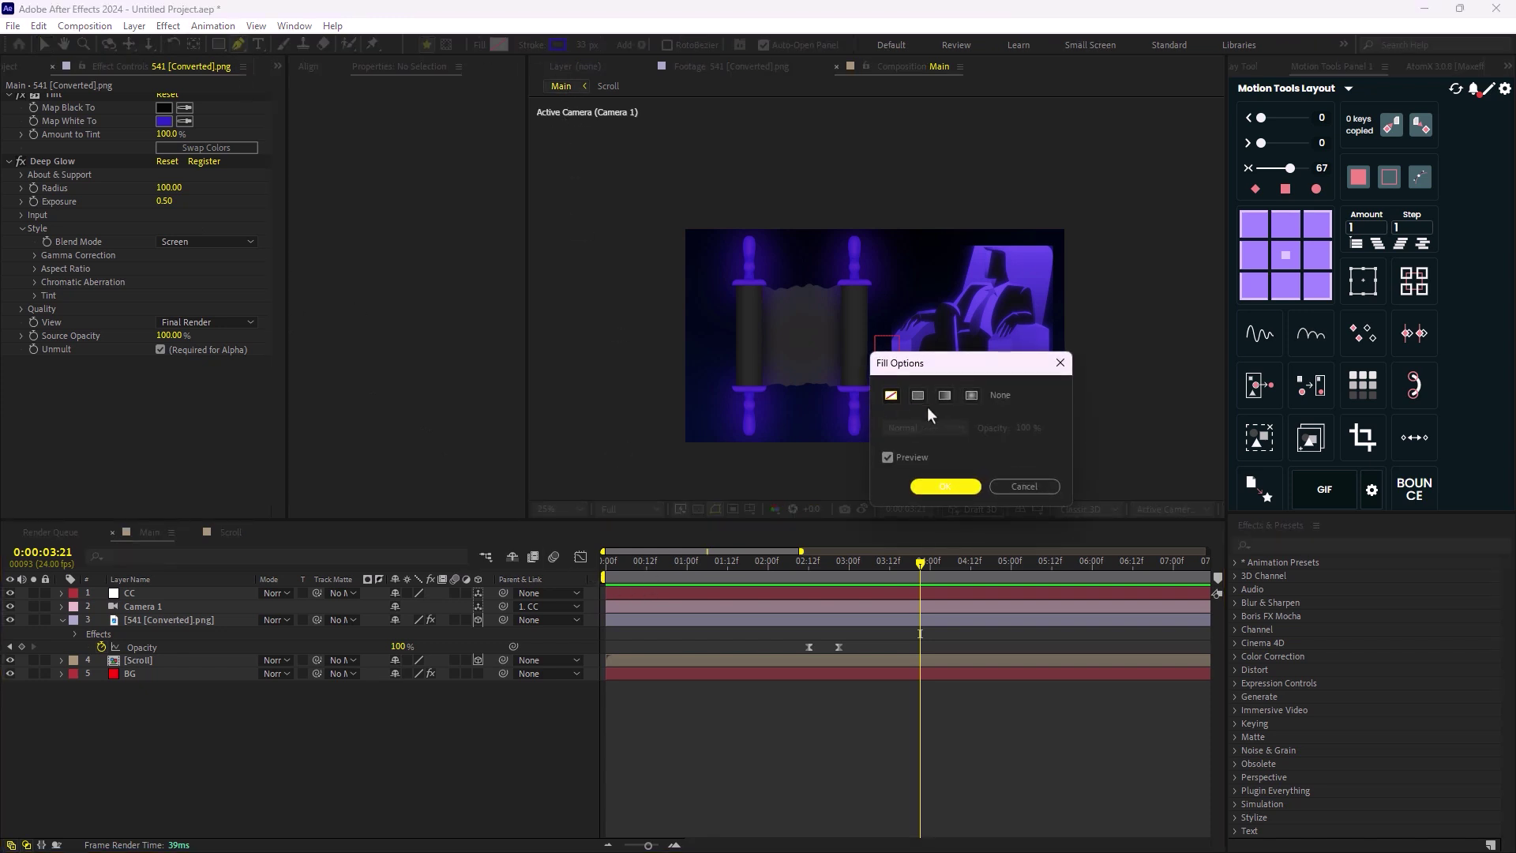
pyautogui.click(1023, 487)
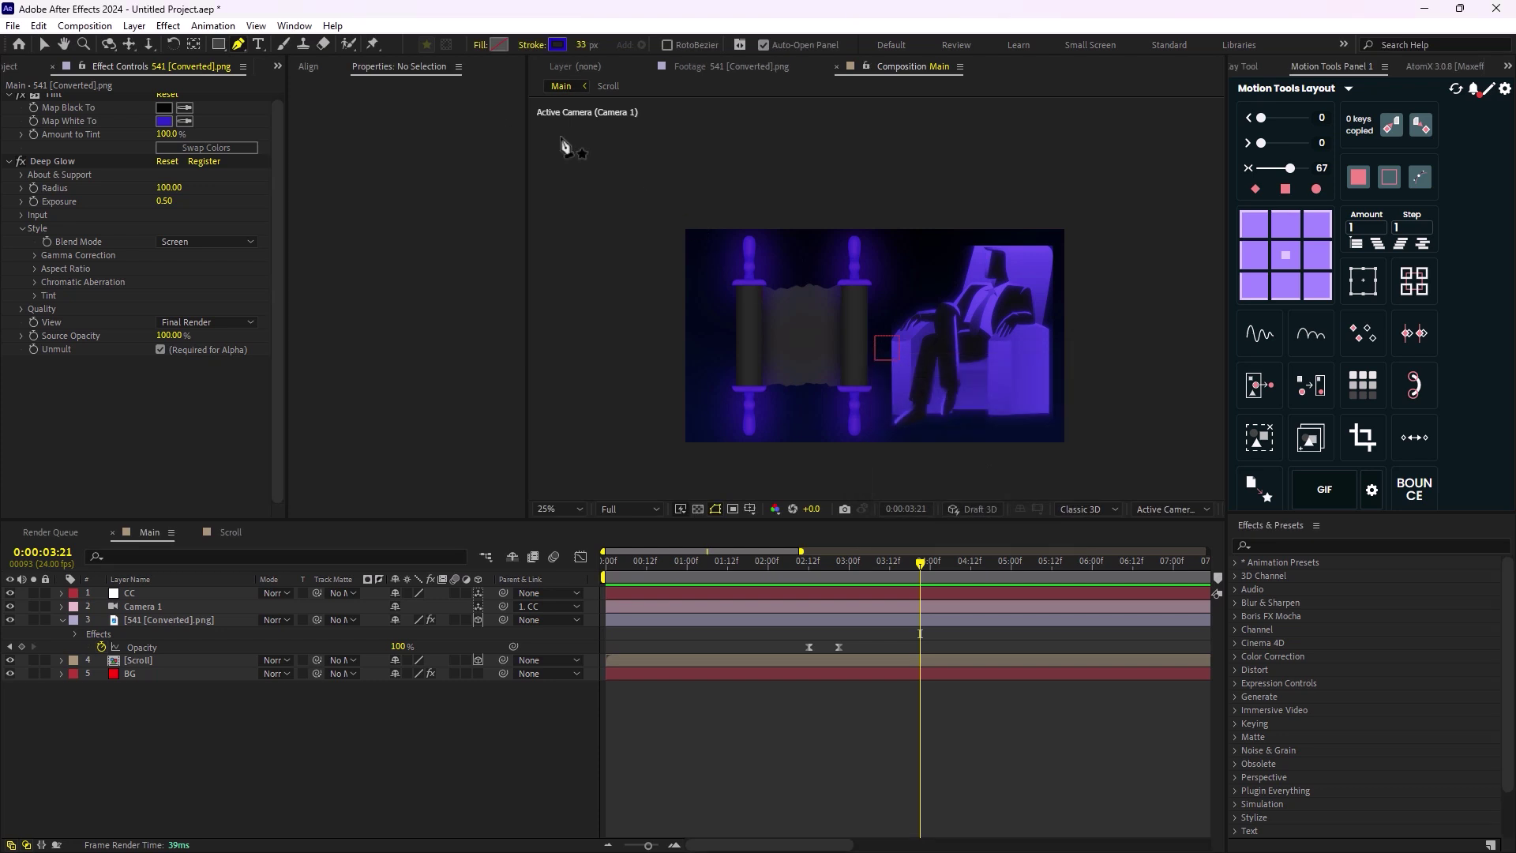
pyautogui.click(645, 662)
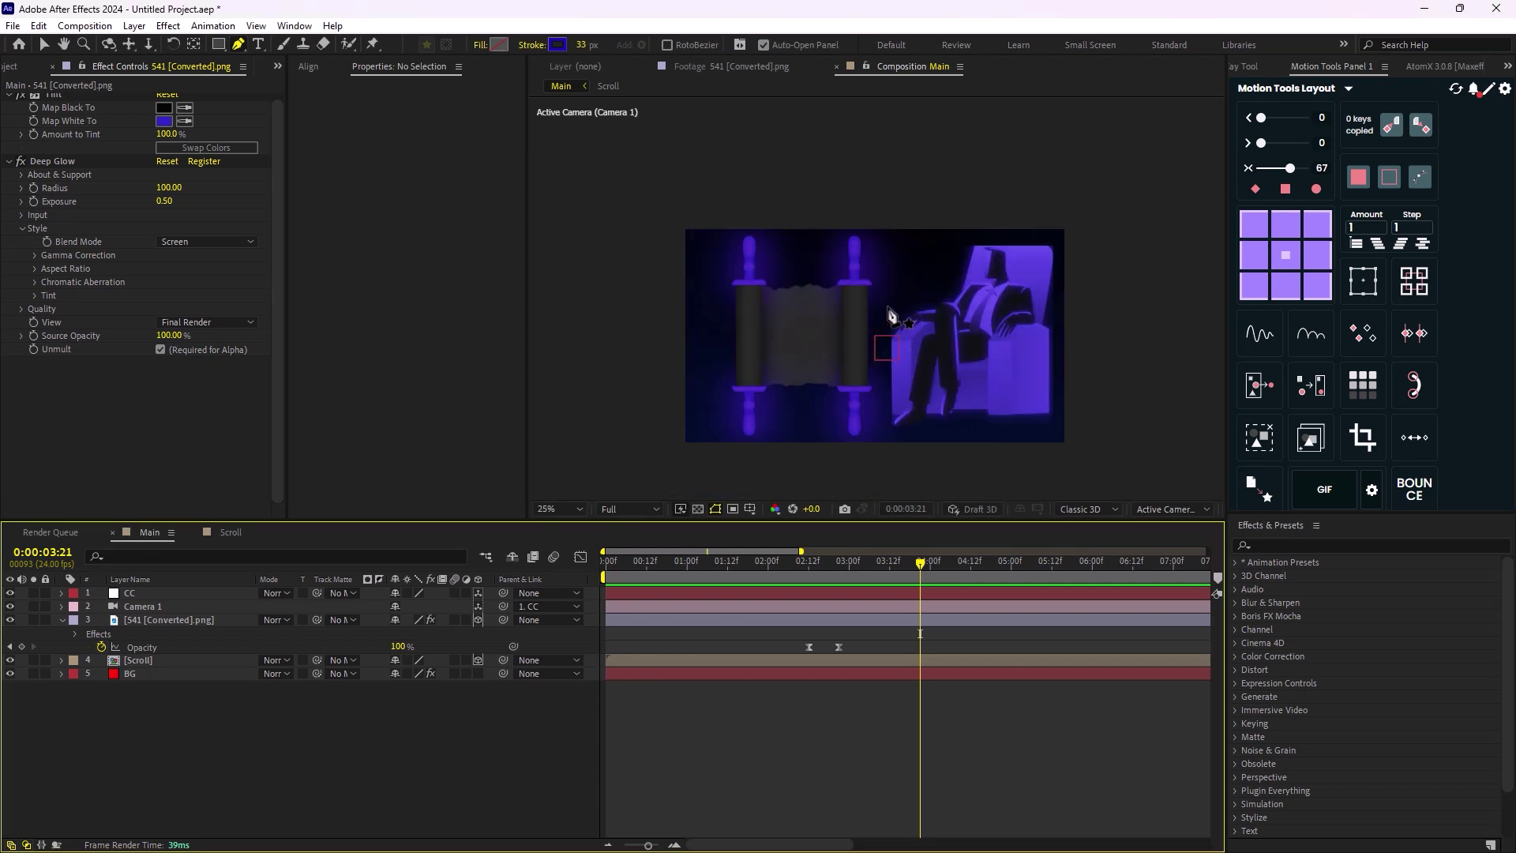
pyautogui.moveTo(889, 300); pyautogui.dragTo(890, 334)
pyautogui.moveTo(916, 397); pyautogui.dragTo(971, 445)
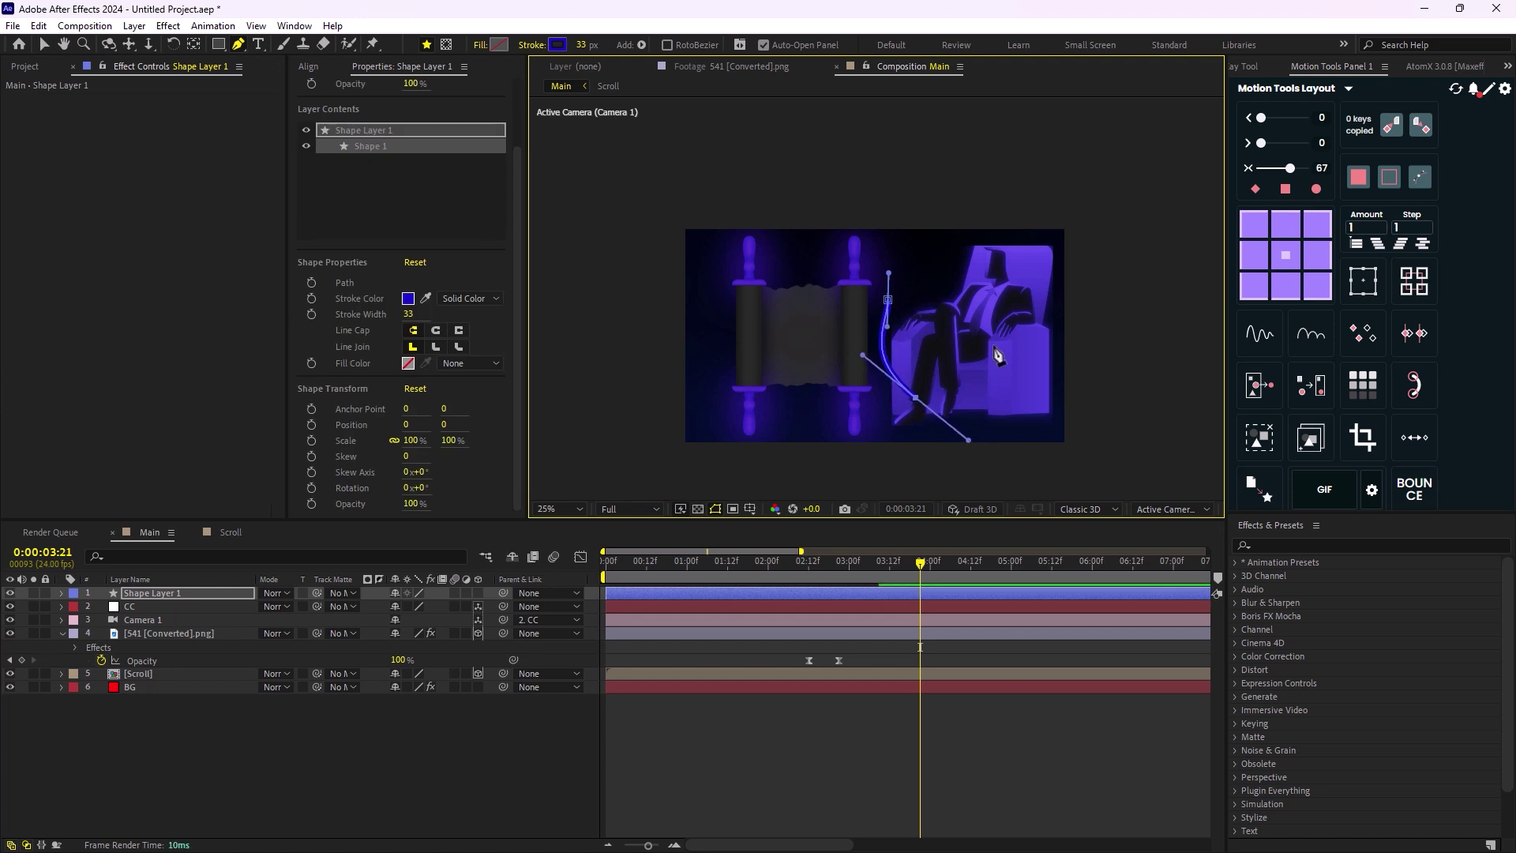
pyautogui.moveTo(993, 342); pyautogui.dragTo(1057, 342)
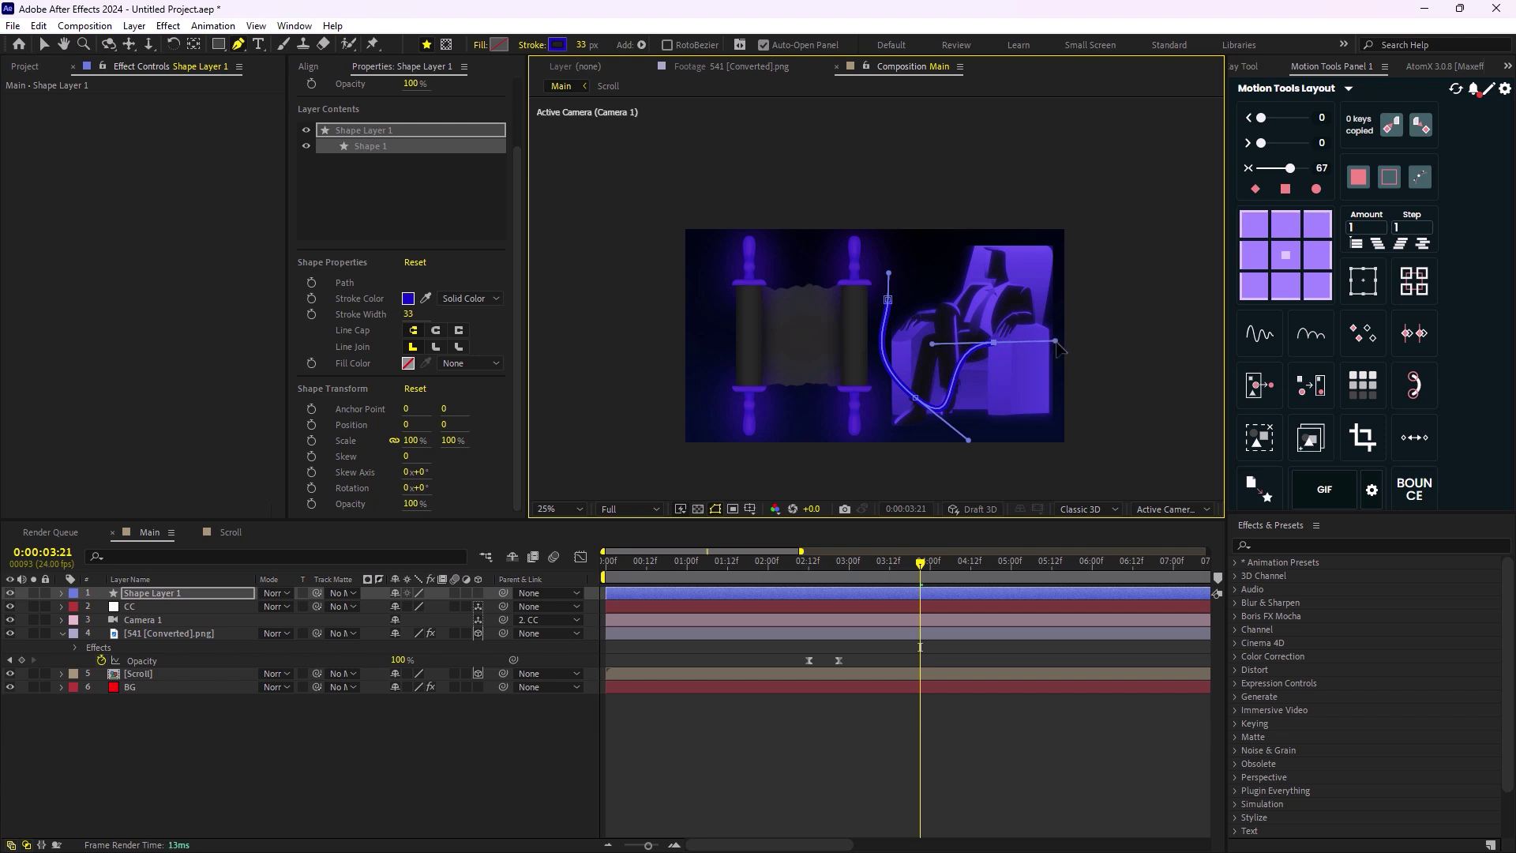
pyautogui.moveTo(1080, 422); pyautogui.dragTo(1161, 420)
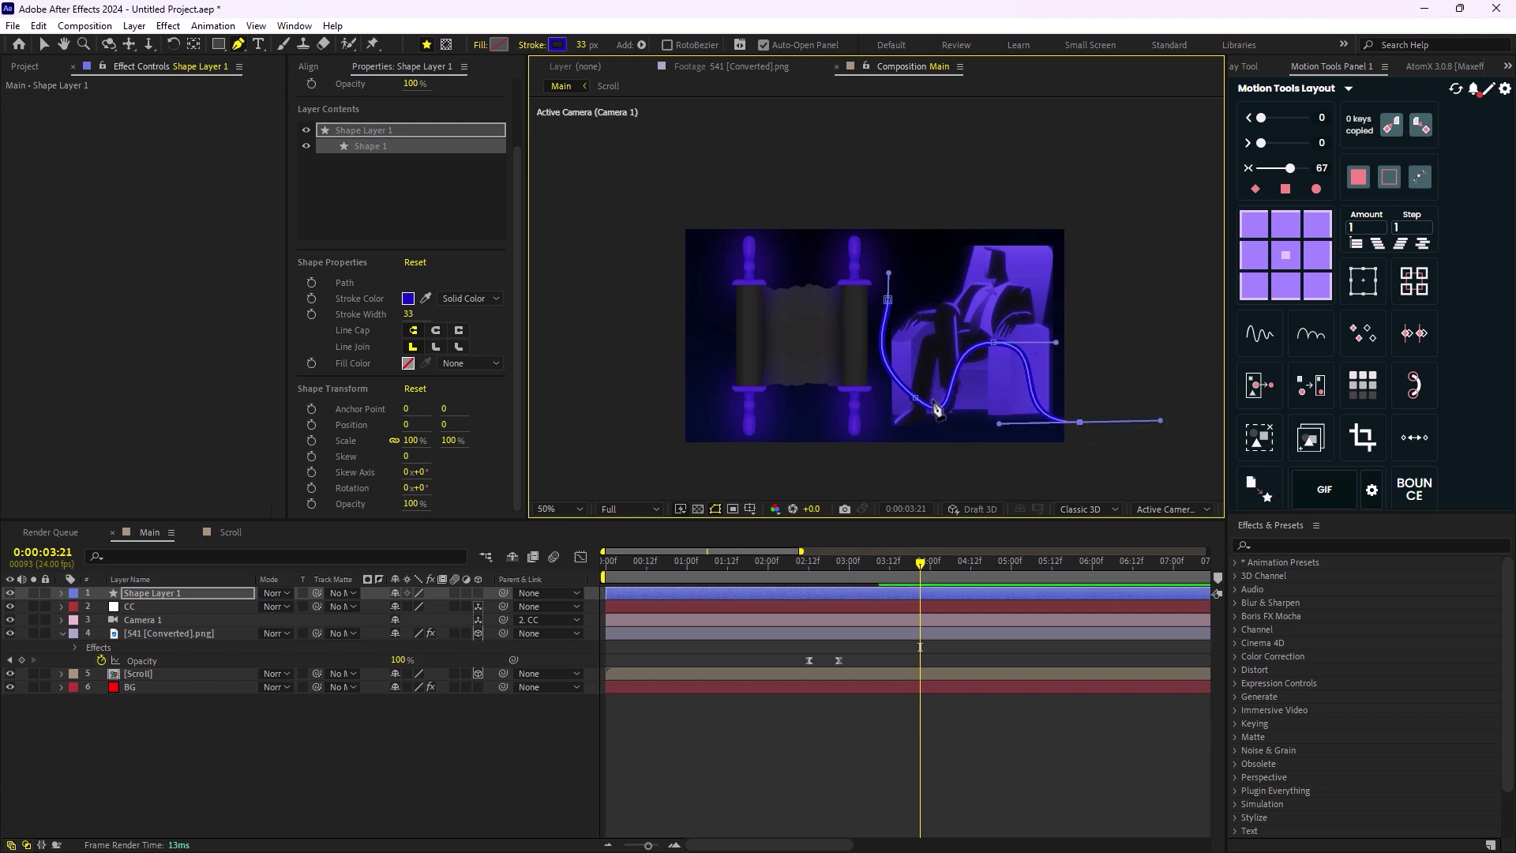
# - Reshape the start and first lower bend of the wavy path into a smoother, wider curve around the chair's base
pyautogui.scroll(2, 936, 403)
pyautogui.moveTo(897, 372); pyautogui.dragTo(1005, 467)
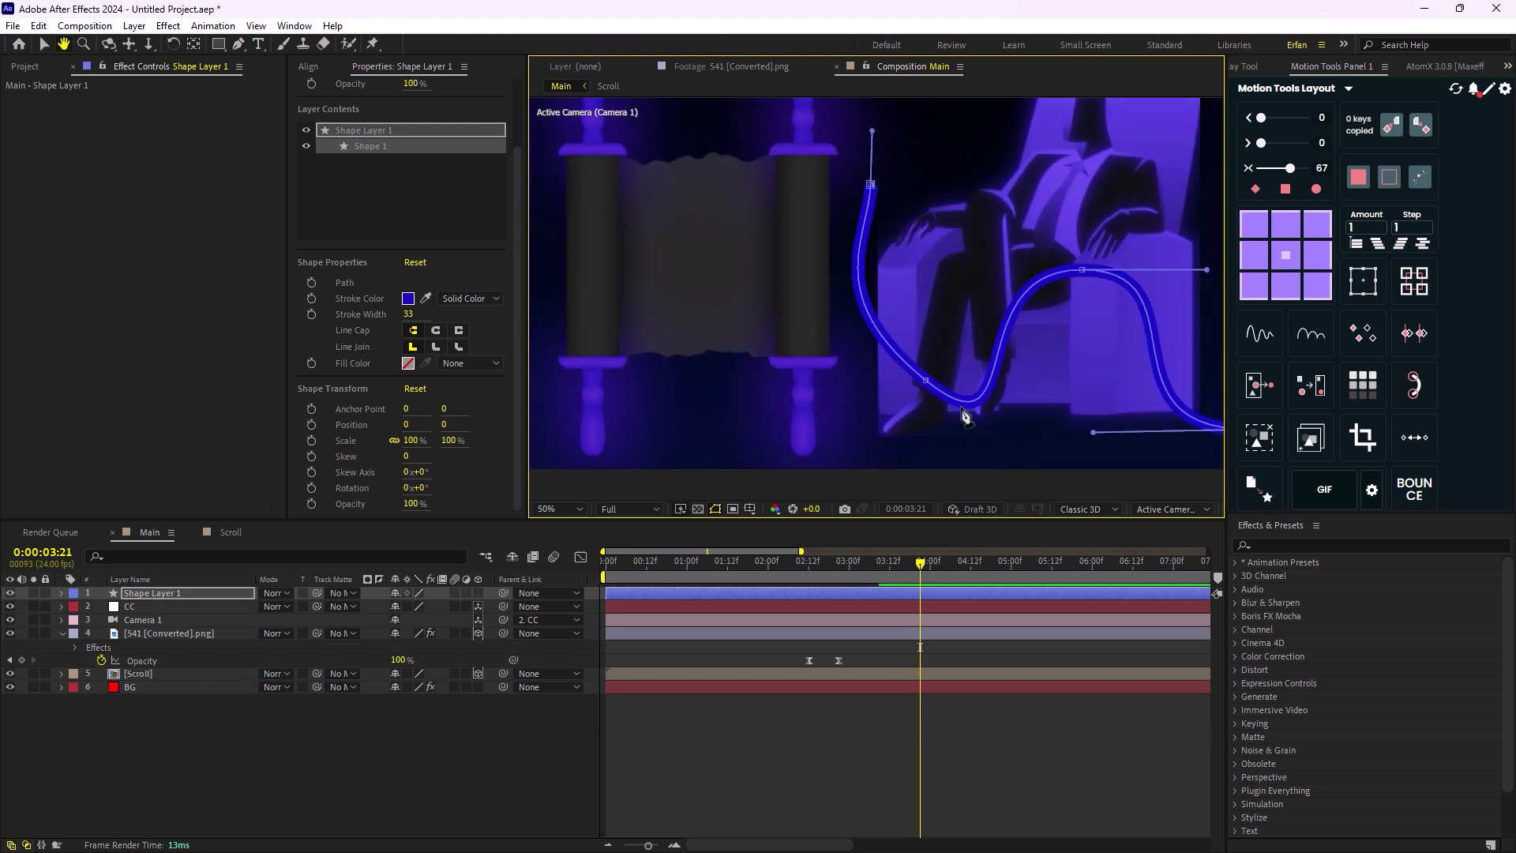
pyautogui.press('v')
pyautogui.click(925, 382)
pyautogui.moveTo(920, 385); pyautogui.dragTo(898, 406)
pyautogui.moveTo(1010, 490); pyautogui.dragTo(983, 447)
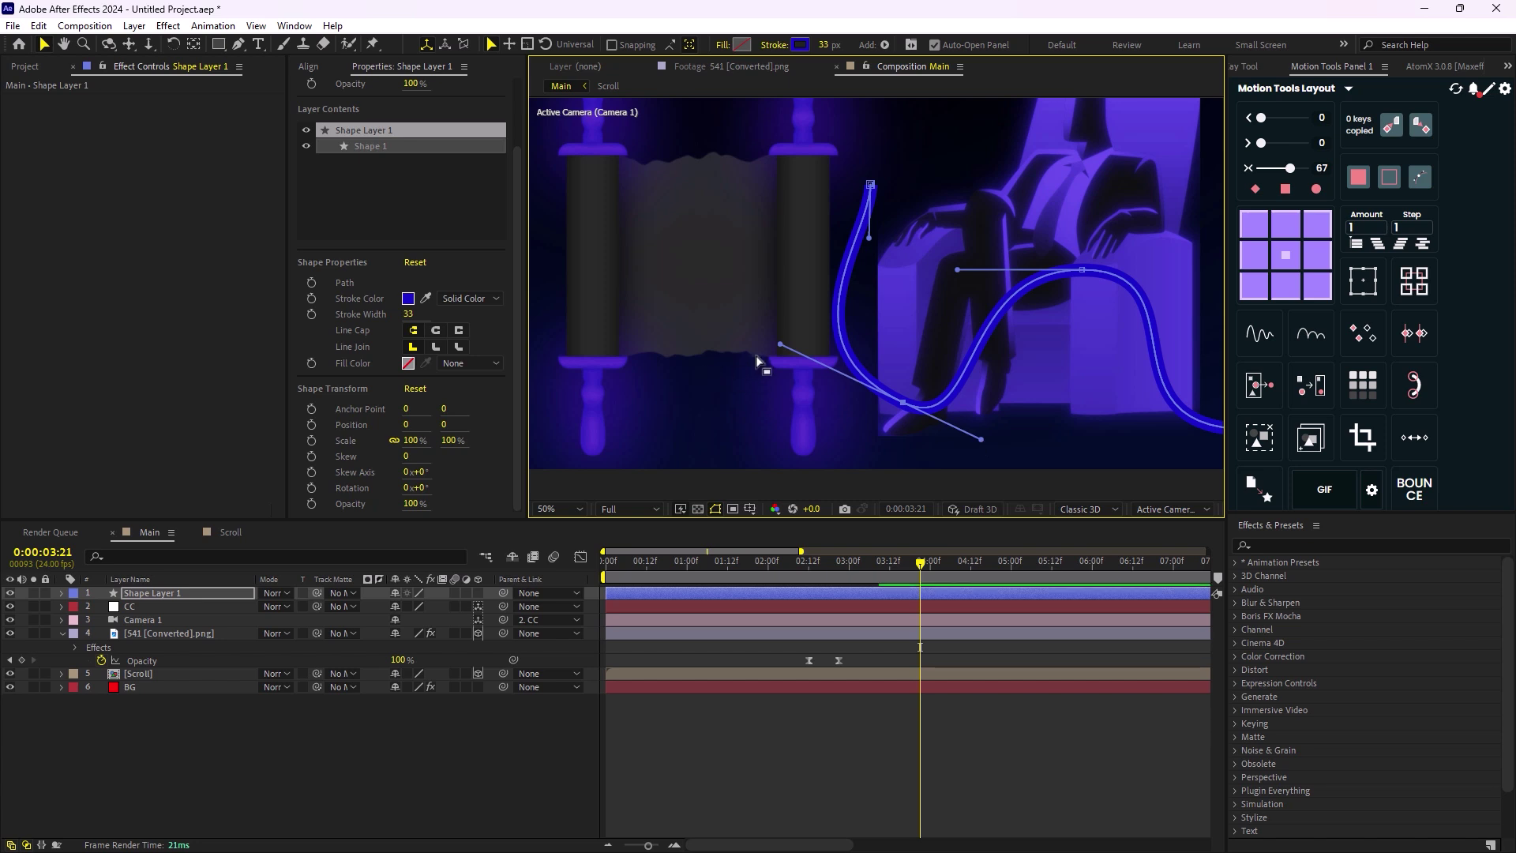
pyautogui.moveTo(780, 344); pyautogui.dragTo(809, 362)
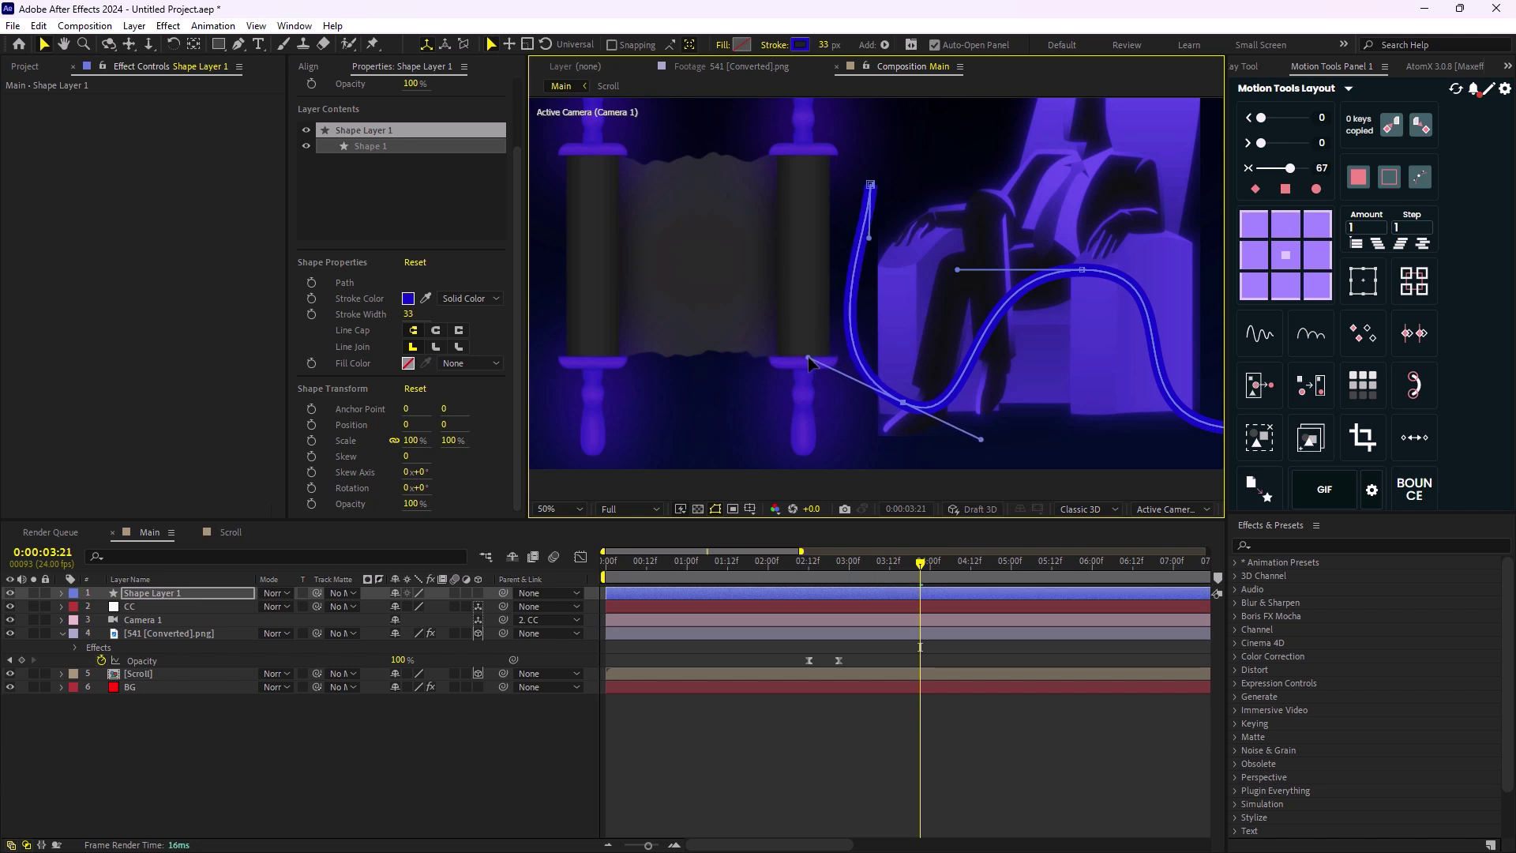
pyautogui.moveTo(859, 243); pyautogui.dragTo(867, 294)
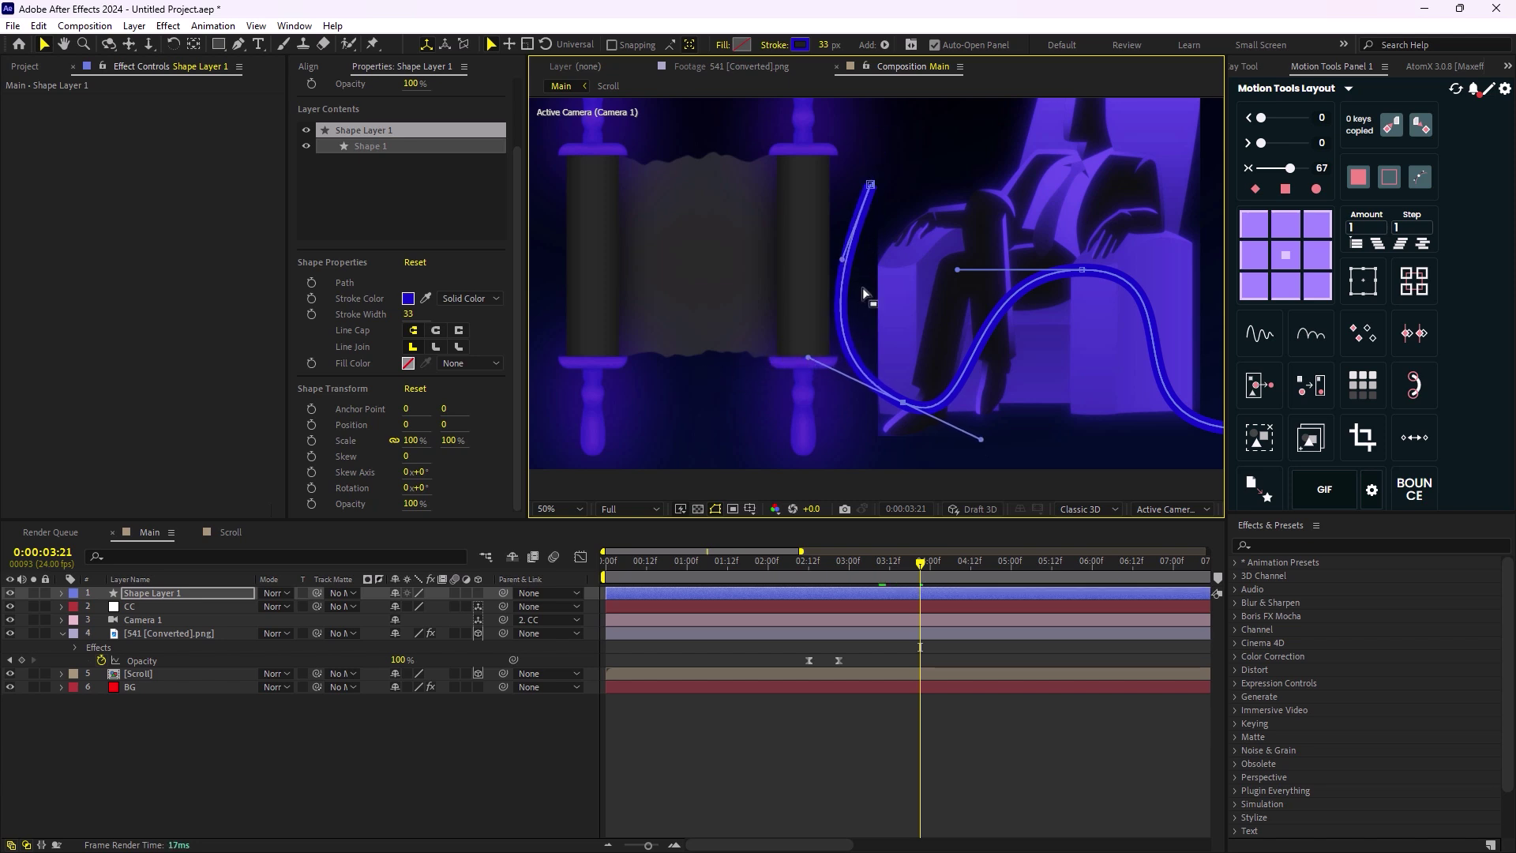
pyautogui.moveTo(982, 440); pyautogui.dragTo(1032, 468)
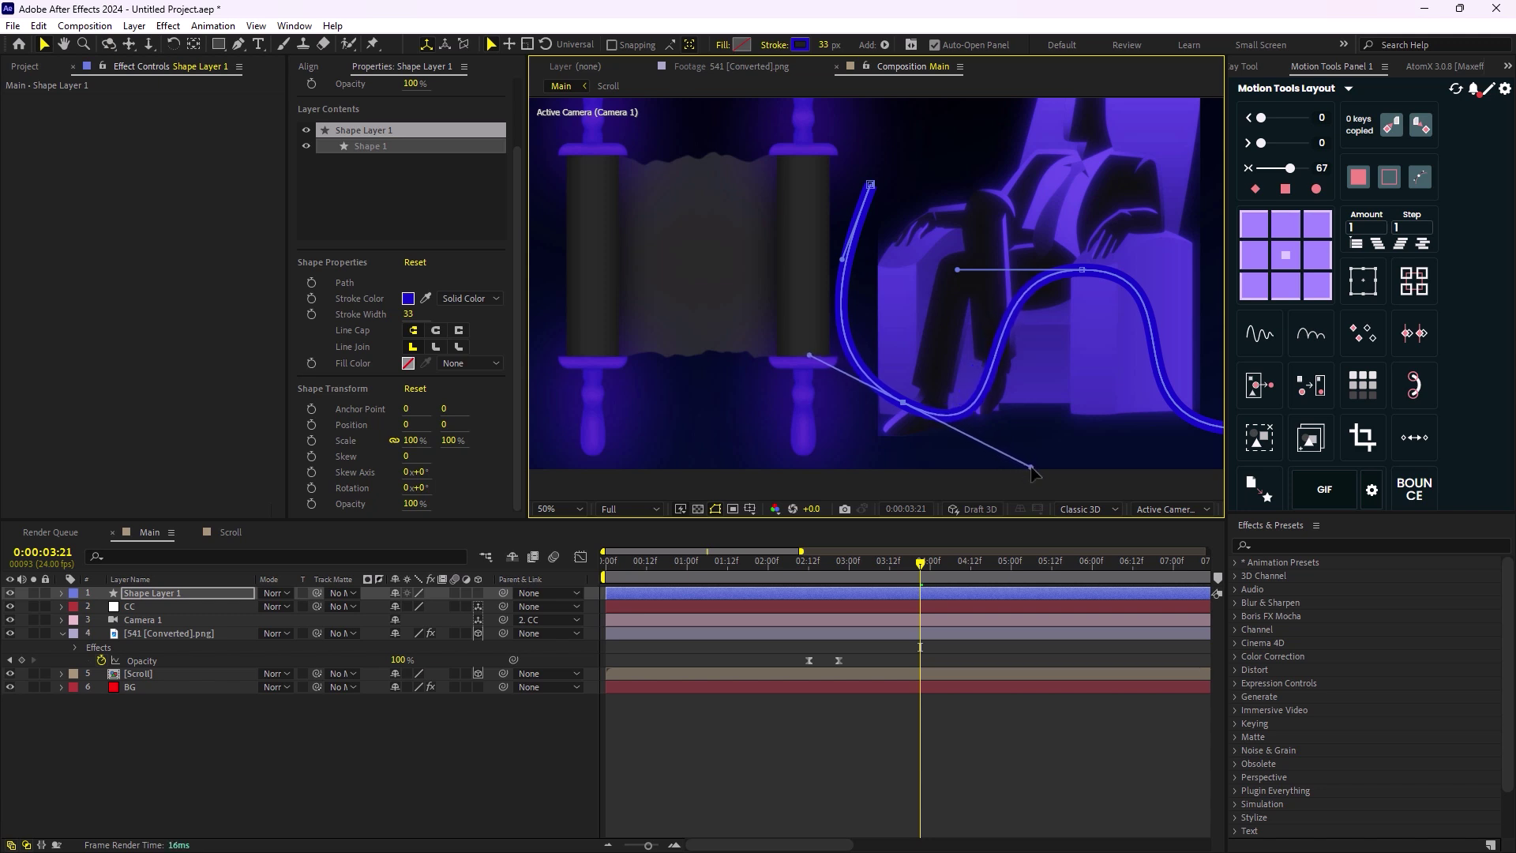
# - Shorten the incoming handle at the path's crest and give the stroke a round cap and round join
pyautogui.click(1082, 271)
pyautogui.moveTo(957, 272); pyautogui.dragTo(980, 274)
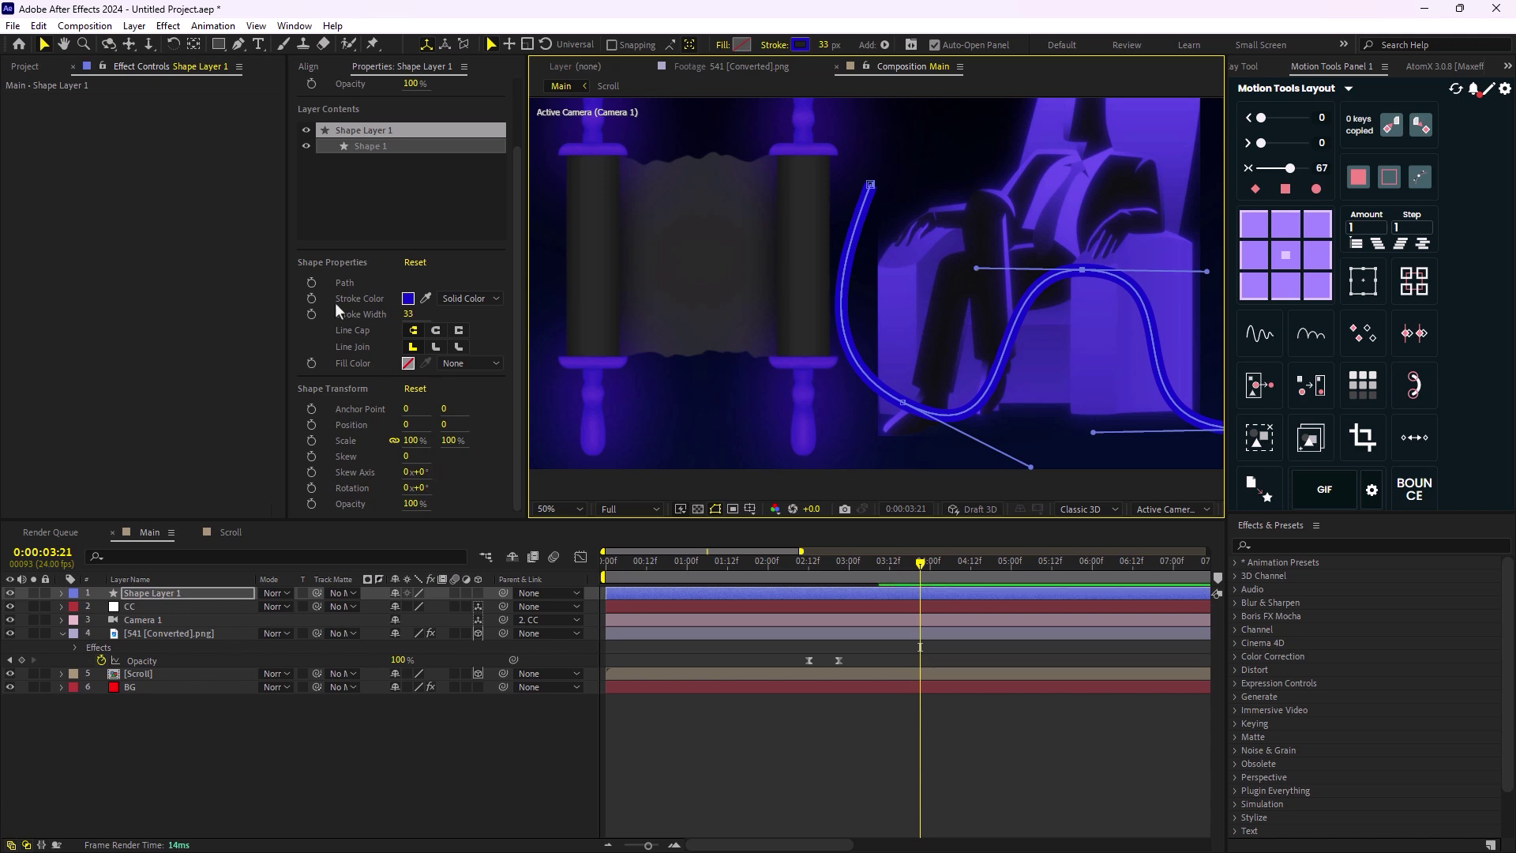
pyautogui.click(436, 331)
pyautogui.click(434, 346)
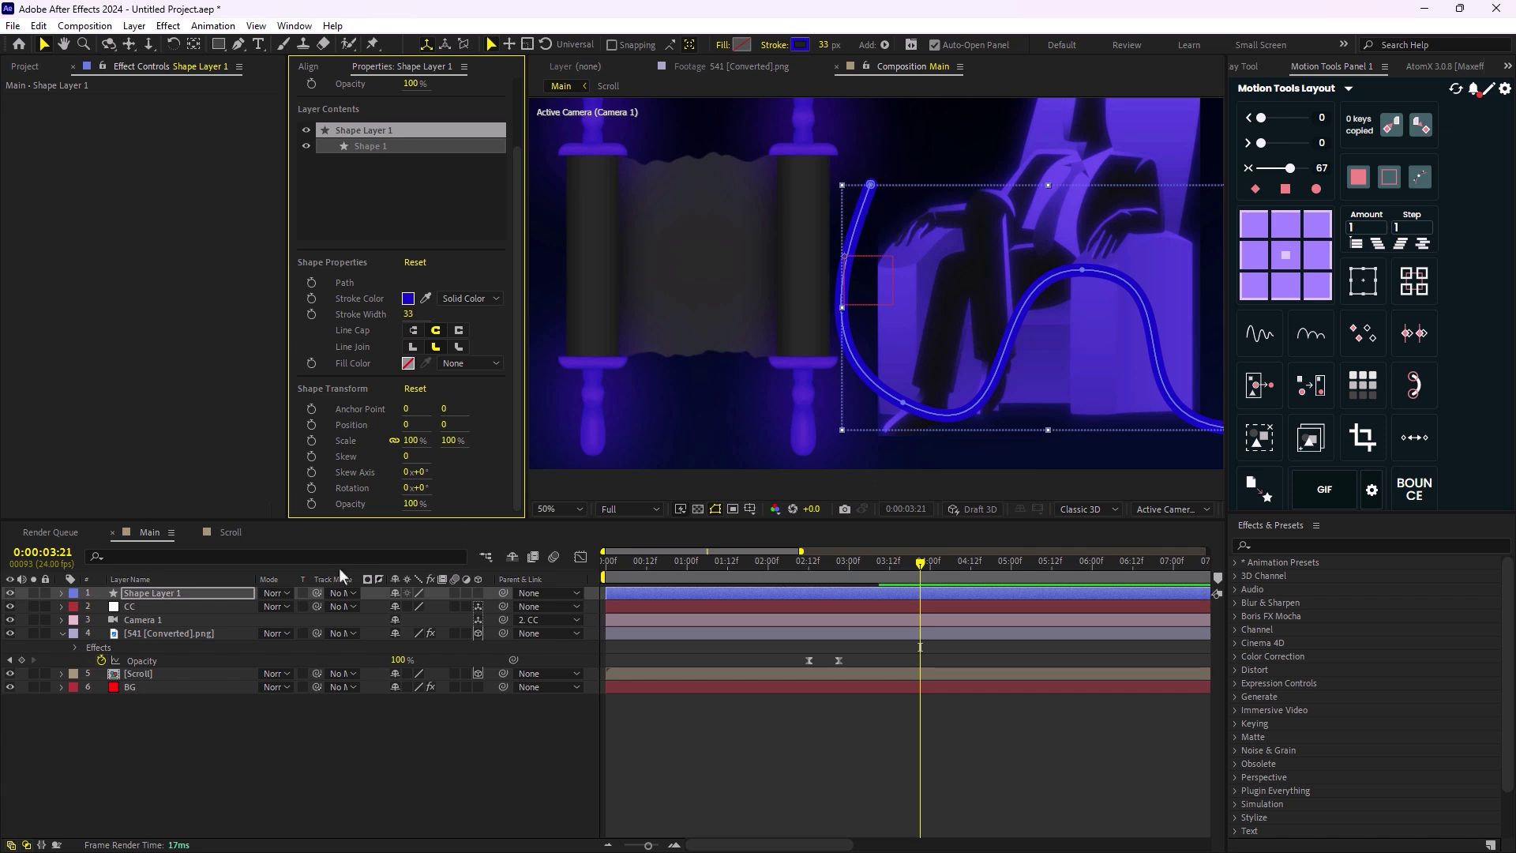
# - Rename the shape layer Line and move it beneath the figure image, directly above the Scroll layer
pyautogui.click(161, 595)
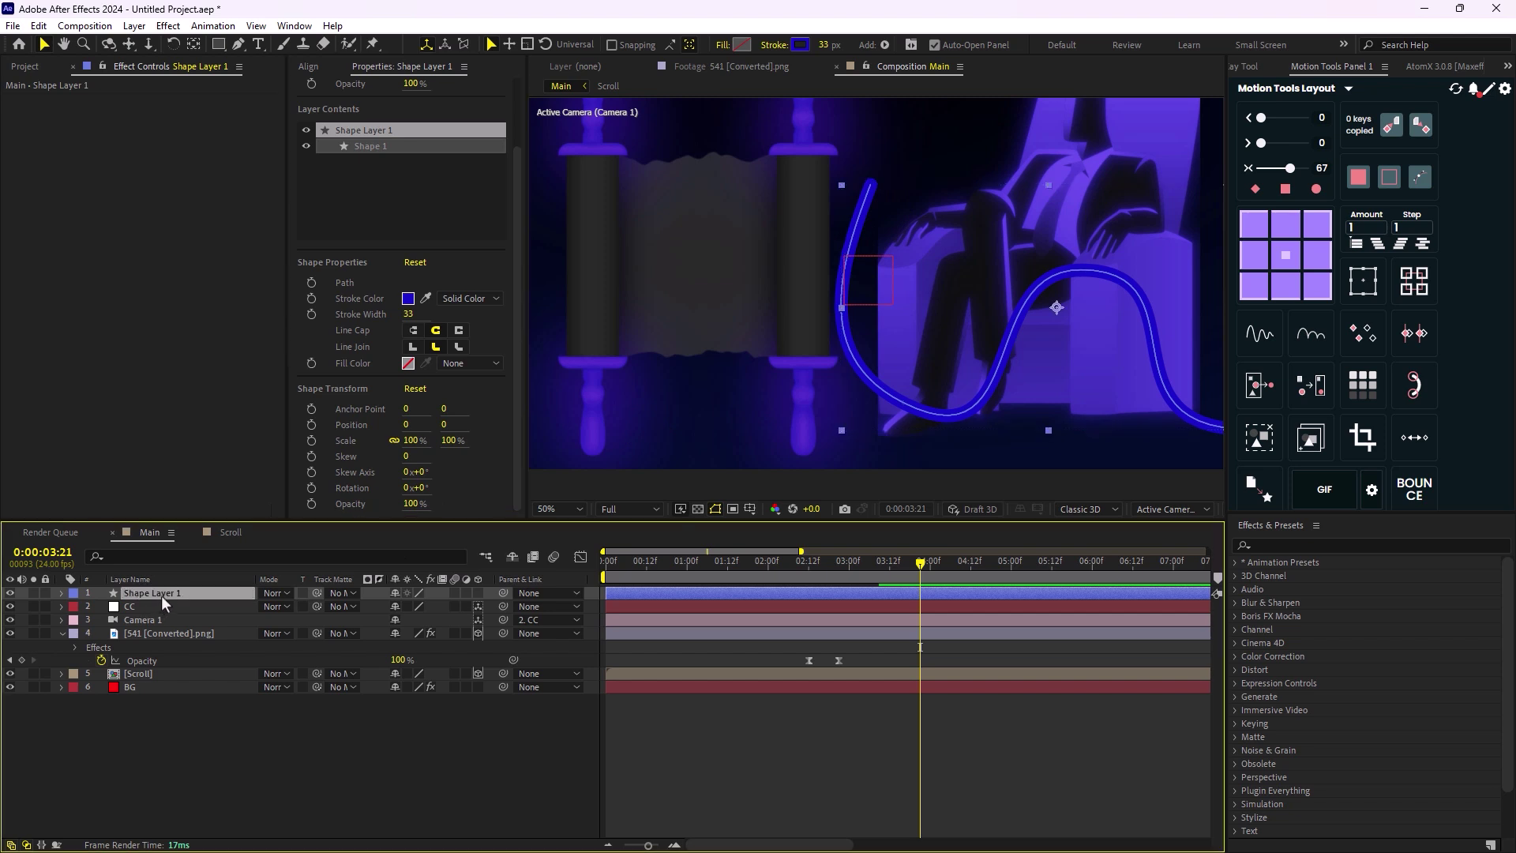
pyautogui.press('Return')
pyautogui.write('Line')
pyautogui.press('Return')
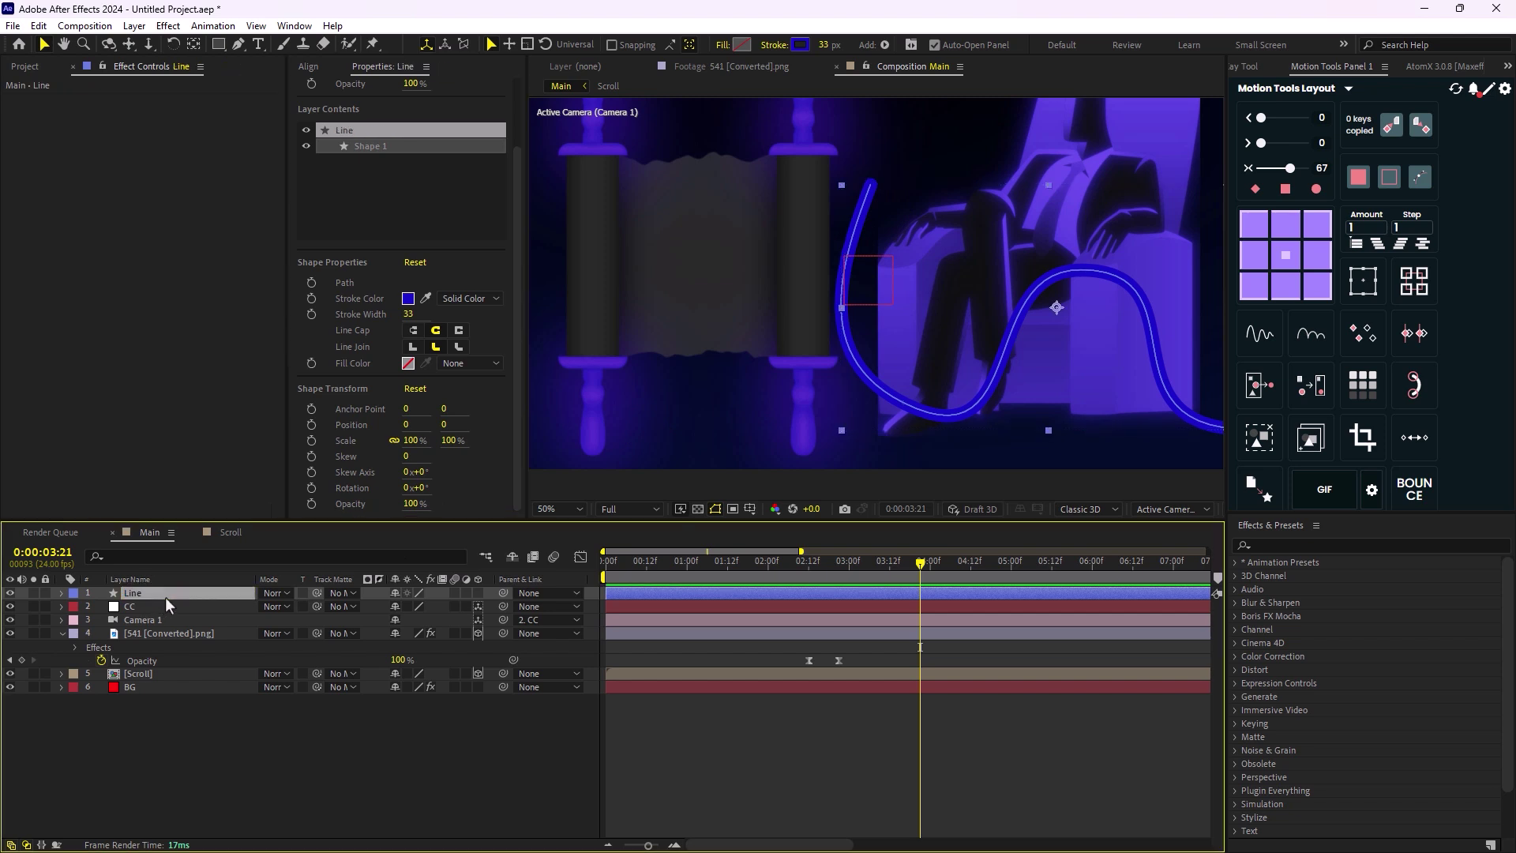
pyautogui.moveTo(149, 597); pyautogui.dragTo(181, 670)
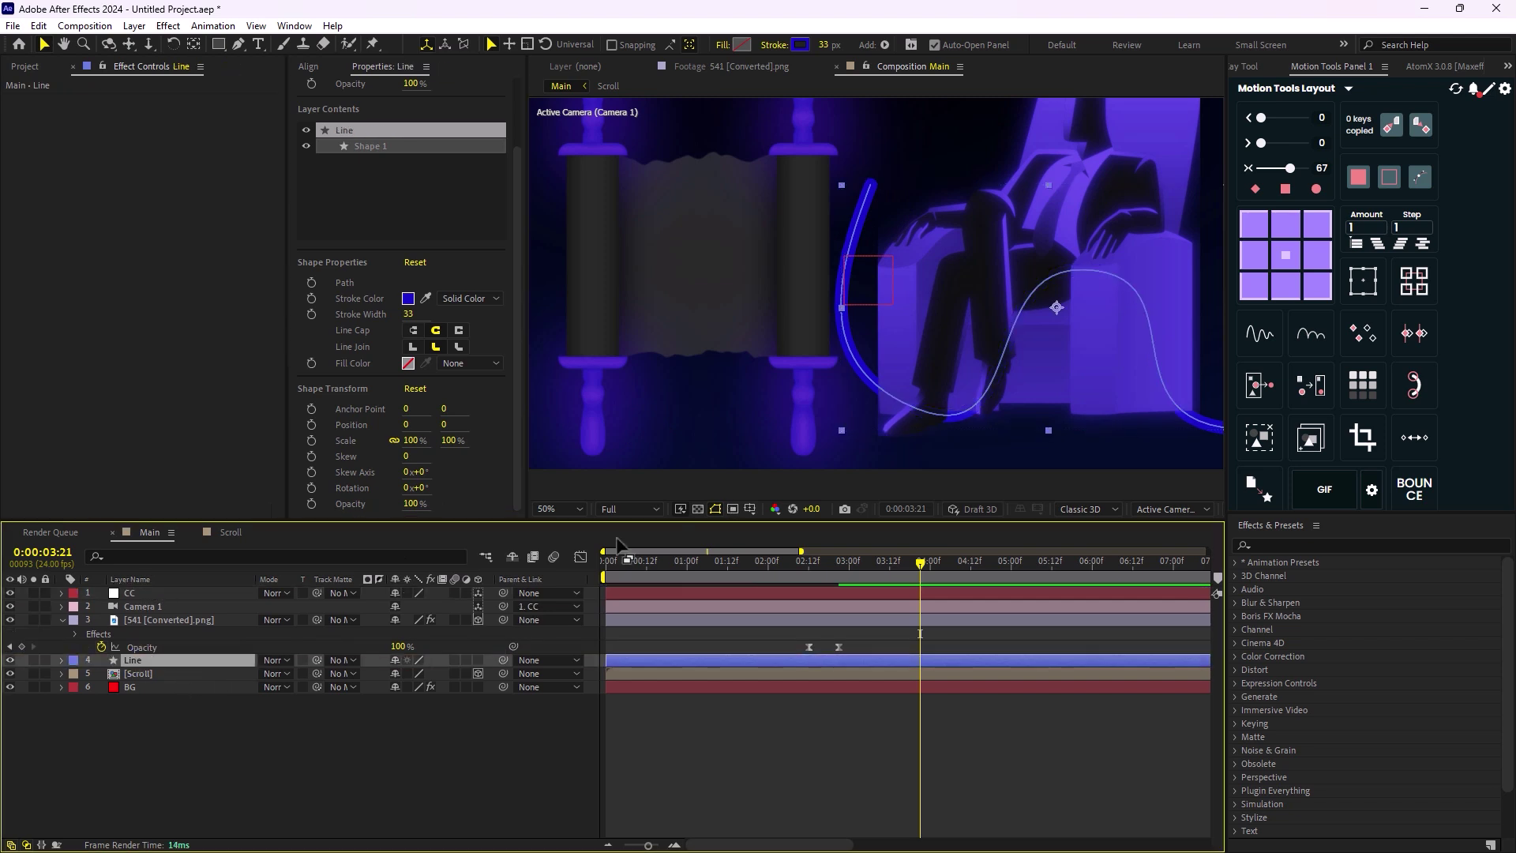
# - Set the Taper Start Length of the Line layer's stroke to 50% and deselect the layer
pyautogui.click(63, 661)
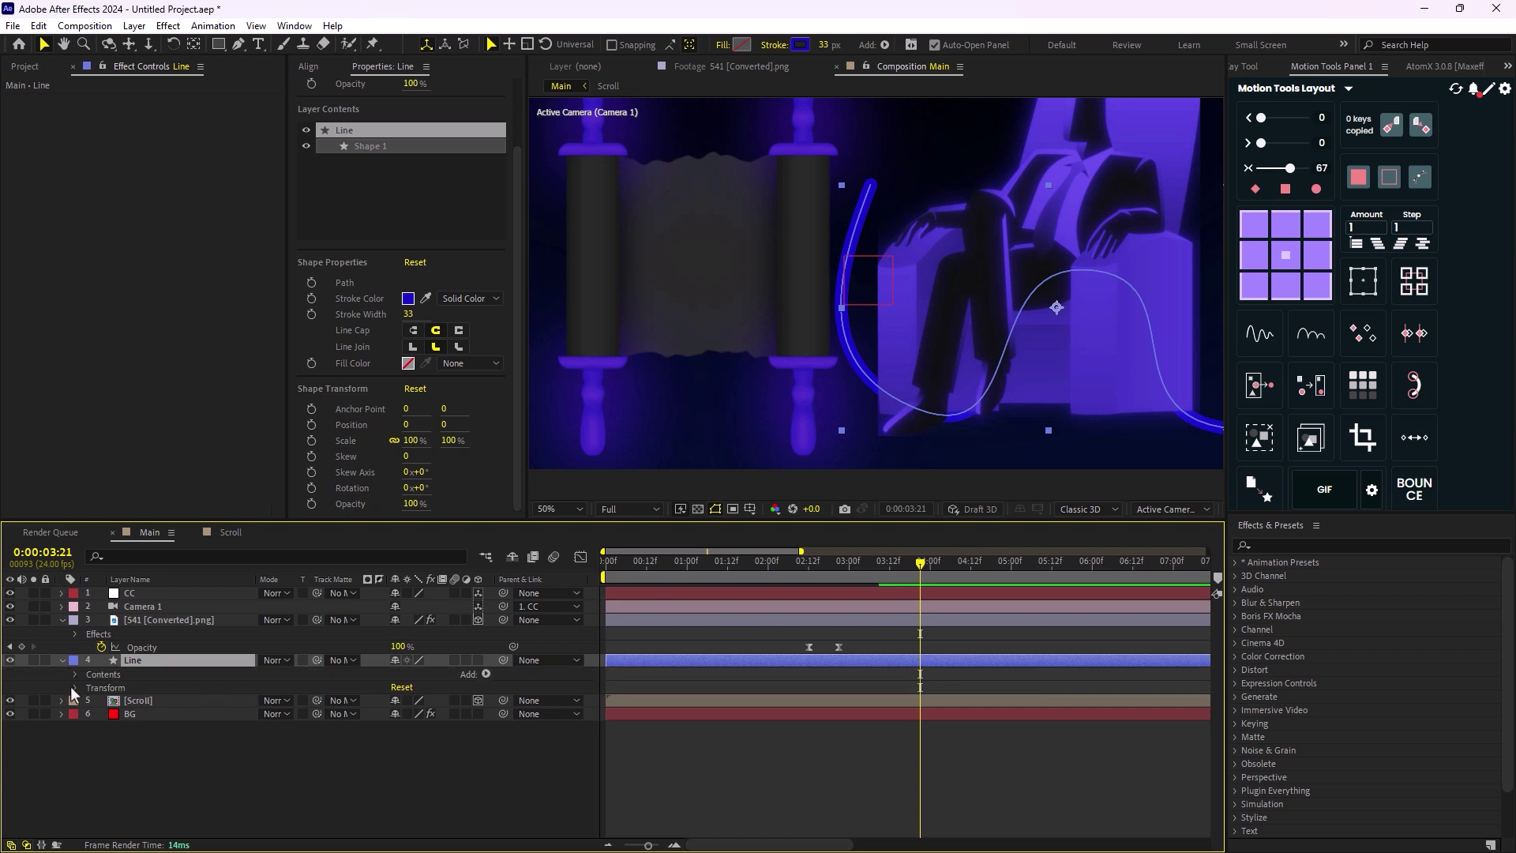
pyautogui.click(87, 688)
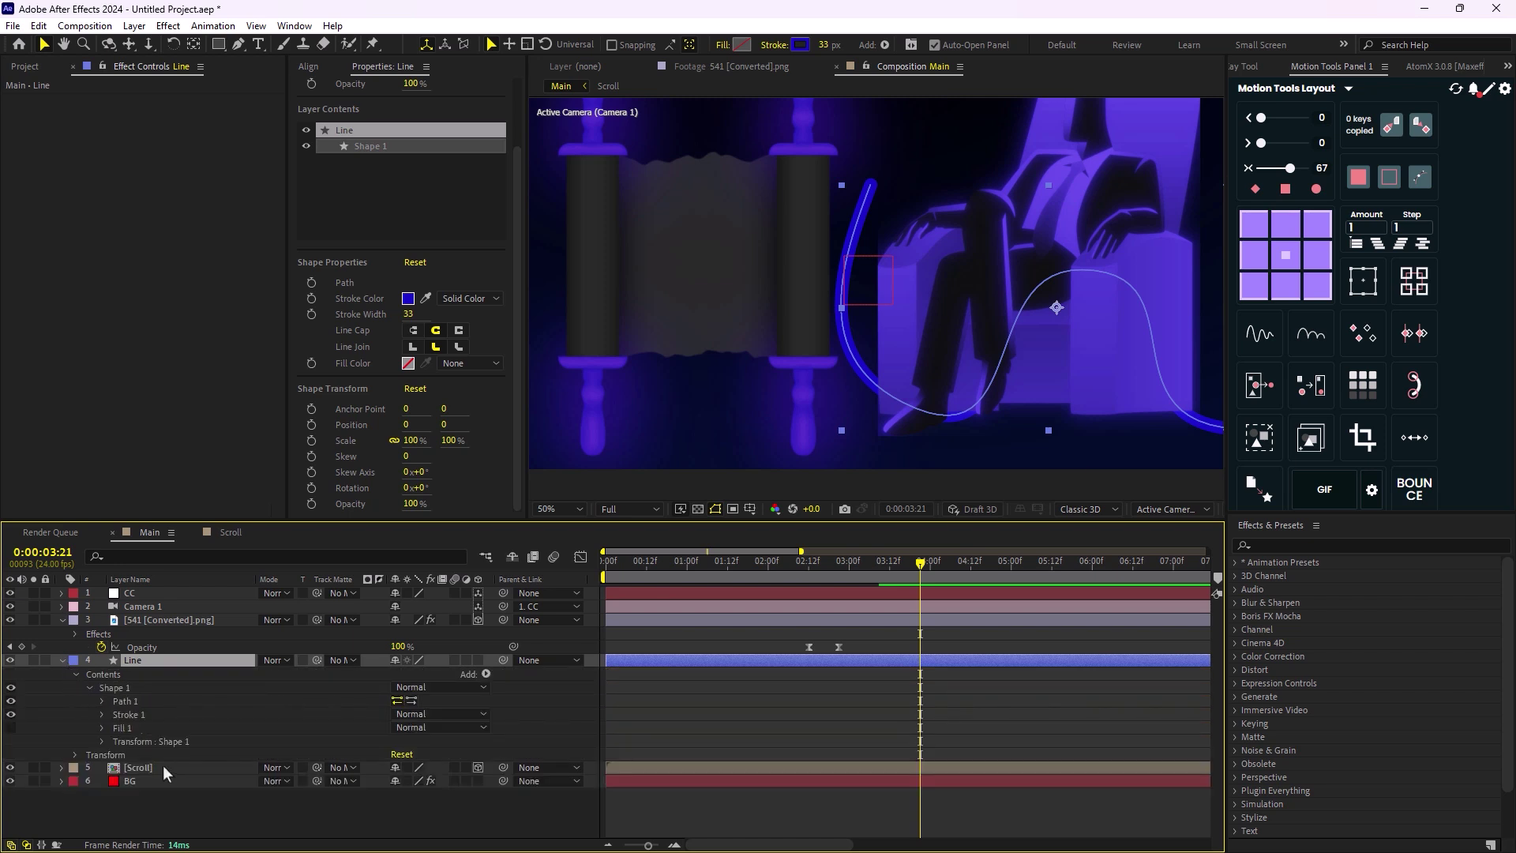
pyautogui.click(103, 716)
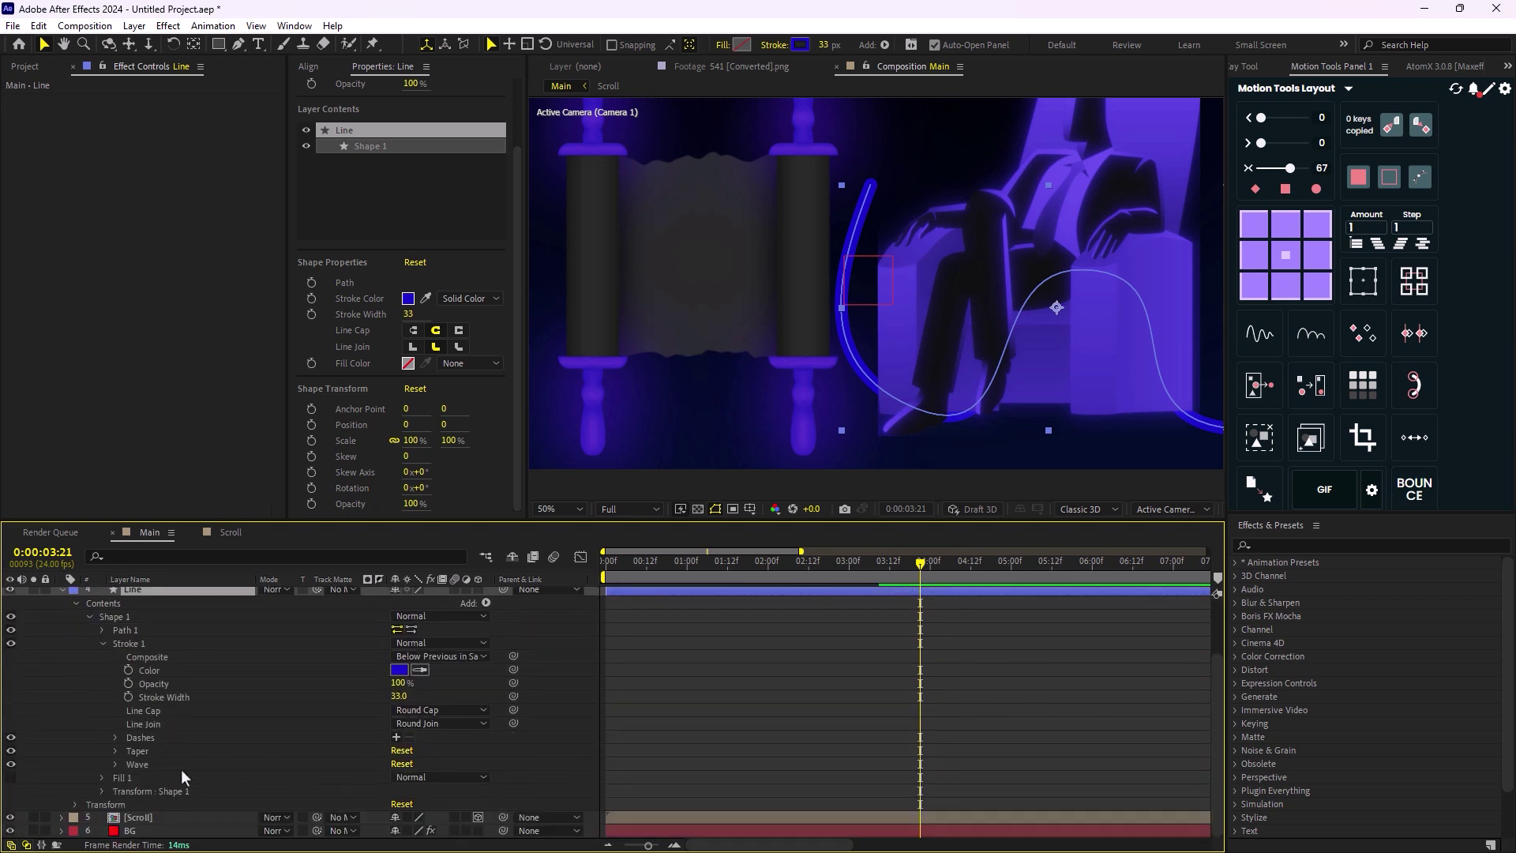
pyautogui.click(114, 753)
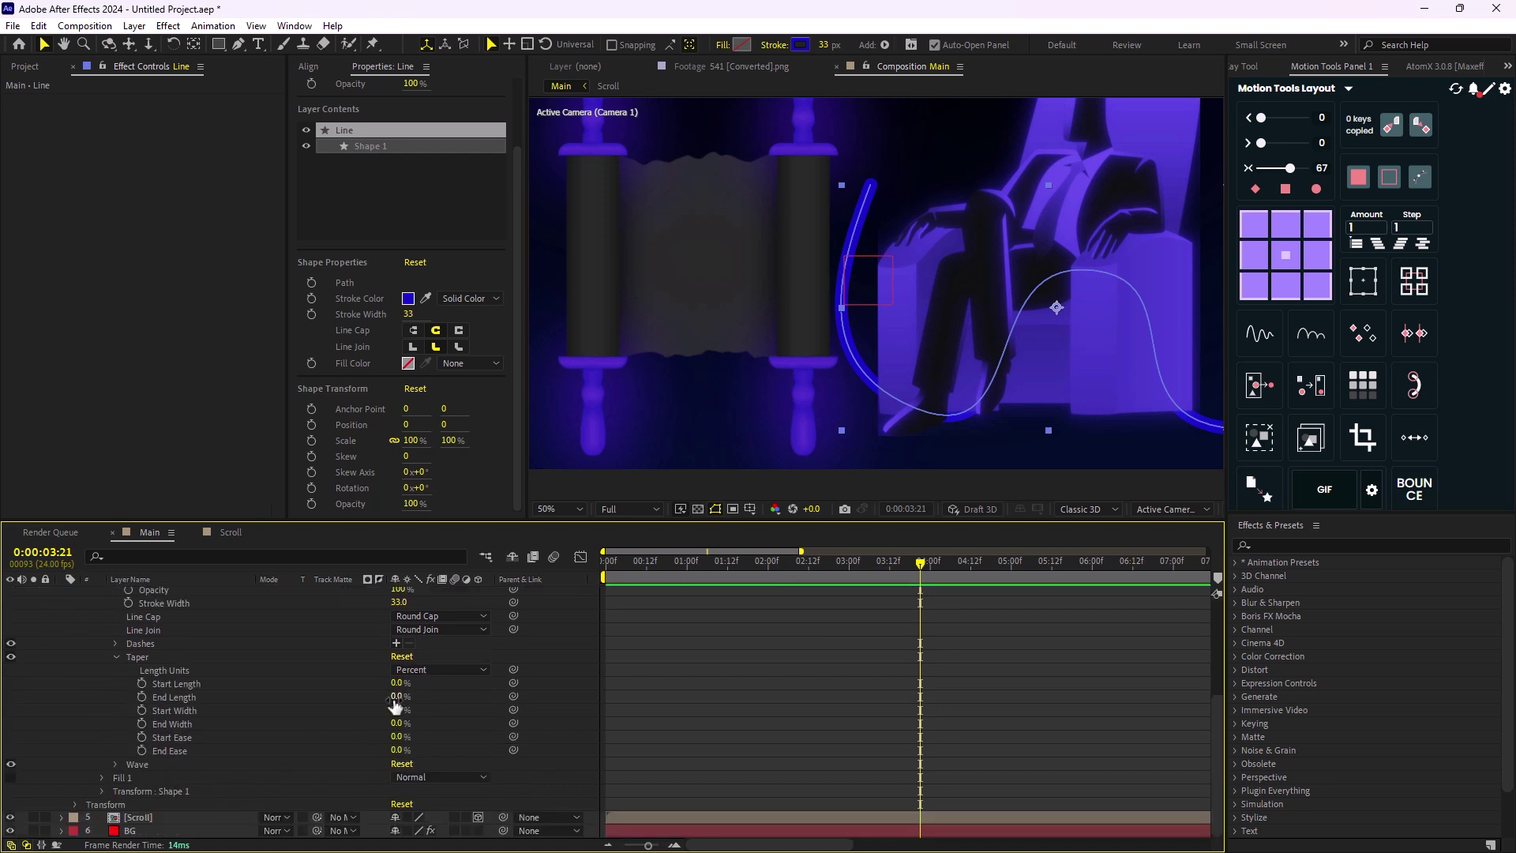
pyautogui.moveTo(397, 684); pyautogui.dragTo(421, 685)
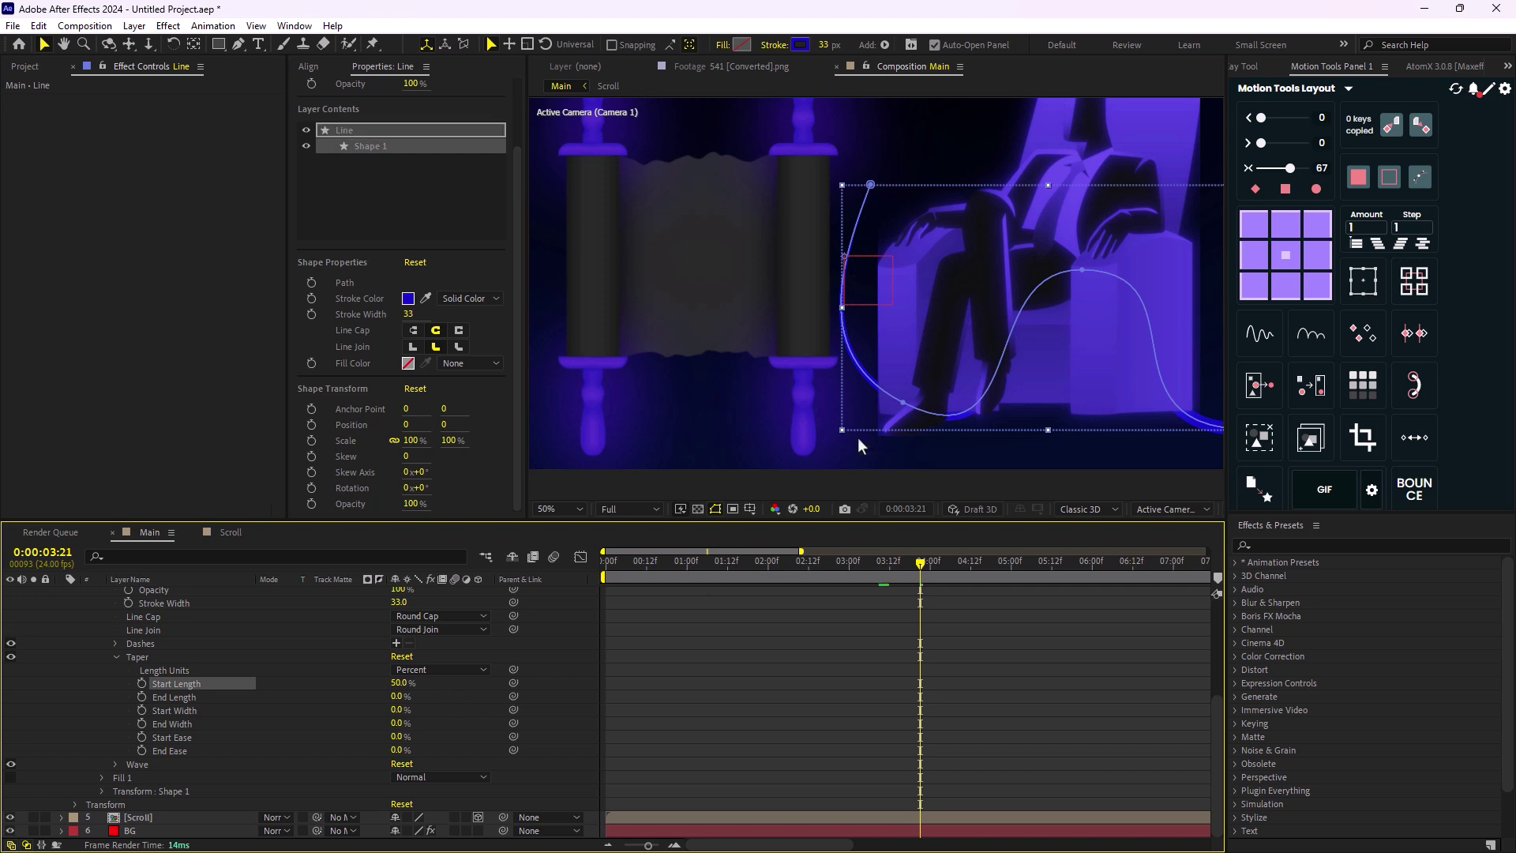
pyautogui.scroll(-4, 877, 415)
pyautogui.hotkey('ctrl', 'shift', 'a')
pyautogui.scroll(4, 856, 361)
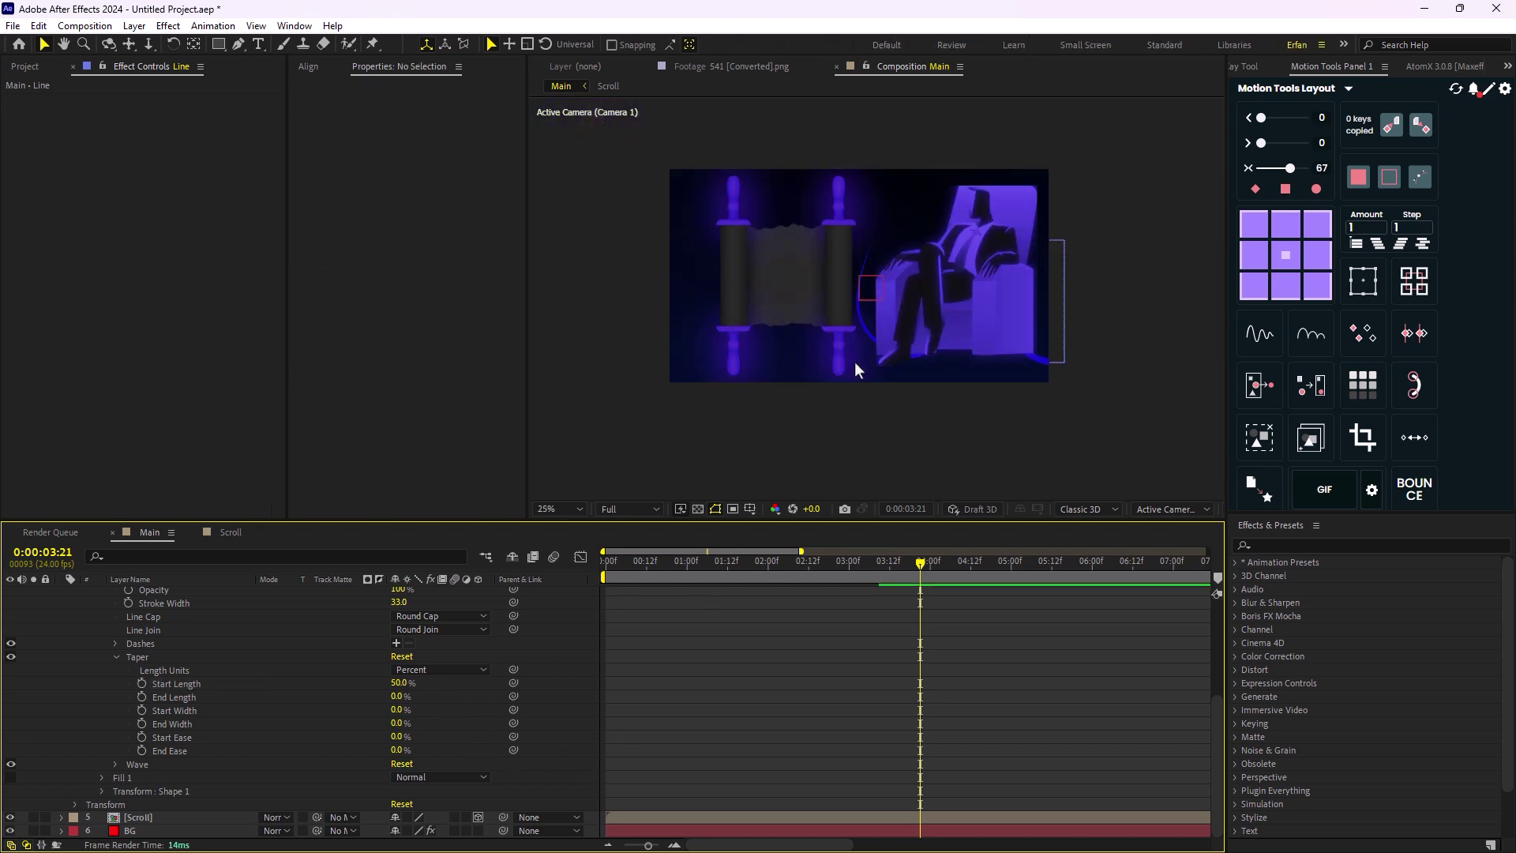
# - Apply the Deep Glow effect to the Line layer and collapse its properties
pyautogui.scroll(3, 130, 687)
pyautogui.click(149, 621)
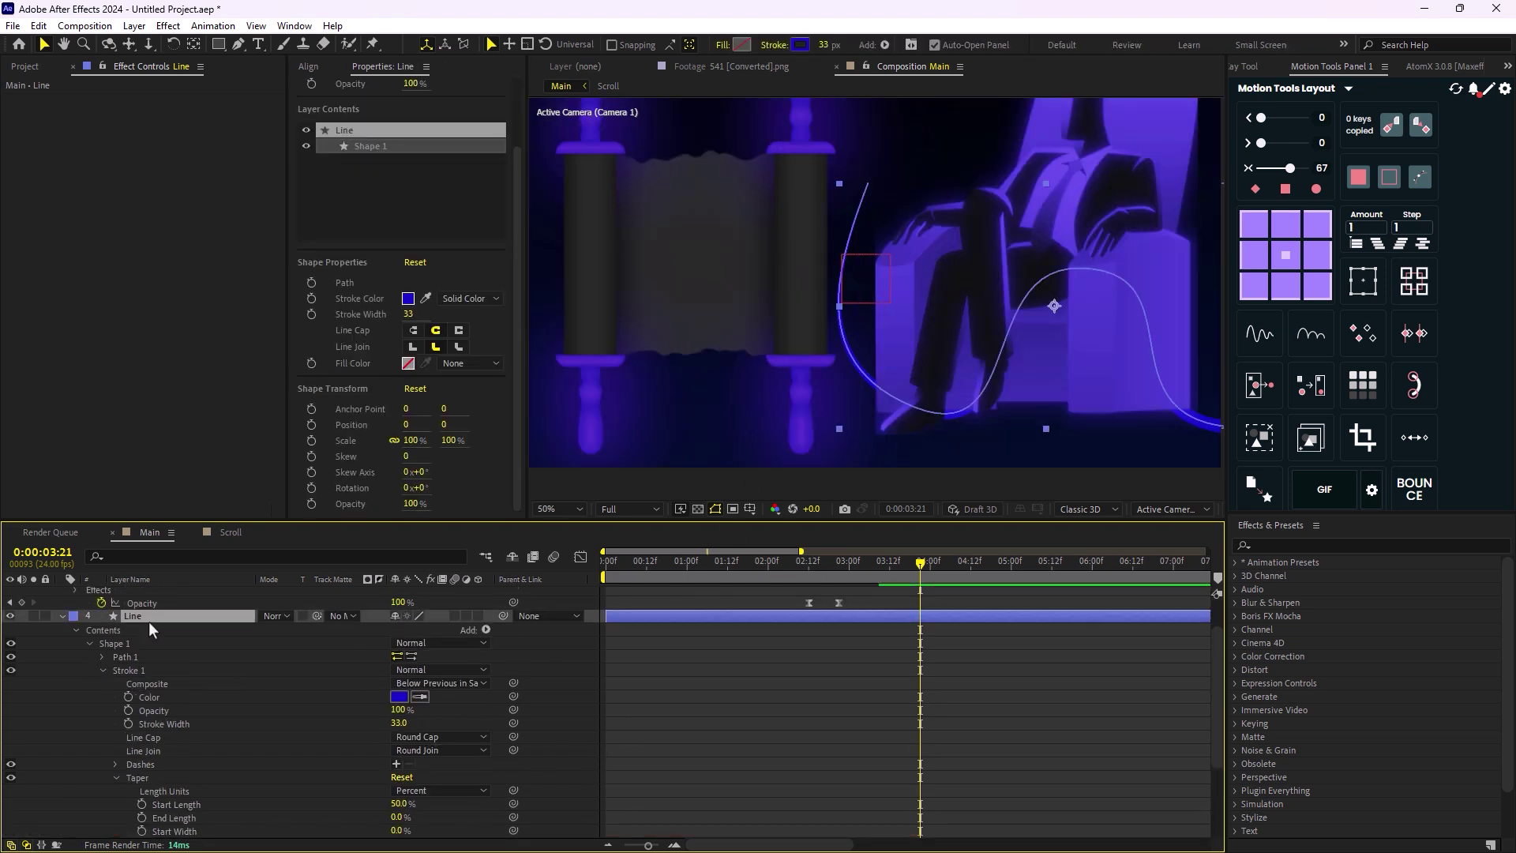
pyautogui.hotkey('ctrl', 'space')
pyautogui.write('deep')
pyautogui.press('Return')
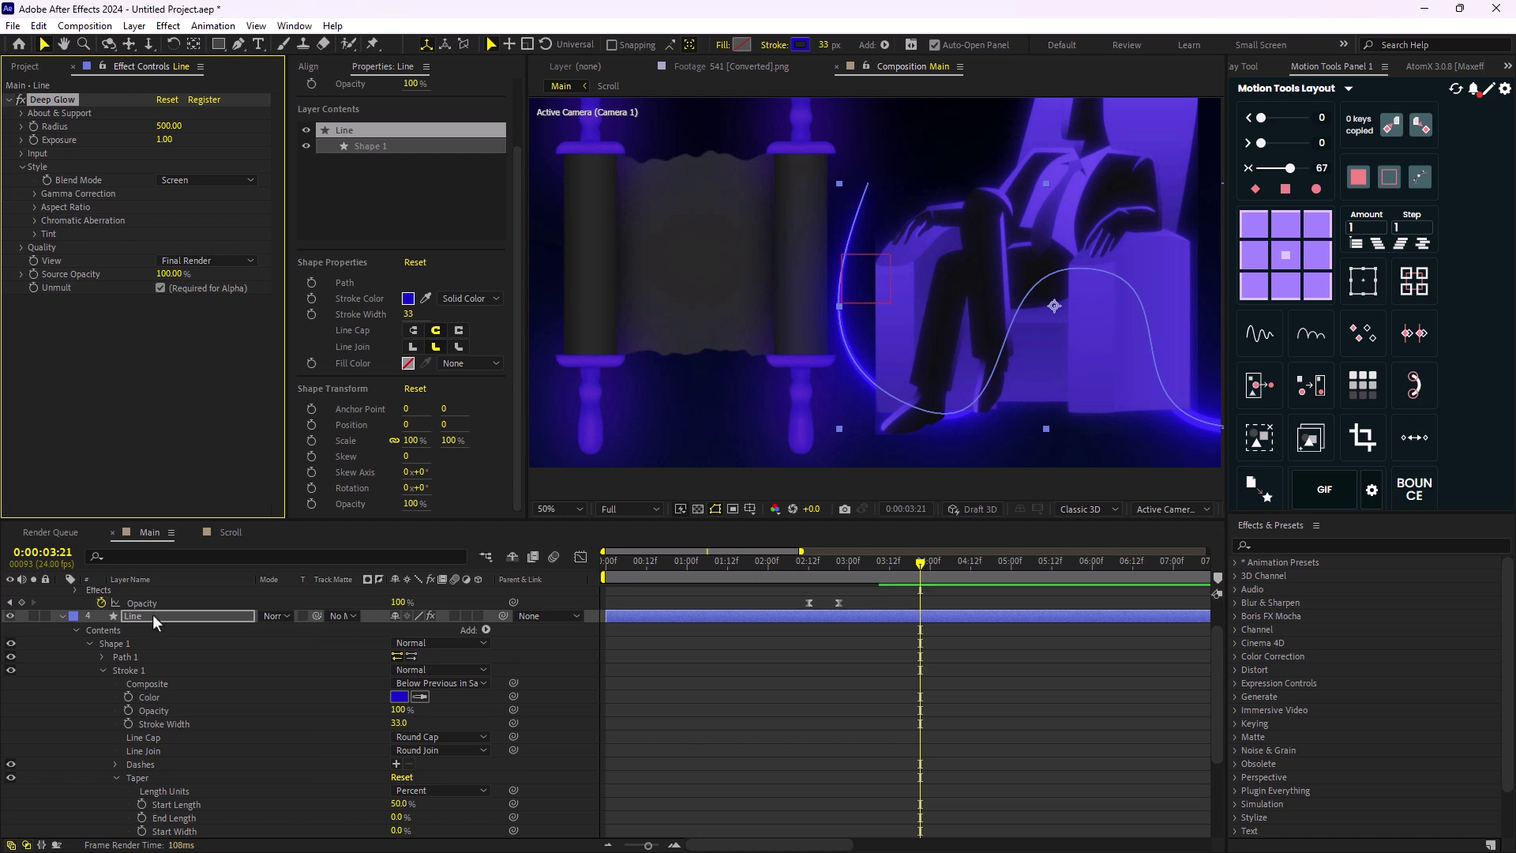
pyautogui.click(61, 617)
pyautogui.click(300, 759)
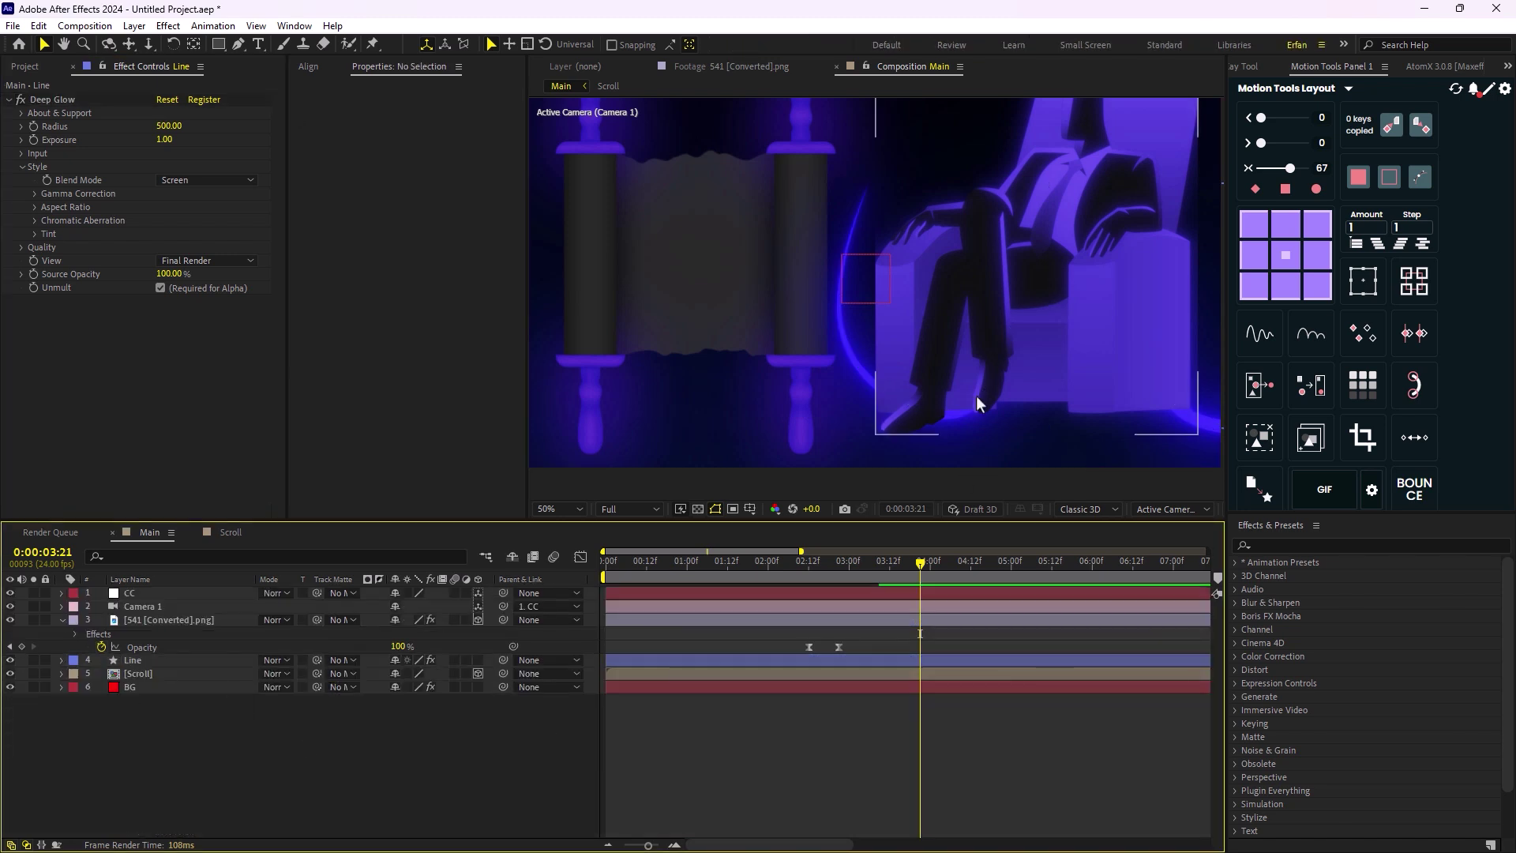
# - Add a Trim Paths operator to the Line layer's contents
pyautogui.scroll(-2, 867, 419)
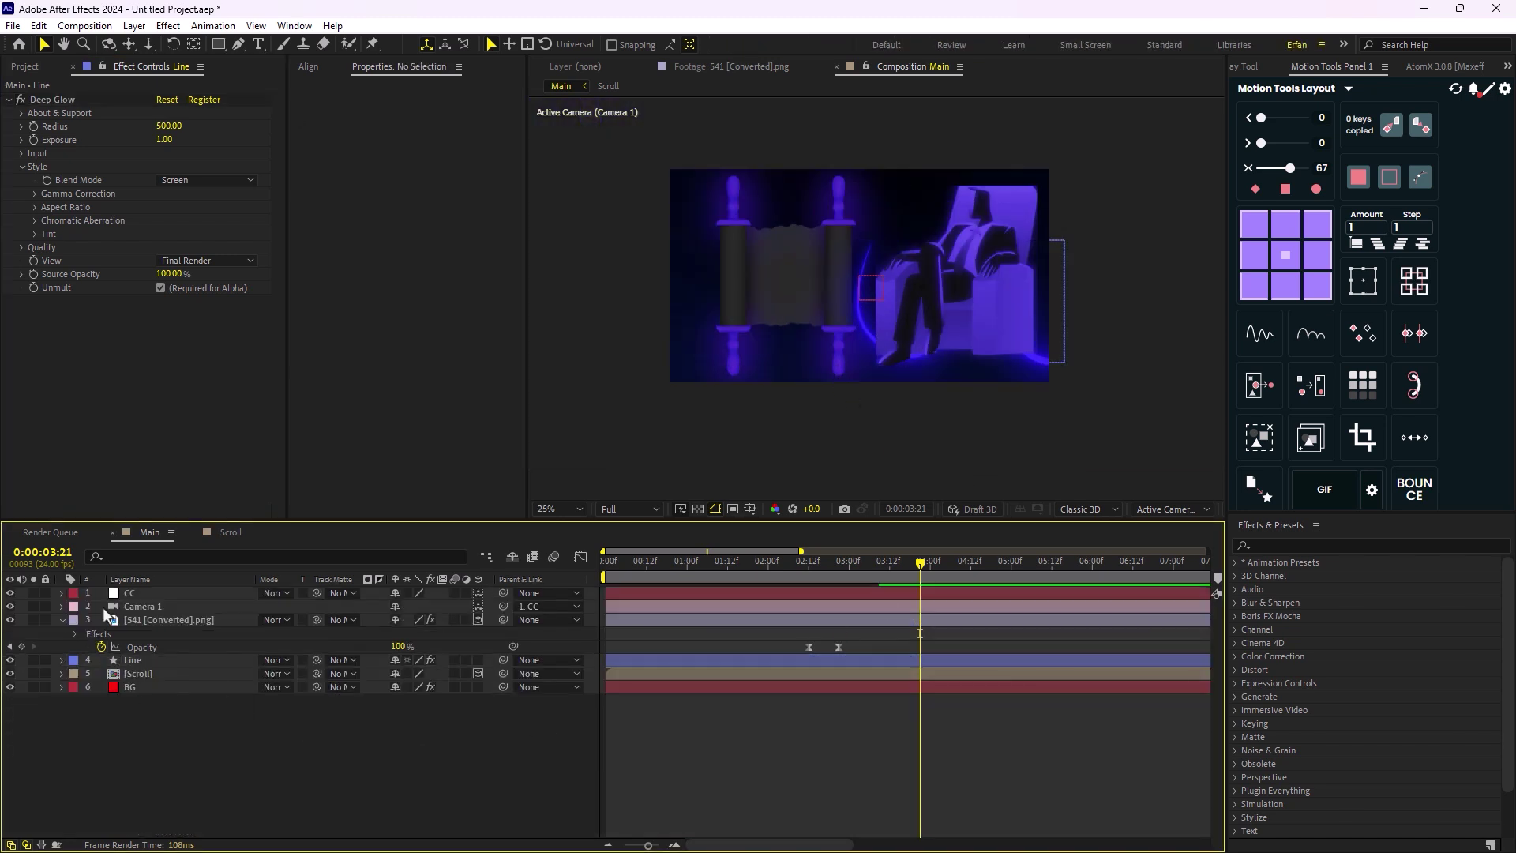
pyautogui.click(61, 661)
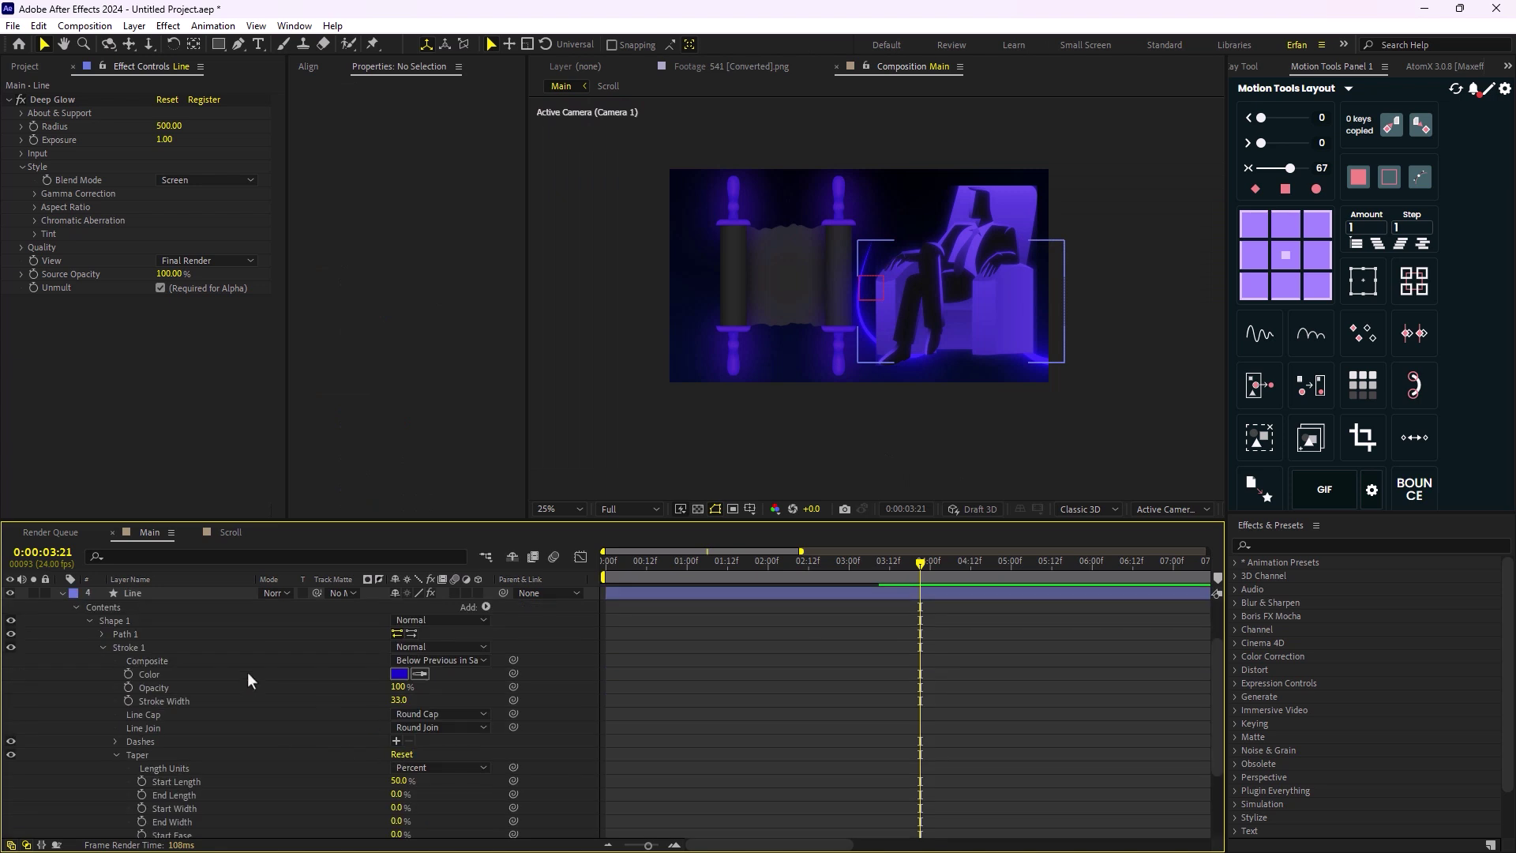
pyautogui.click(85, 618)
pyautogui.click(487, 674)
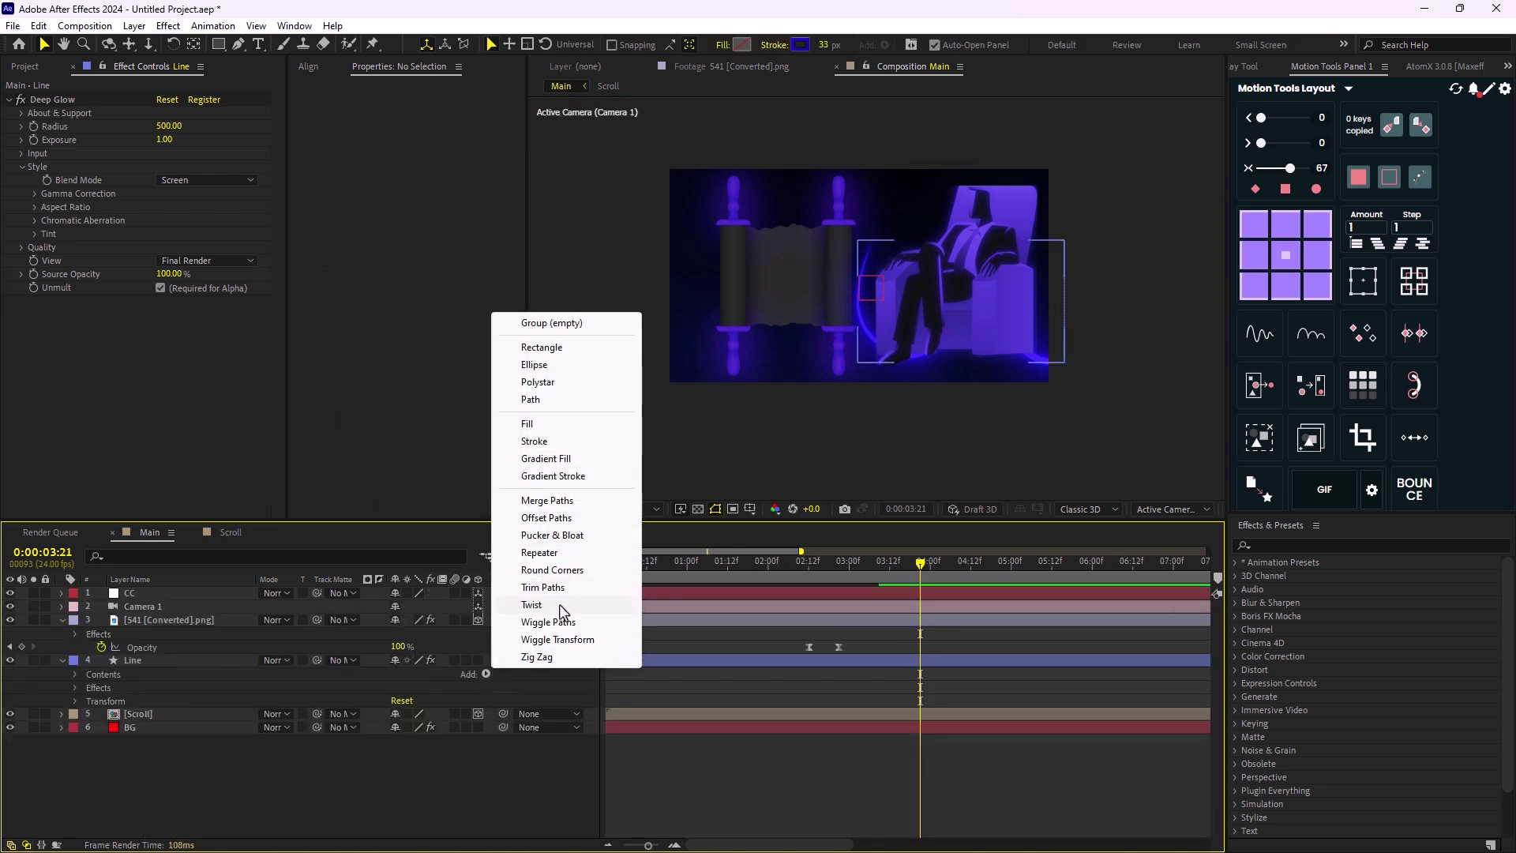
pyautogui.click(543, 587)
pyautogui.scroll(-2, 178, 718)
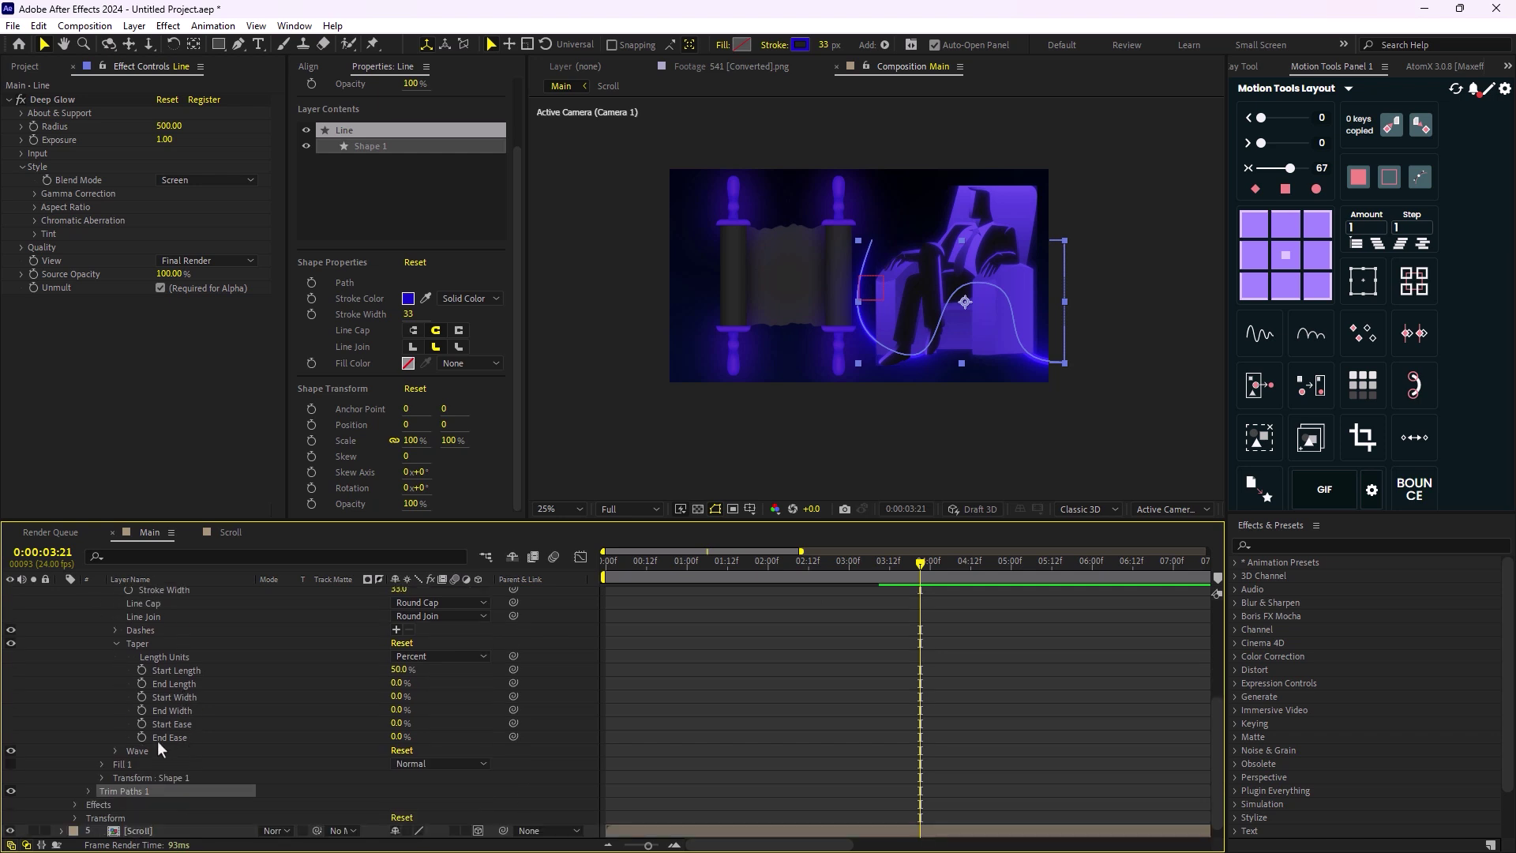
# - Keyframe the Line layer's Trim Paths End from 0% at 0:00:03:10 to 100% at 0:00:04:10 and scrub the reveal
pyautogui.click(89, 791)
pyautogui.scroll(-3, 874, 717)
pyautogui.moveTo(920, 563); pyautogui.dragTo(883, 597)
pyautogui.moveTo(409, 757); pyautogui.dragTo(277, 769)
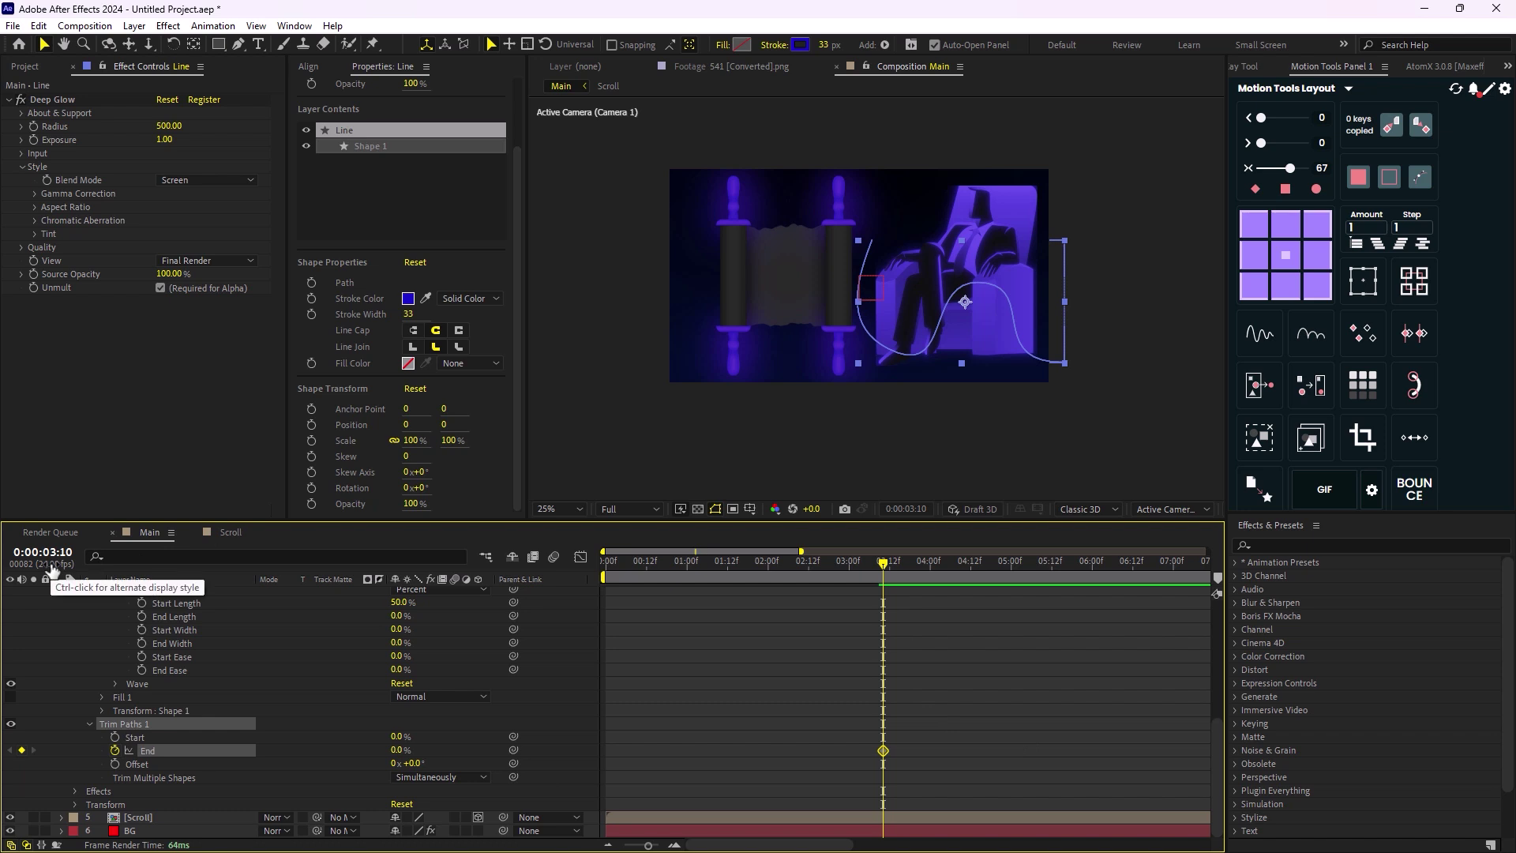
pyautogui.moveTo(887, 577); pyautogui.dragTo(963, 591)
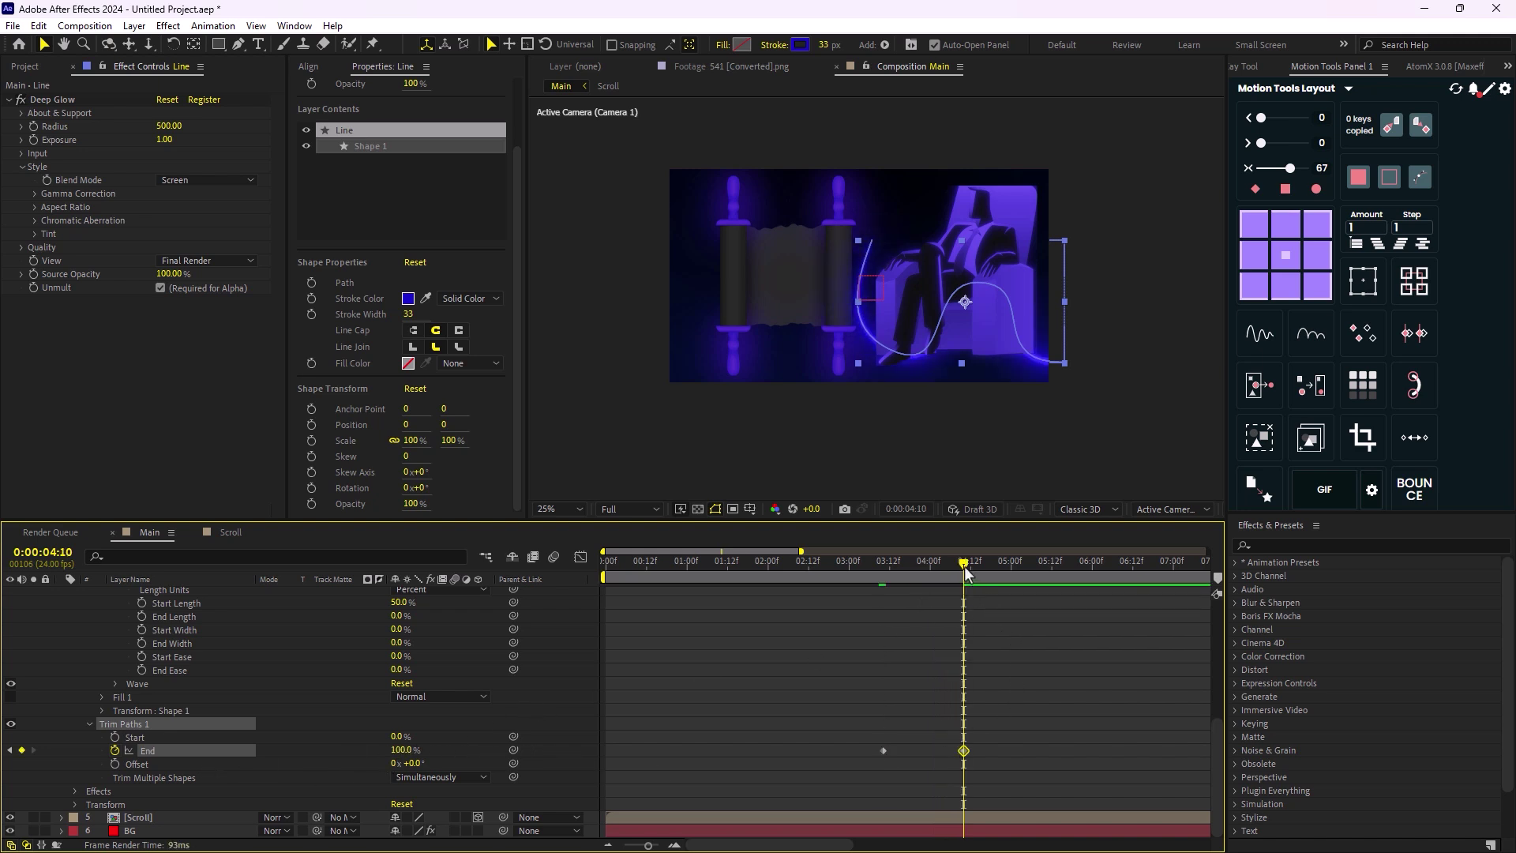
pyautogui.moveTo(964, 568); pyautogui.dragTo(925, 575)
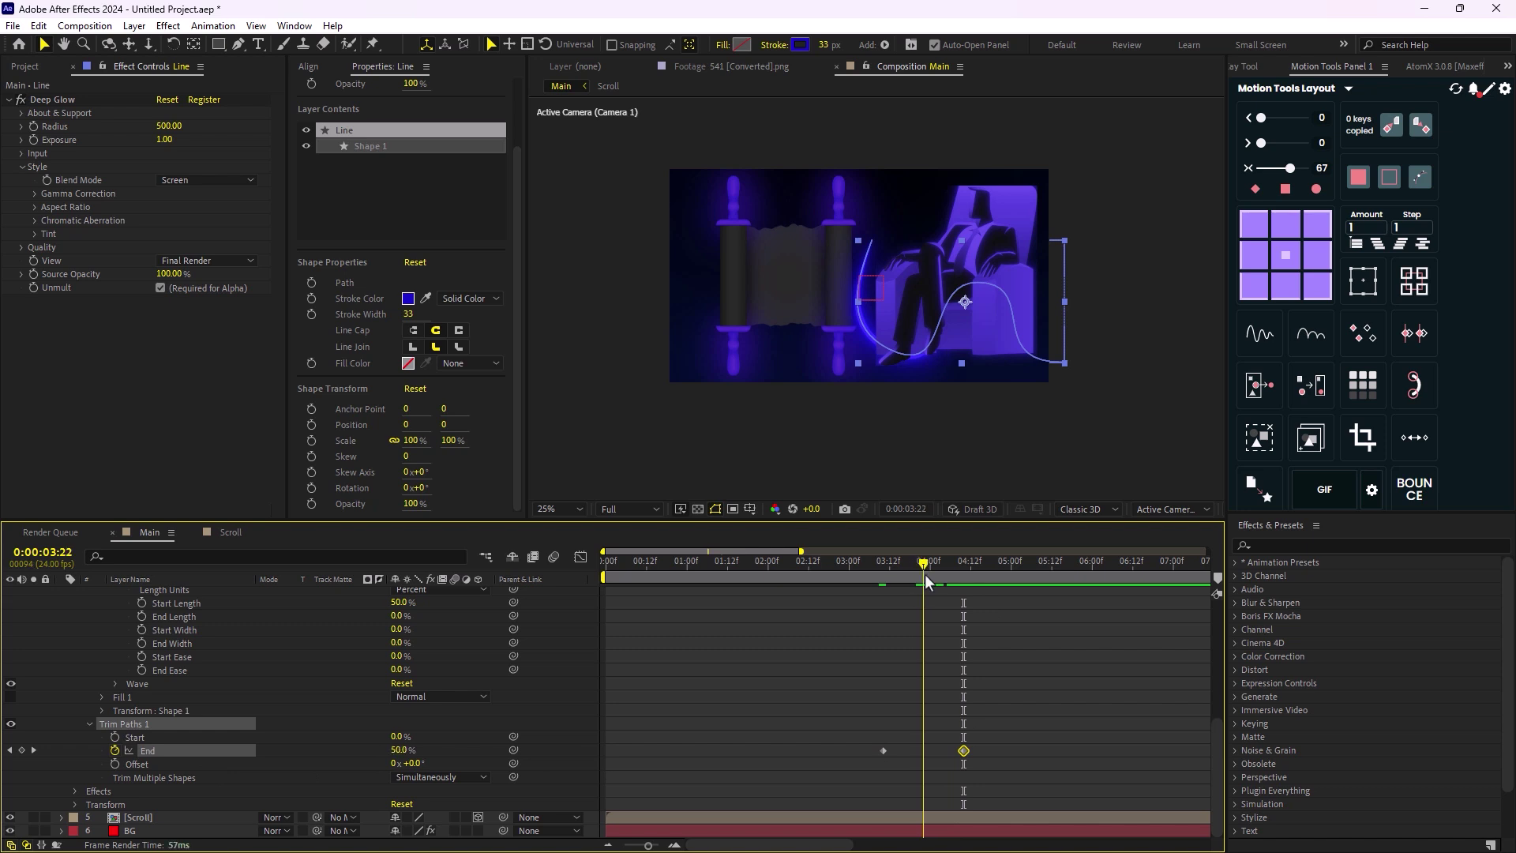
# - Keyframe the Line layer's Trim Paths Start from 0% at 0:00:03:22 to 100% at 0:00:04:16 and scrub back through the animation
pyautogui.click(113, 738)
pyautogui.moveTo(925, 564); pyautogui.dragTo(984, 586)
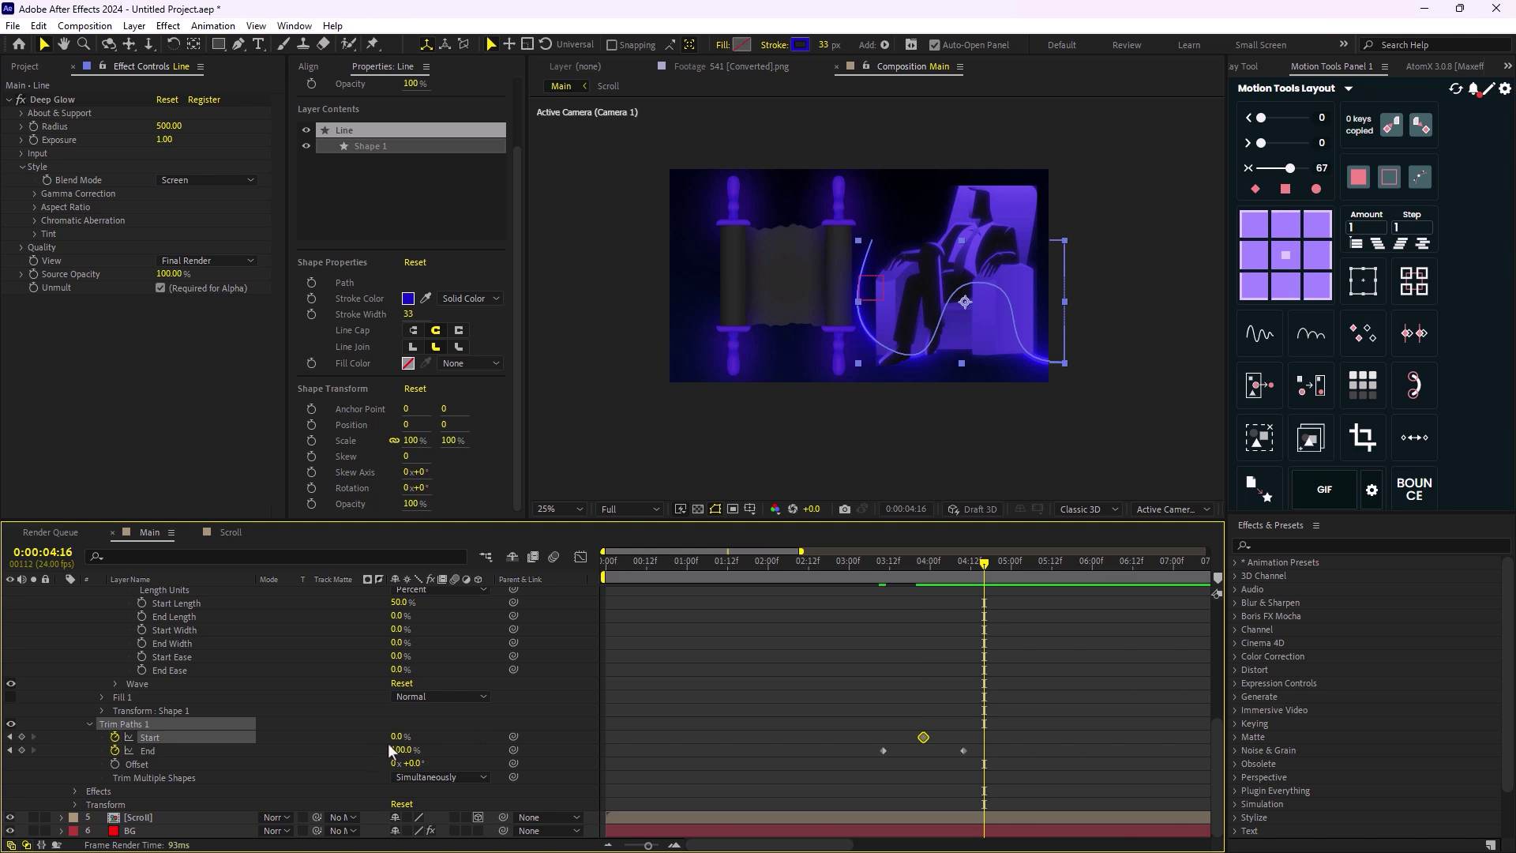
pyautogui.moveTo(396, 738); pyautogui.dragTo(585, 755)
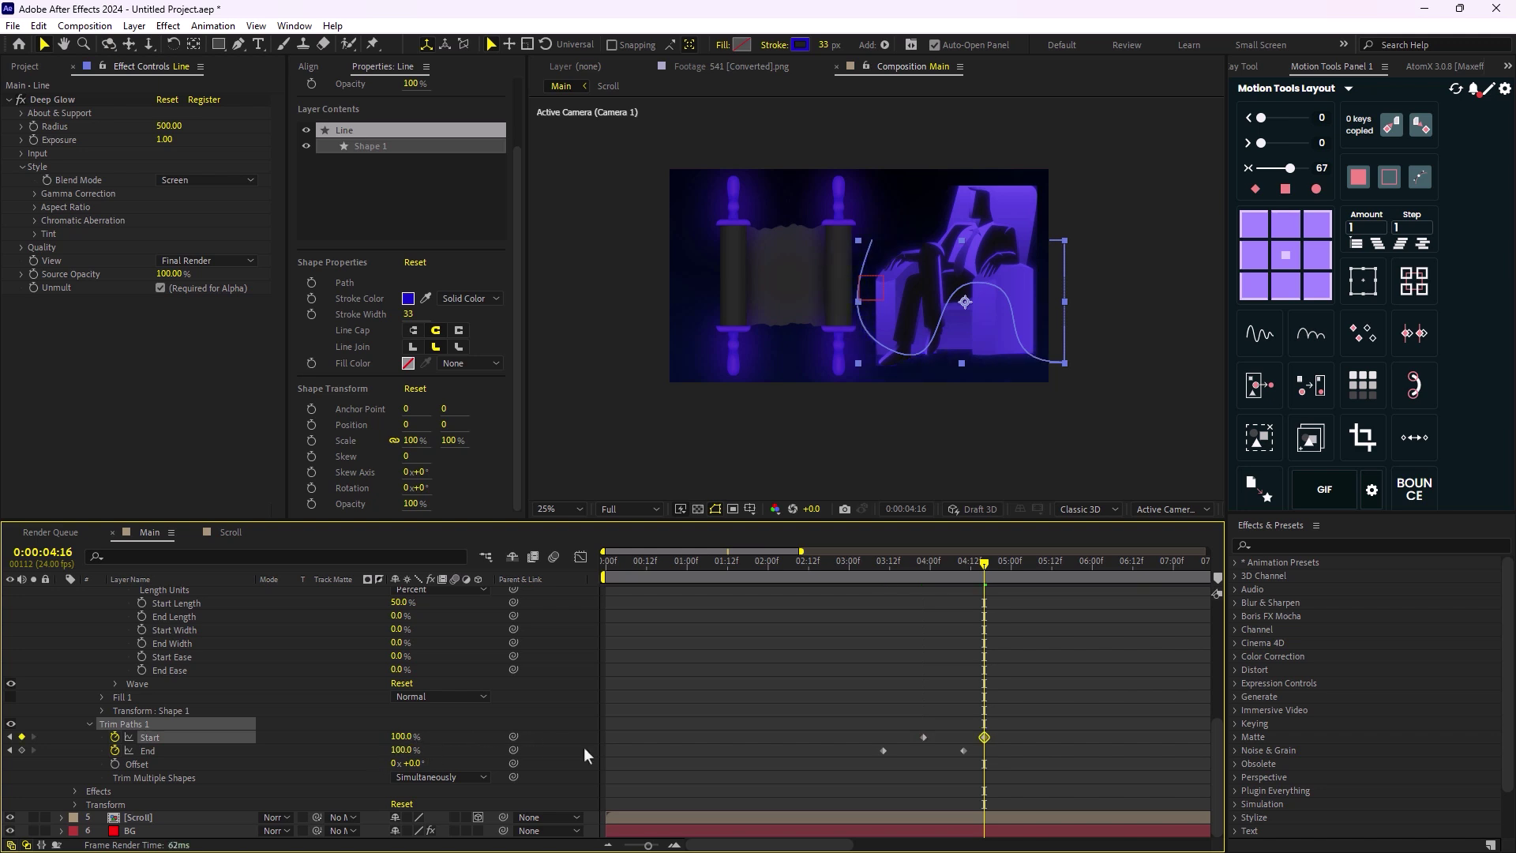
pyautogui.moveTo(940, 589); pyautogui.dragTo(877, 589)
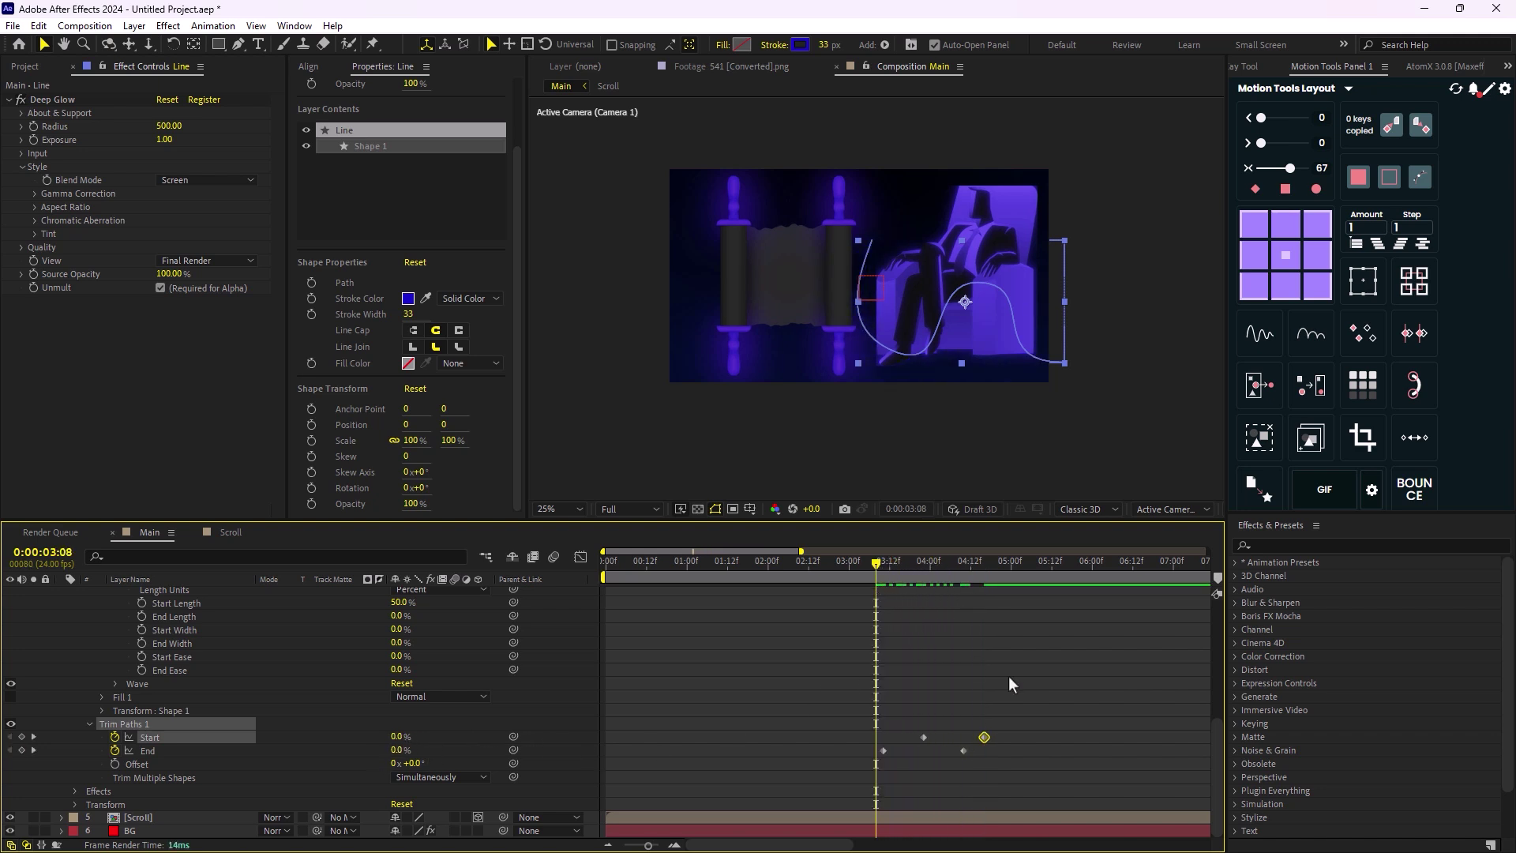
# - Easy-ease all Trim Paths Start and End keyframes of the Line layer with 70% influence and play back the line animation
pyautogui.moveTo(1059, 702); pyautogui.dragTo(847, 792)
pyautogui.press('F9')
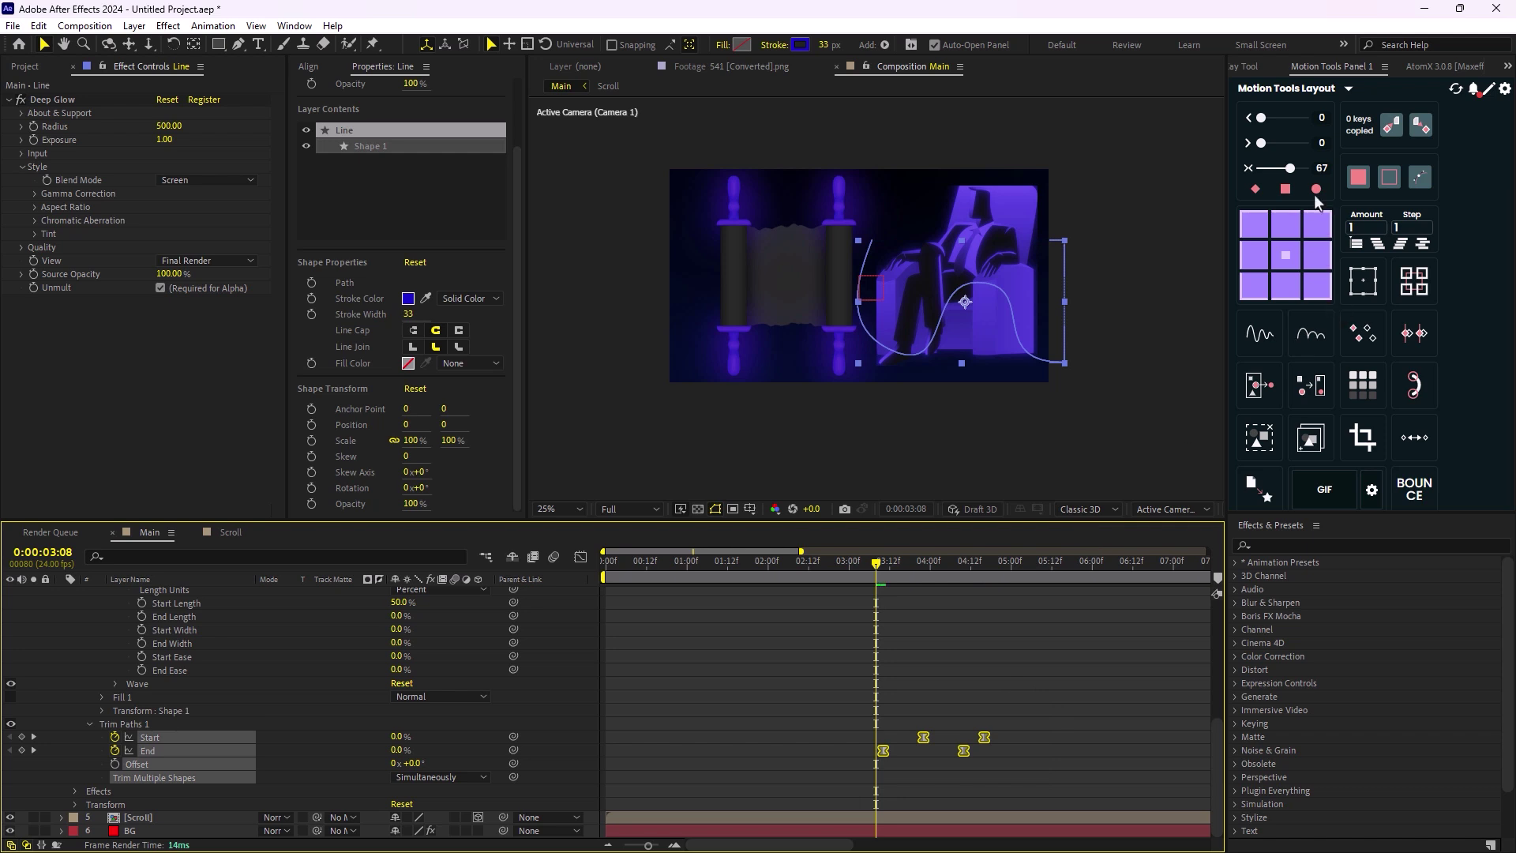
pyautogui.click(1320, 168)
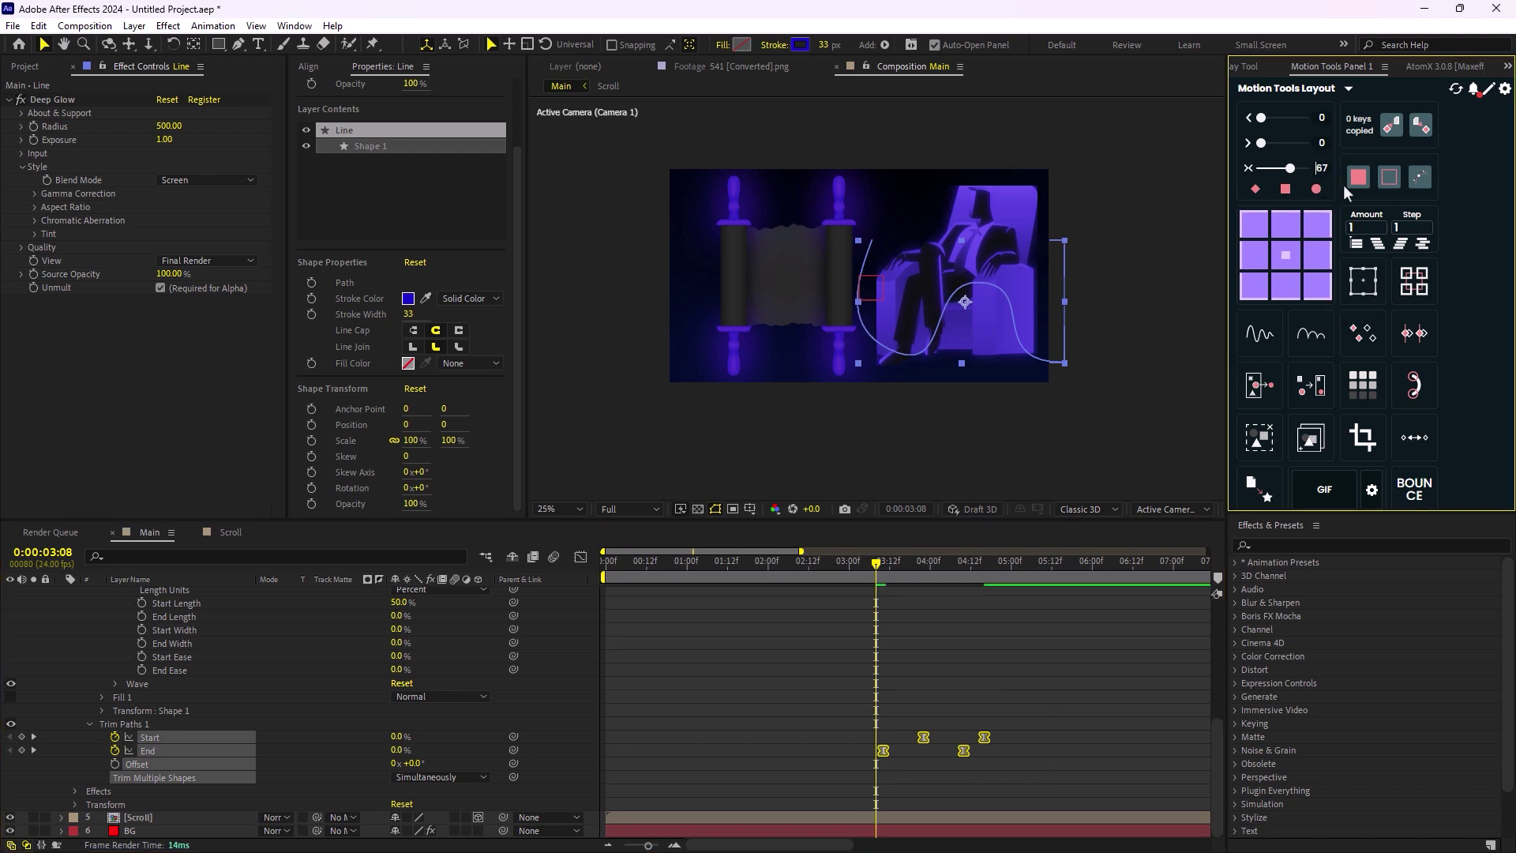
pyautogui.write('70')
pyautogui.press('Return')
pyautogui.click(978, 643)
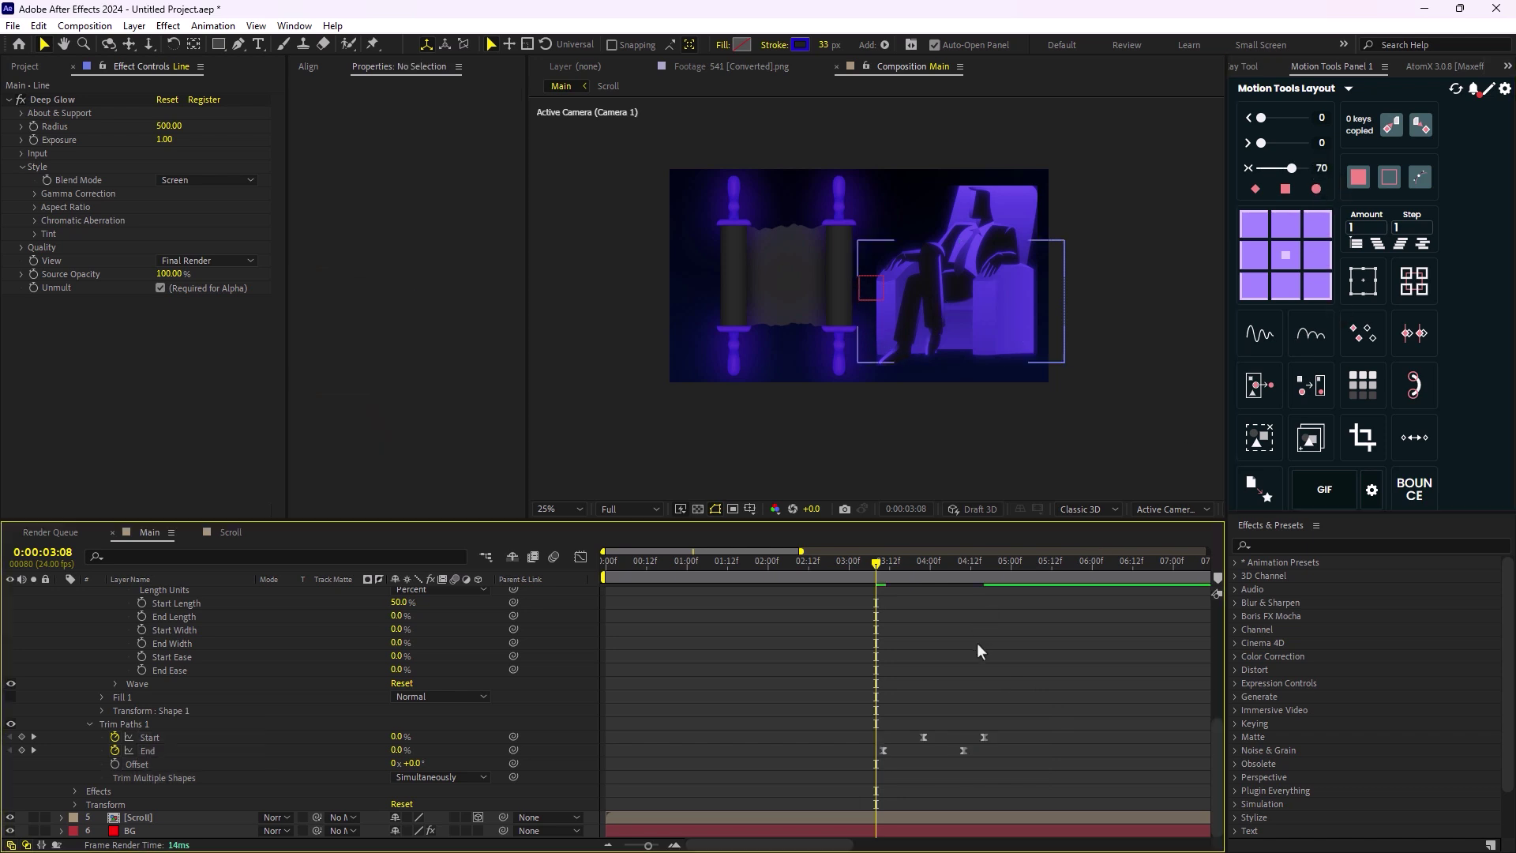
pyautogui.press('space')
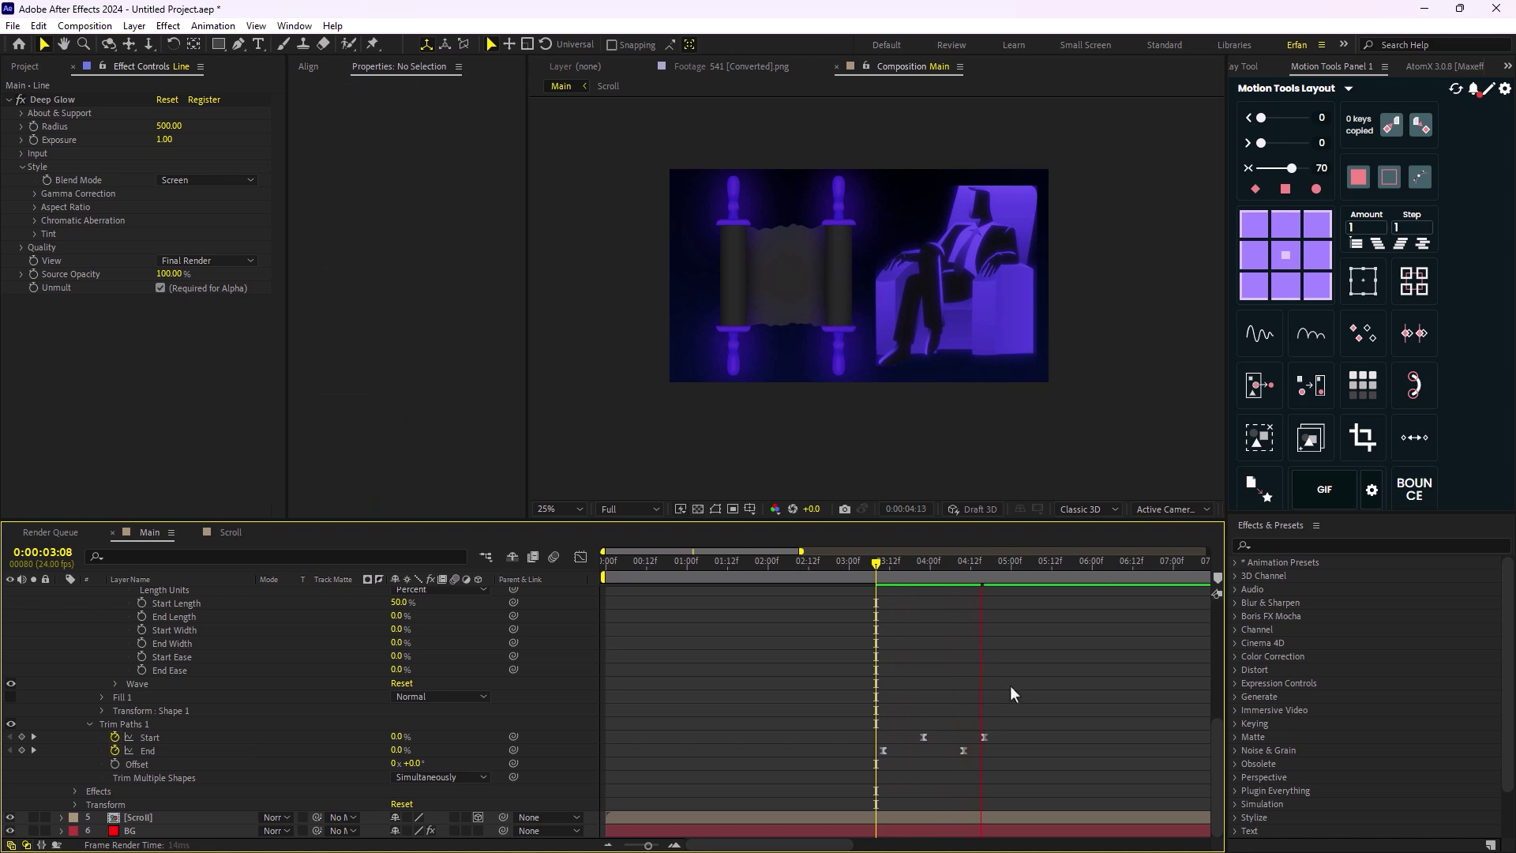
pyautogui.press('space')
pyautogui.click(841, 564)
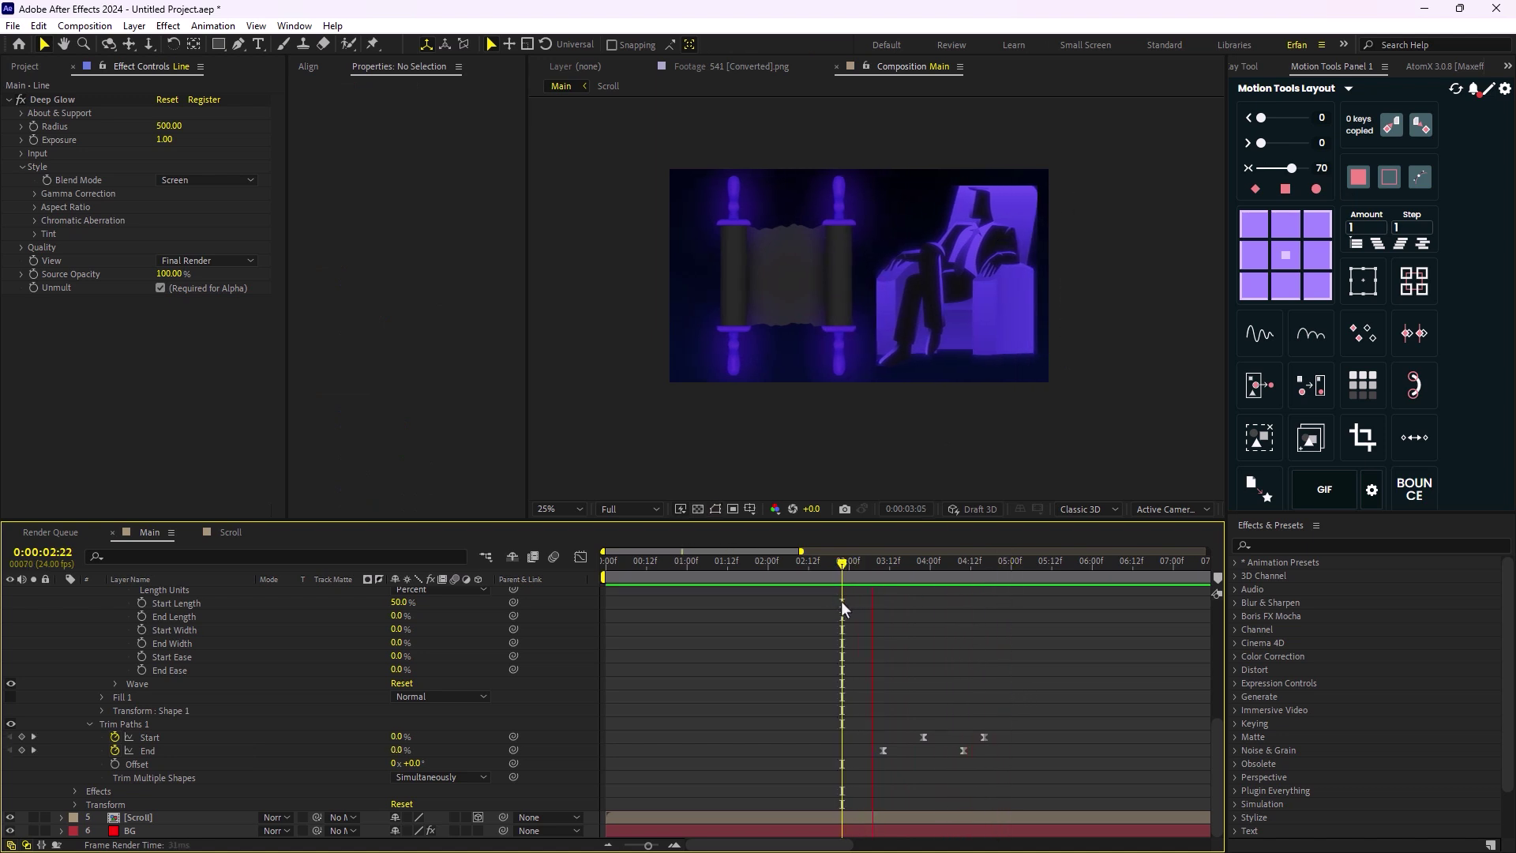
pyautogui.press('space')
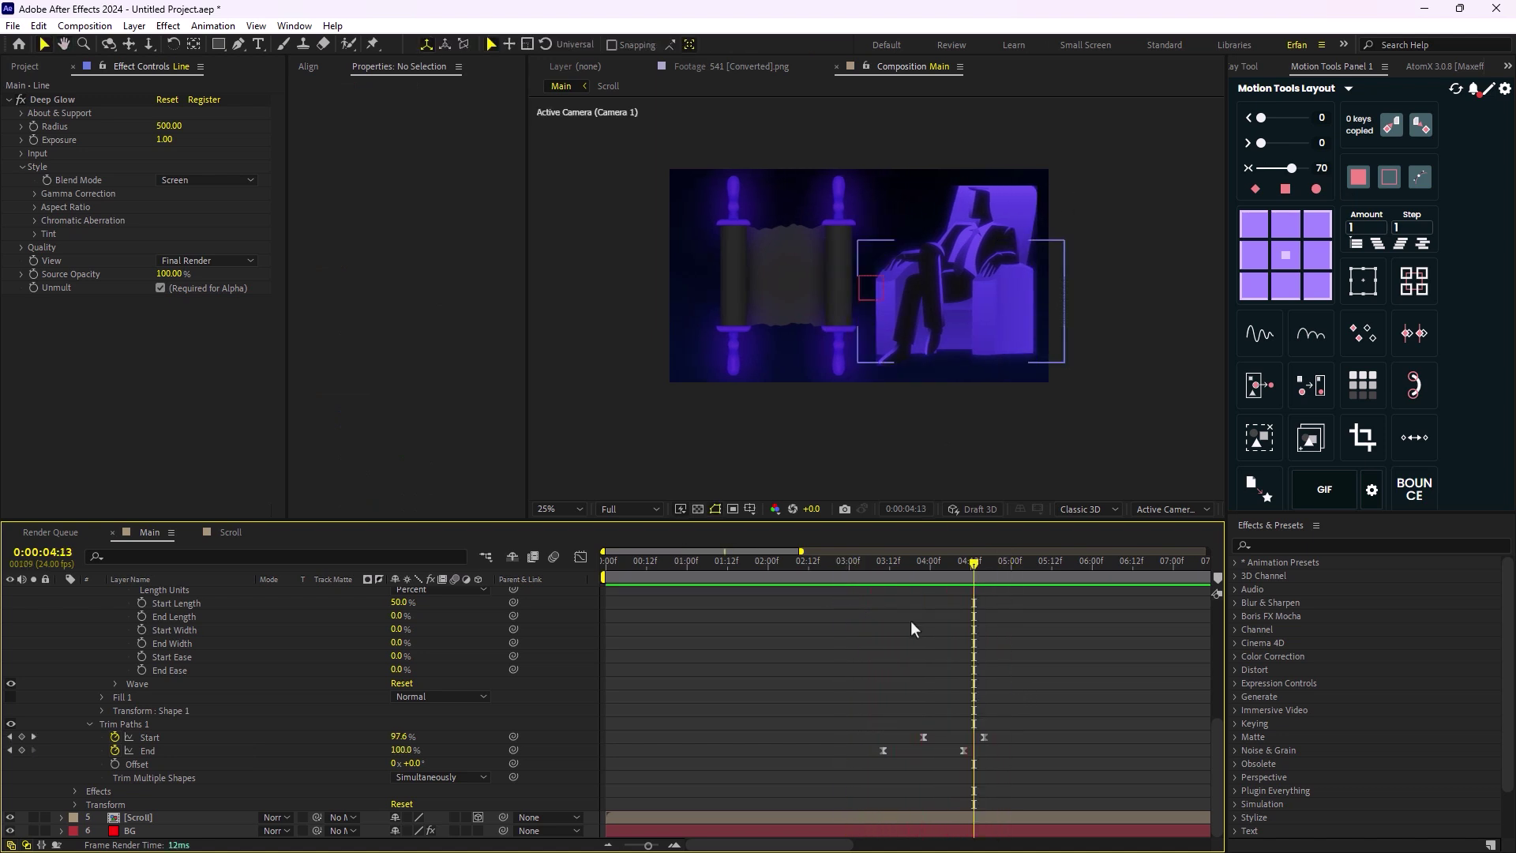
# - Keyframe Camera 1's Position at 0:00:04:00, push its Z position to -2038.7 at 0:00:05:00, and preview the move
pyautogui.scroll(6, 146, 640)
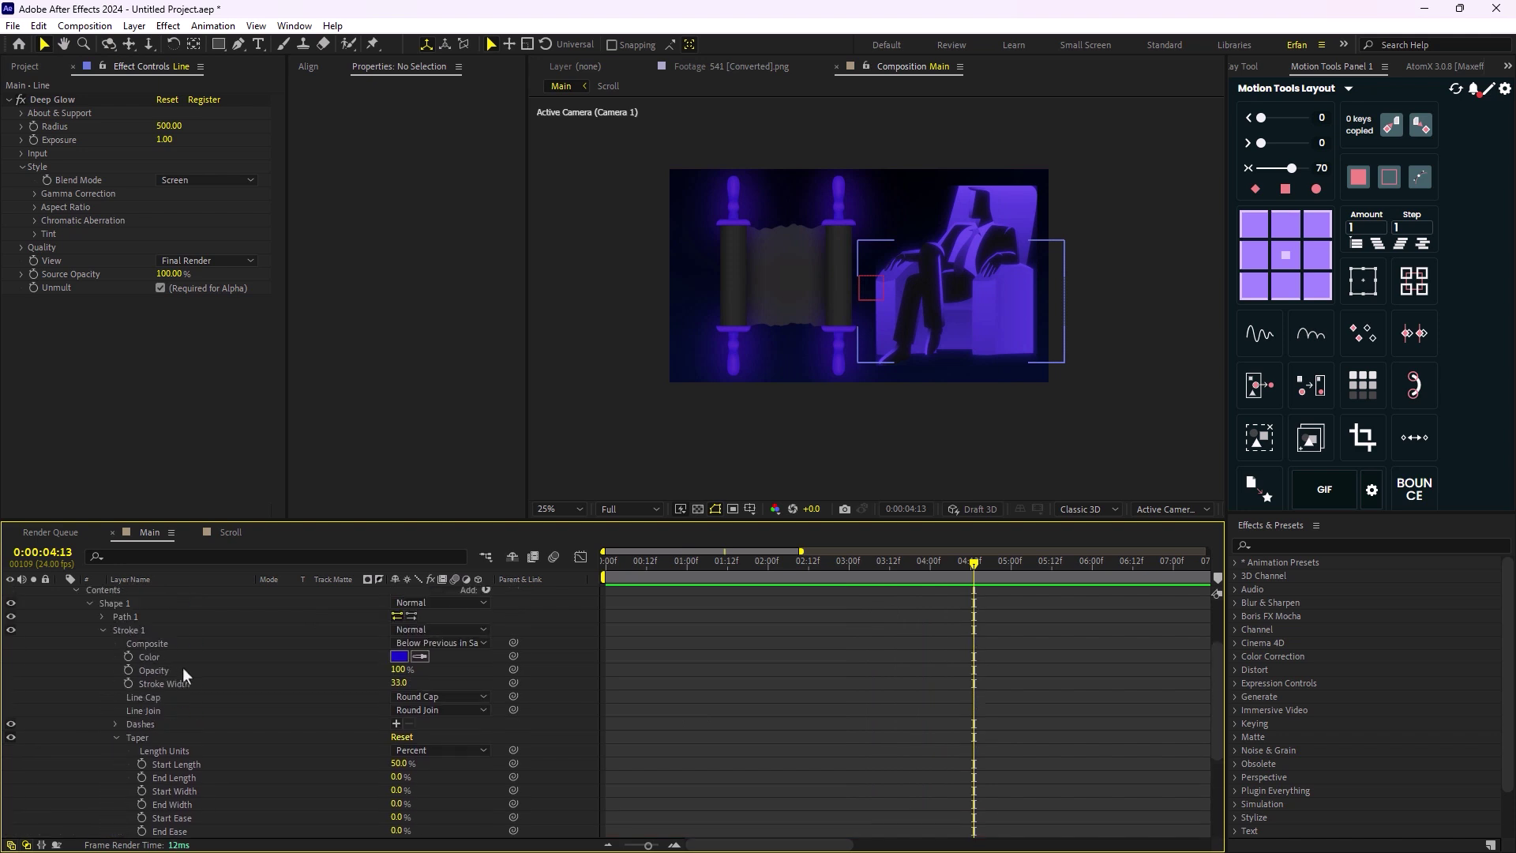
pyautogui.click(968, 564)
pyautogui.moveTo(969, 566); pyautogui.dragTo(931, 570)
pyautogui.click(164, 608)
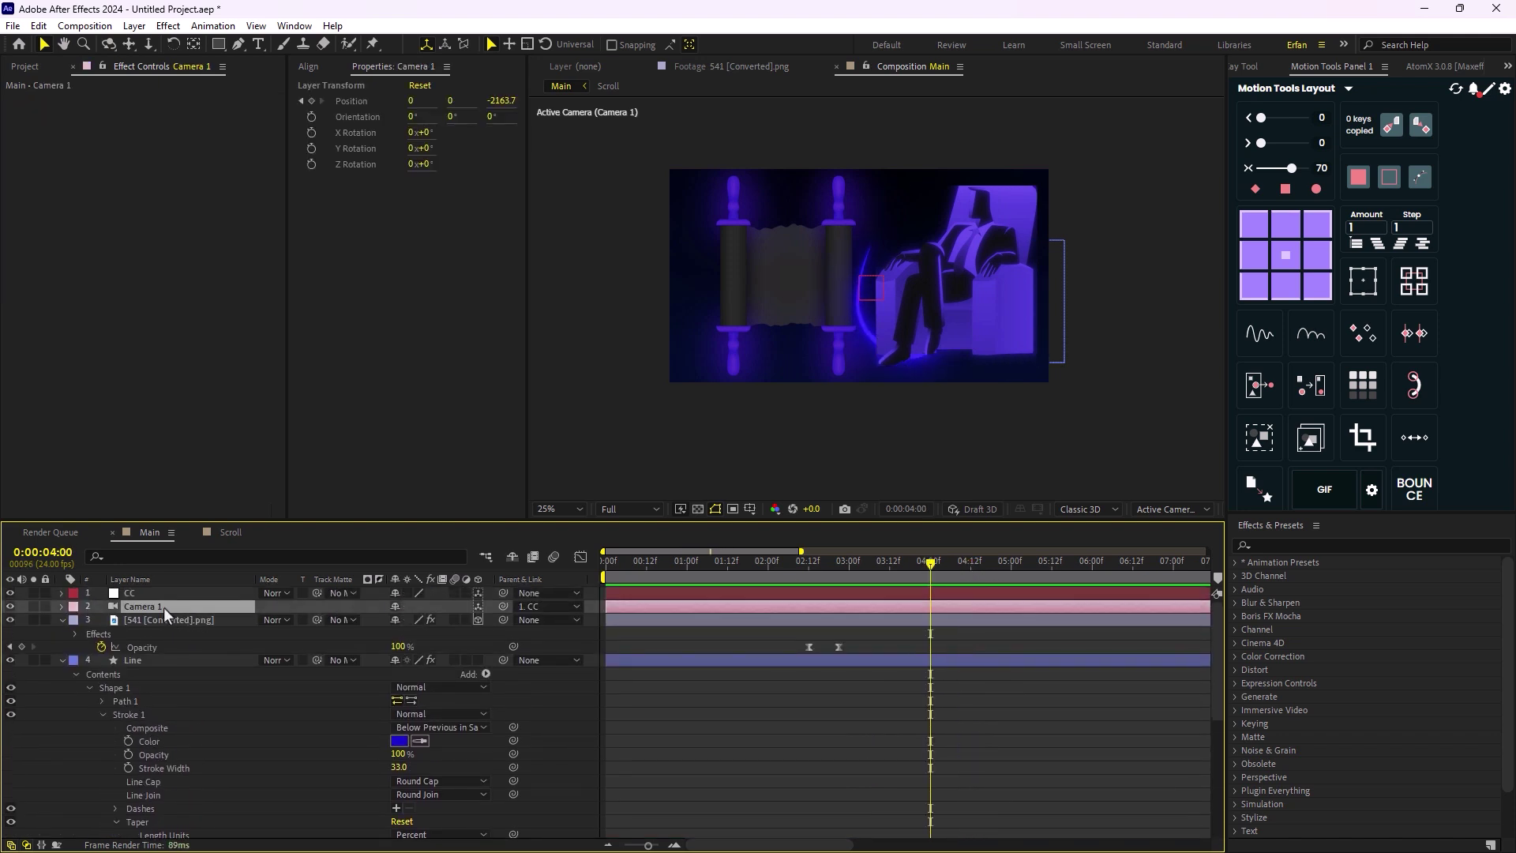
pyautogui.press('p')
pyautogui.click(22, 620)
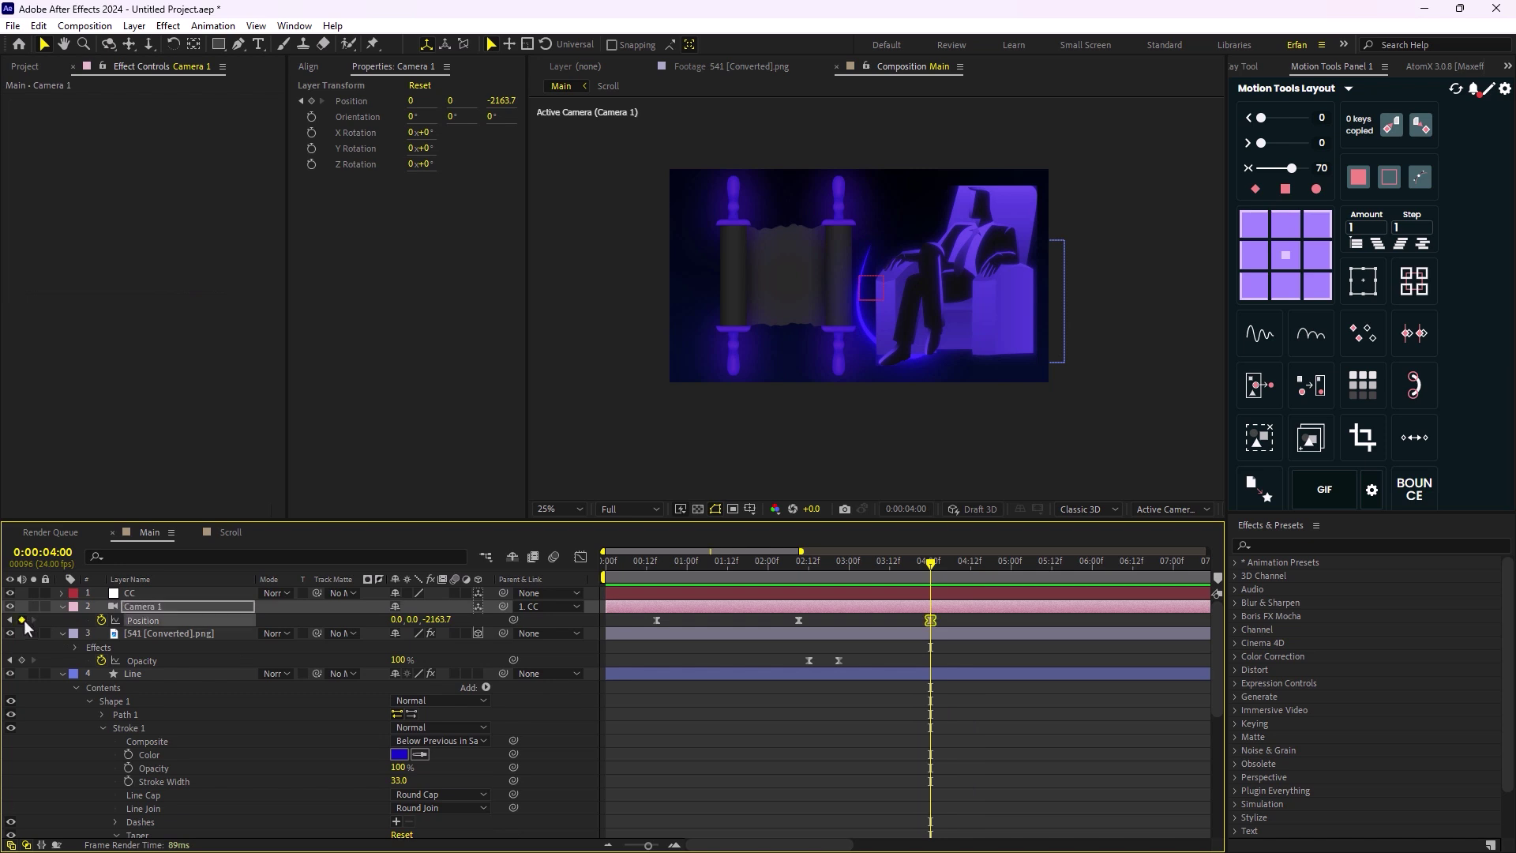
pyautogui.moveTo(971, 570); pyautogui.dragTo(1016, 604)
pyautogui.moveTo(438, 620); pyautogui.dragTo(507, 620)
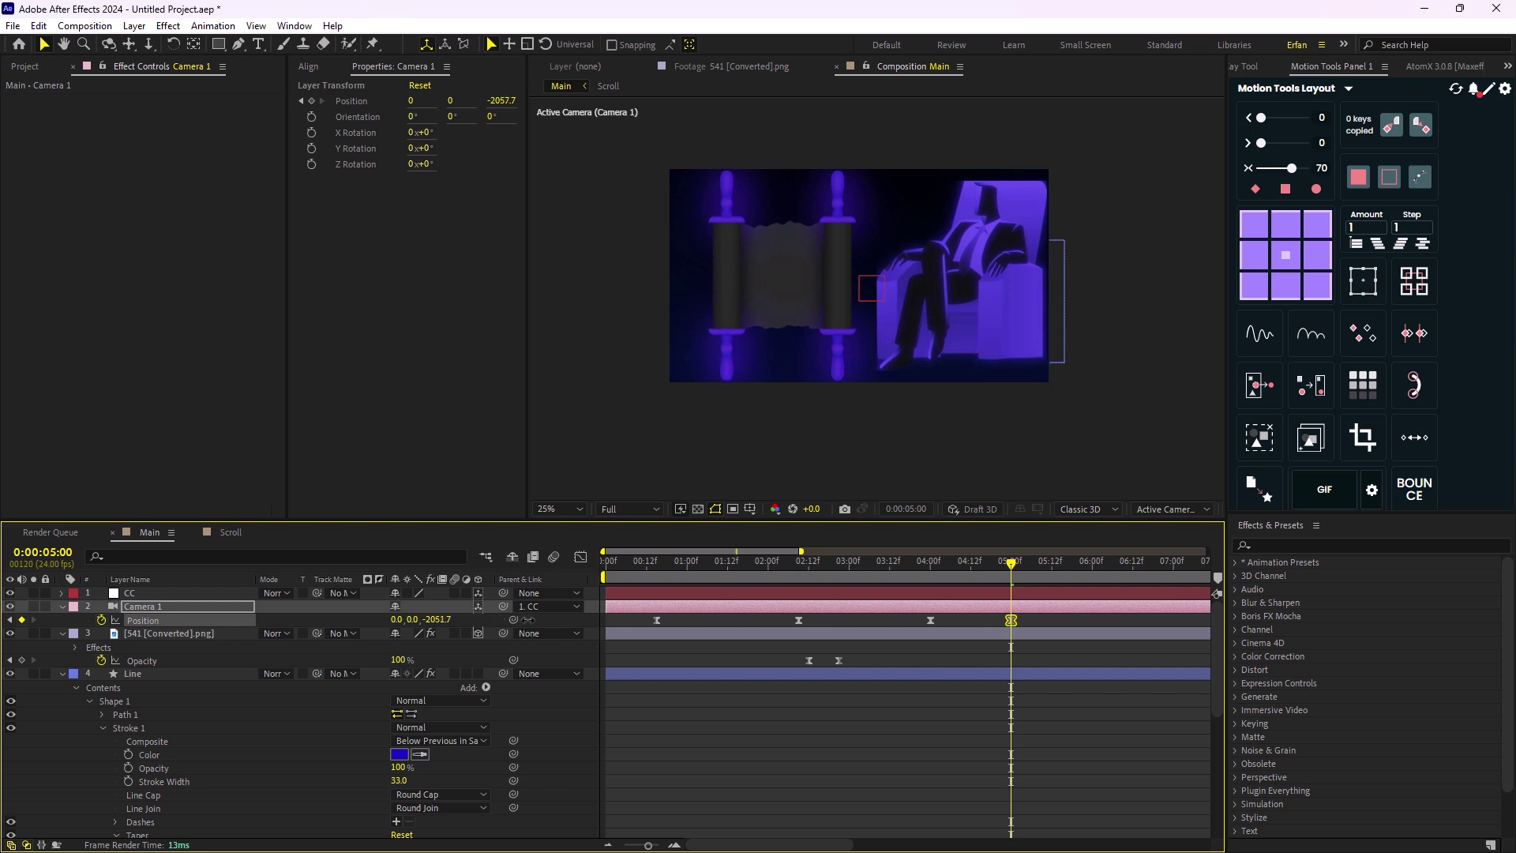
pyautogui.moveTo(1011, 562); pyautogui.dragTo(826, 603)
pyautogui.press('space')
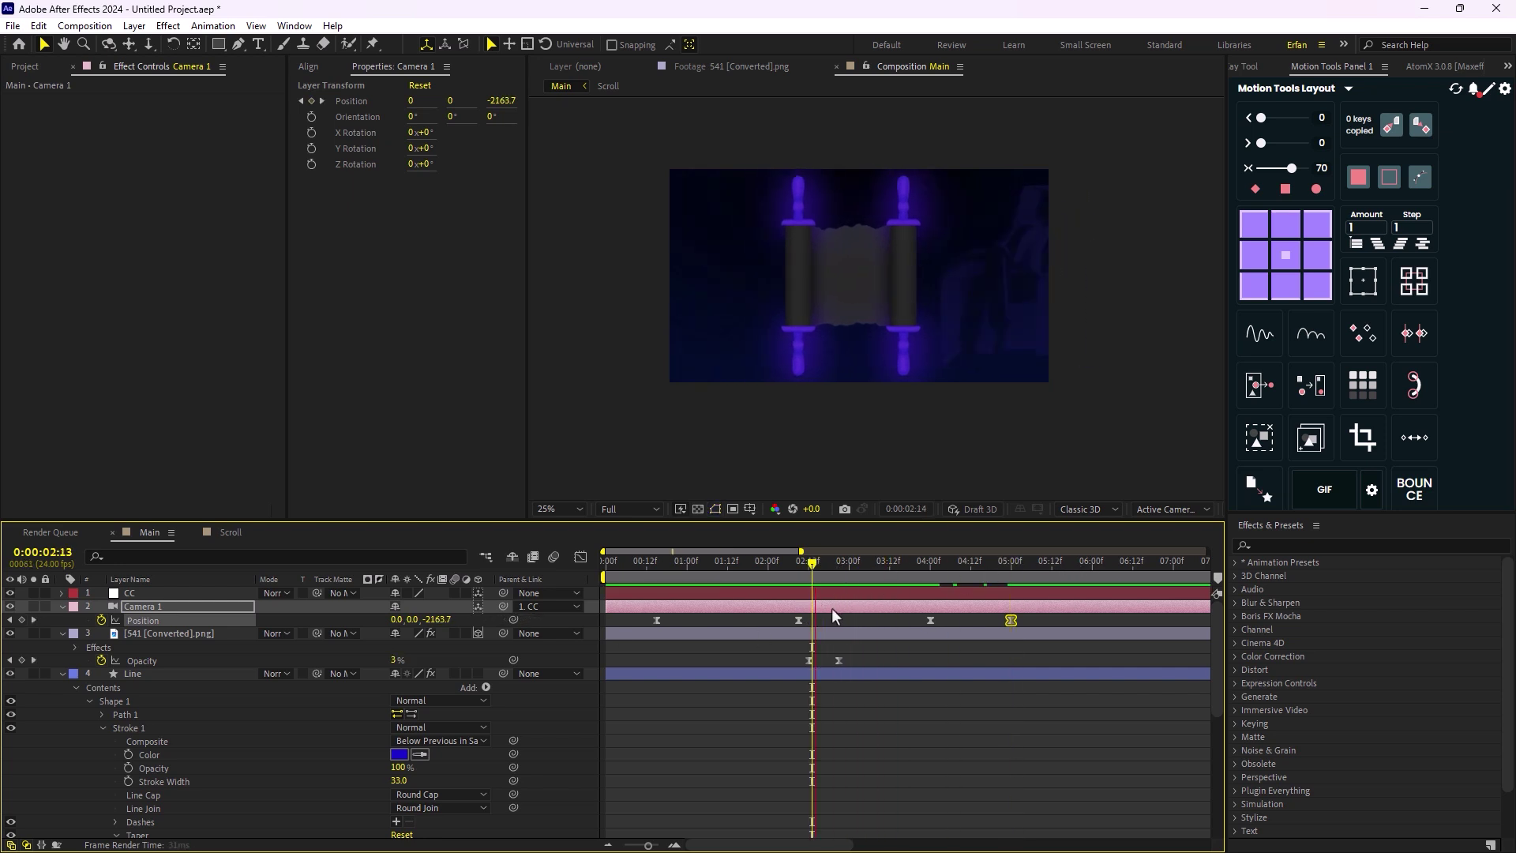
# - Delete Camera 1's Position keyframe at 0:00:04:00 and return to 0:00:02:09
pyautogui.click(930, 620)
pyautogui.press('Delete')
pyautogui.click(798, 578)
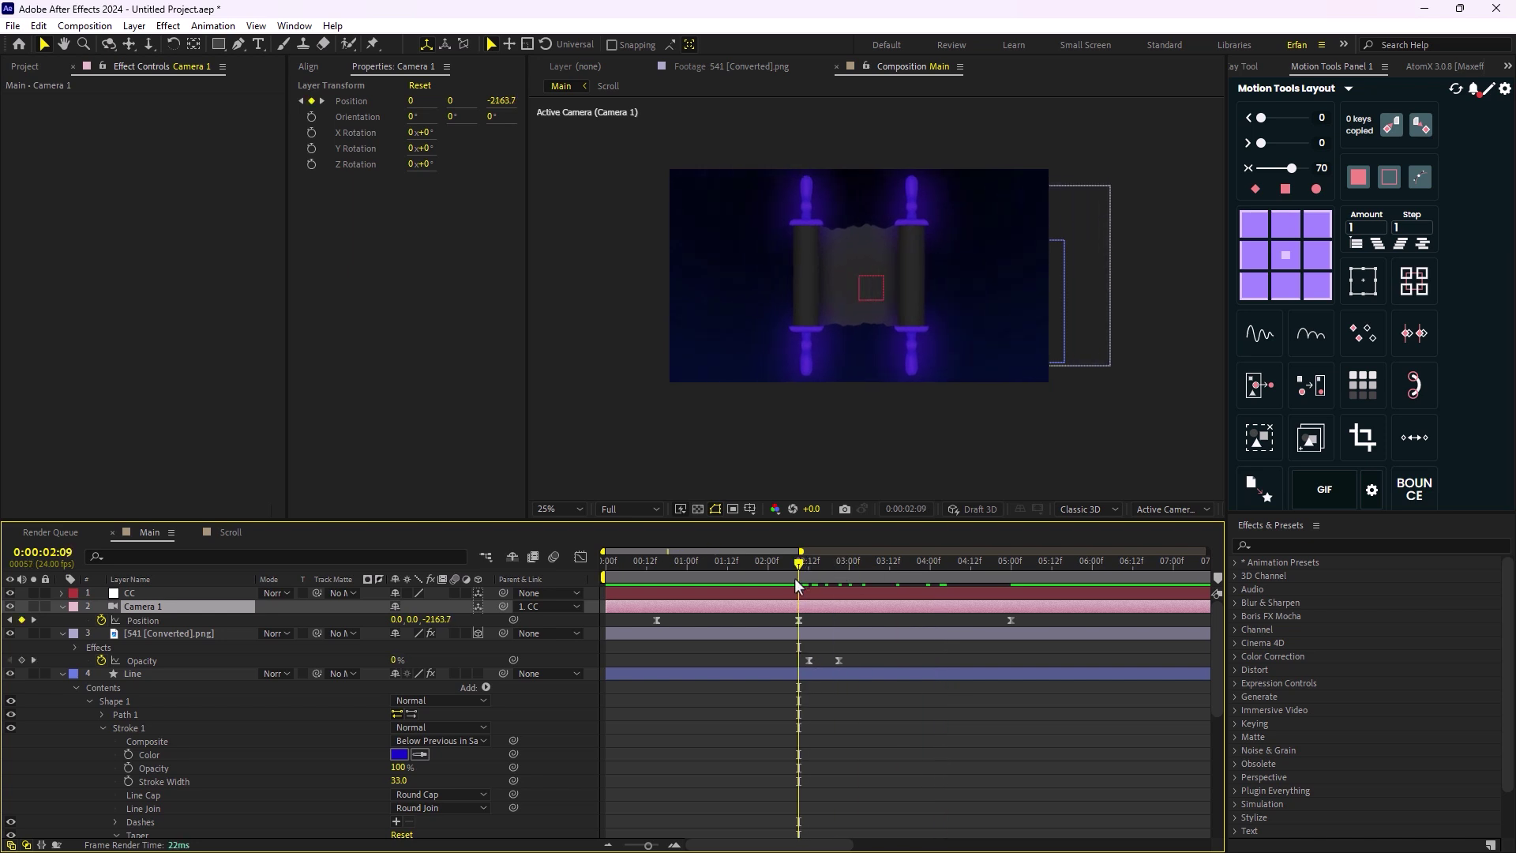
# - Play back the camera push-in from 0:00:02:09 and extend the work area to the start of the Main composition
pyautogui.press('space')
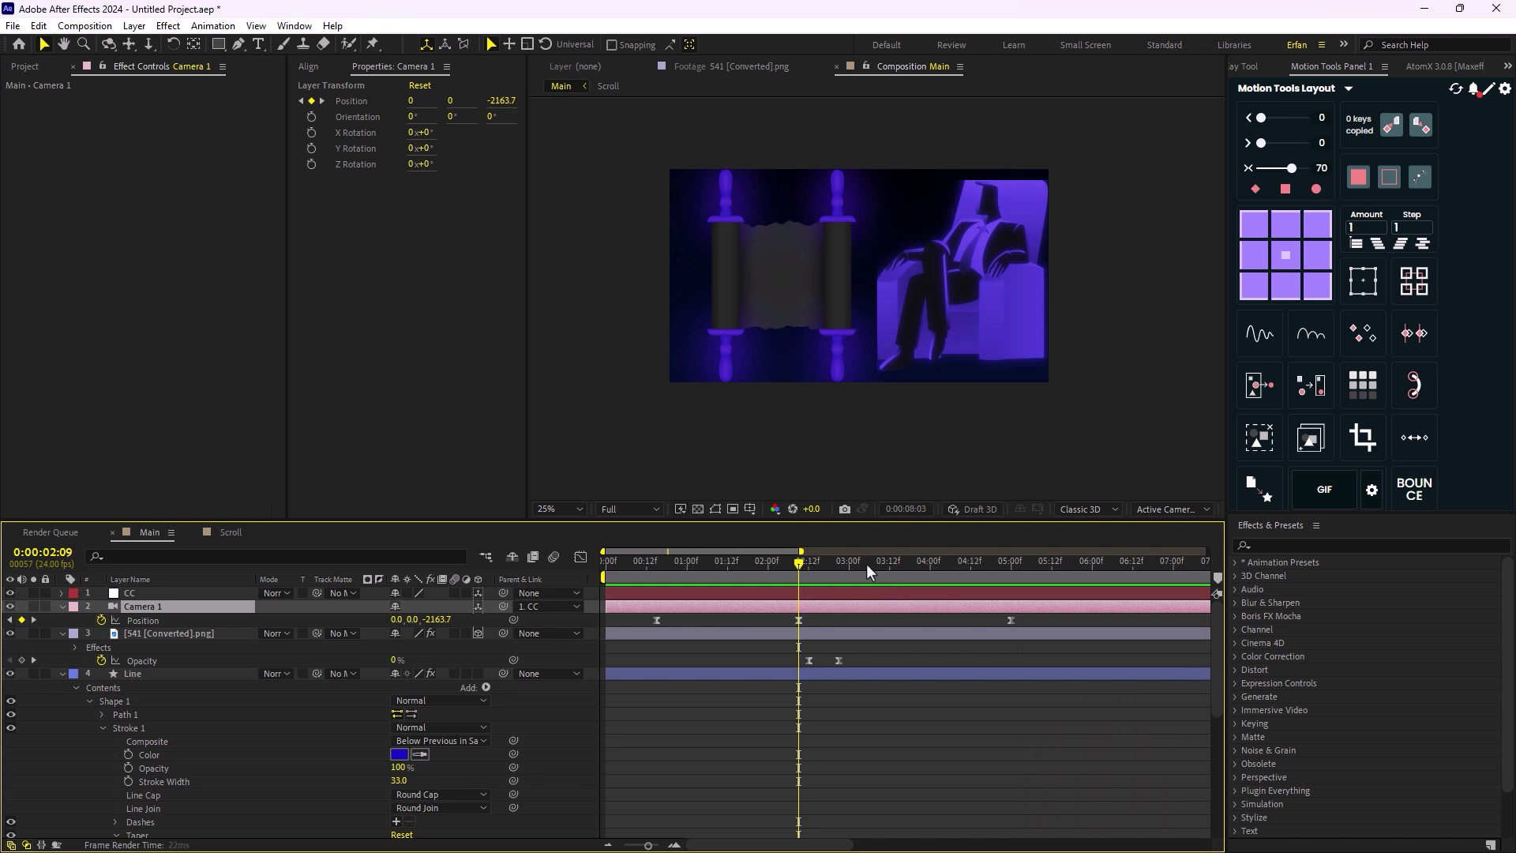
pyautogui.press('space')
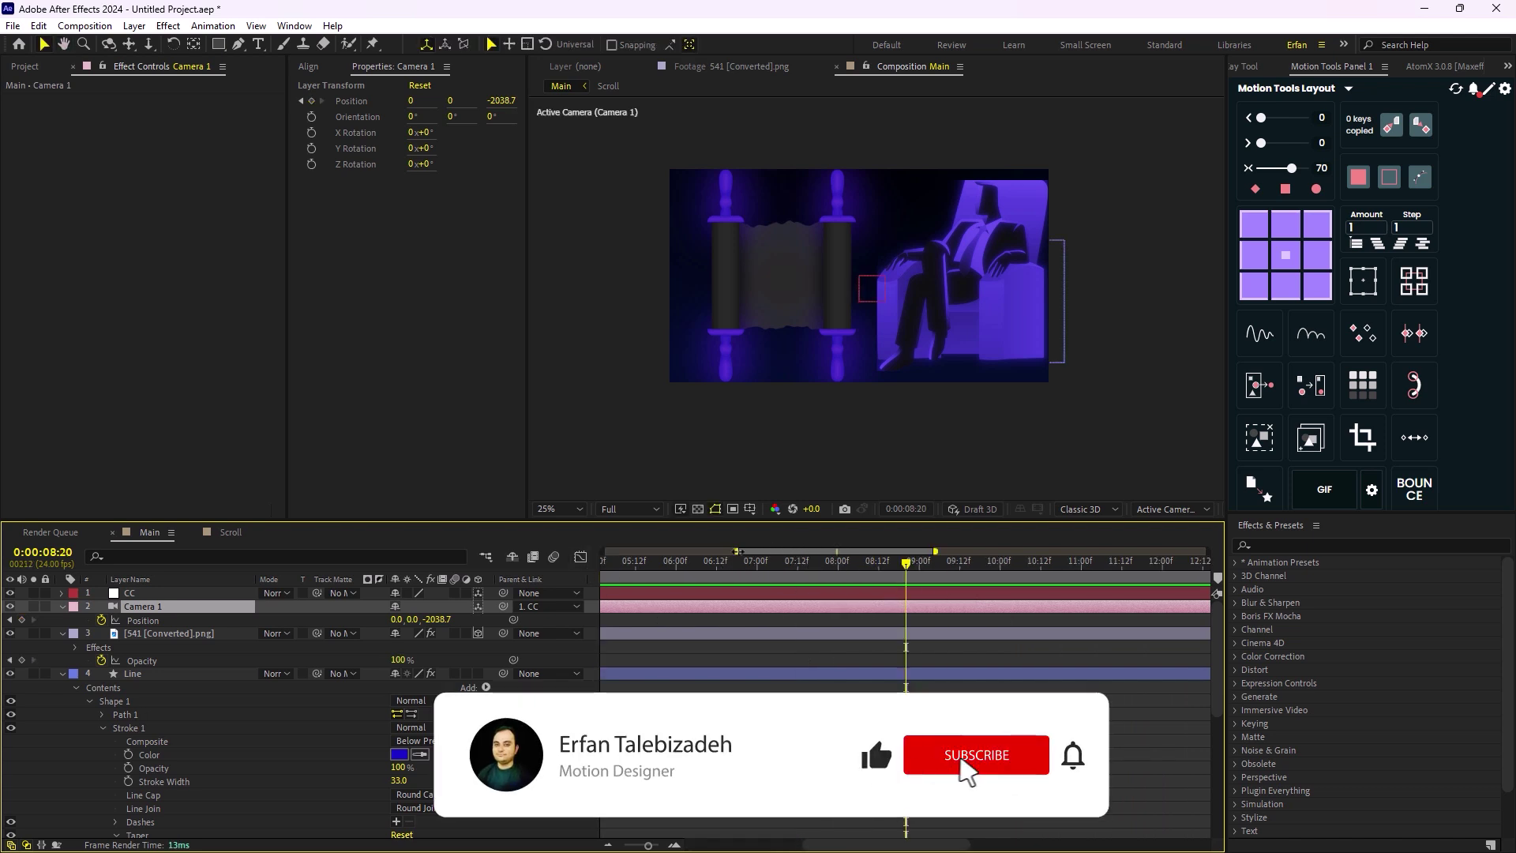
pyautogui.moveTo(739, 552); pyautogui.dragTo(602, 552)
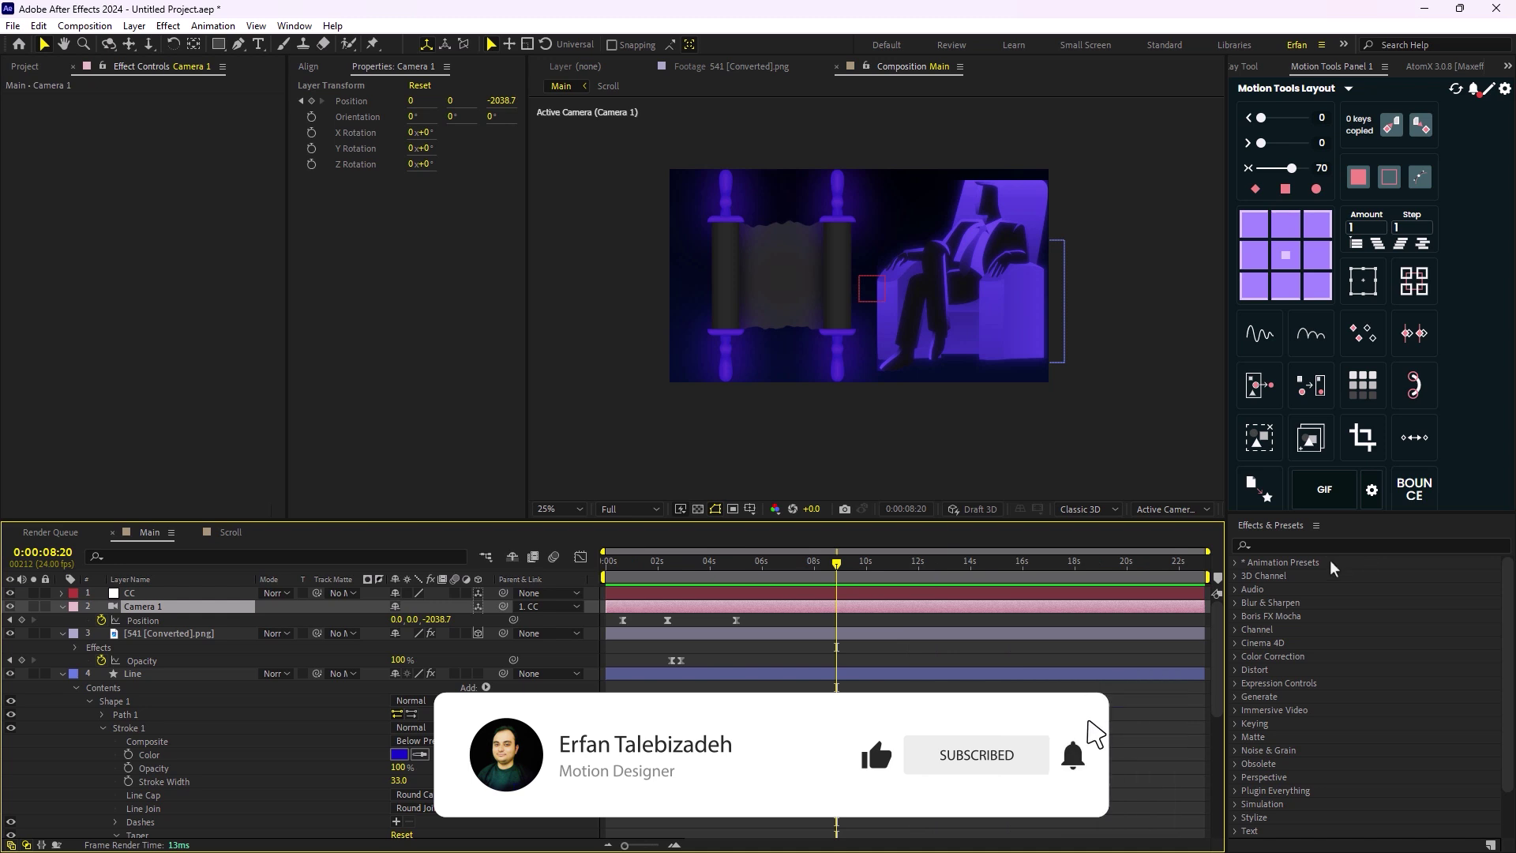